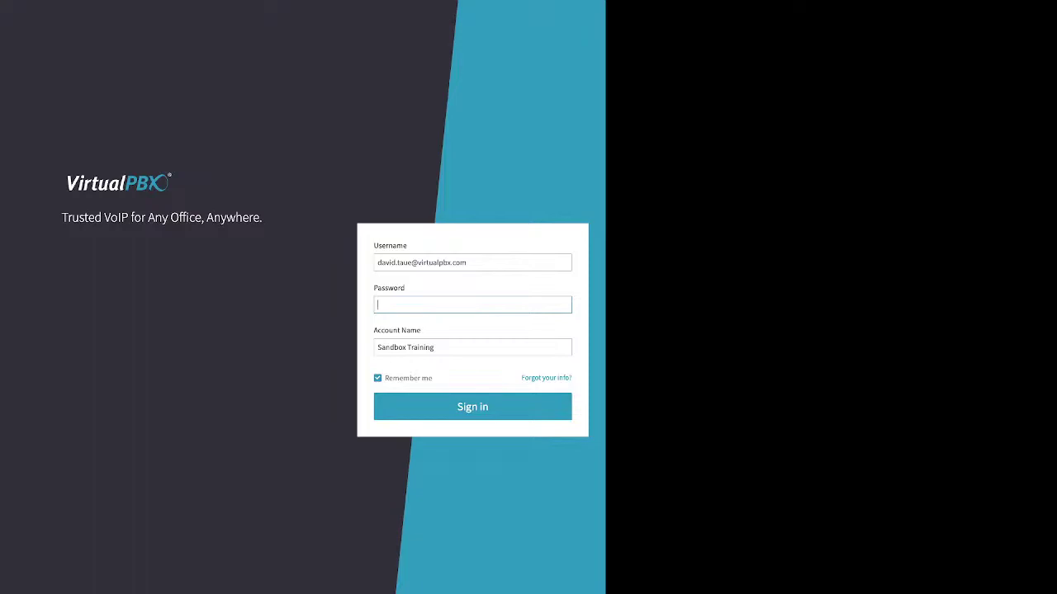
Step: Point out the filled login fields, then open the 'Forgot your info?' password recovery form
drag(368, 241, 446, 347)
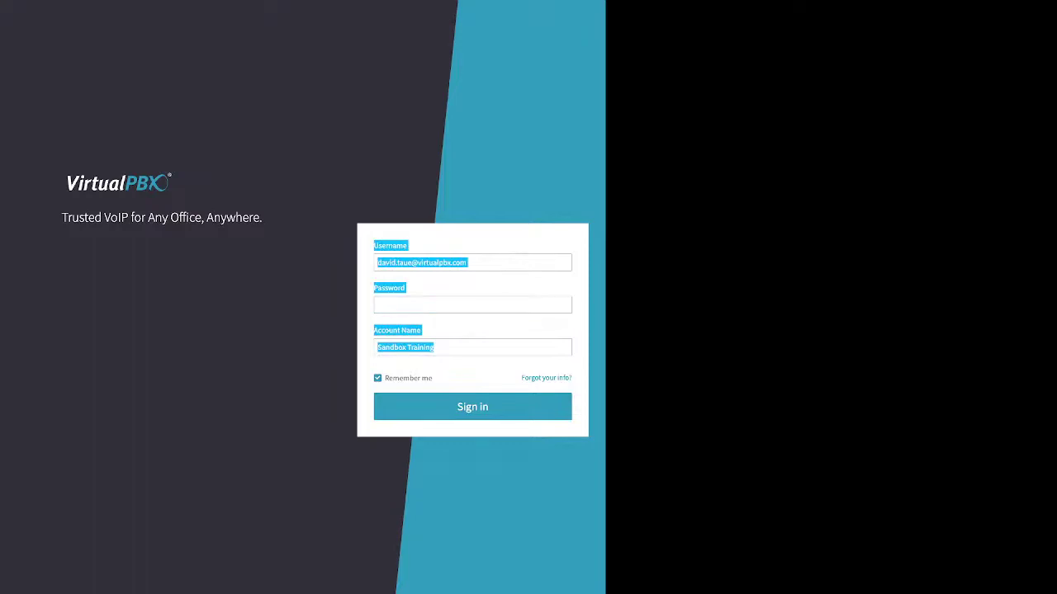
click(472, 364)
drag(520, 379, 569, 378)
click(546, 366)
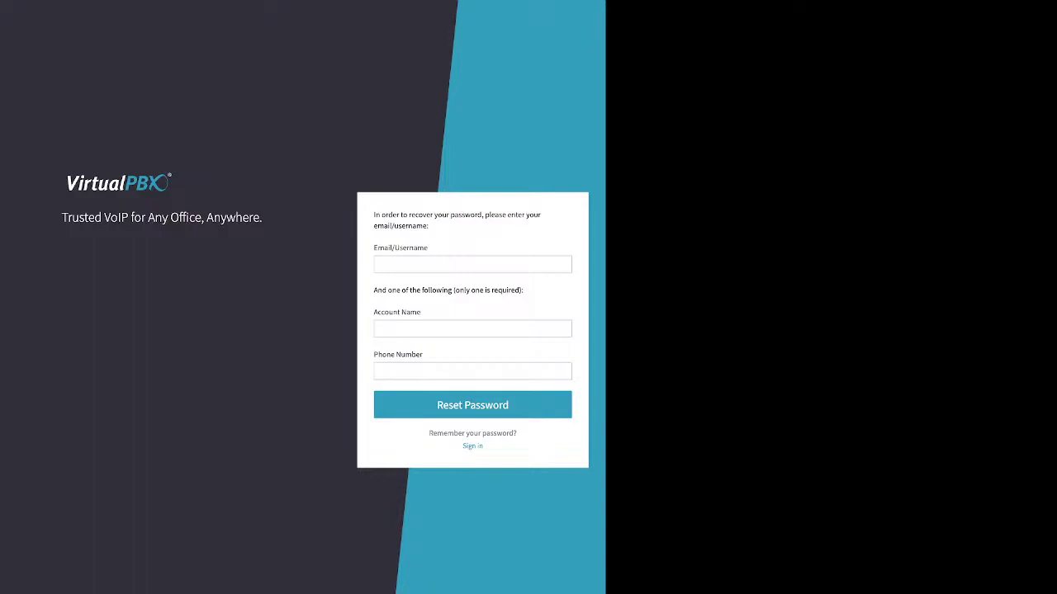
Step: Review the recovery form's Email/Username and one-extra-field requirements, then return to the sign-in form
drag(374, 248, 426, 248)
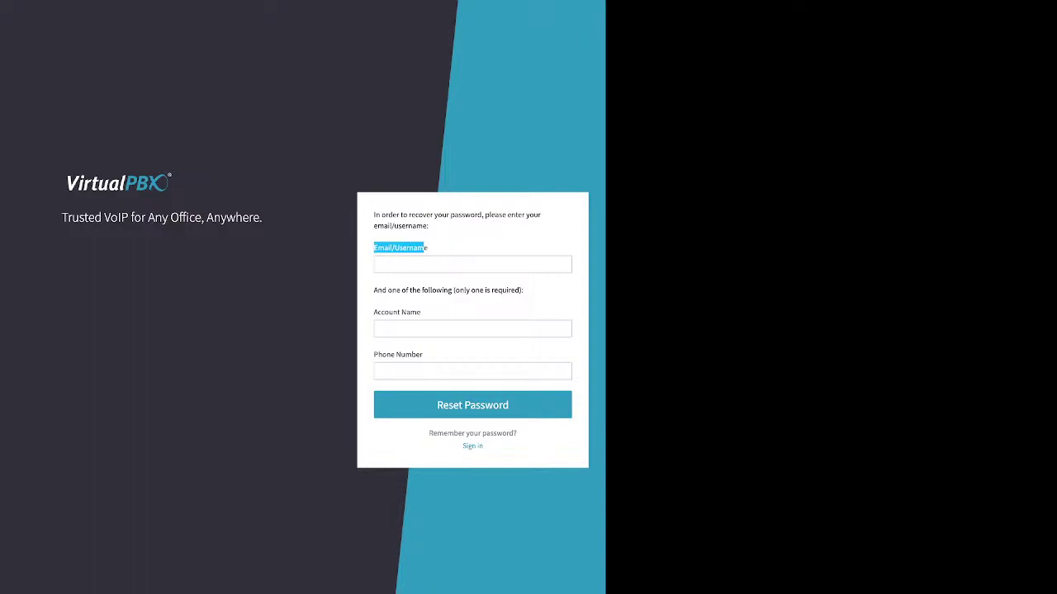
click(426, 248)
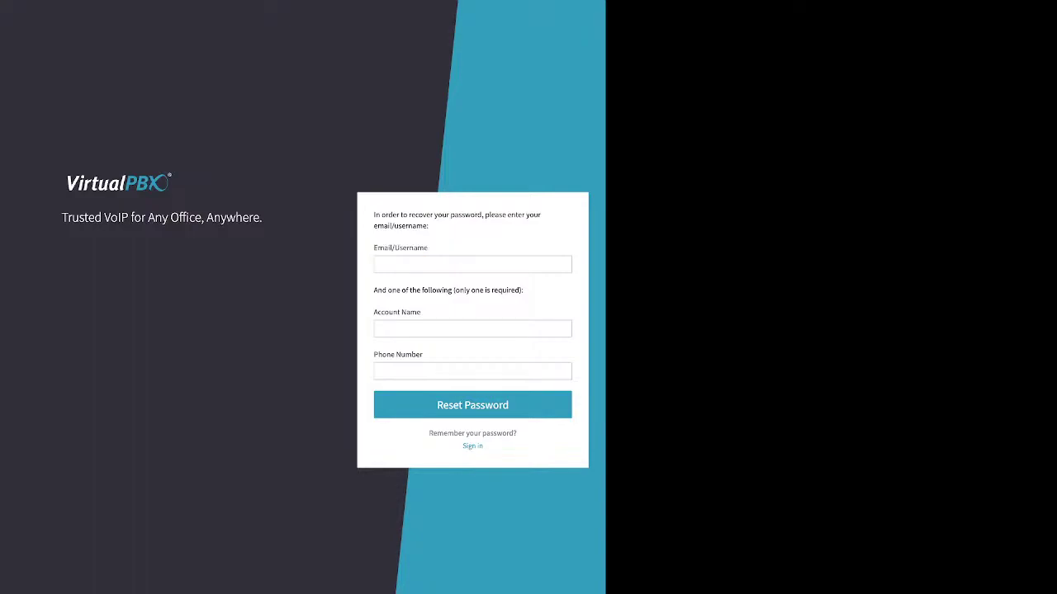
drag(373, 290, 421, 312)
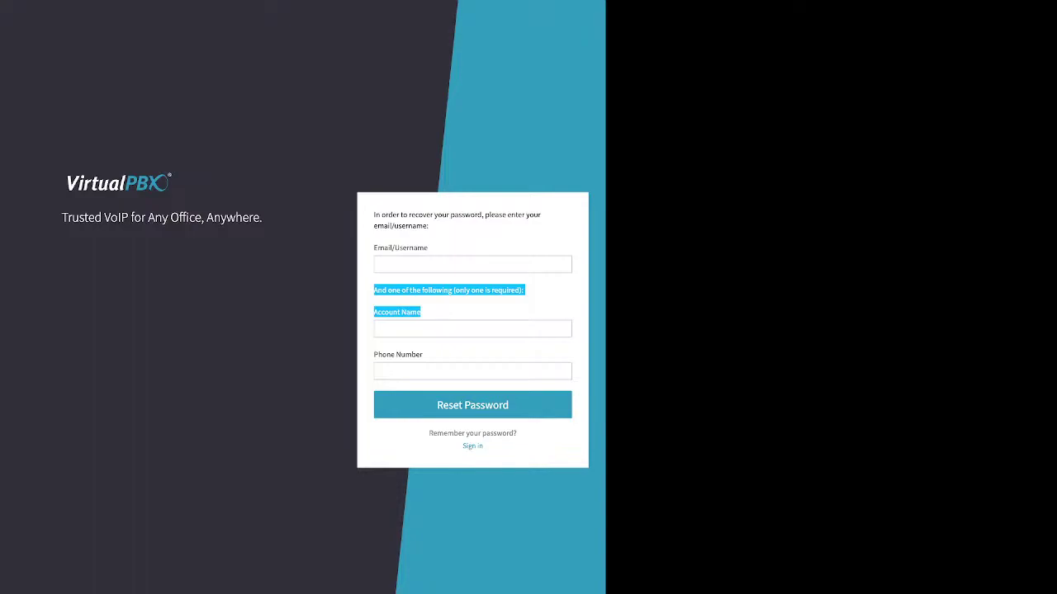
click(472, 446)
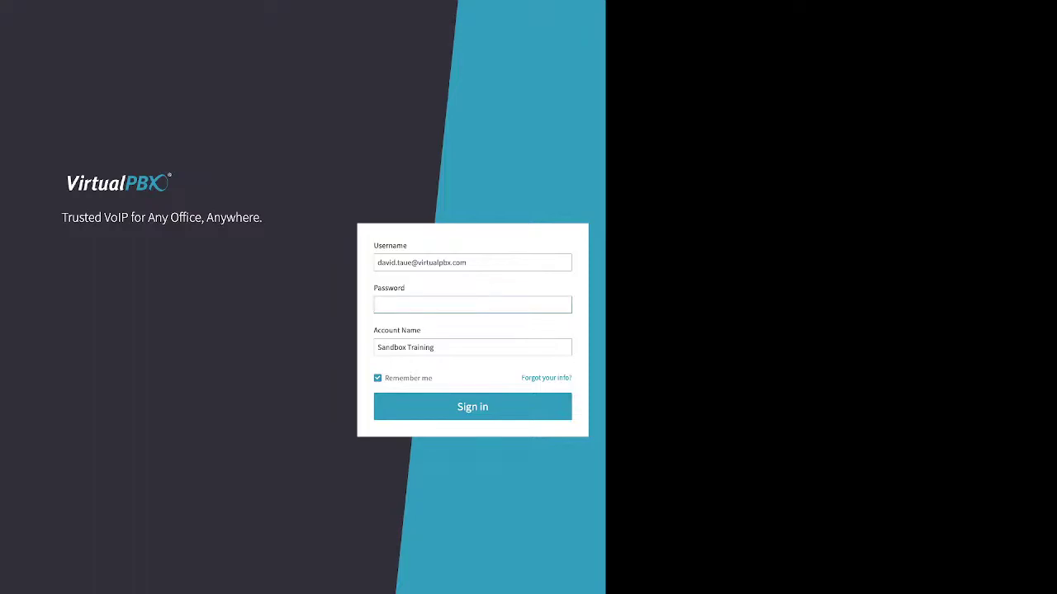
Step: Enter the account password and sign in with Remember me kept checked
text(*******)
double_click(408, 378)
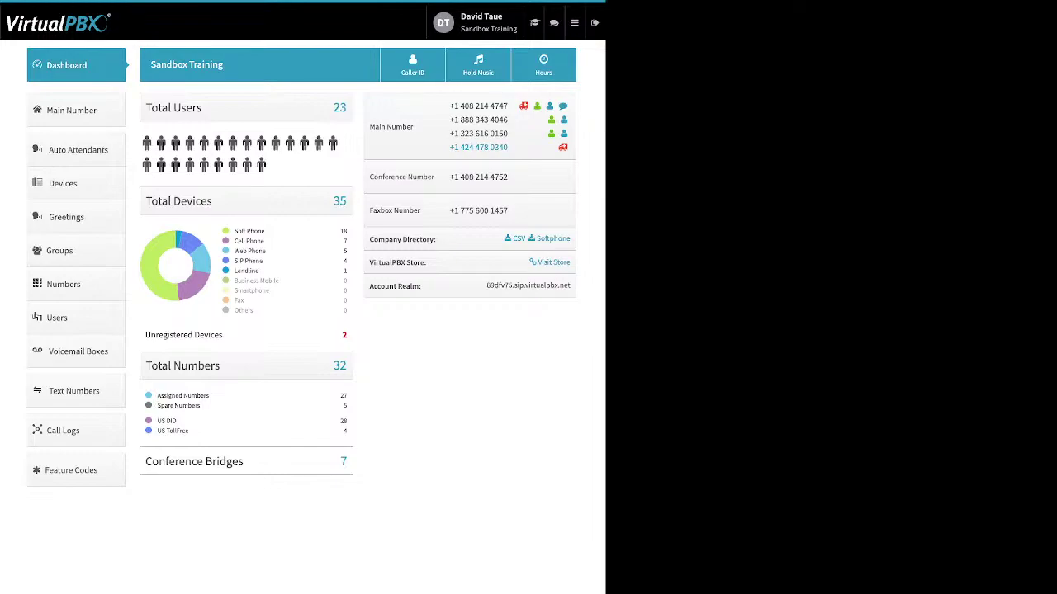
Step: Open User settings, start then cancel a password change, and switch to Account settings
click(479, 22)
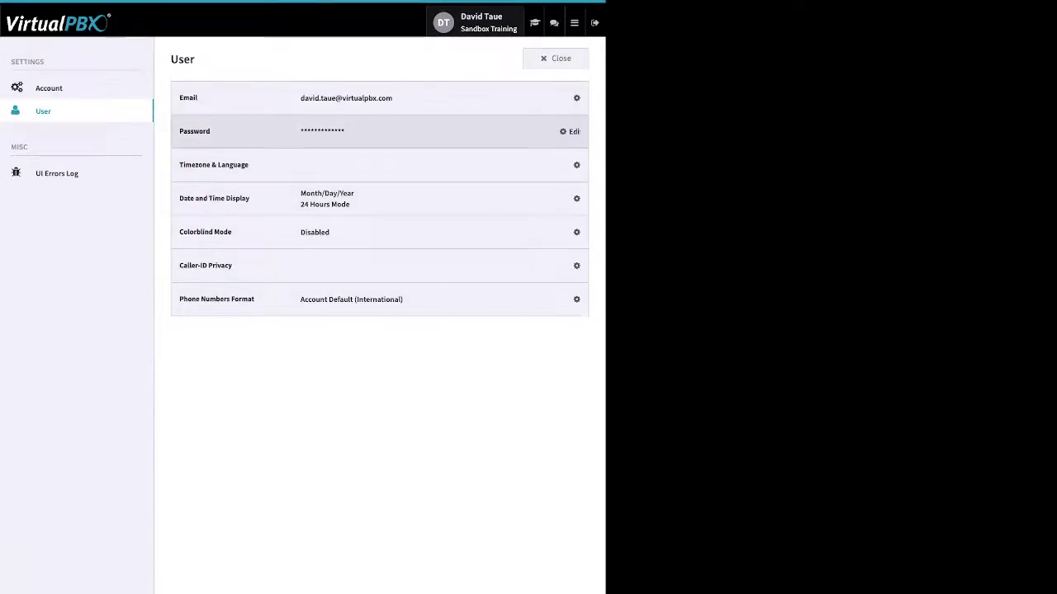
click(571, 131)
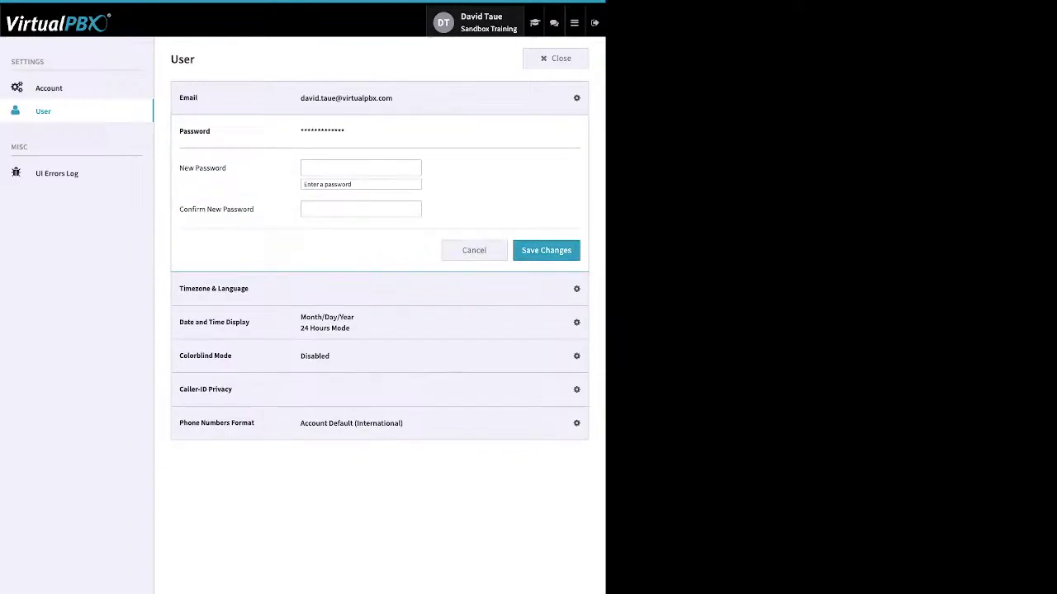
click(567, 132)
click(49, 88)
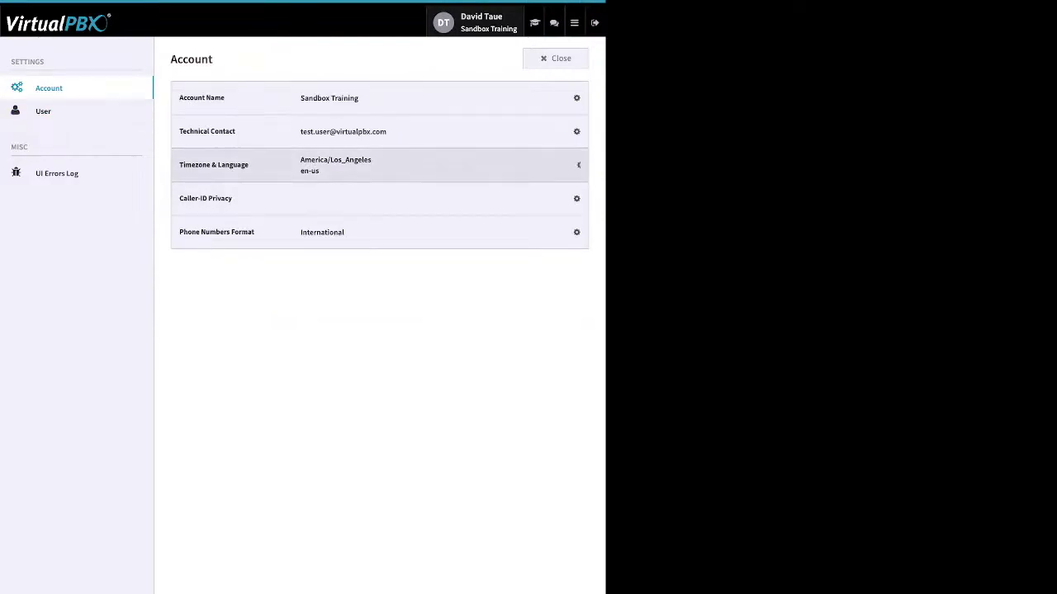
Step: Inspect the Timezone & Language options and Language list, then close settings unchanged
click(569, 166)
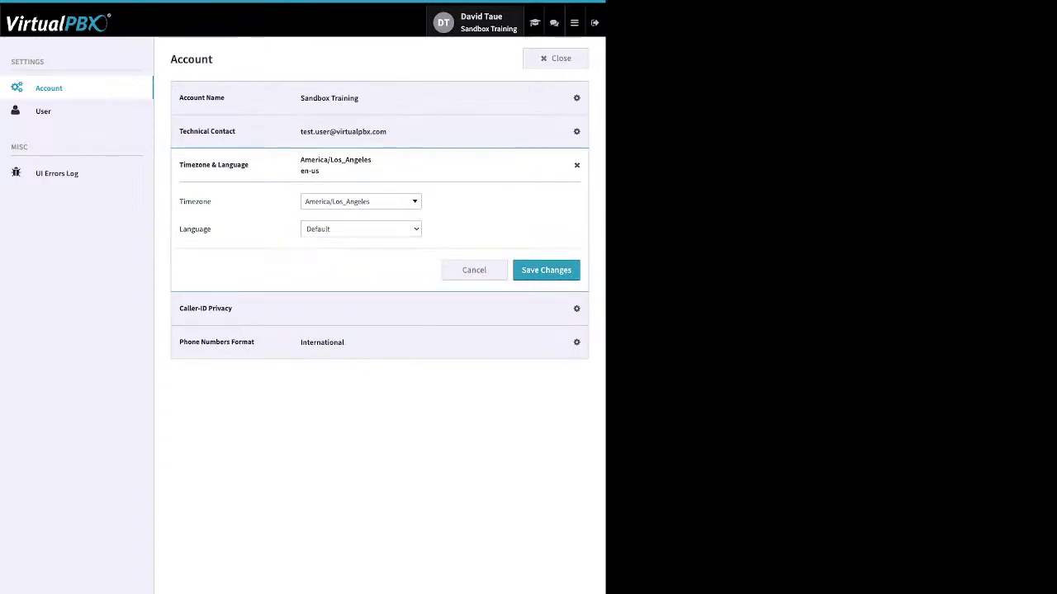
click(361, 229)
click(556, 57)
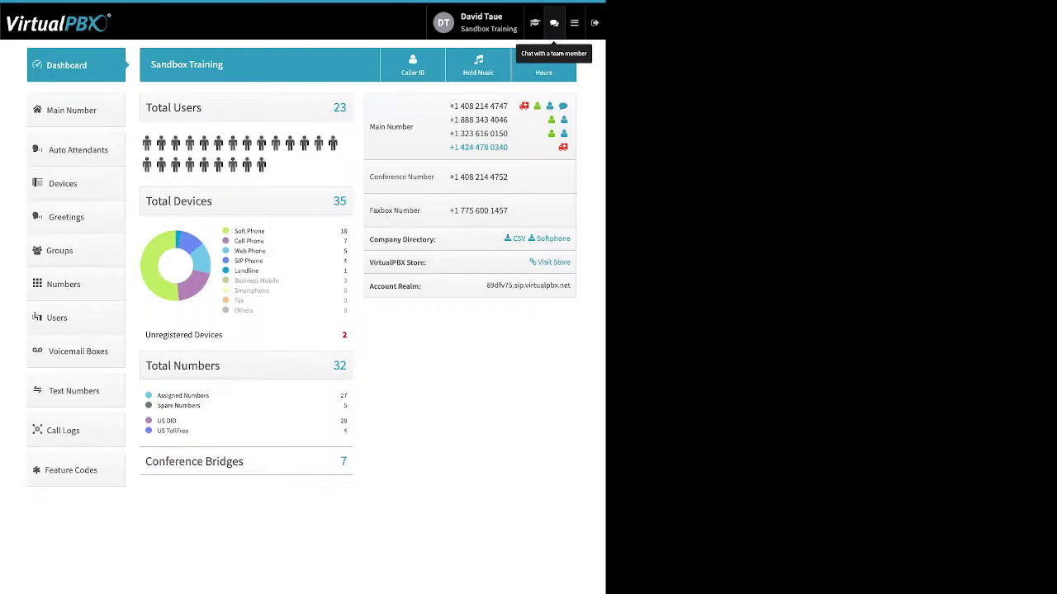
click(574, 23)
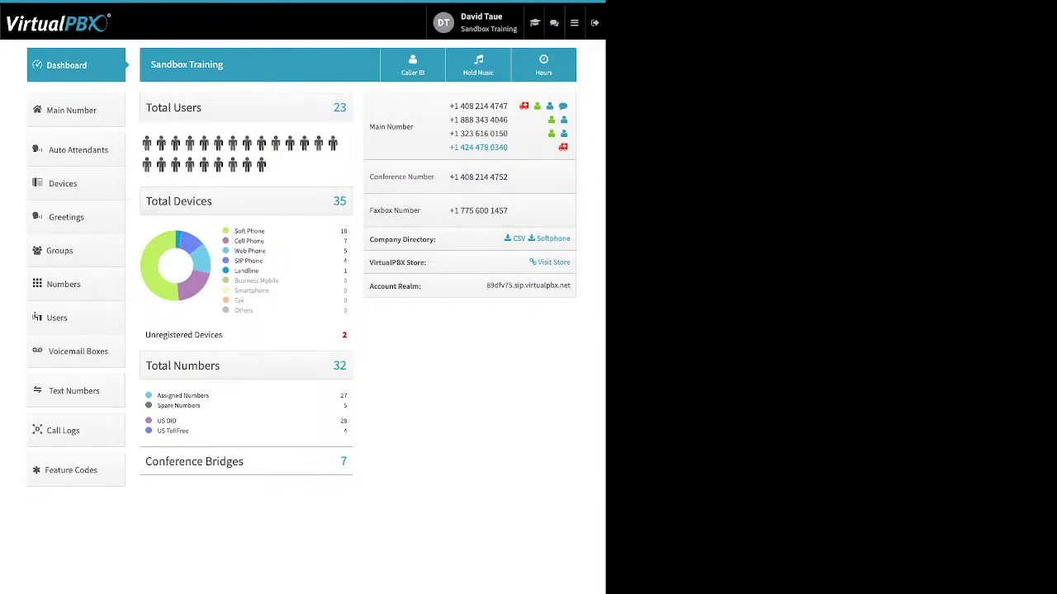
drag(266, 231, 235, 231)
drag(265, 241, 239, 241)
drag(266, 251, 234, 251)
drag(263, 261, 235, 261)
key(ctrl+a)
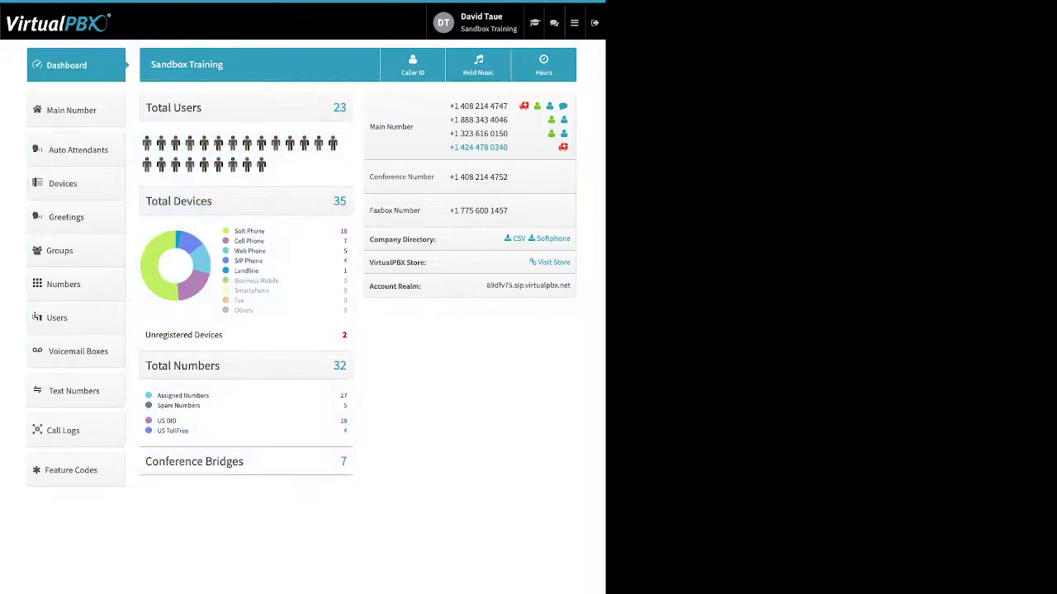
double_click(201, 335)
drag(146, 335, 223, 334)
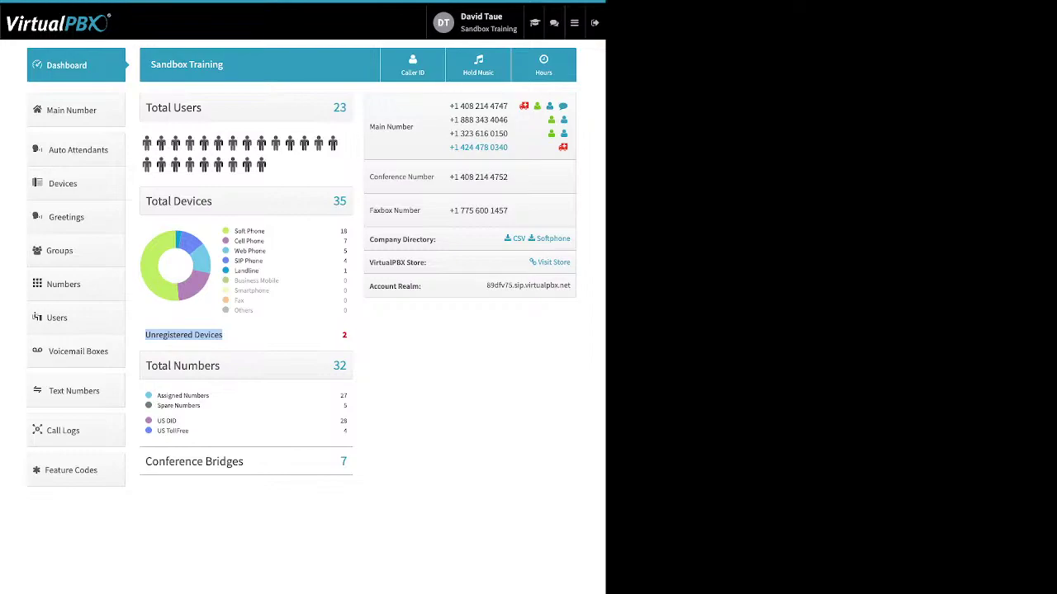
click(256, 338)
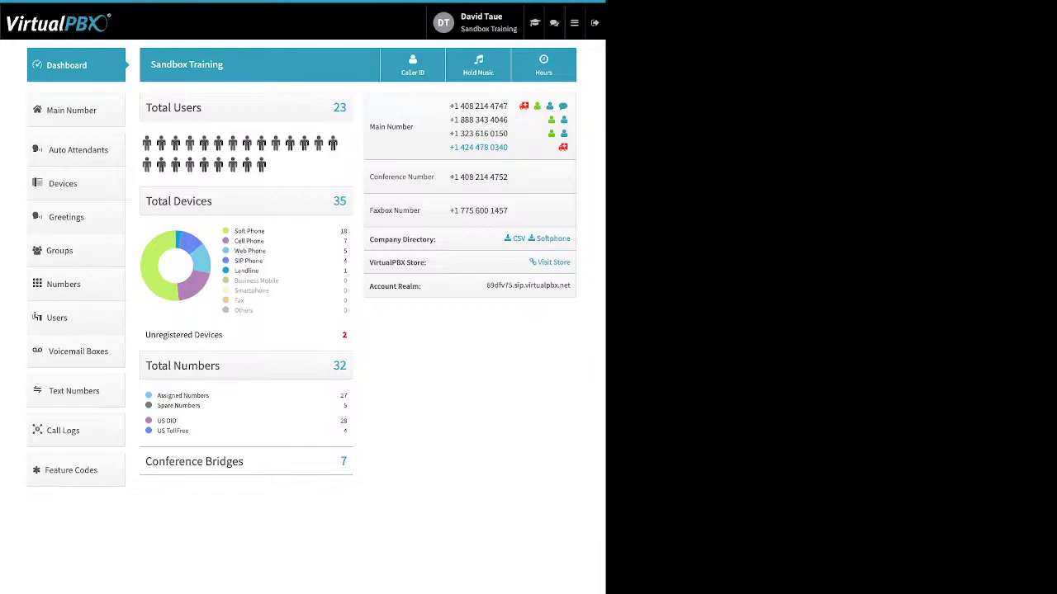
drag(200, 406, 156, 396)
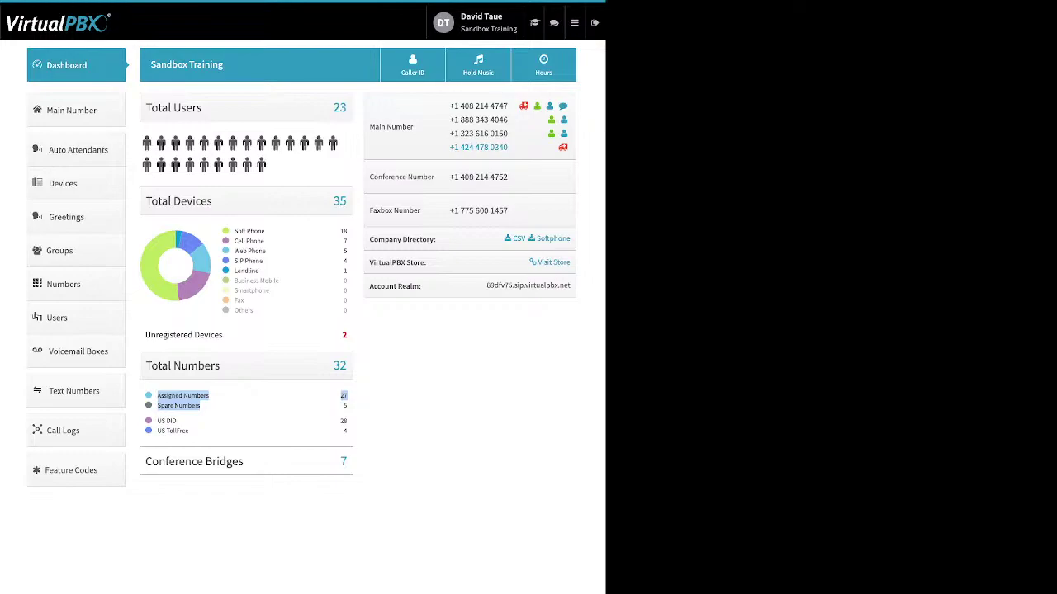
click(240, 407)
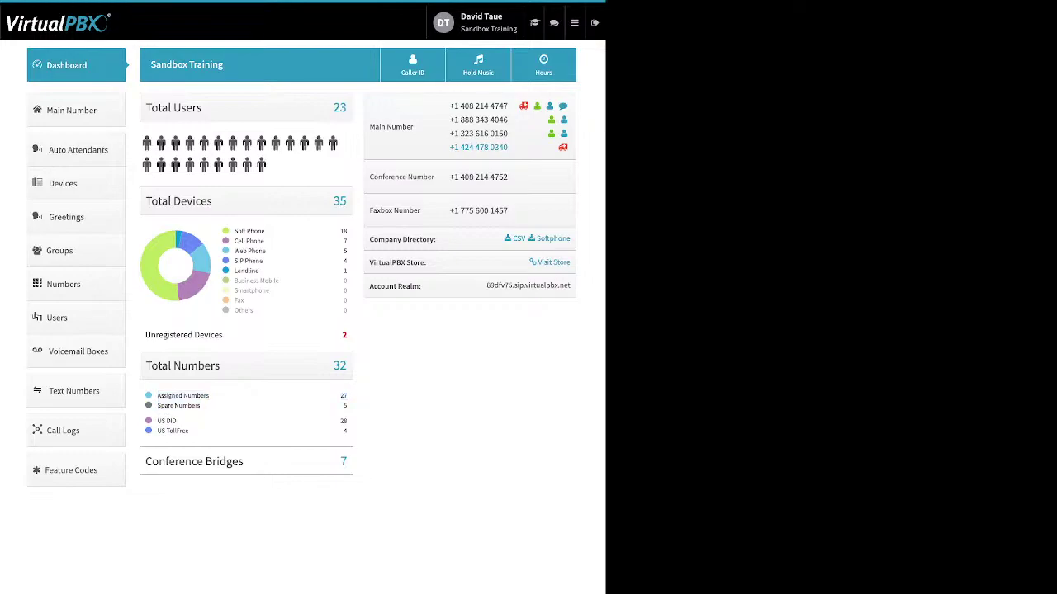
drag(191, 431, 156, 421)
drag(244, 462, 170, 462)
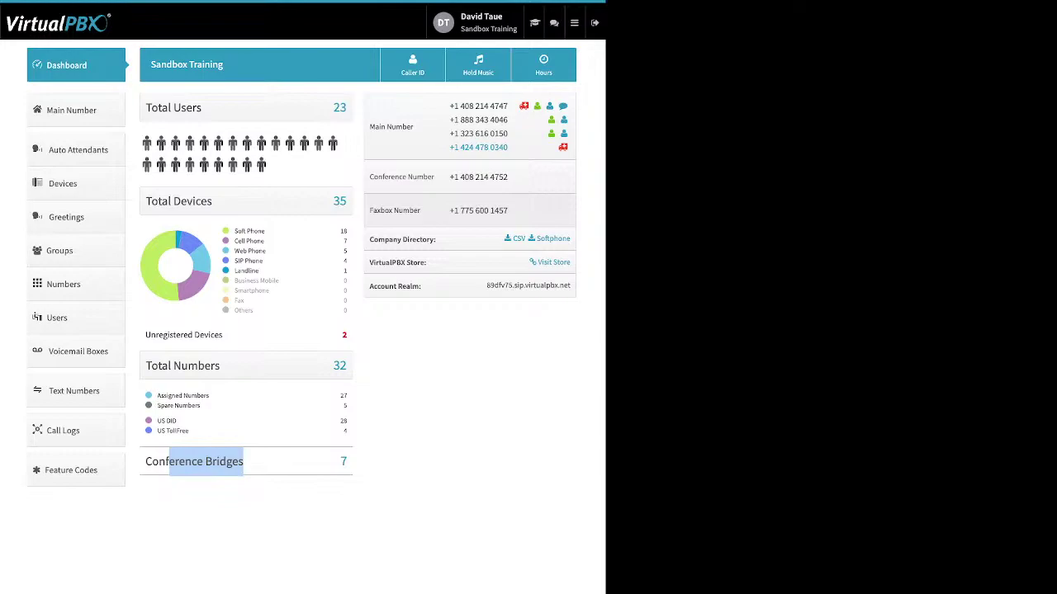
drag(438, 241, 369, 241)
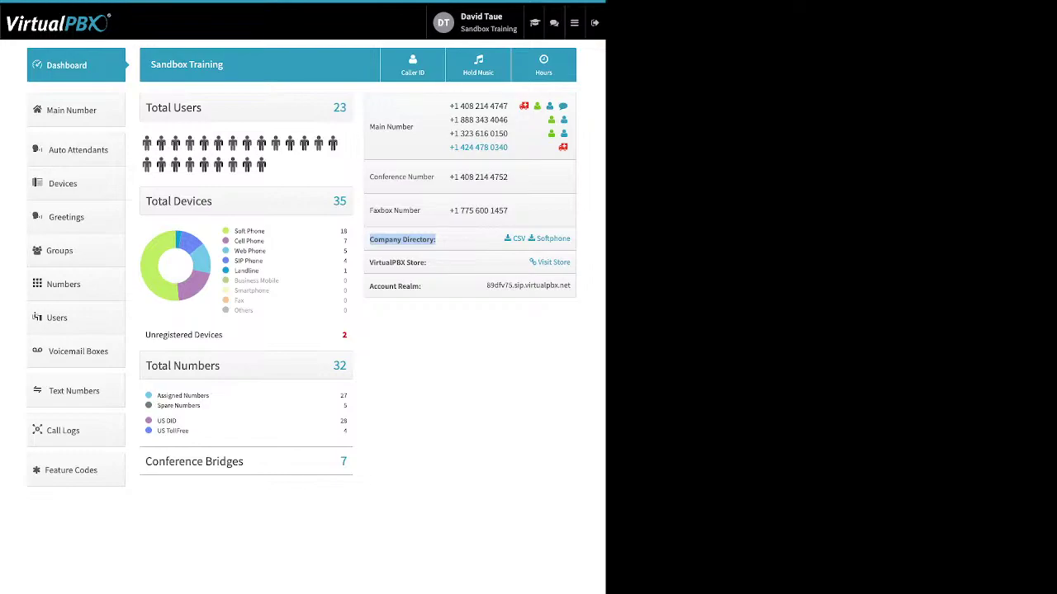
drag(427, 262, 369, 262)
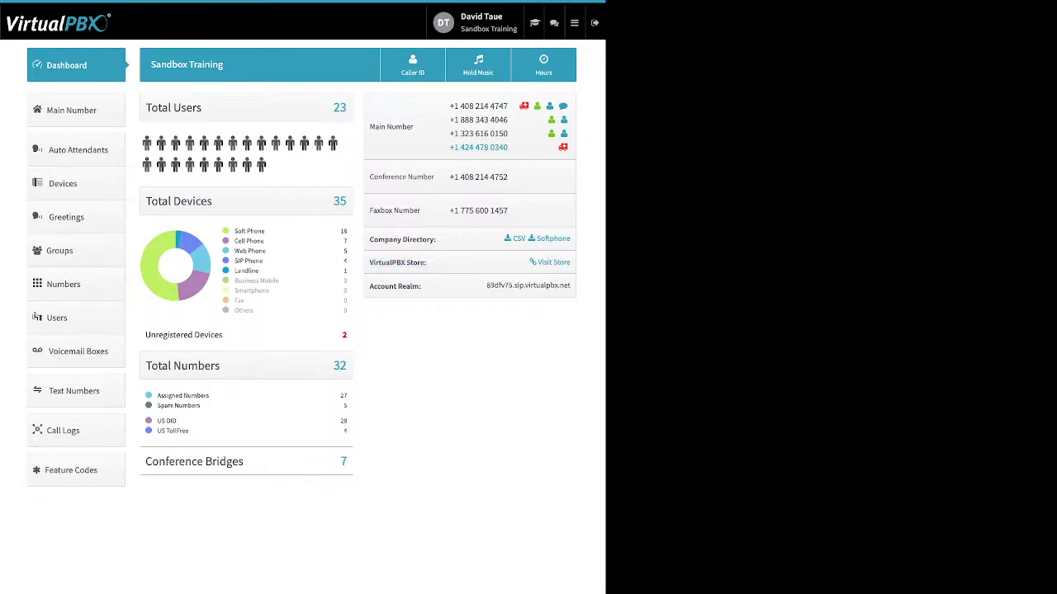
triple_click(395, 286)
Step: Review the Company Caller ID name and E911 address fields, then cancel without saving
click(413, 65)
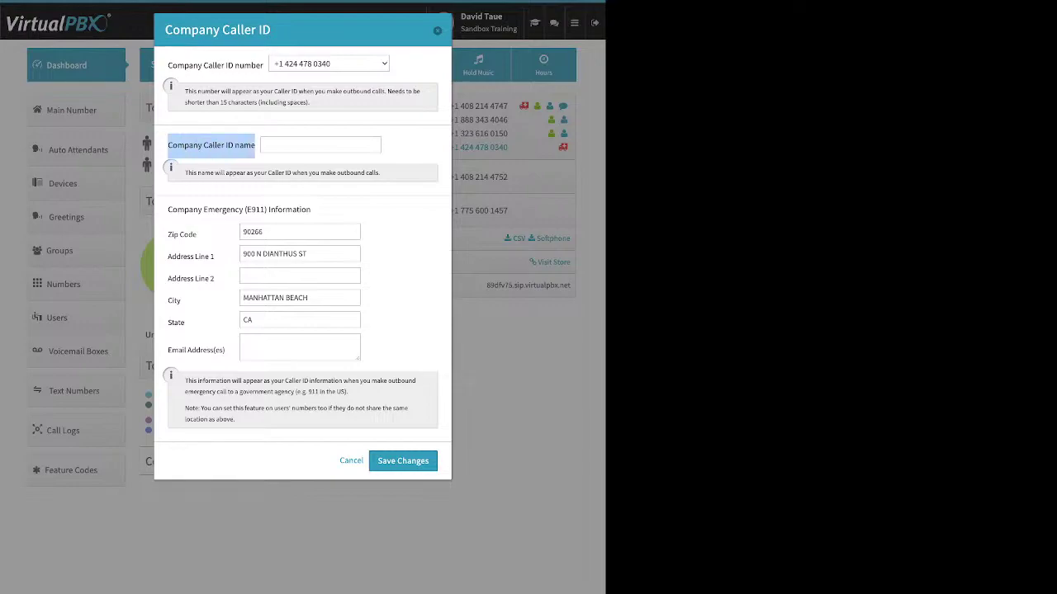
click(320, 146)
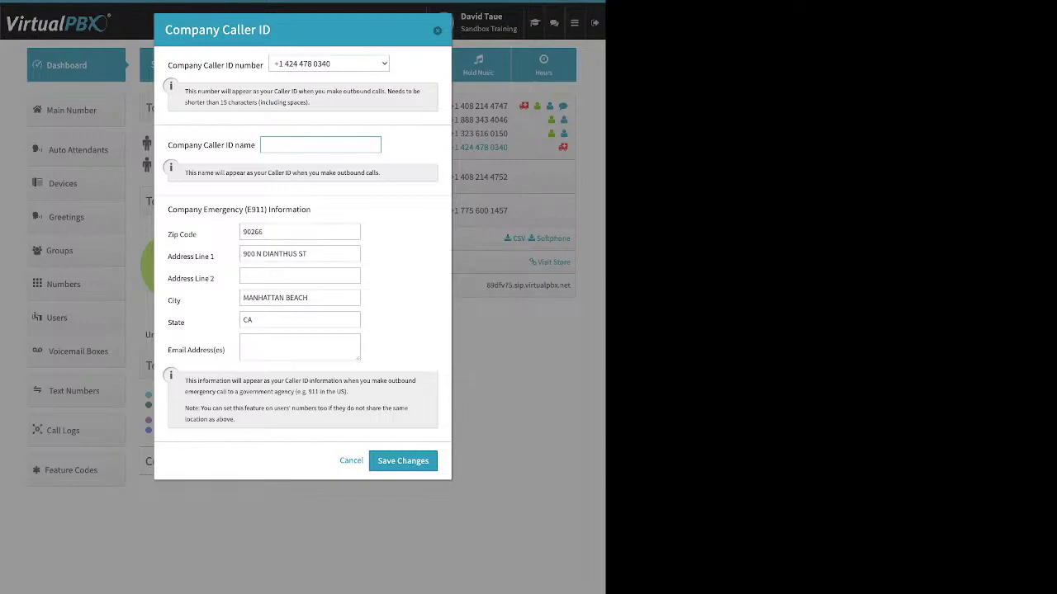
drag(168, 210, 312, 211)
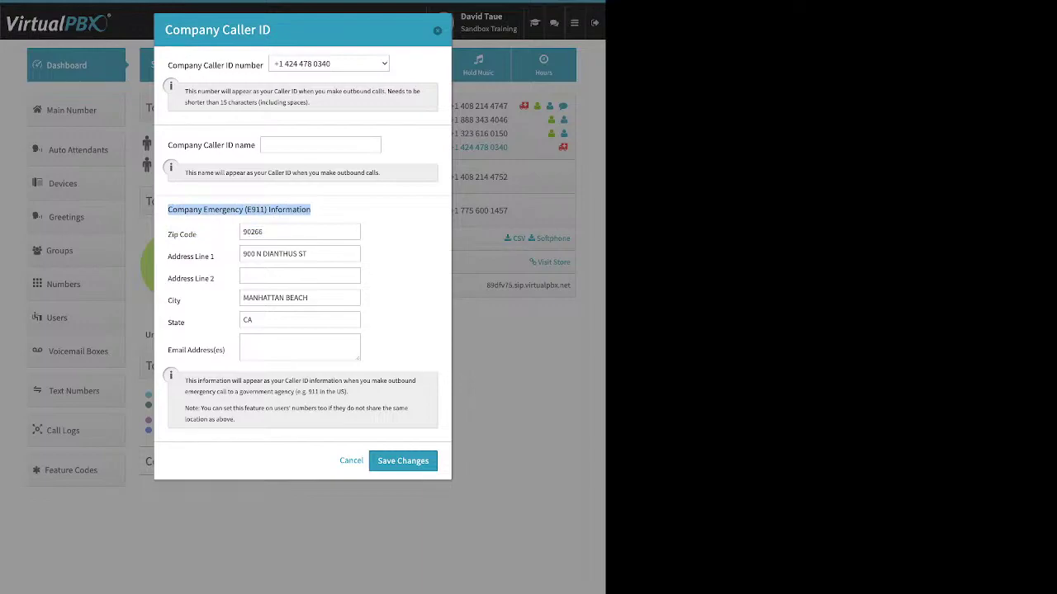
drag(167, 235, 197, 235)
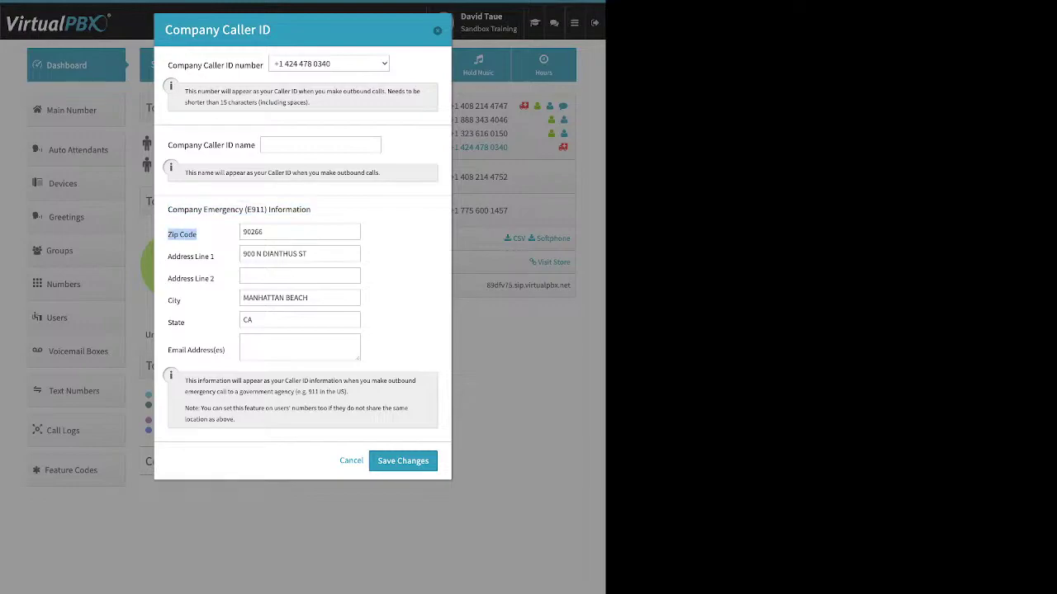
drag(185, 323, 168, 322)
drag(168, 144, 255, 145)
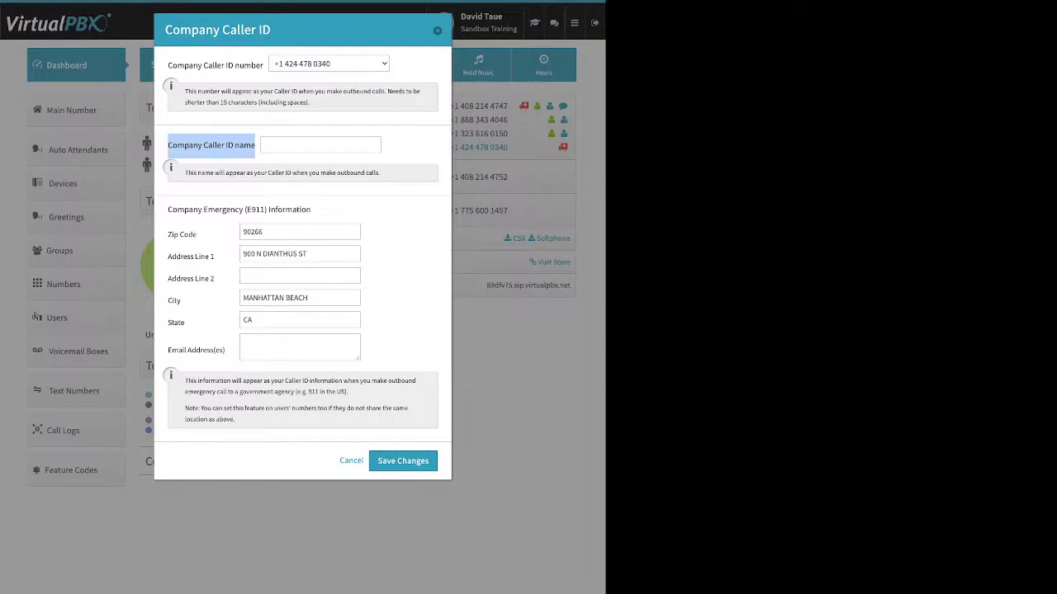
click(351, 461)
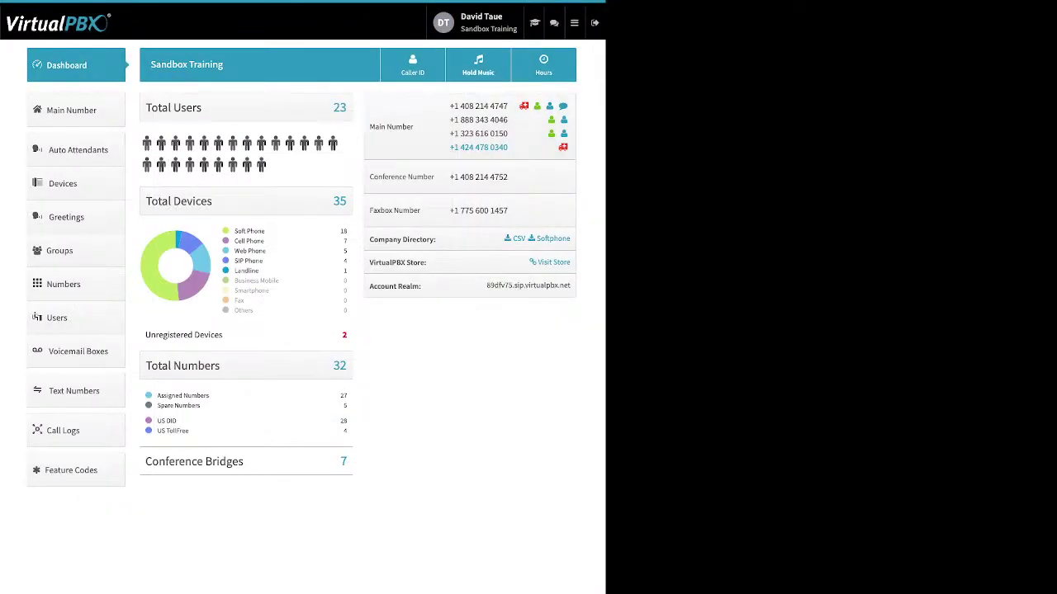
click(478, 64)
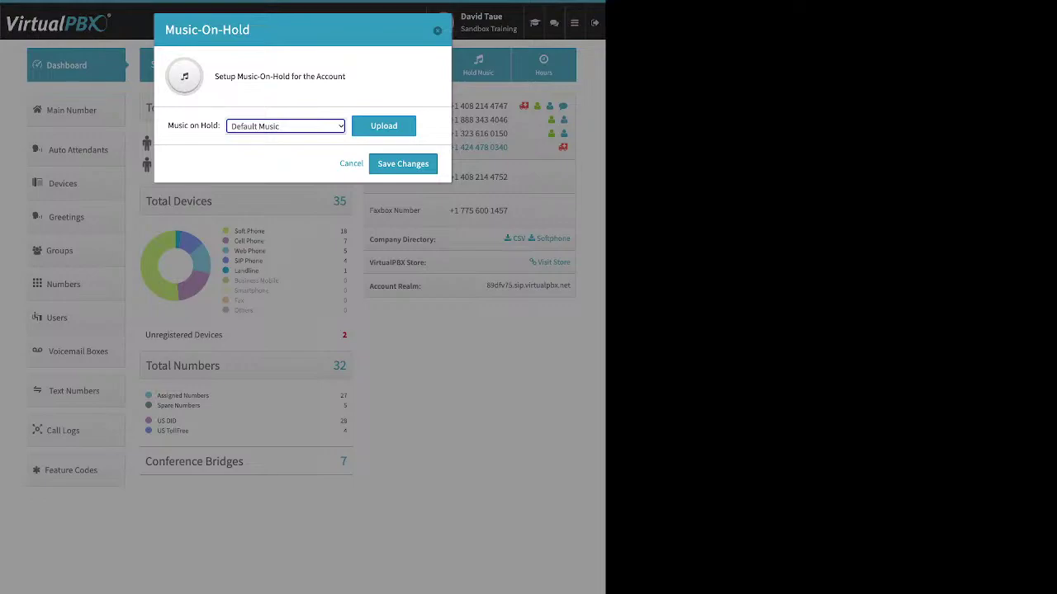
key(Tab)
key(Return)
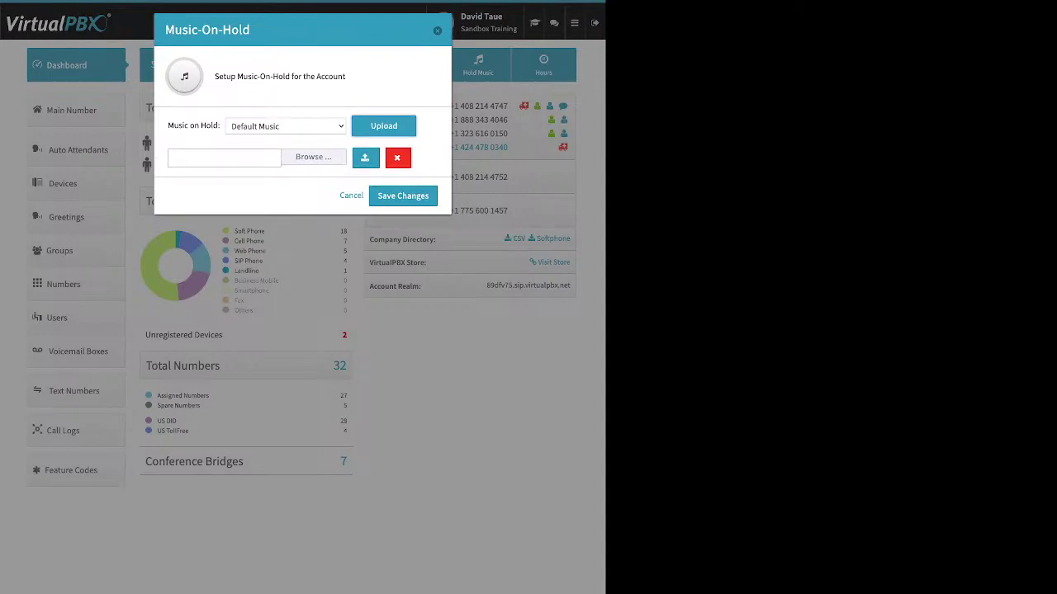
drag(168, 126, 219, 125)
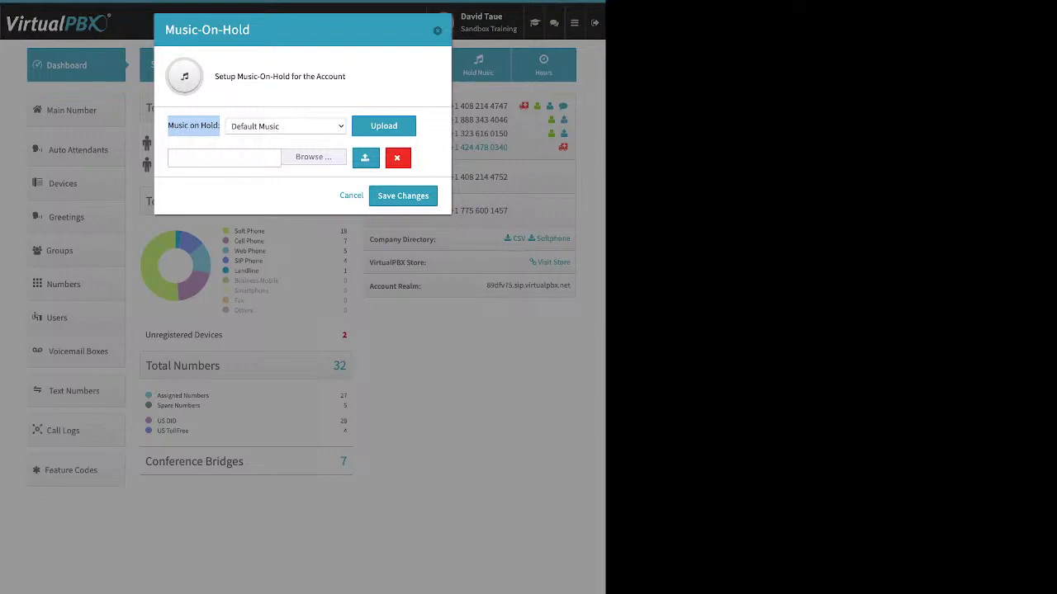
key(Escape)
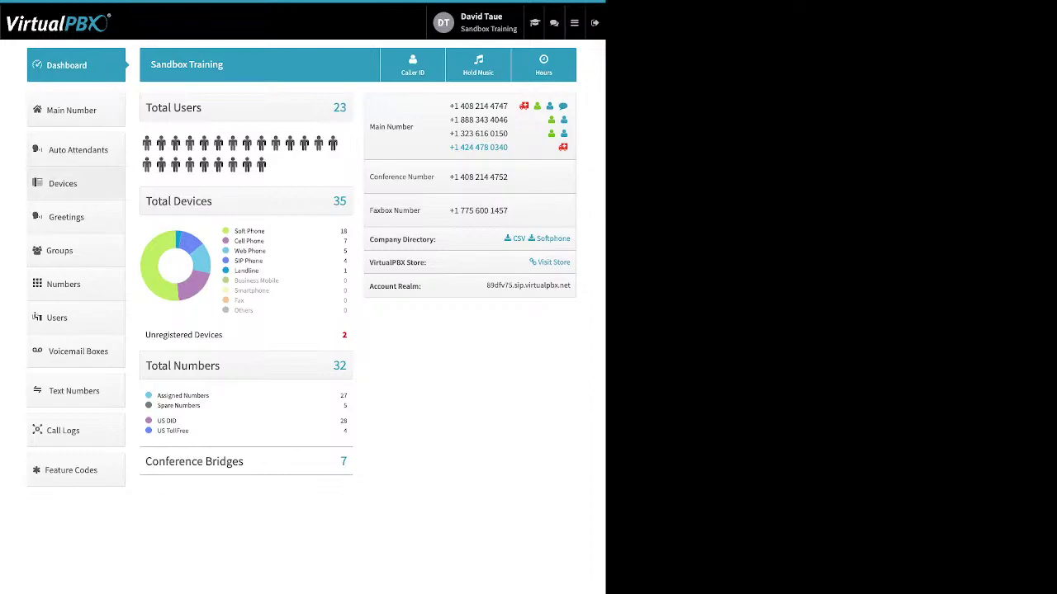
Step: Show the Users list of 23 users and focus its Search box
click(57, 318)
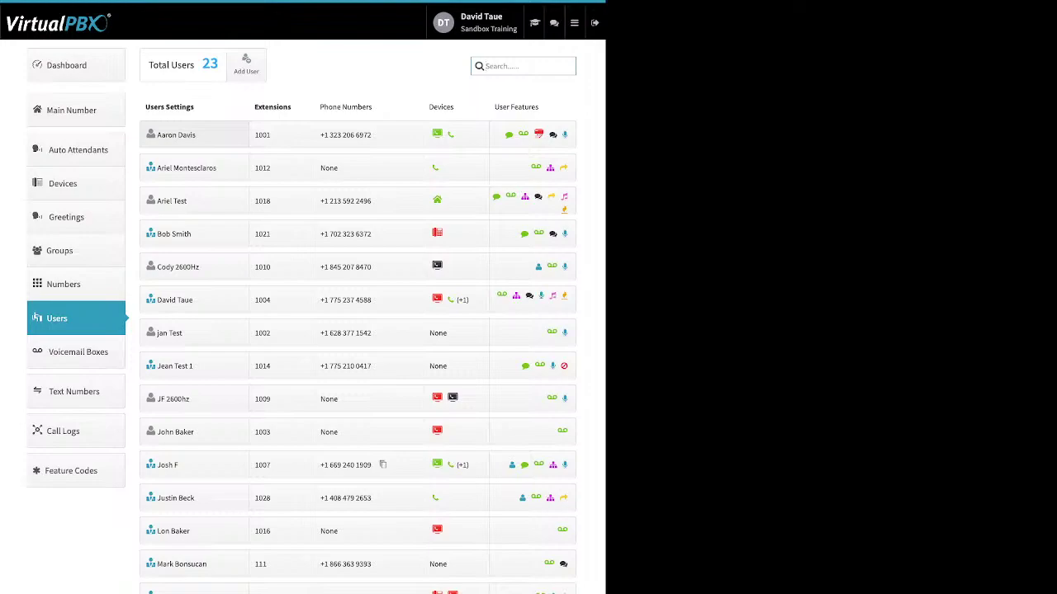
click(524, 66)
Step: Open the Add User form and review its name, login email and password fields
click(246, 65)
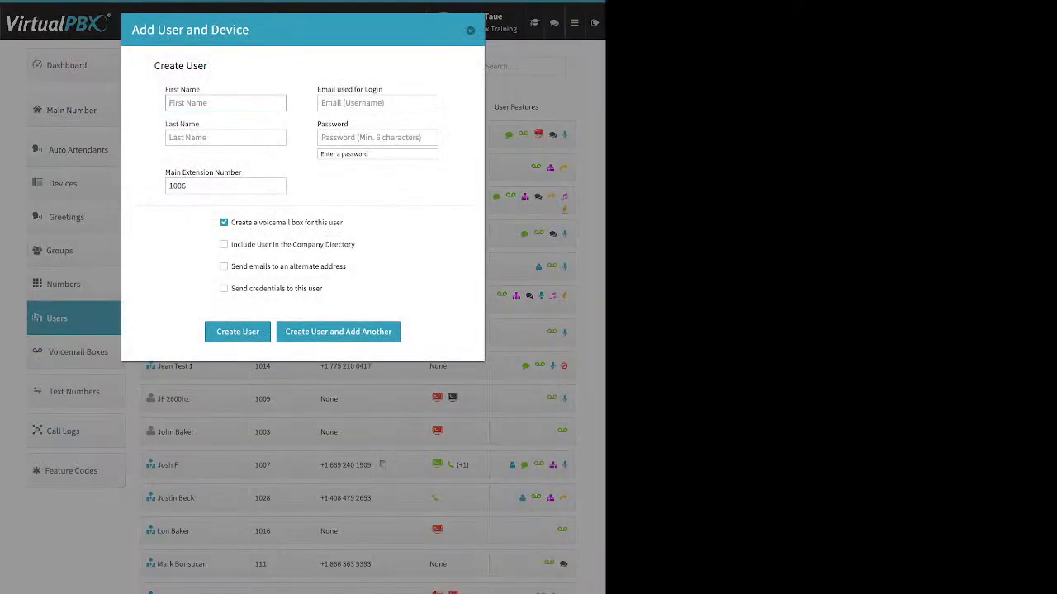
click(225, 138)
drag(203, 125, 185, 89)
click(174, 91)
drag(166, 124, 190, 124)
click(378, 103)
drag(383, 89, 317, 89)
click(322, 91)
drag(383, 89, 333, 89)
click(363, 103)
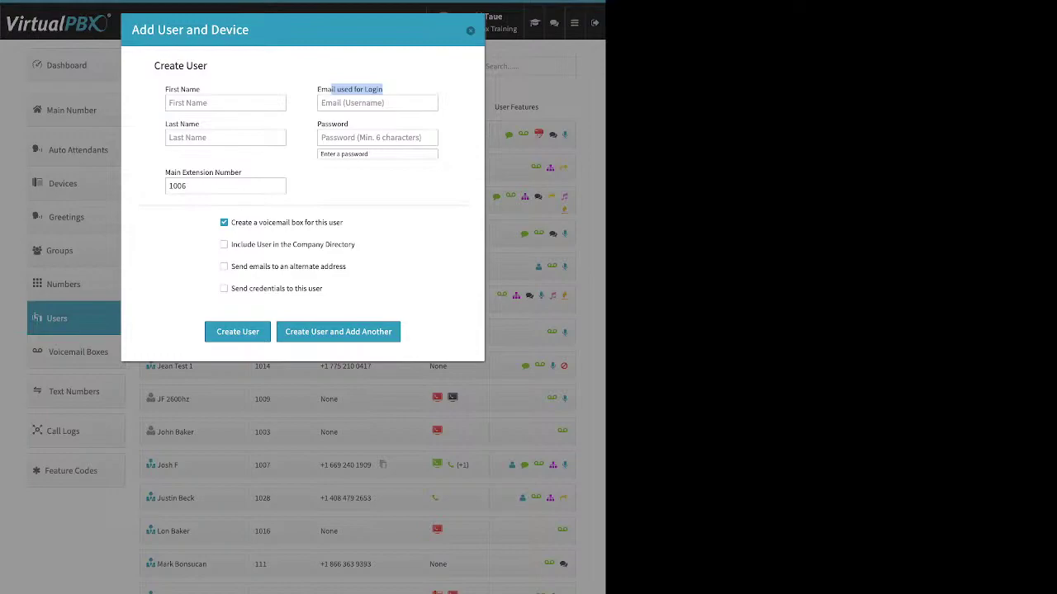
drag(330, 124, 349, 123)
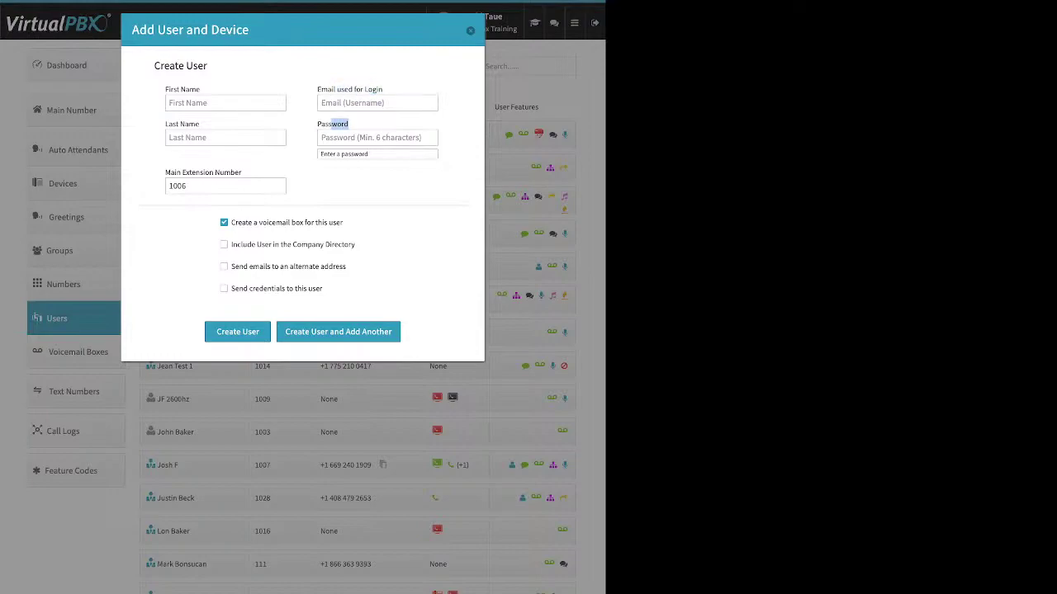
Step: Replace default extension 1006 with 7777 and toggle the company directory option on and off
click(241, 172)
drag(241, 172, 168, 186)
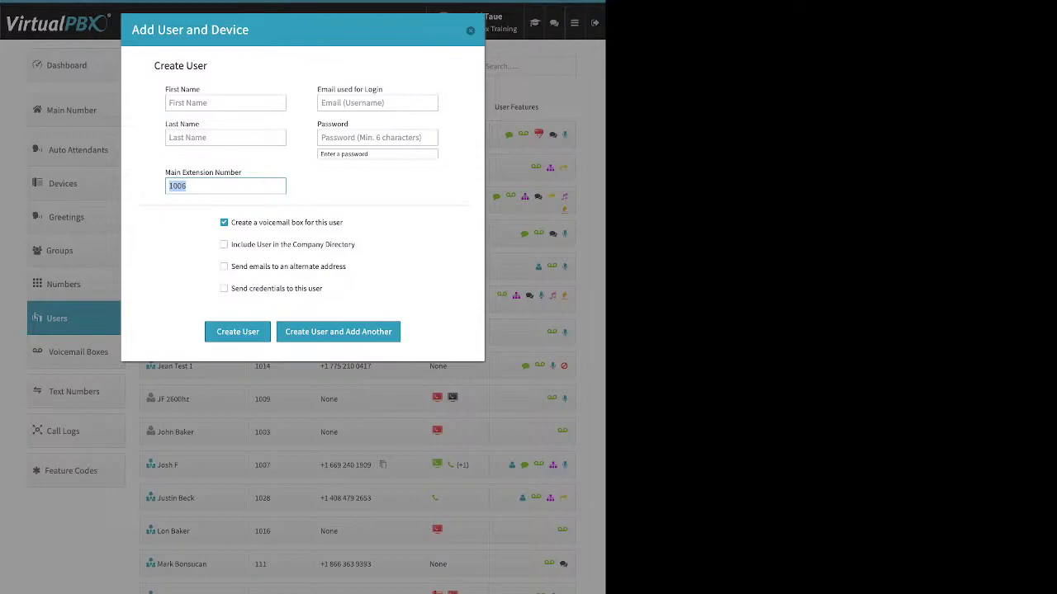
text(7777)
drag(345, 222, 230, 222)
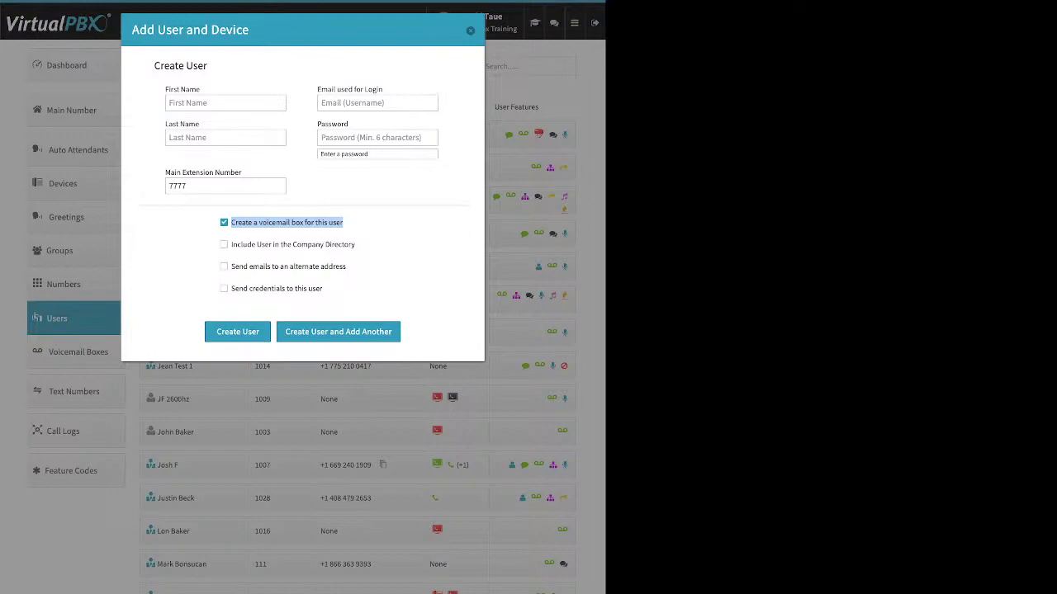
drag(356, 244, 231, 245)
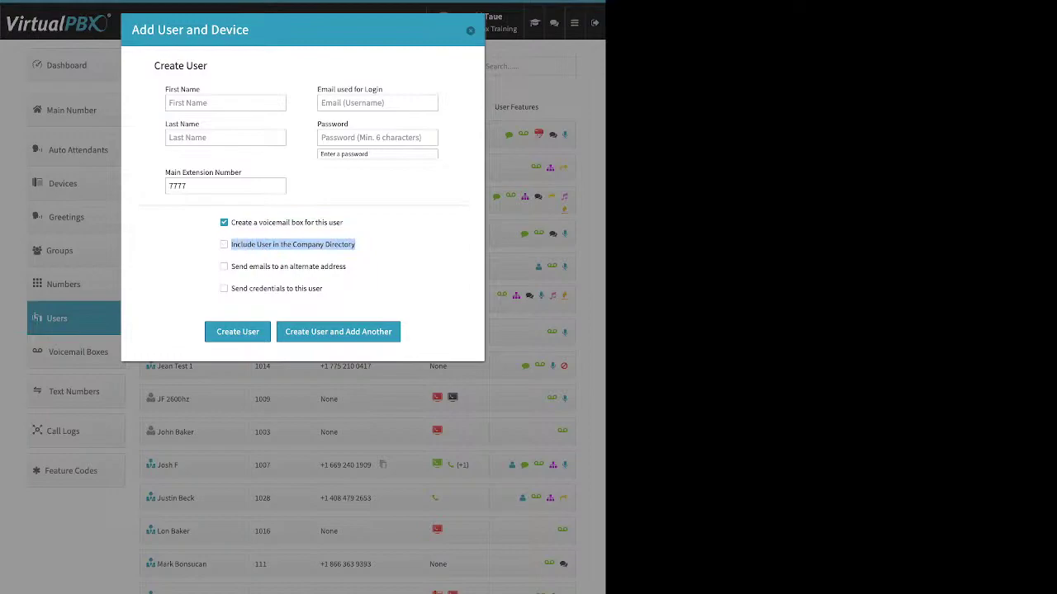
click(349, 267)
click(224, 244)
click(224, 244)
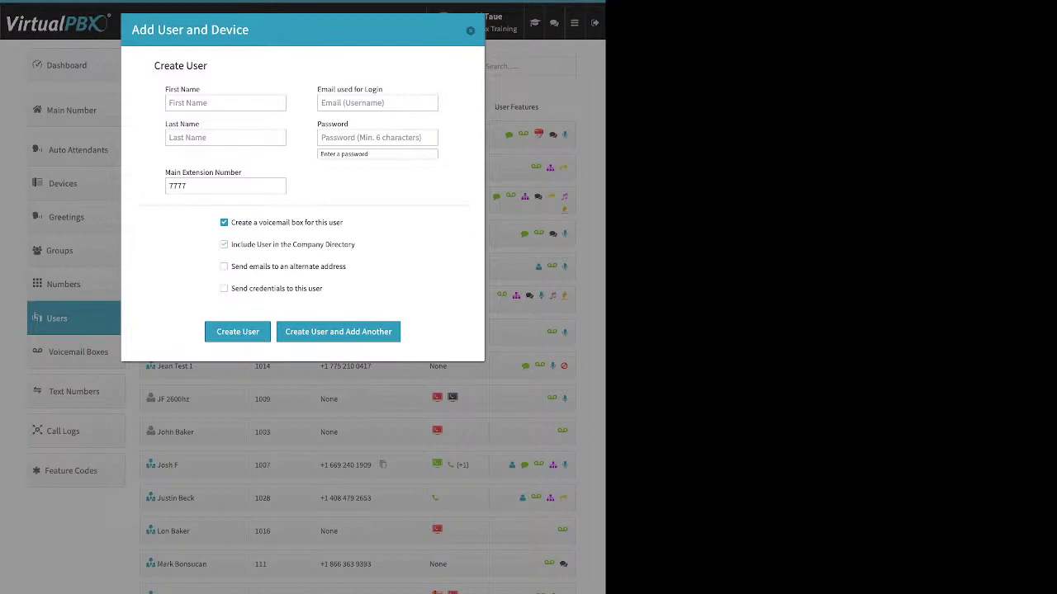
Step: Toggle alternate-address emails on and off, tick send credentials, then close the form unsaved
drag(347, 266, 231, 266)
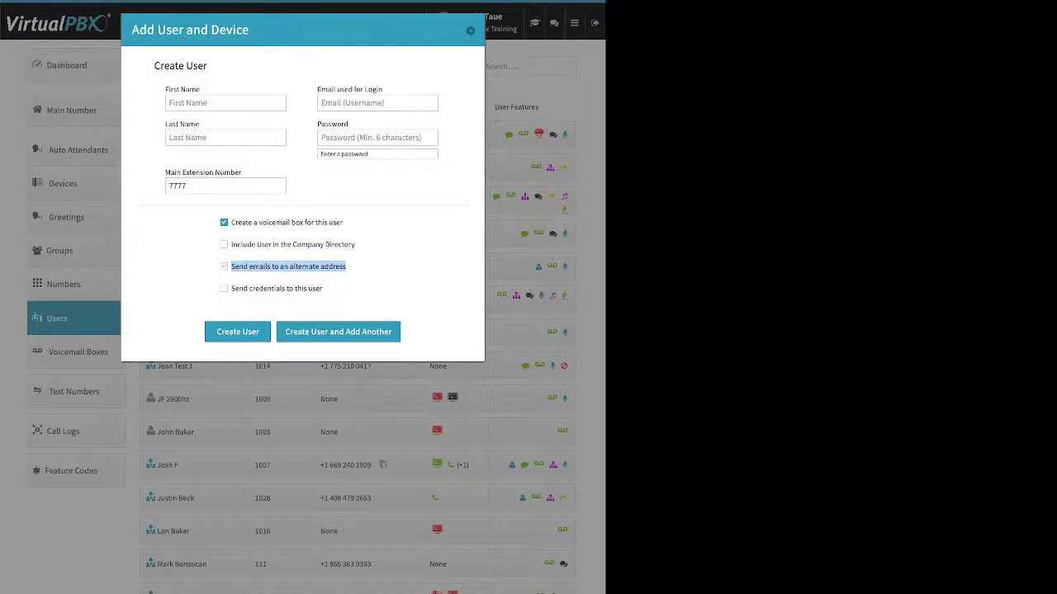
click(225, 266)
click(299, 291)
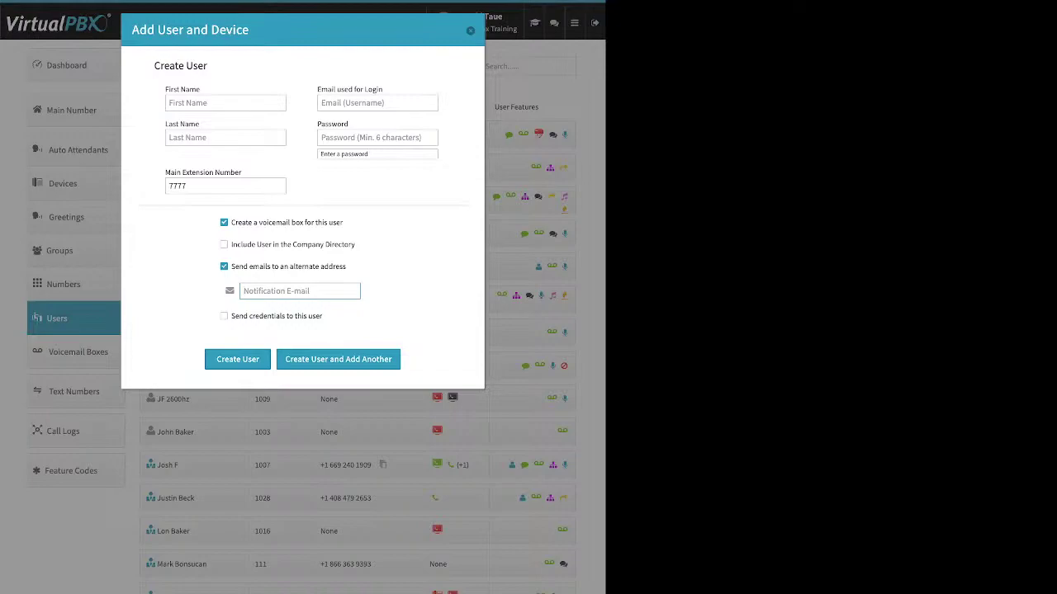
click(224, 266)
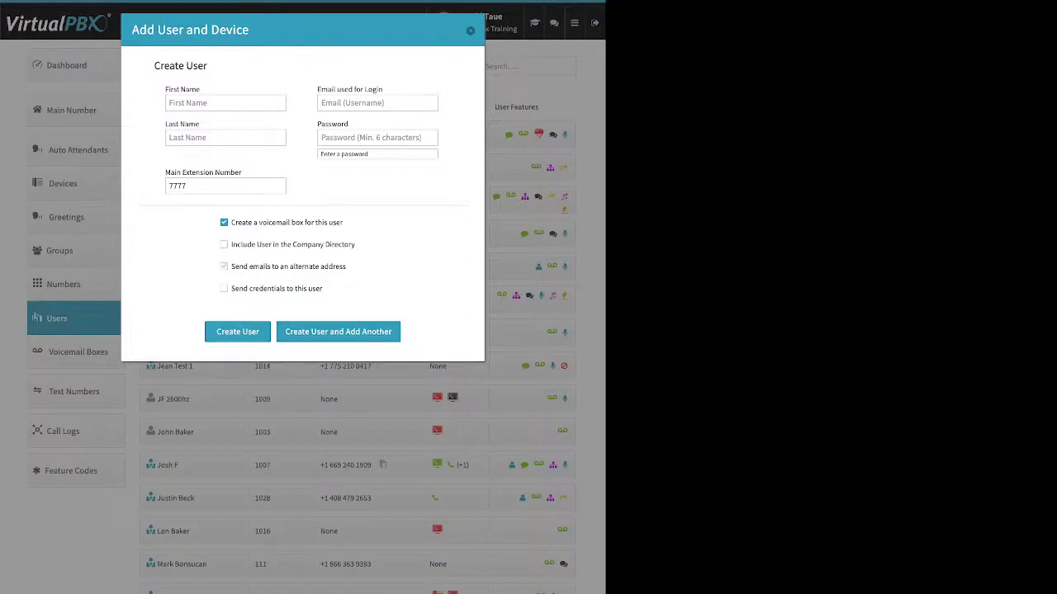
drag(322, 288, 231, 288)
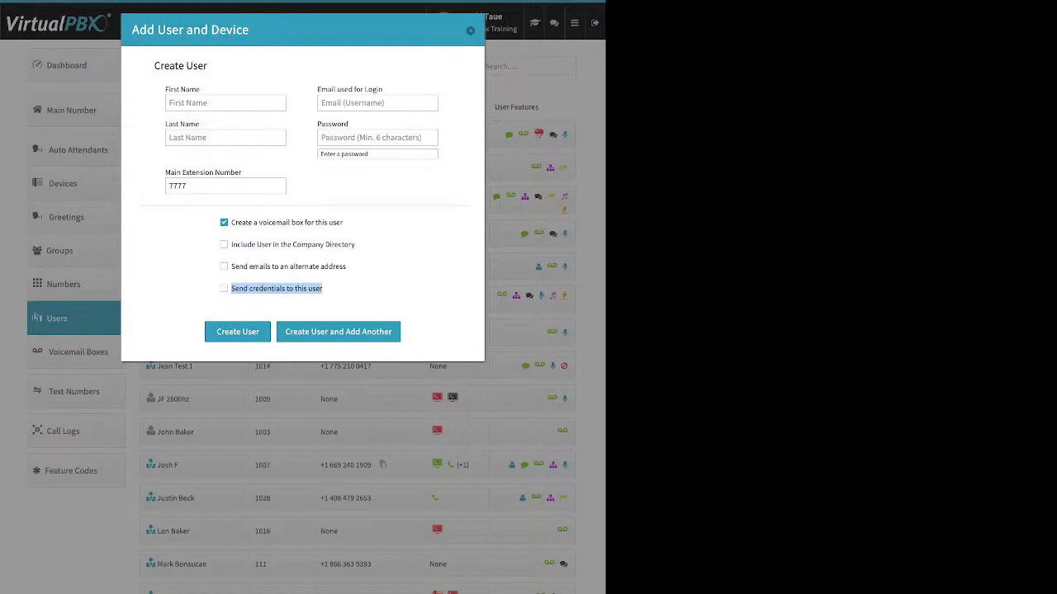
click(224, 288)
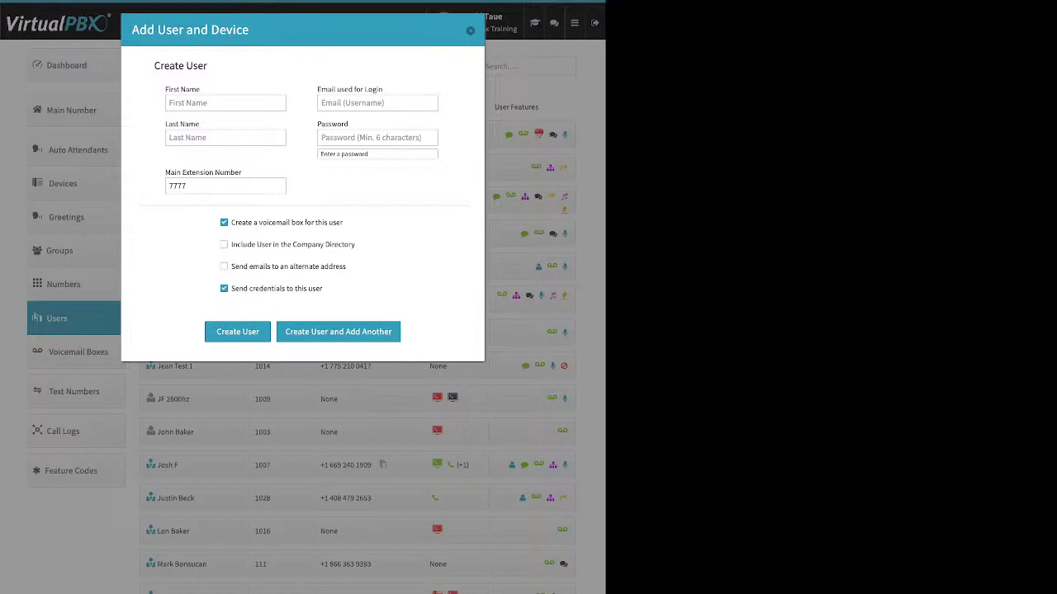
key(Escape)
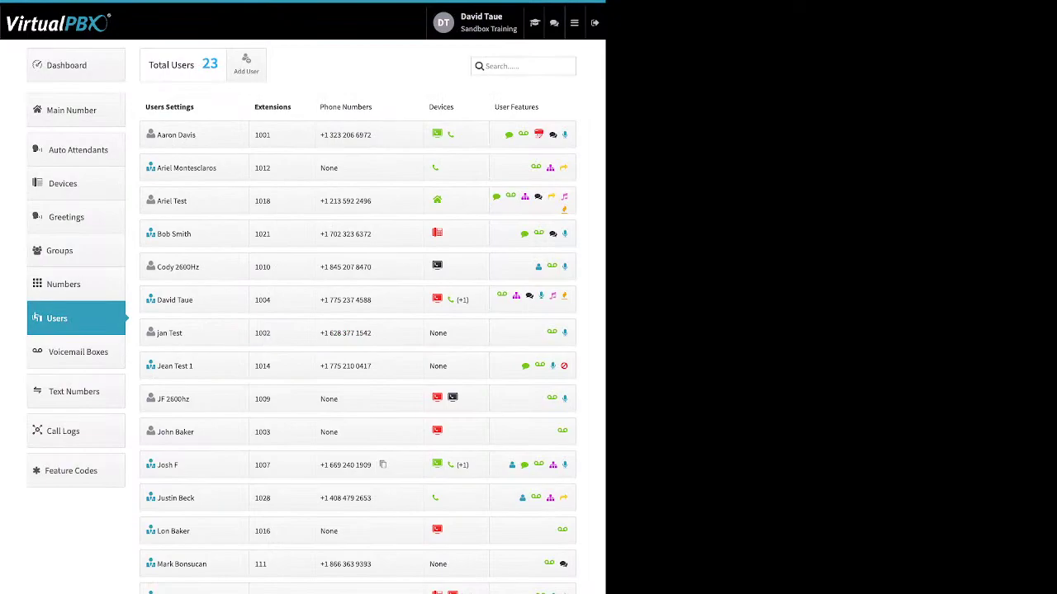
Step: Expand extension 1001's user settings and open its Change Credentials form
click(194, 135)
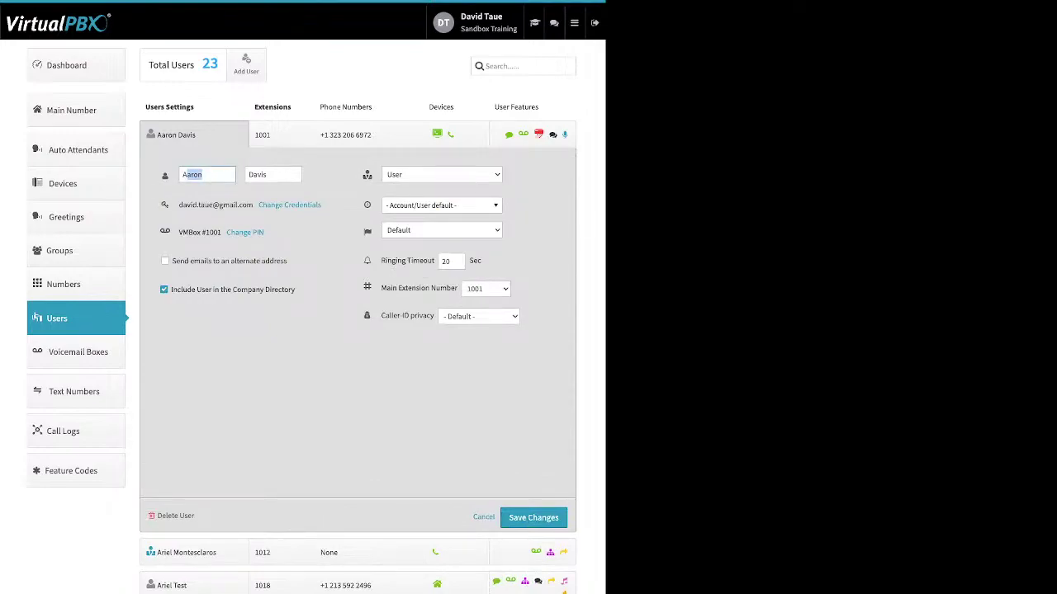
drag(322, 204, 258, 205)
click(289, 205)
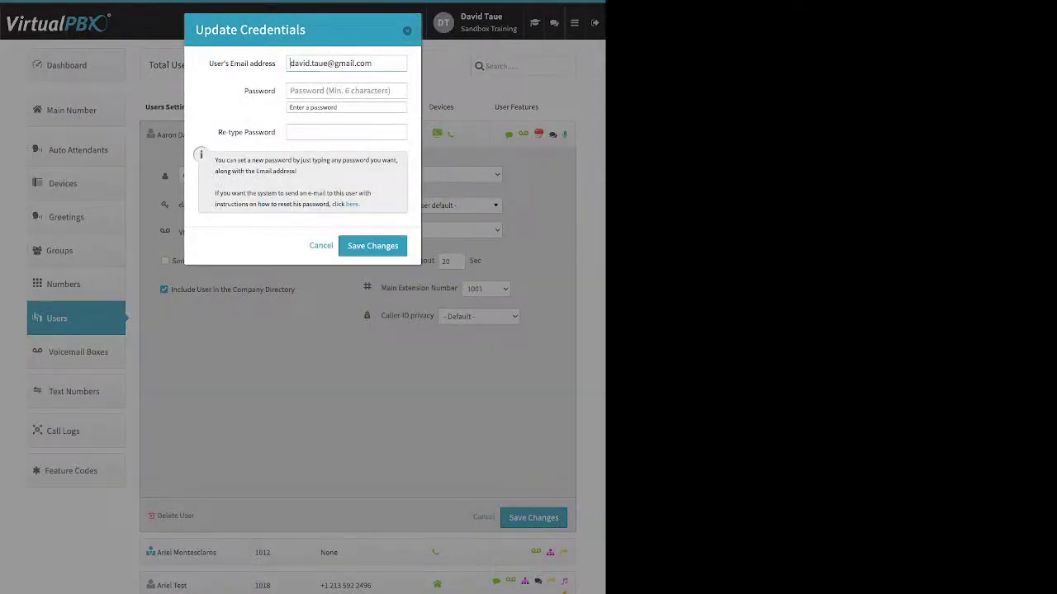
Step: Close Update Credentials unchanged, then open and dismiss the voicemail PIN update for box 1001
drag(360, 205, 346, 204)
key(Escape)
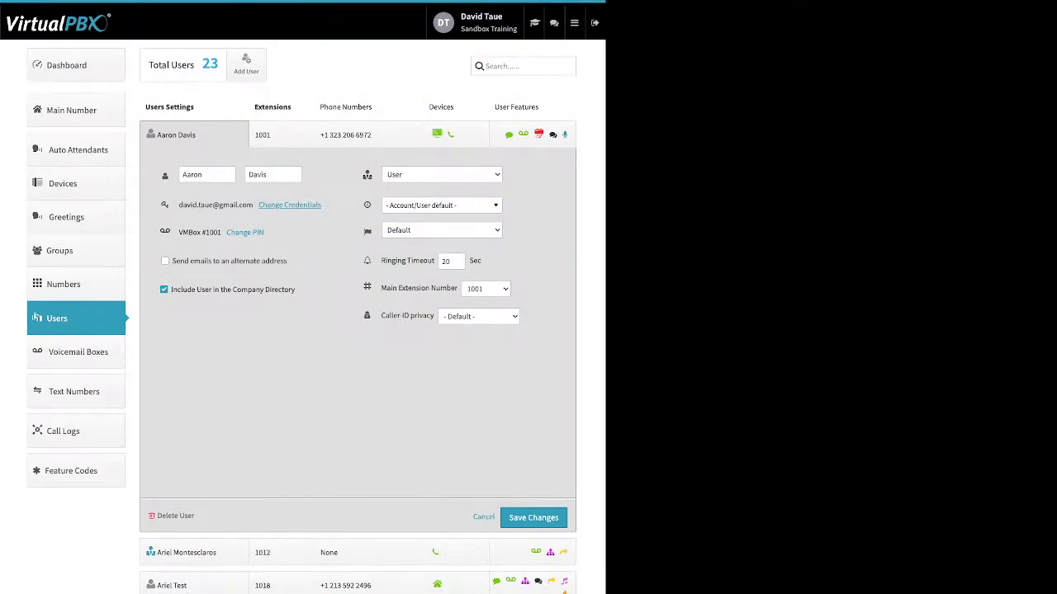
click(245, 232)
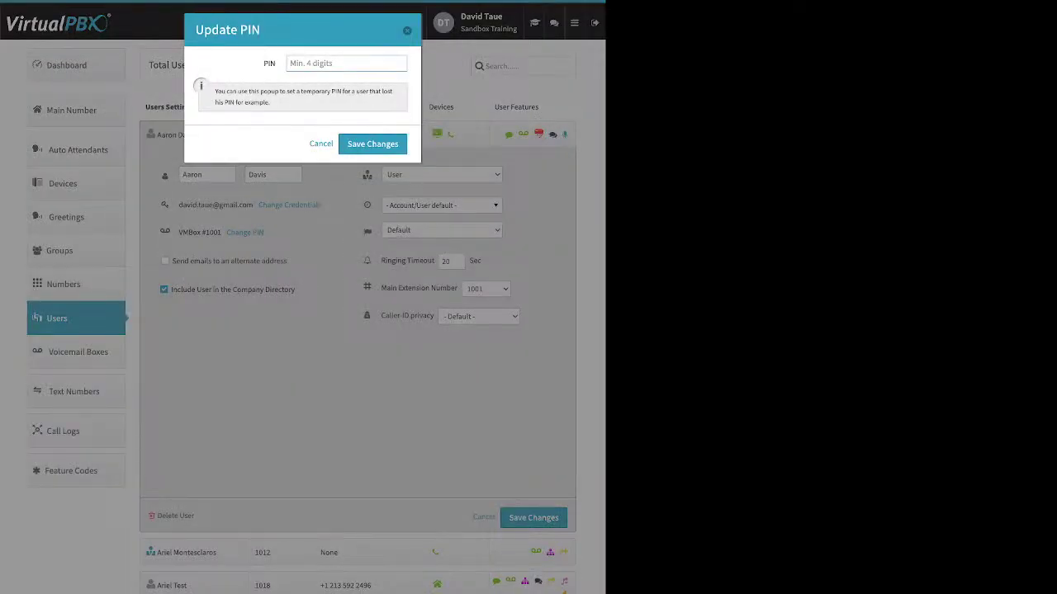
key(Escape)
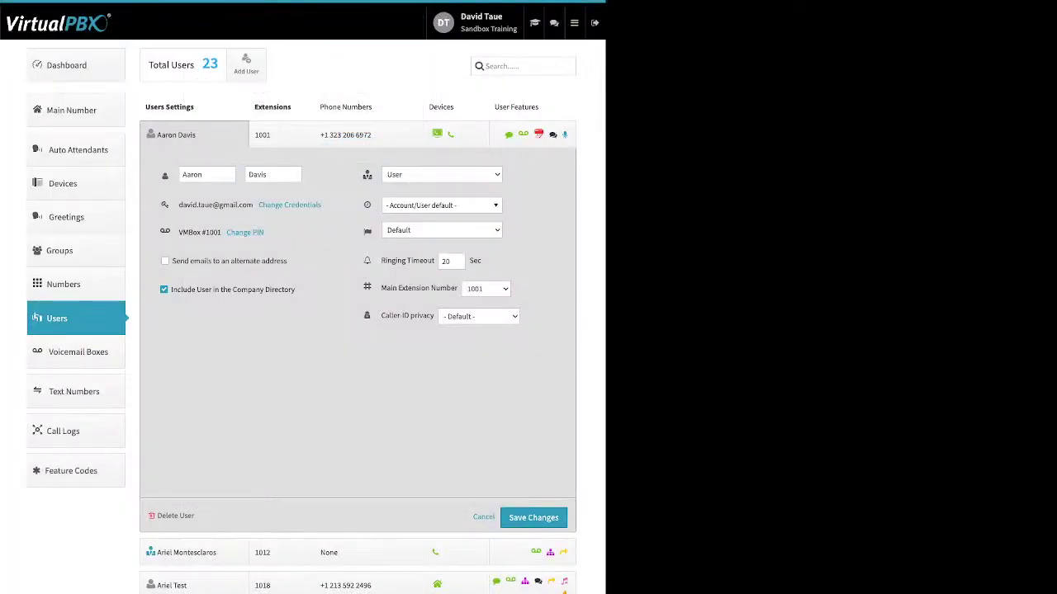
drag(287, 261, 190, 261)
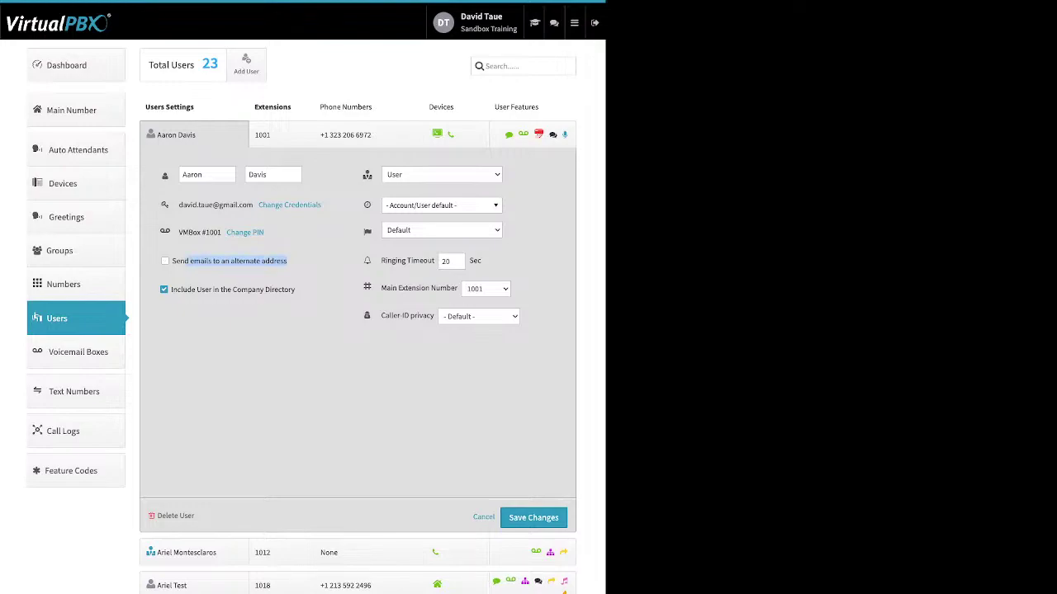
drag(295, 289, 196, 289)
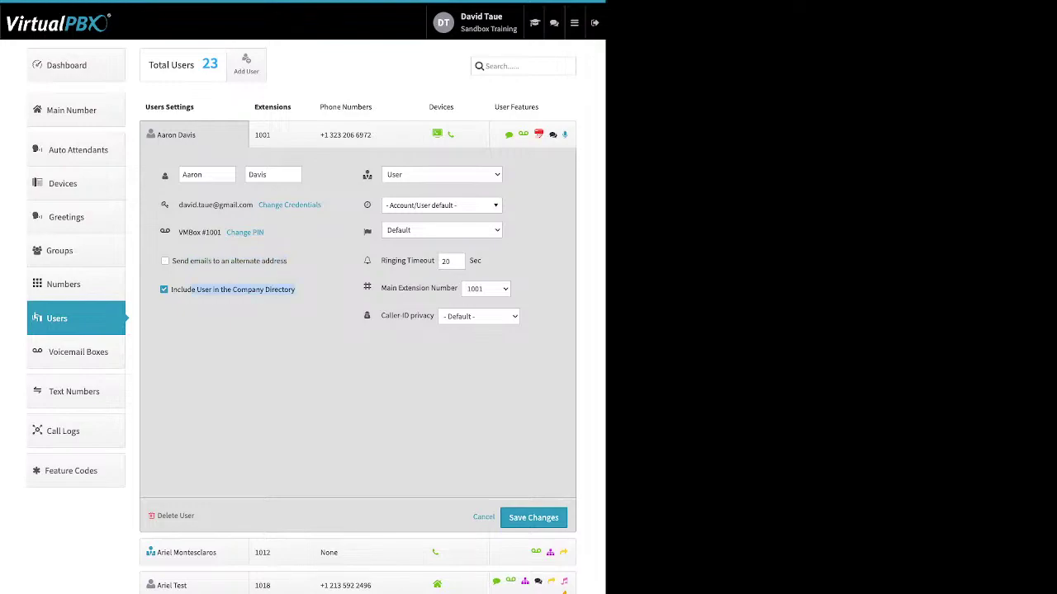
click(334, 273)
mouse_move(367, 175)
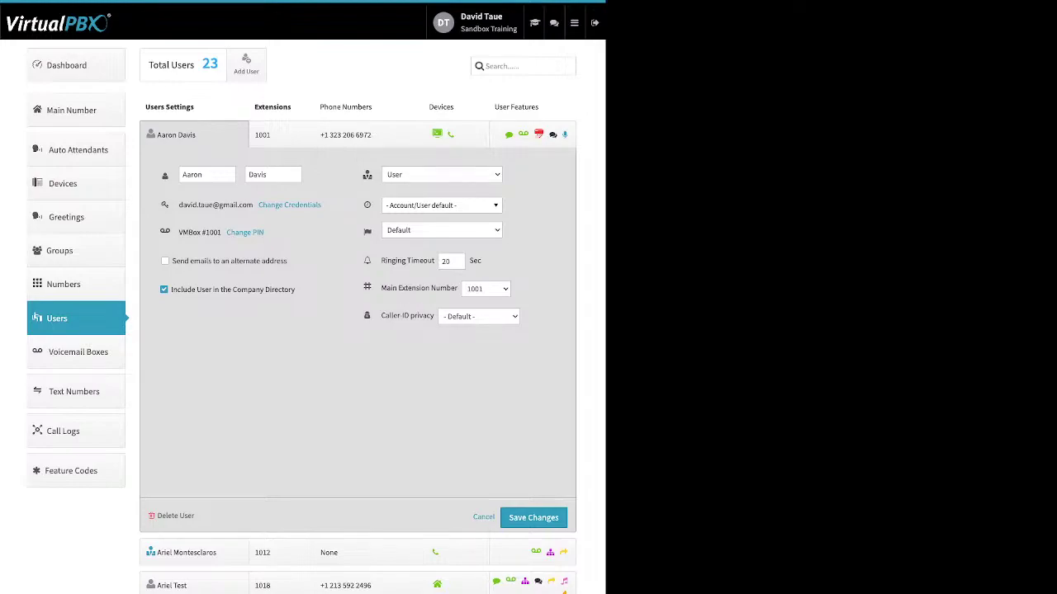
click(442, 205)
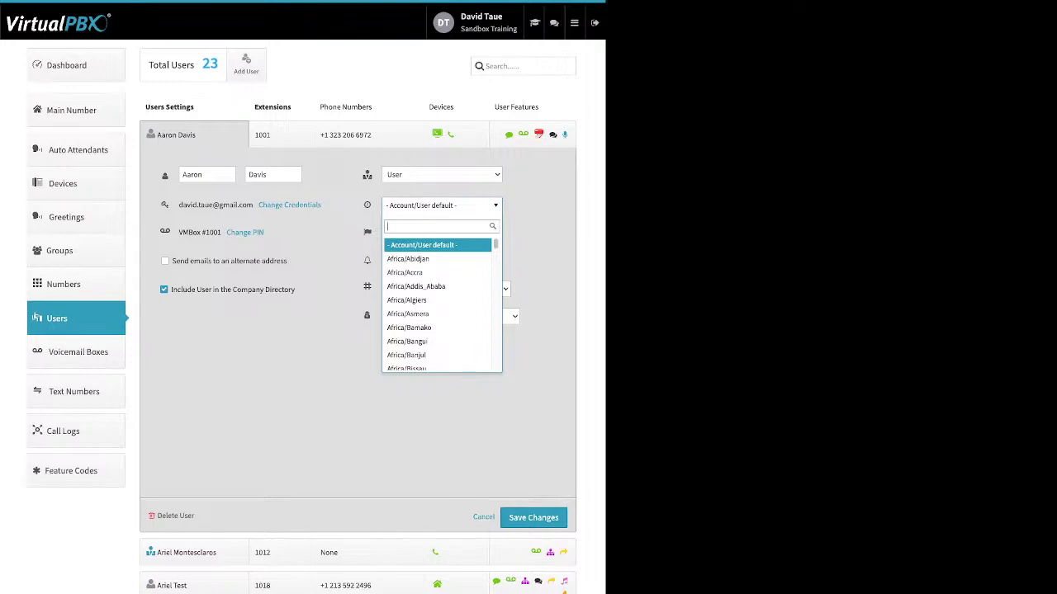
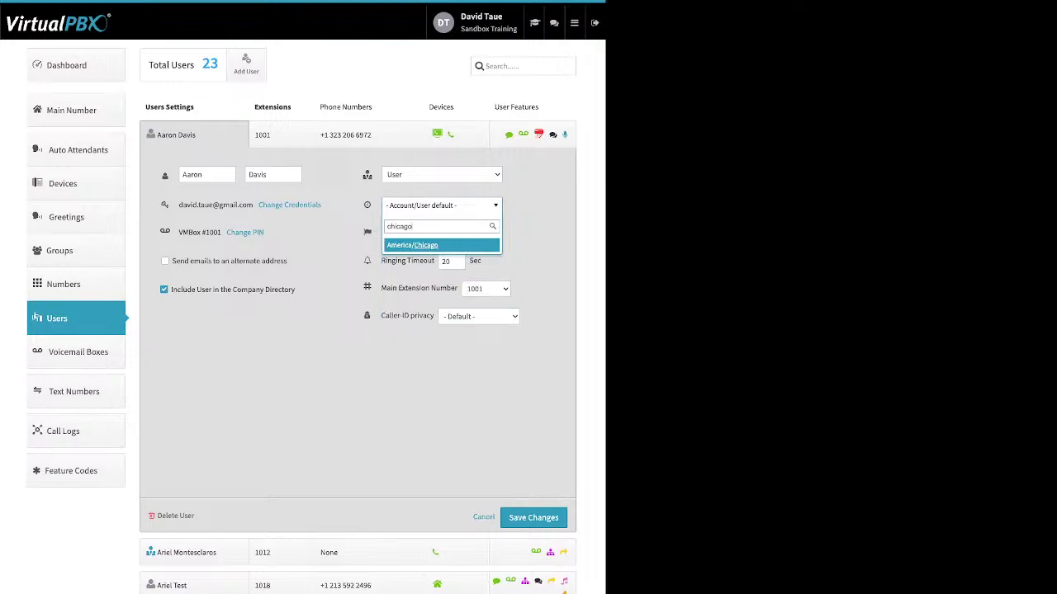
click(396, 355)
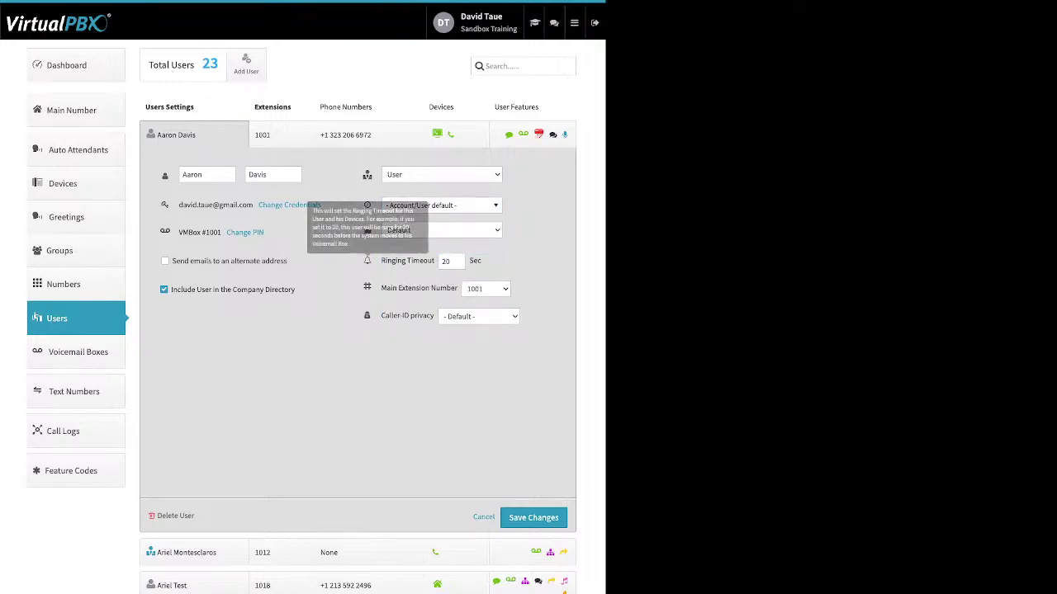
drag(382, 261, 434, 260)
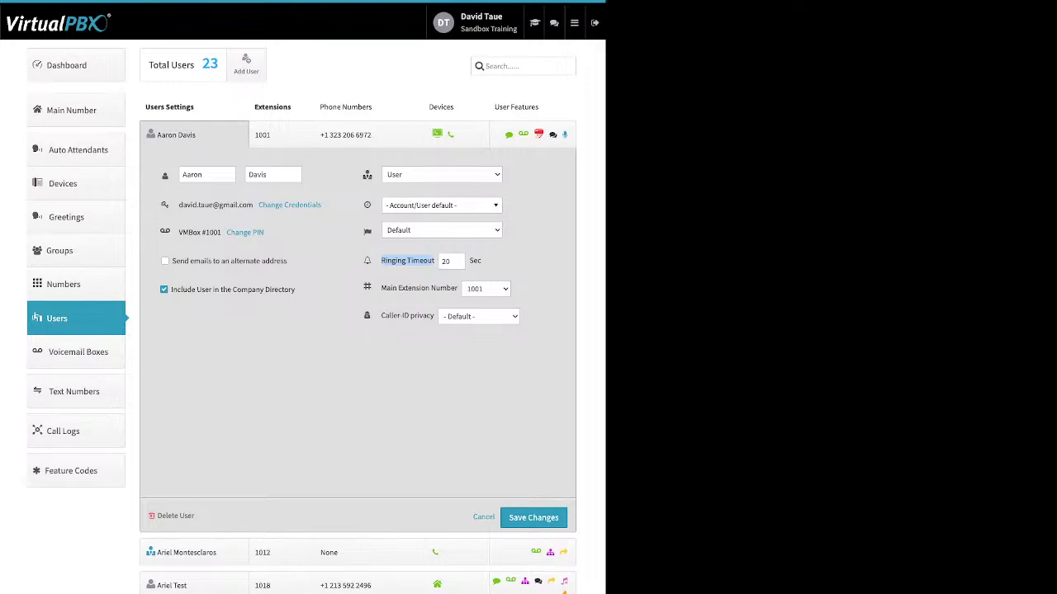
Step: Open the first user's Extensions cell to show extension 1001 as its only assignment
click(280, 135)
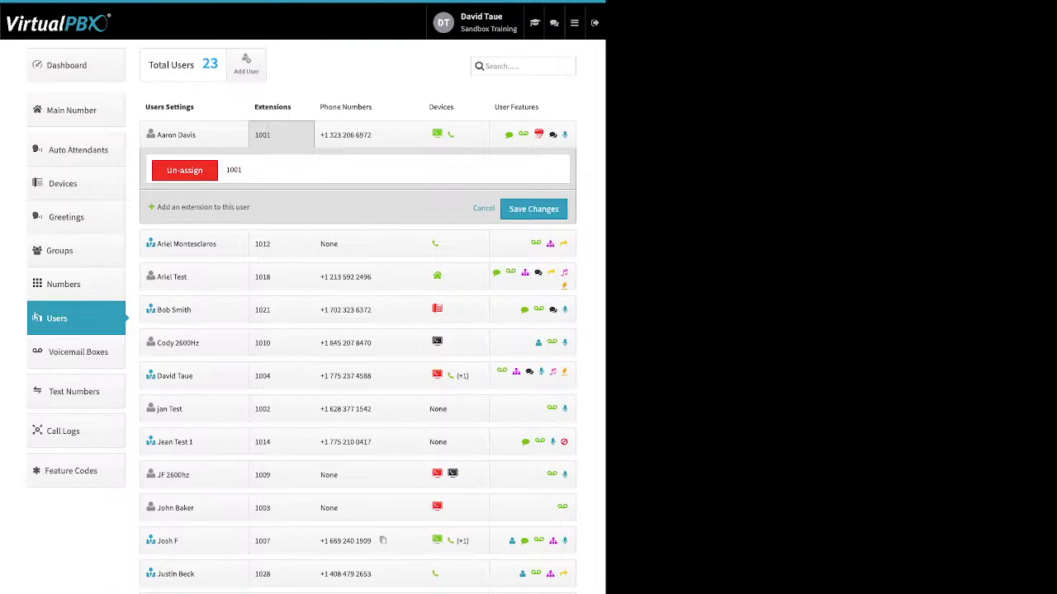
Step: Point out 'Add an extension to this user', then close the extension 1001 panel unchanged
drag(249, 207, 157, 207)
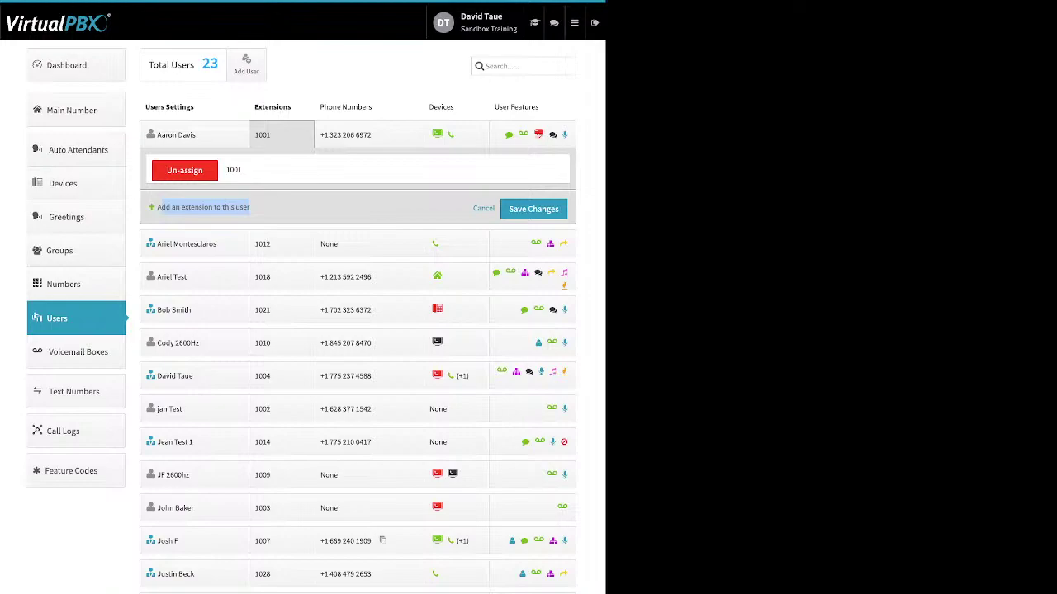
click(289, 208)
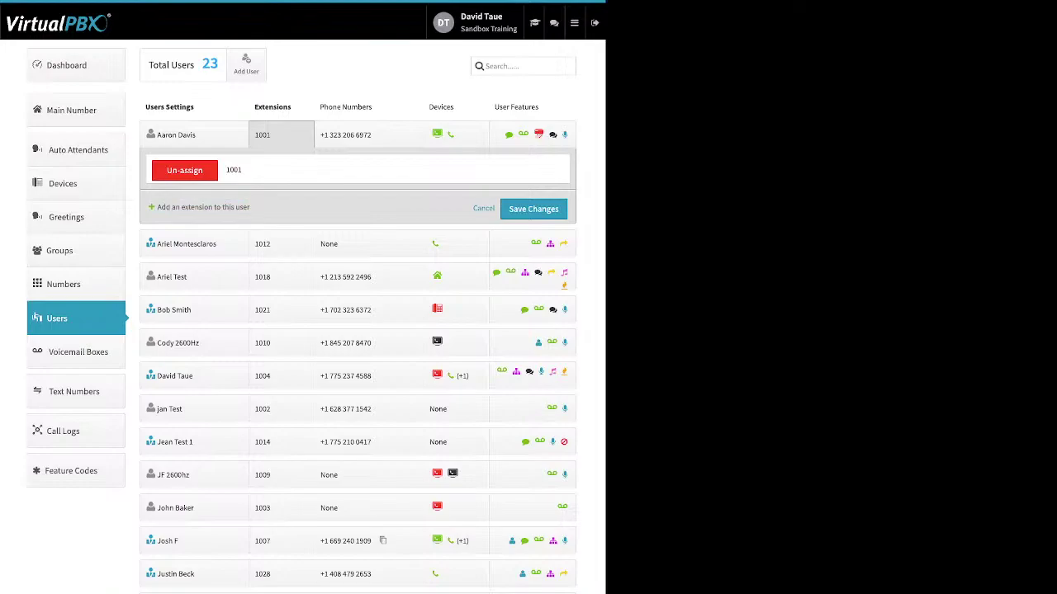
click(281, 135)
click(282, 135)
click(484, 208)
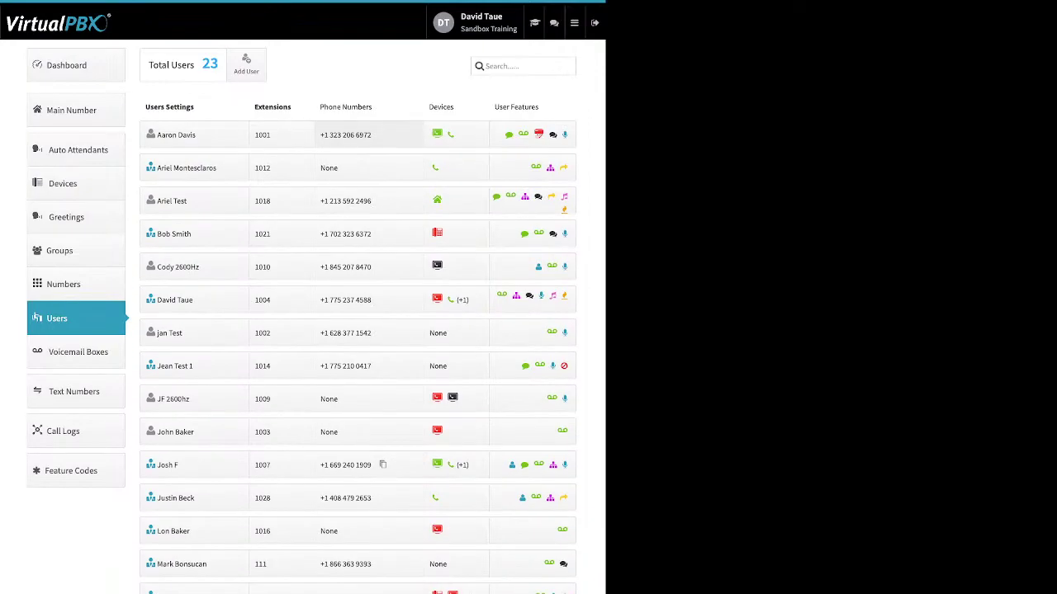
Step: Expand the first user's phone numbers and point out Add from Spare Numbers and Buy Numbers
click(368, 134)
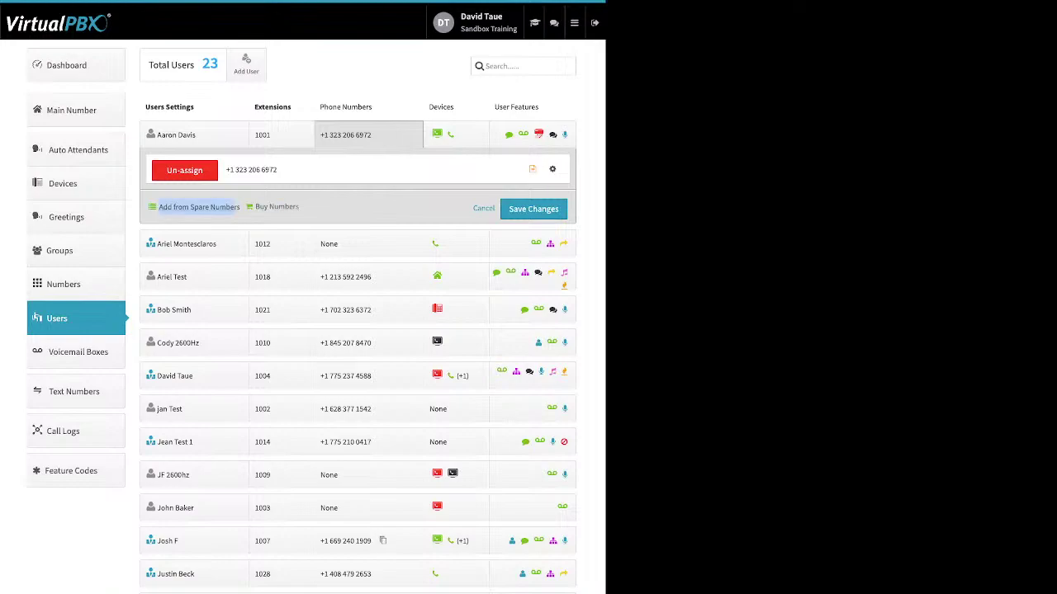
drag(159, 207, 291, 207)
click(199, 207)
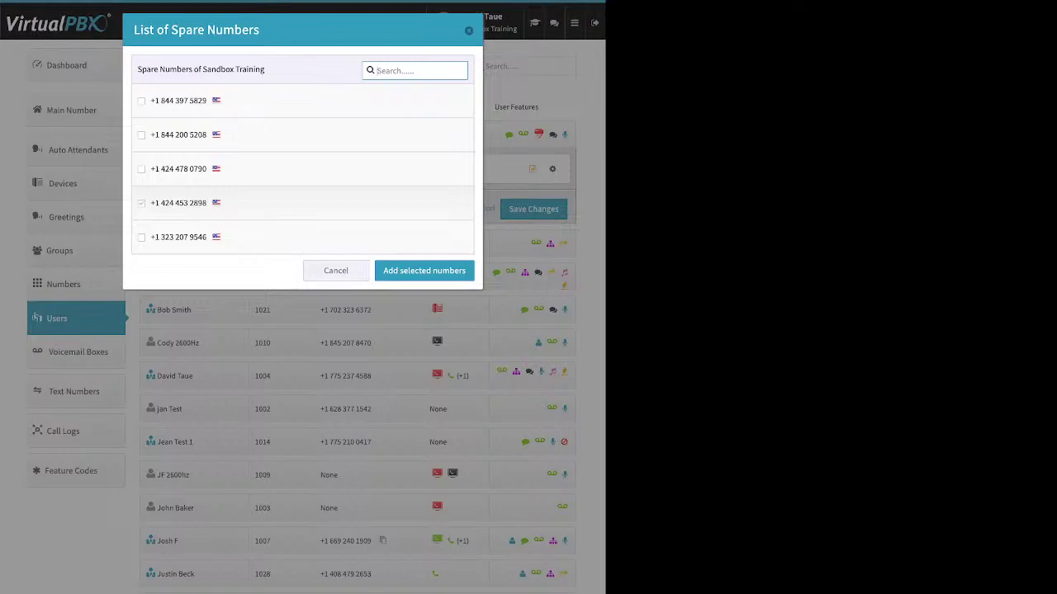
click(141, 202)
click(423, 270)
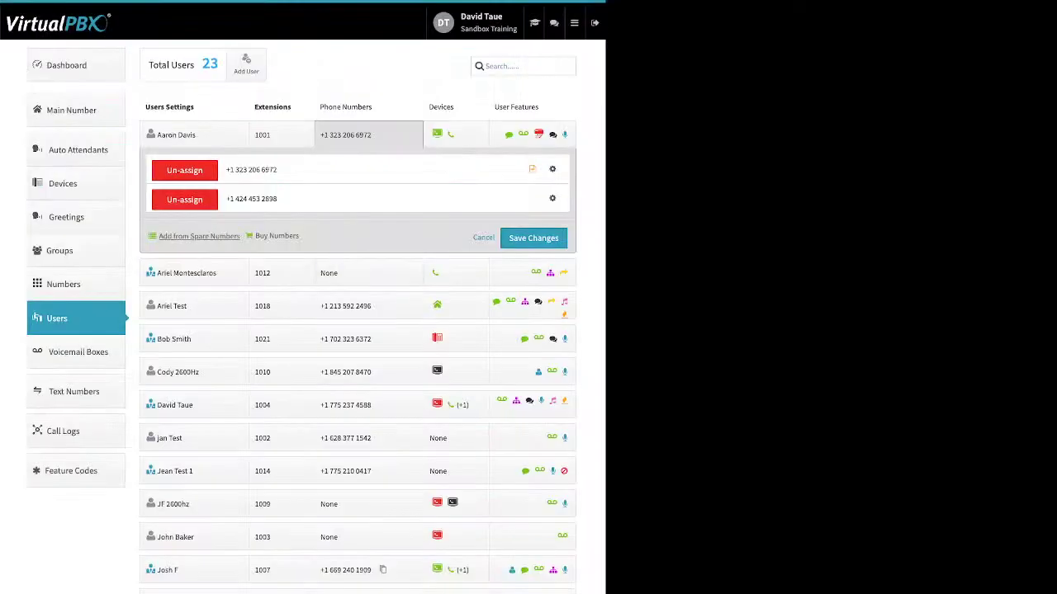
click(533, 237)
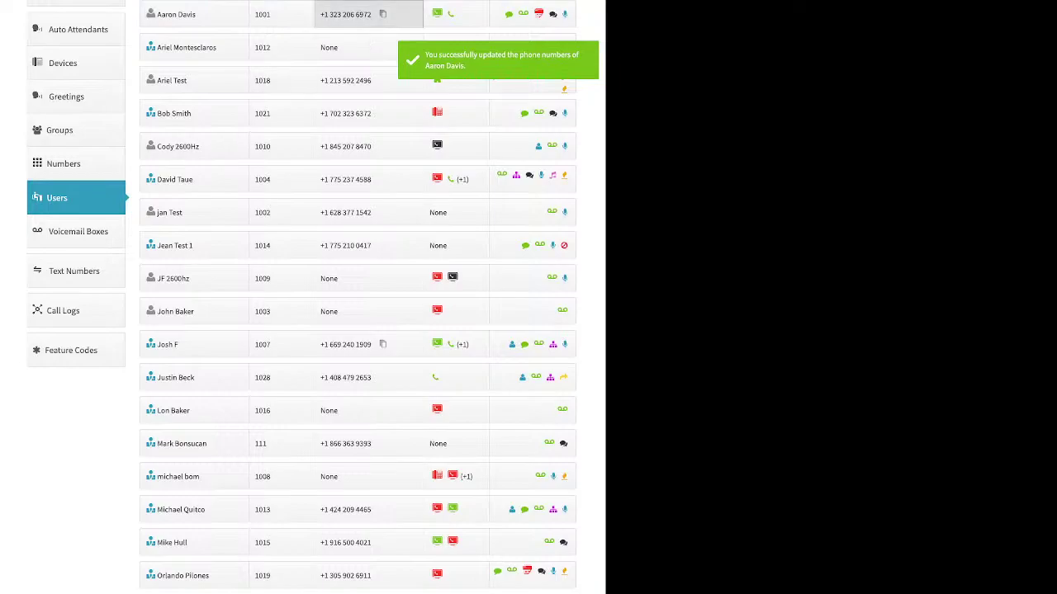
click(351, 14)
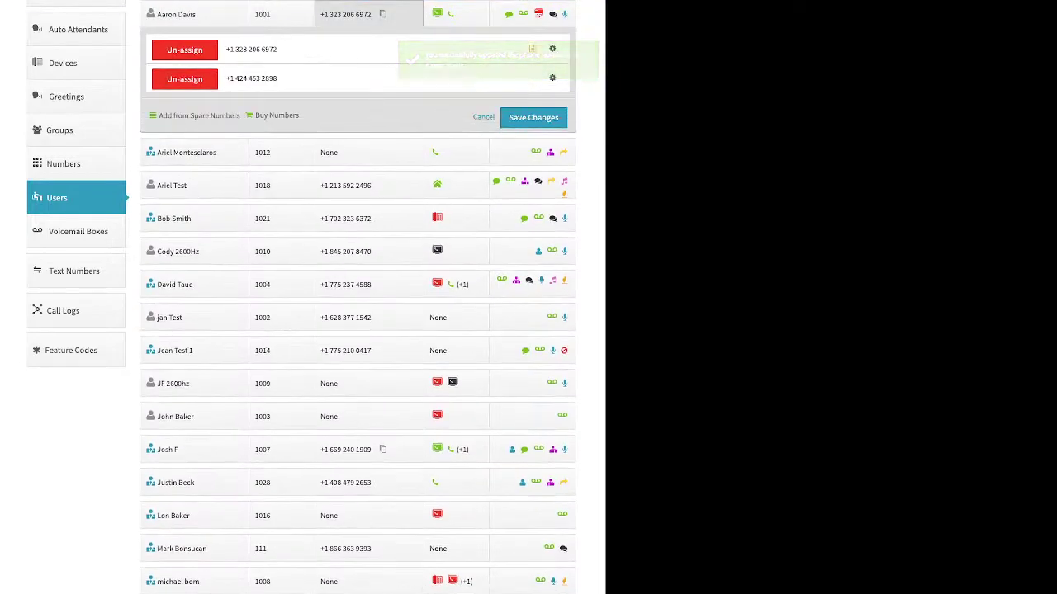
click(184, 79)
click(534, 89)
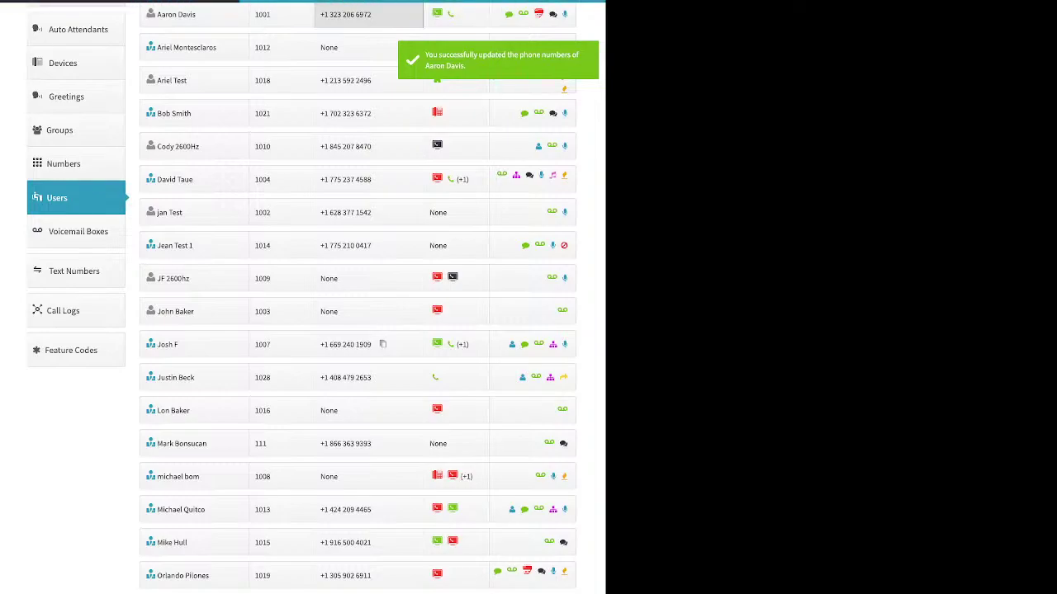
click(369, 14)
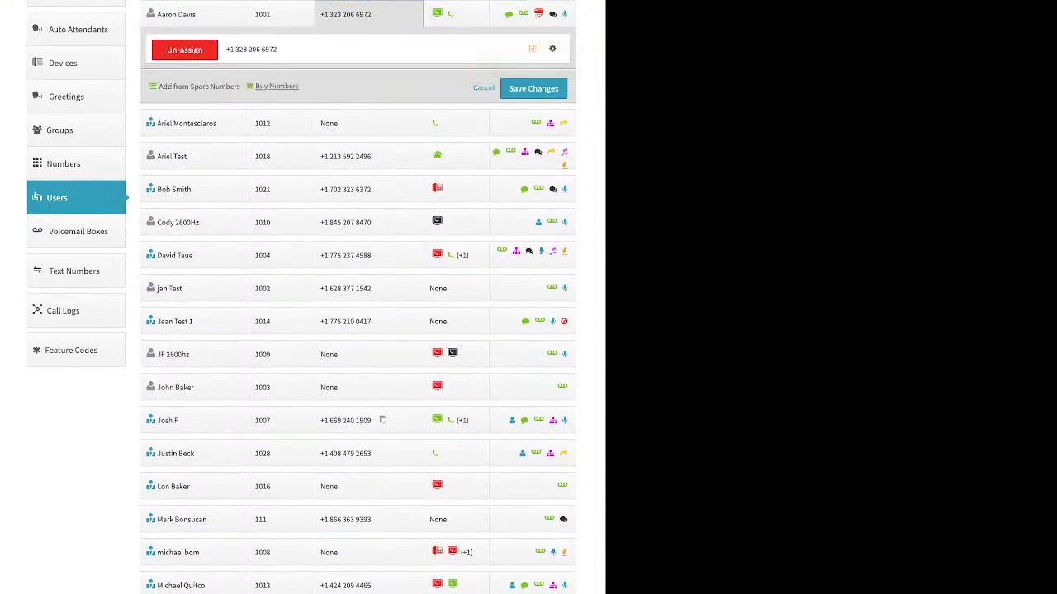
Step: Buy one toll-free 86* number for the first user, dropping a second one from the cart
click(277, 86)
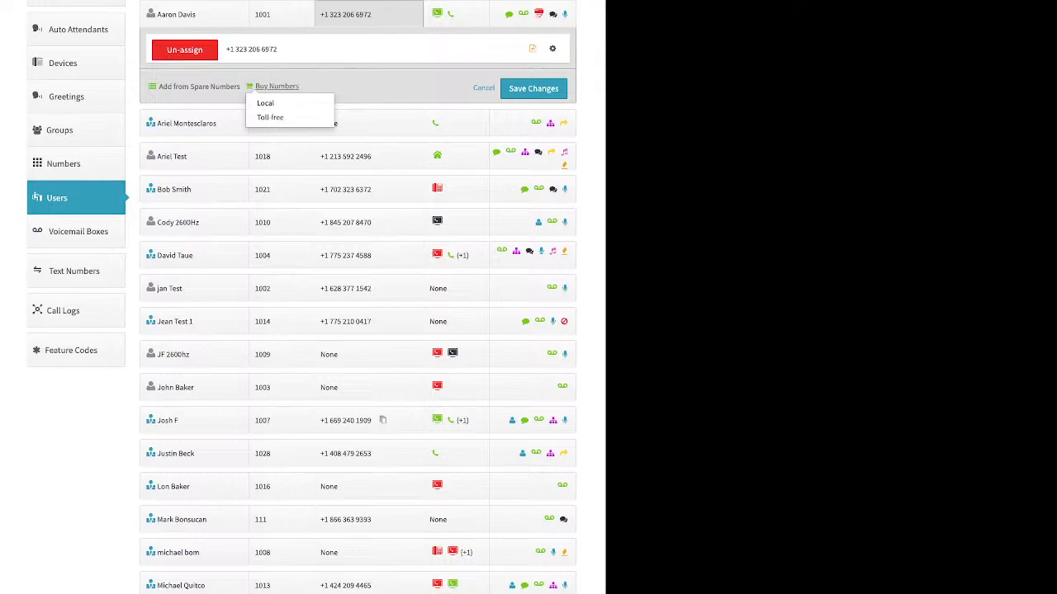
click(272, 117)
click(289, 87)
click(423, 90)
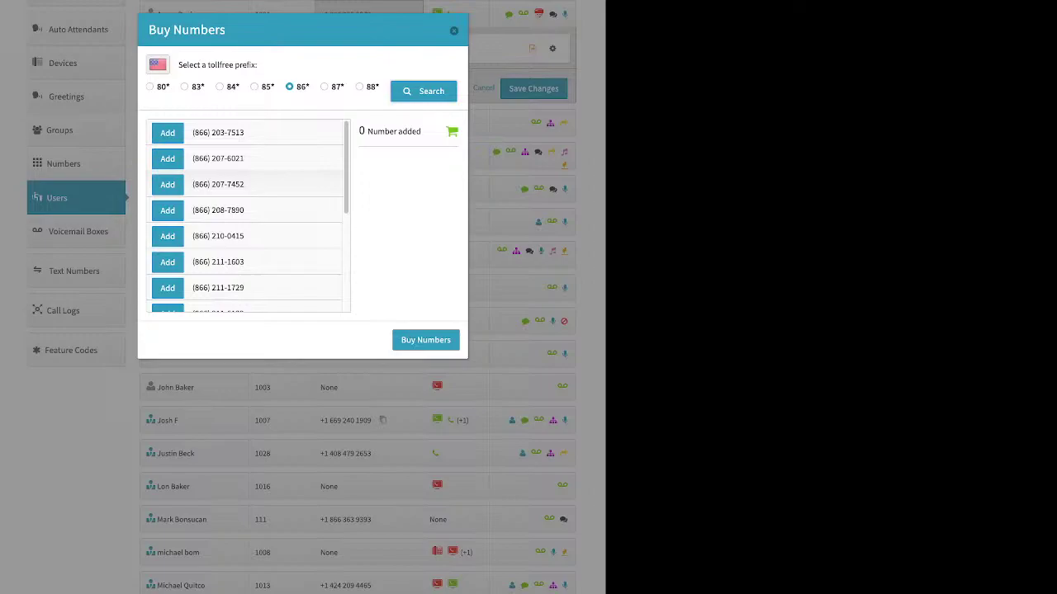
scroll(248, 216, down, 5)
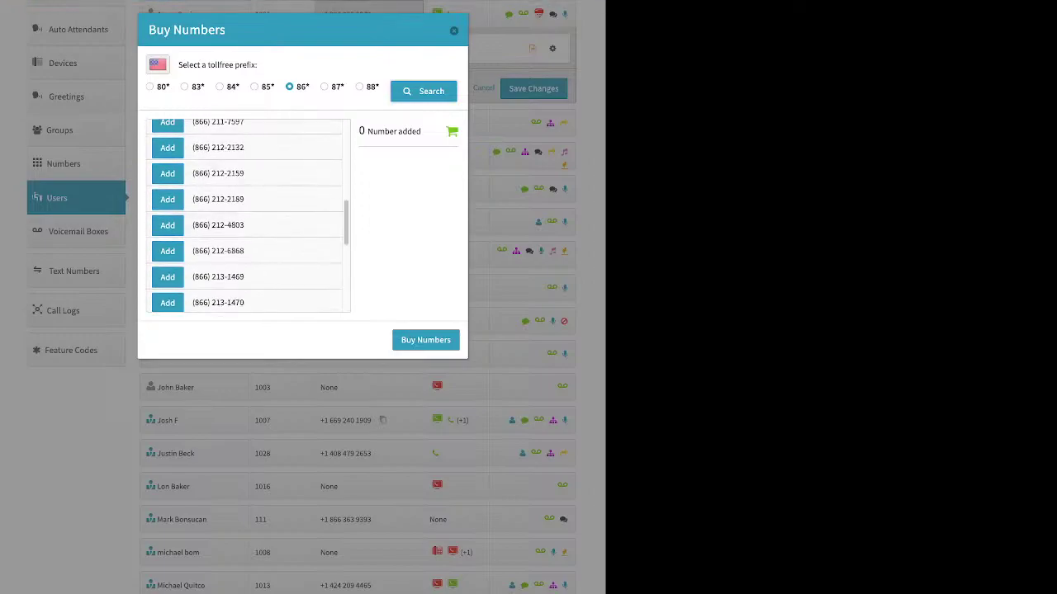
click(167, 199)
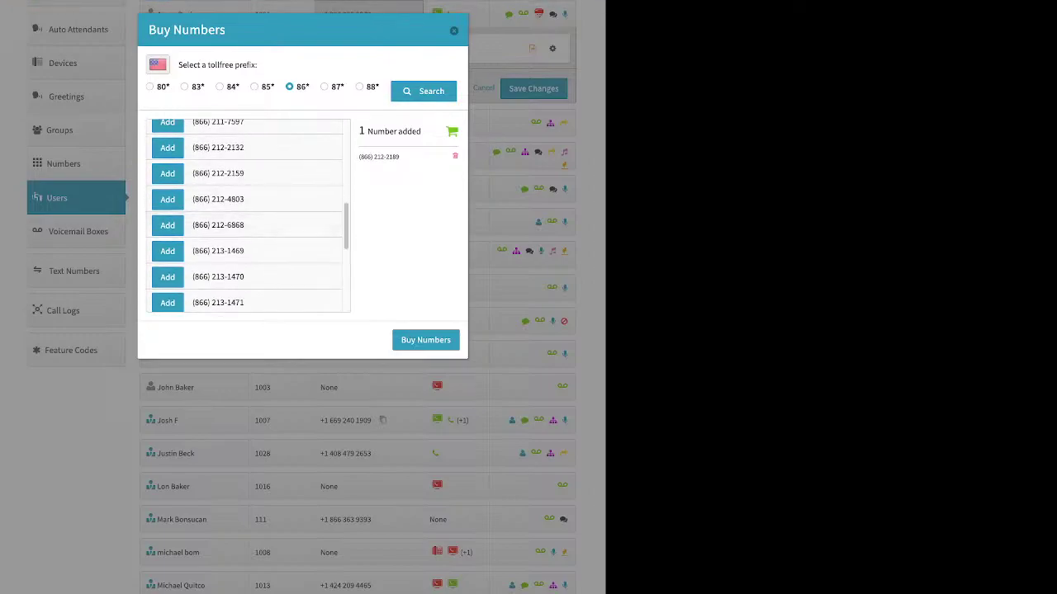
click(168, 225)
click(454, 169)
click(426, 339)
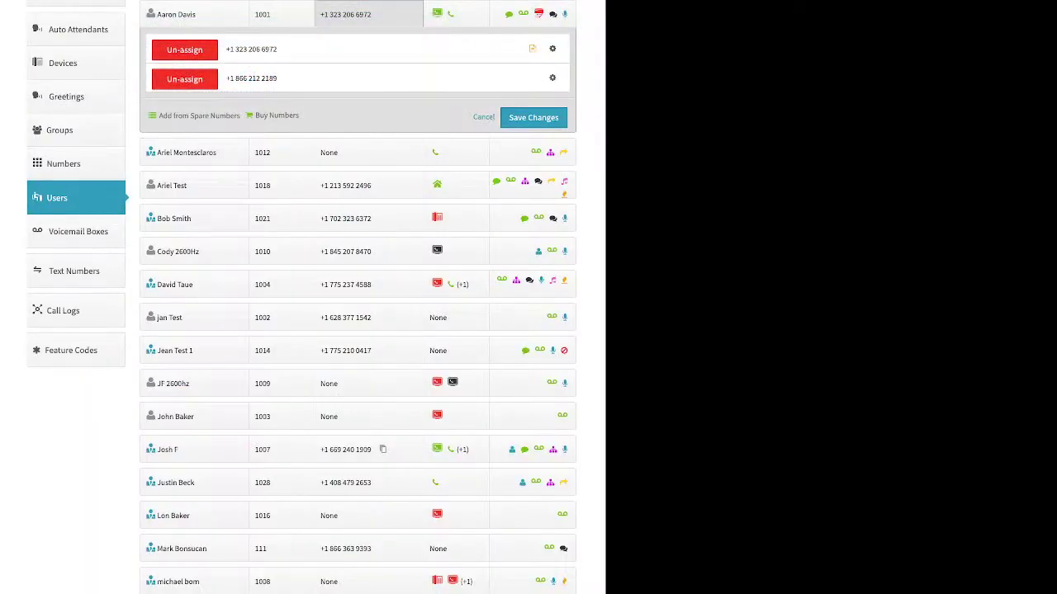
Step: Search local numbers in area code 310, which finds no numbers
click(277, 116)
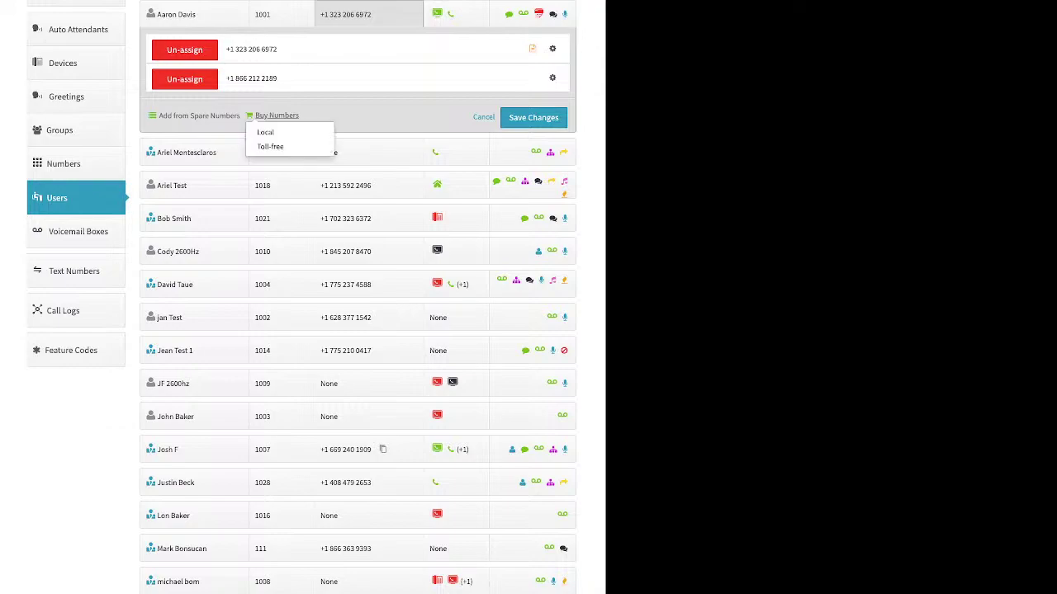
click(281, 132)
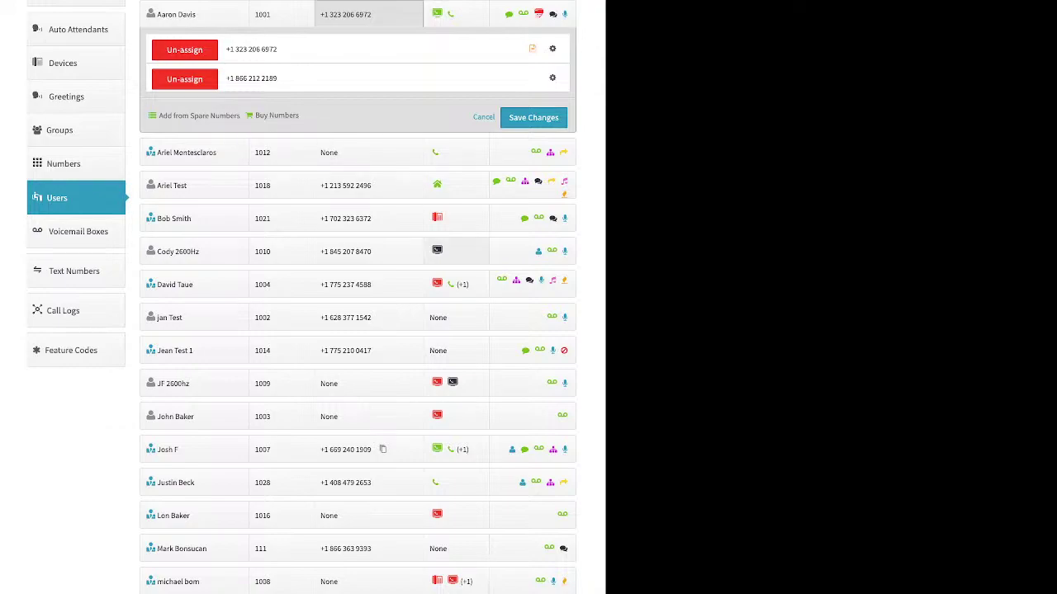
text(310)
key(Return)
drag(198, 117, 152, 92)
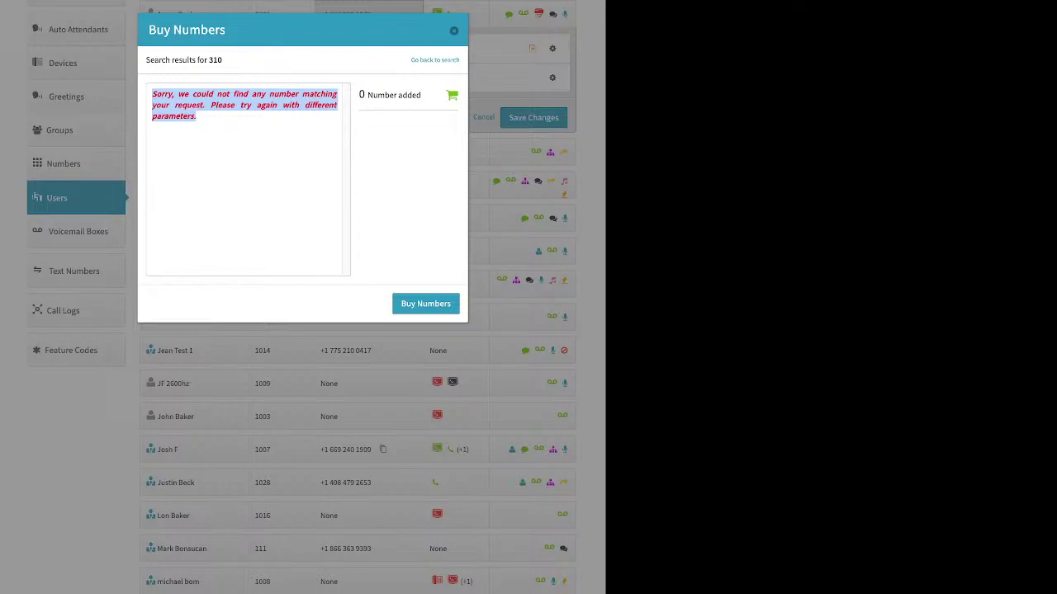
Step: Search area code 424 instead and buy the first local number found
drag(328, 79, 307, 79)
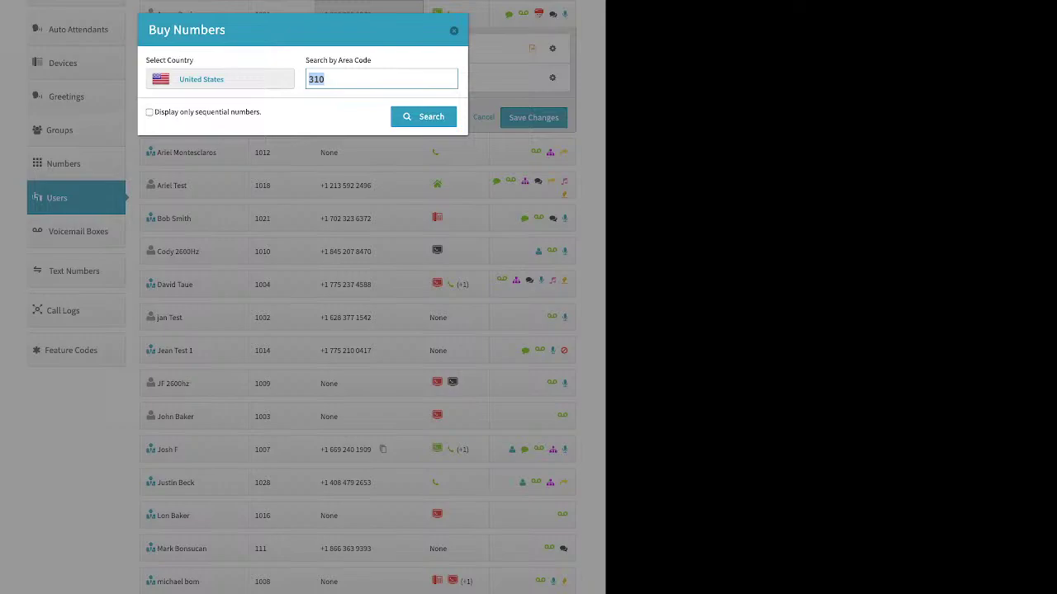
text(424)
key(Return)
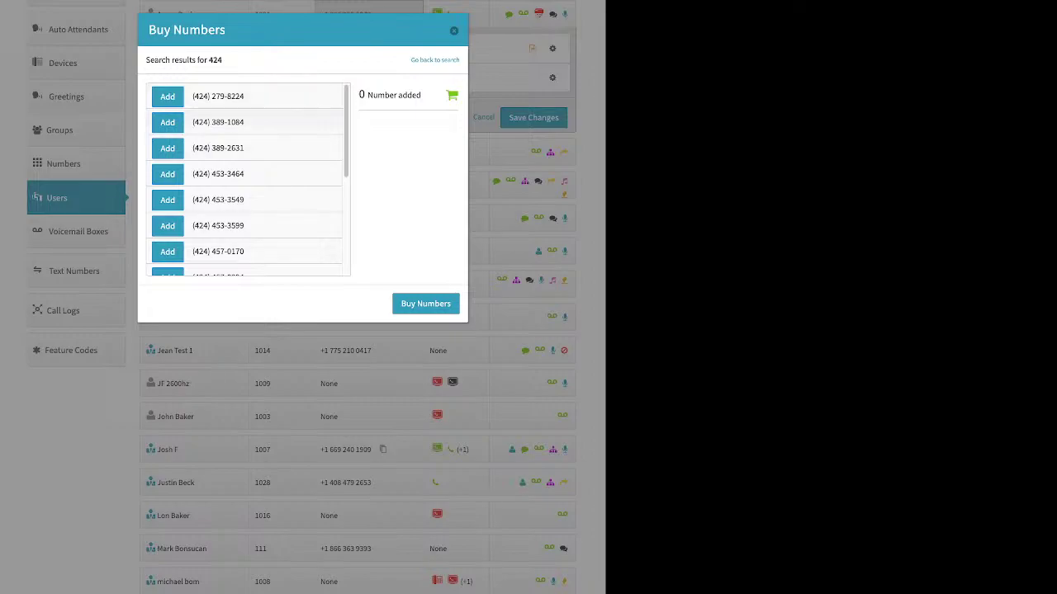
click(168, 96)
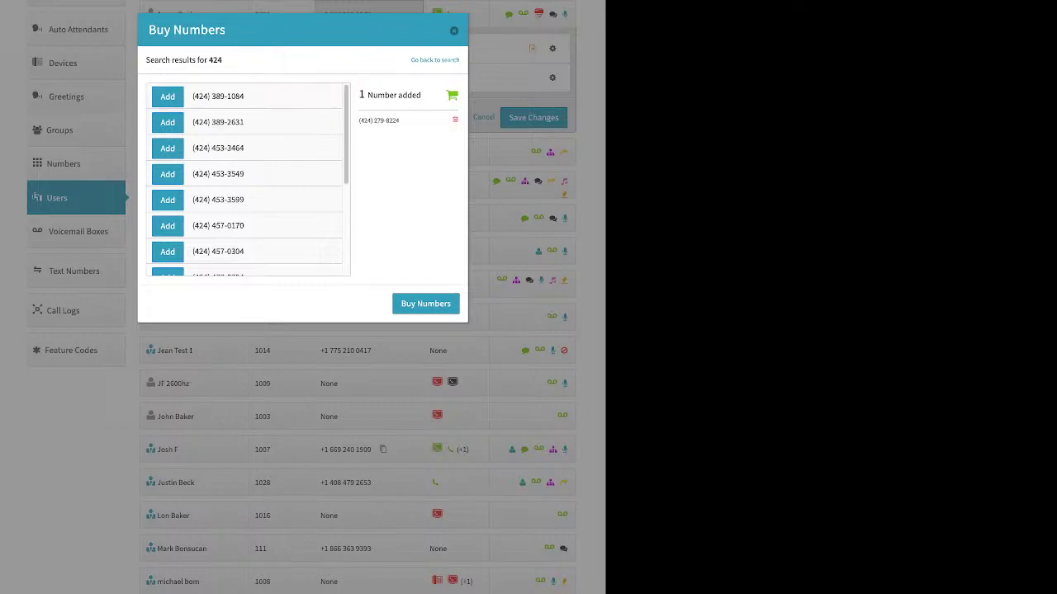
click(425, 303)
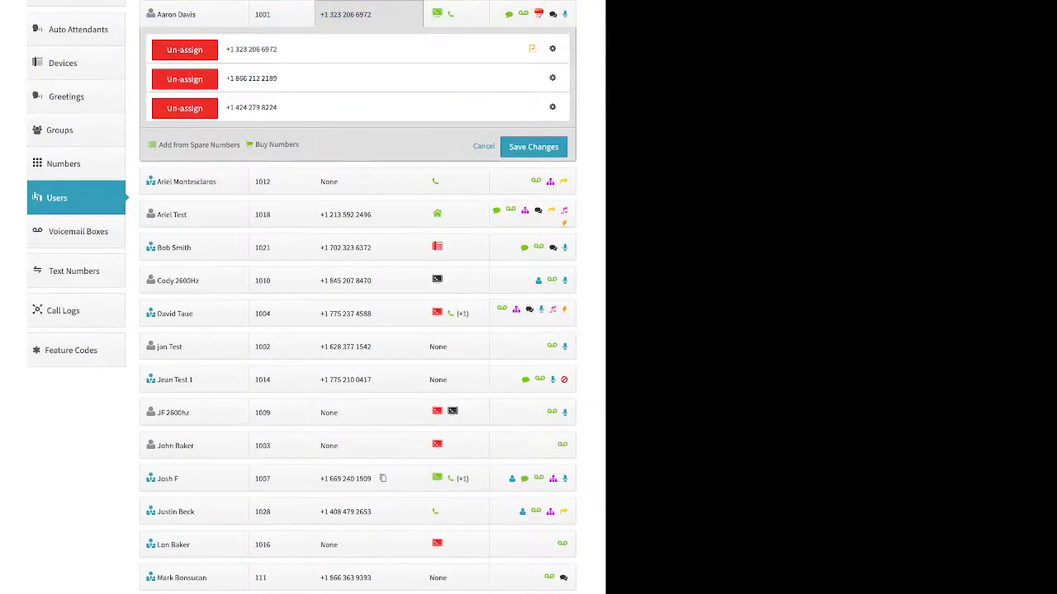
Step: Save the new numbers, then un-assign the 424 and toll-free numbers, save, and reload Users
click(533, 147)
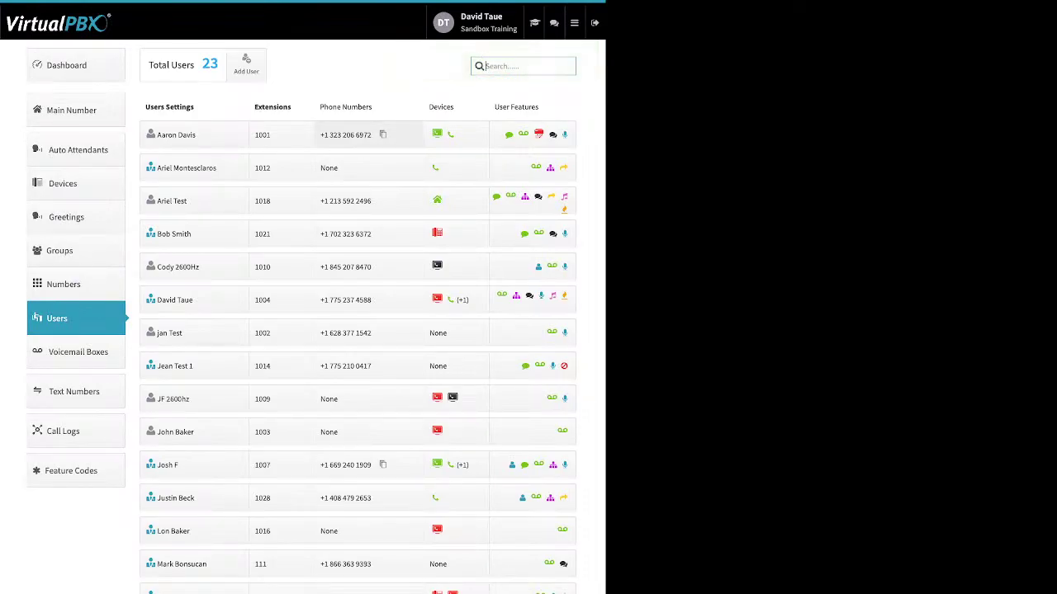
click(368, 135)
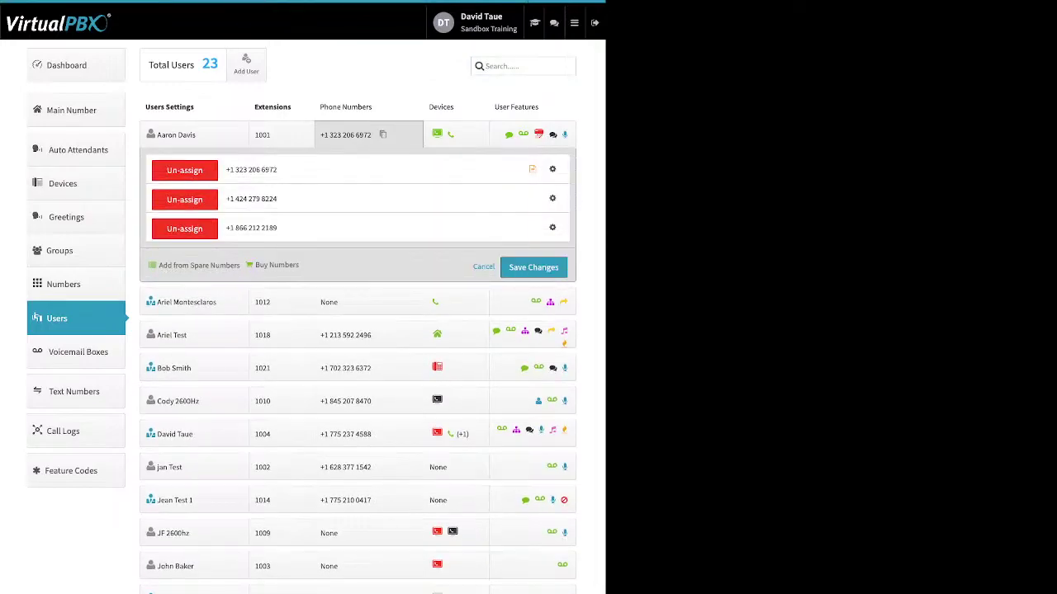
click(188, 201)
click(188, 201)
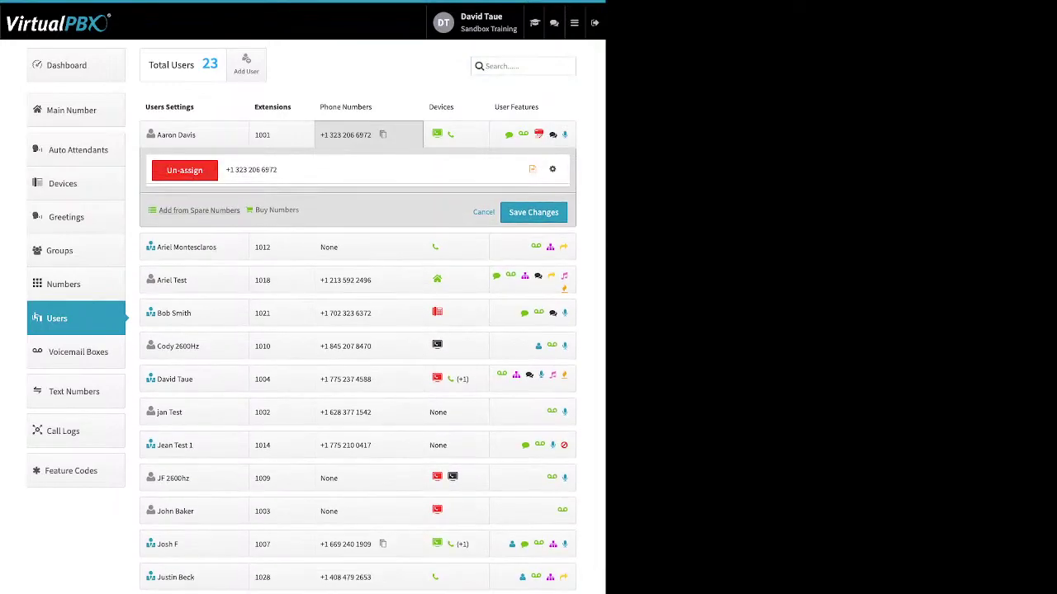
click(534, 209)
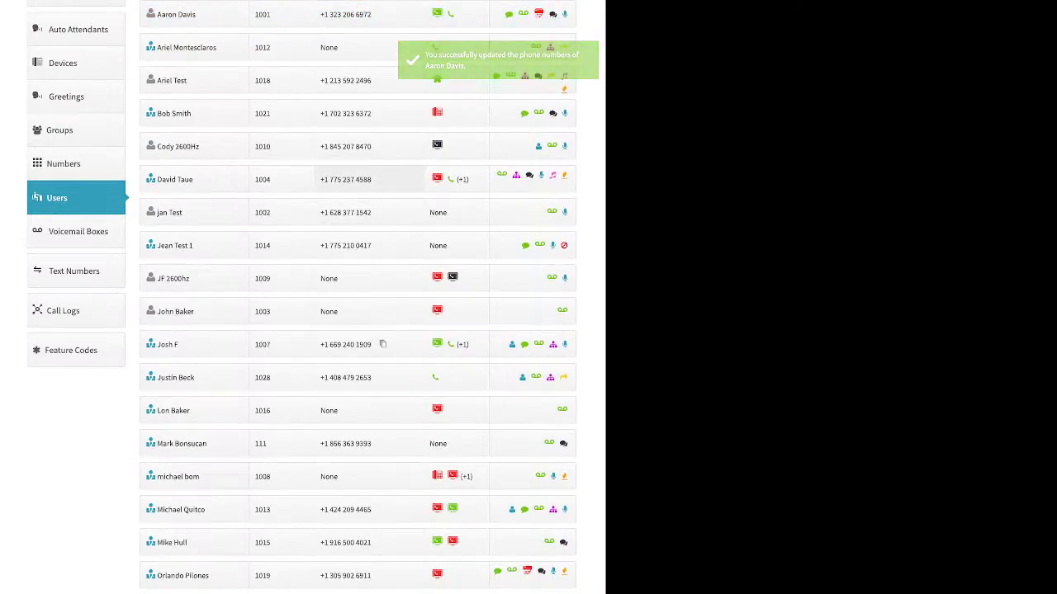
click(74, 202)
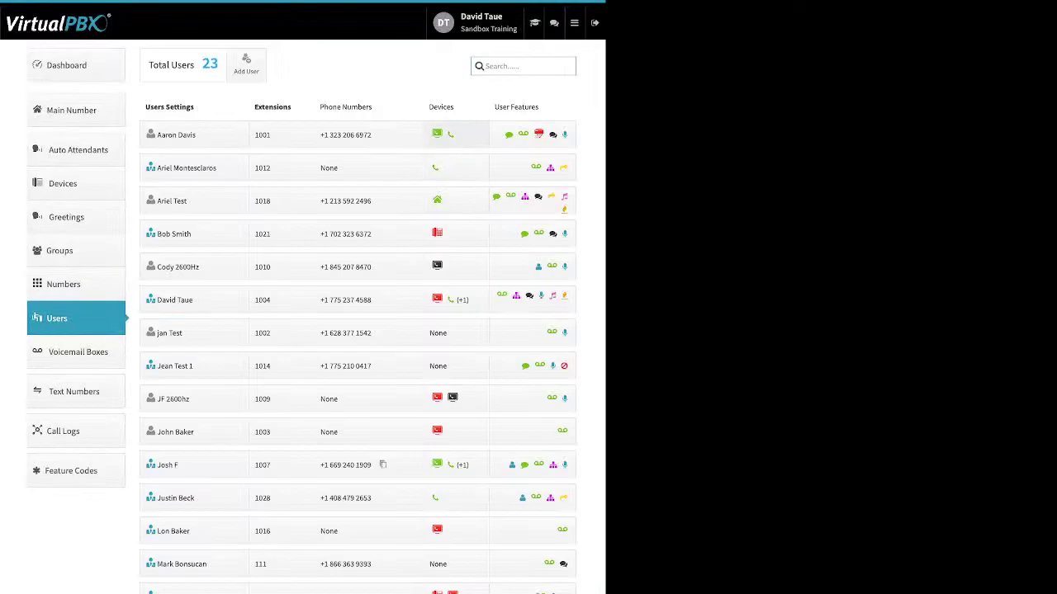
Step: Show extension 1001's devices, SandTRDT and demo device, and list the addable device types
click(454, 134)
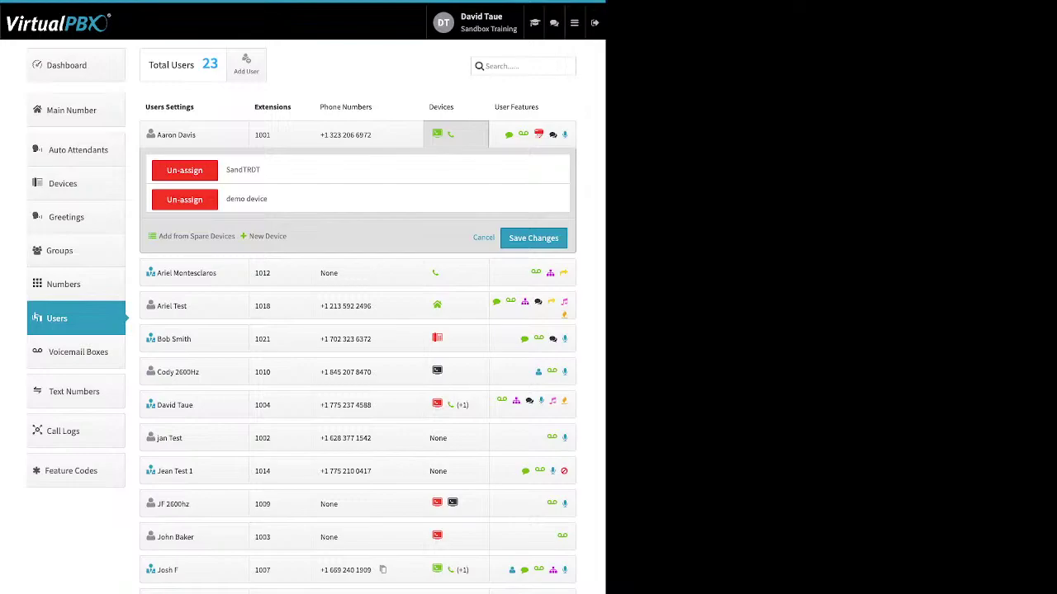
triple_click(267, 236)
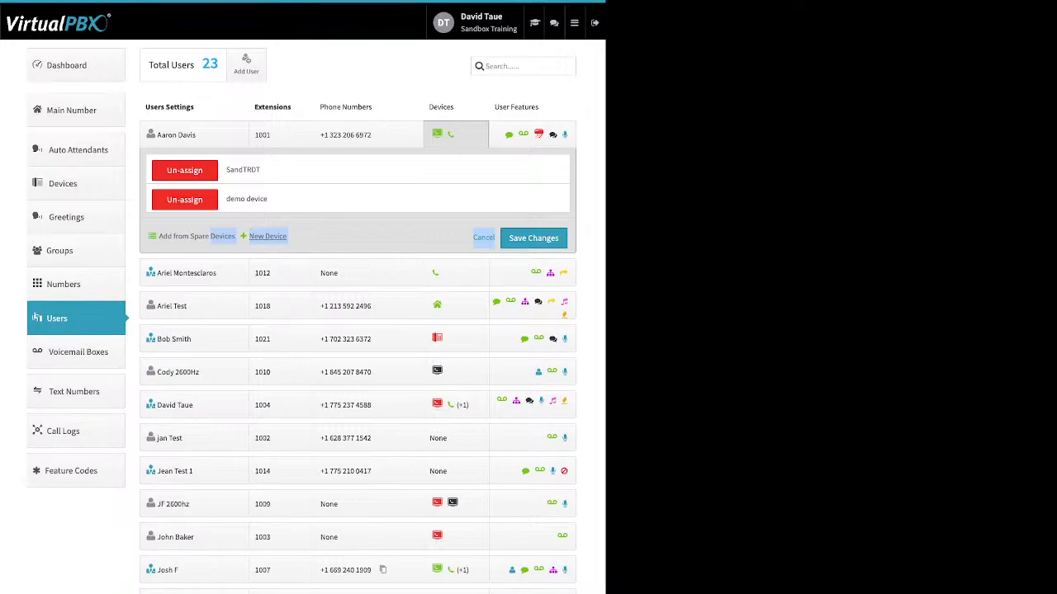
click(268, 236)
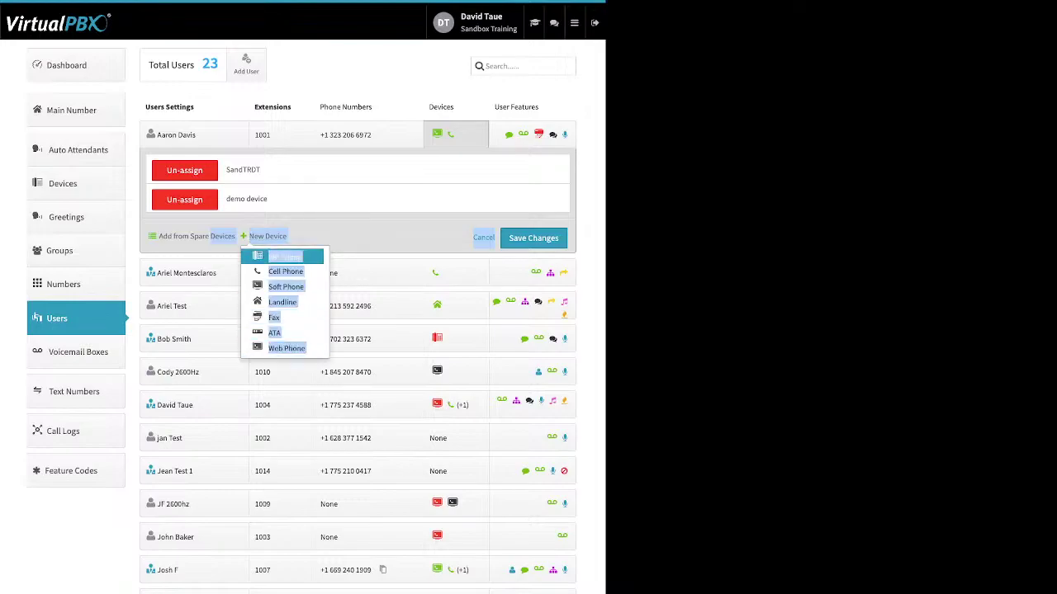
key(Return)
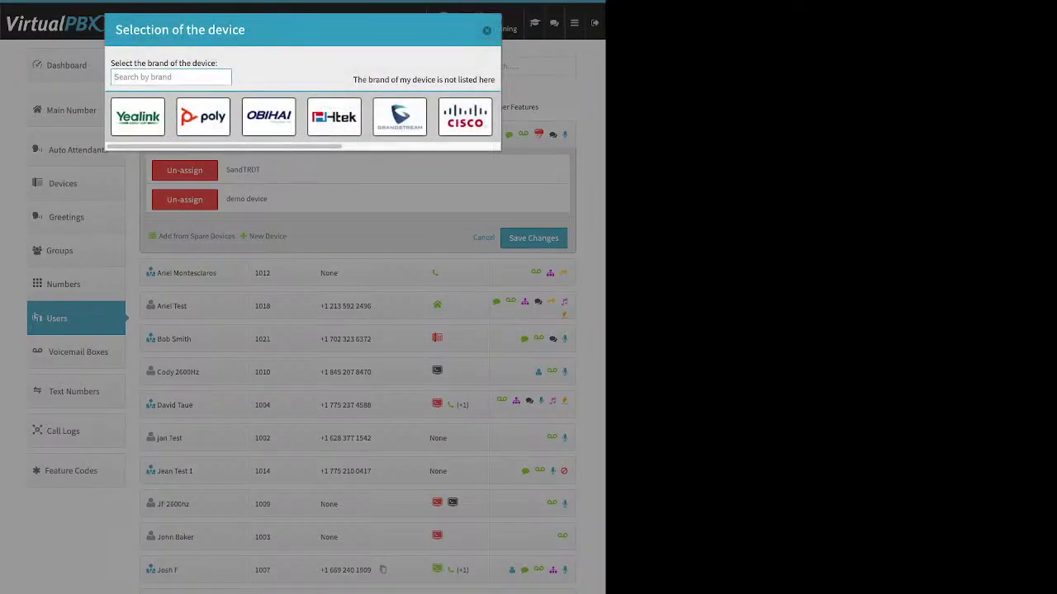
click(138, 116)
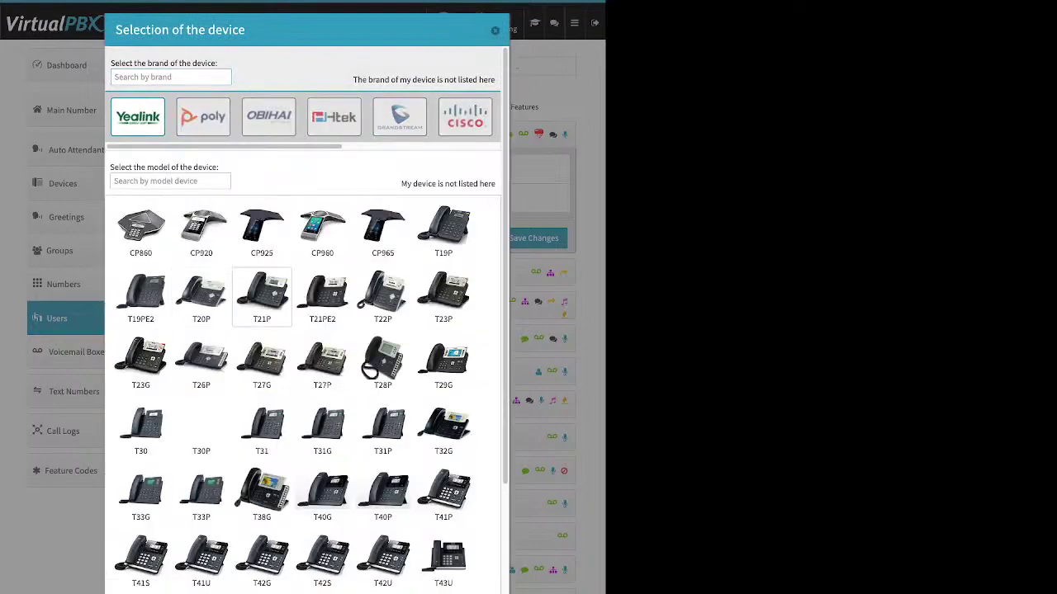
scroll(322, 363, down, 5)
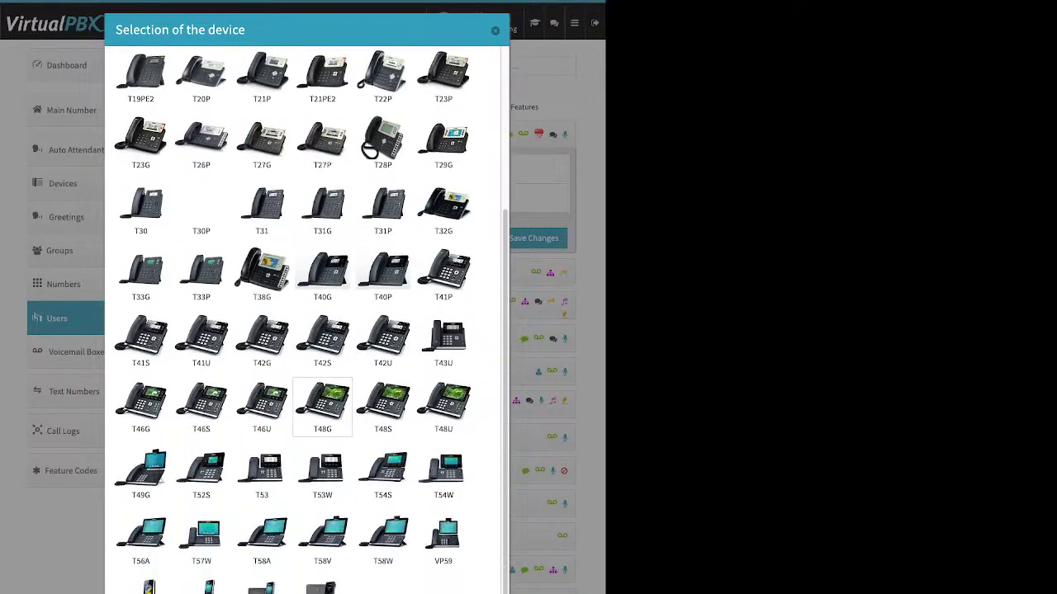
scroll(322, 363, up, 3)
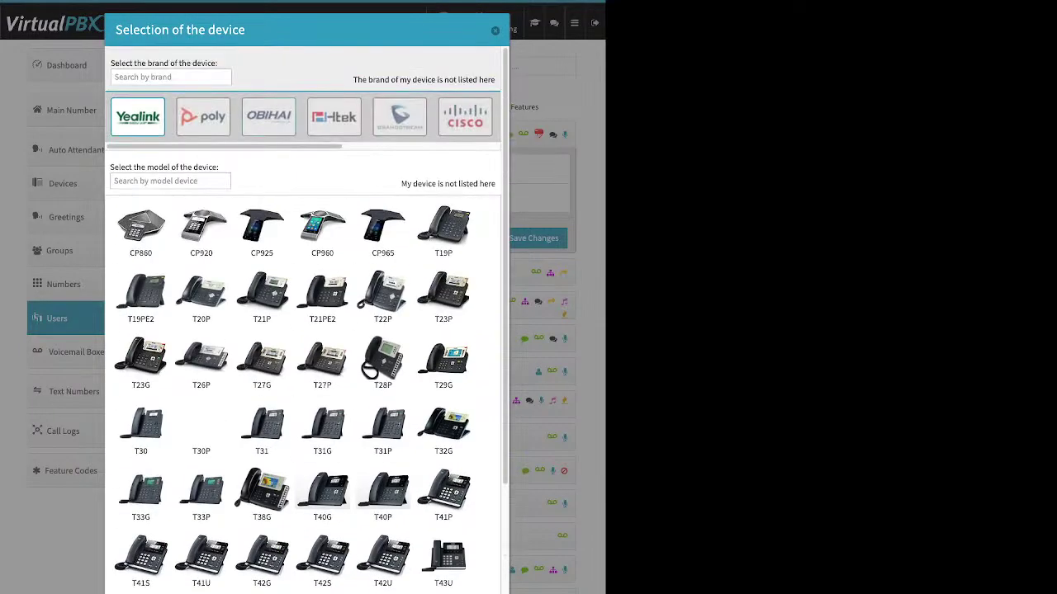
click(268, 117)
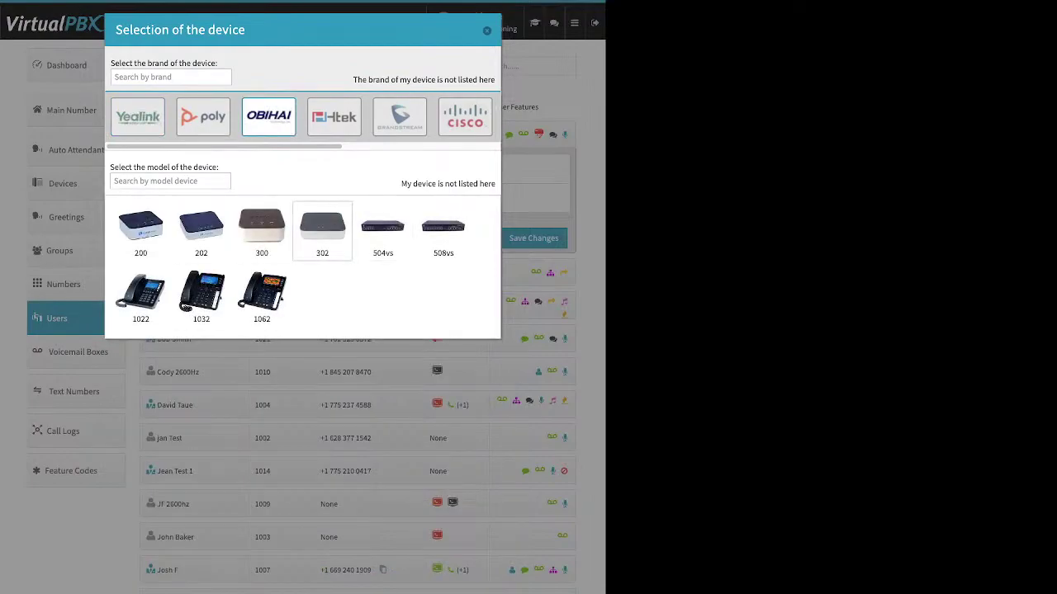
click(465, 117)
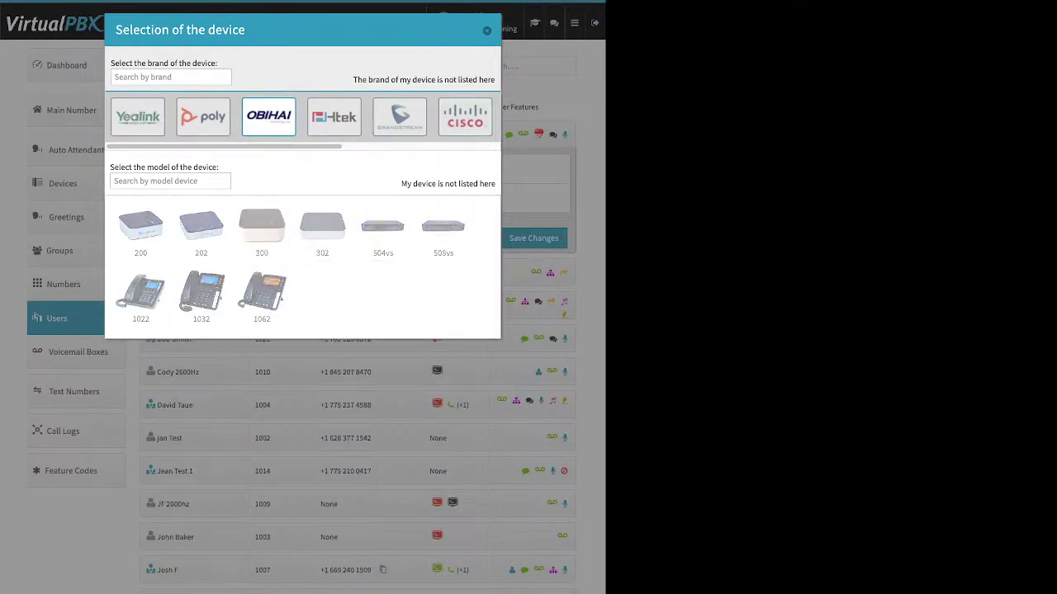
click(322, 362)
click(270, 453)
drag(156, 453, 200, 453)
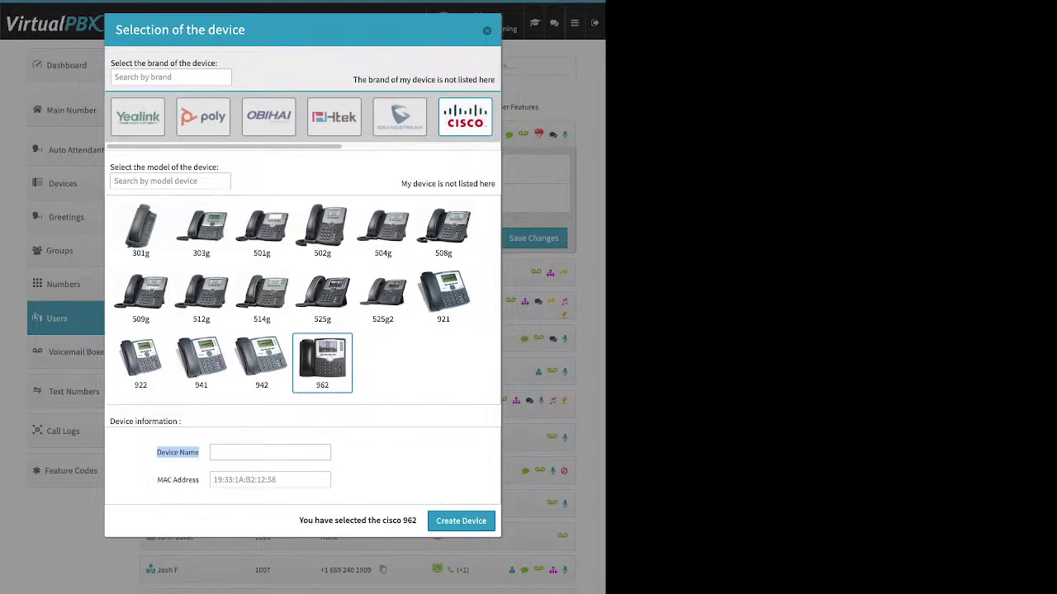
drag(157, 480, 199, 479)
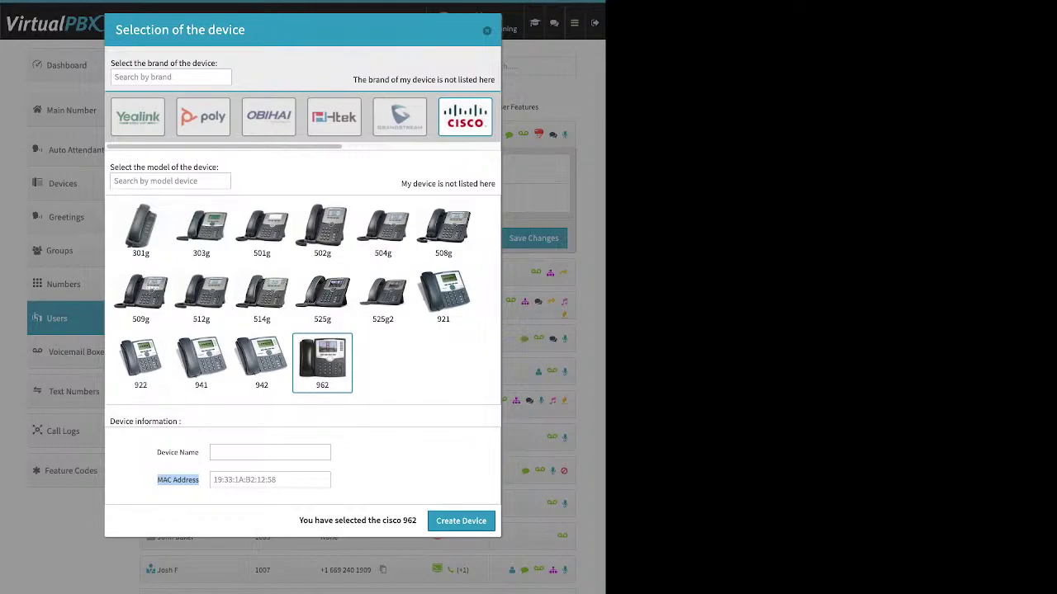
key(Escape)
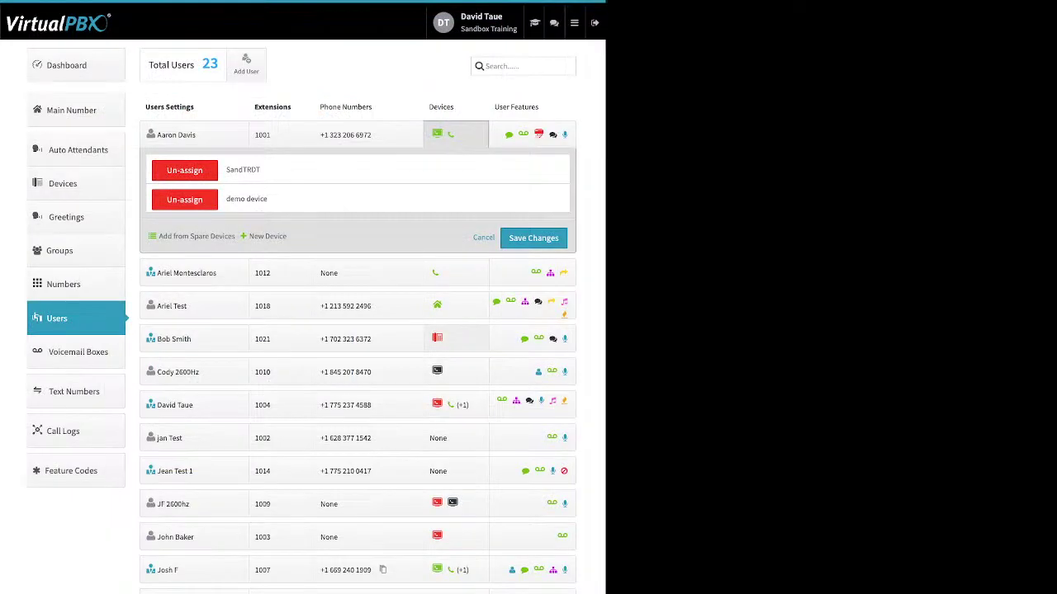
Step: Open extension 1021's Yealink codec test device to its Miscellaneous settings, highlighting Allow Reprovision
click(454, 339)
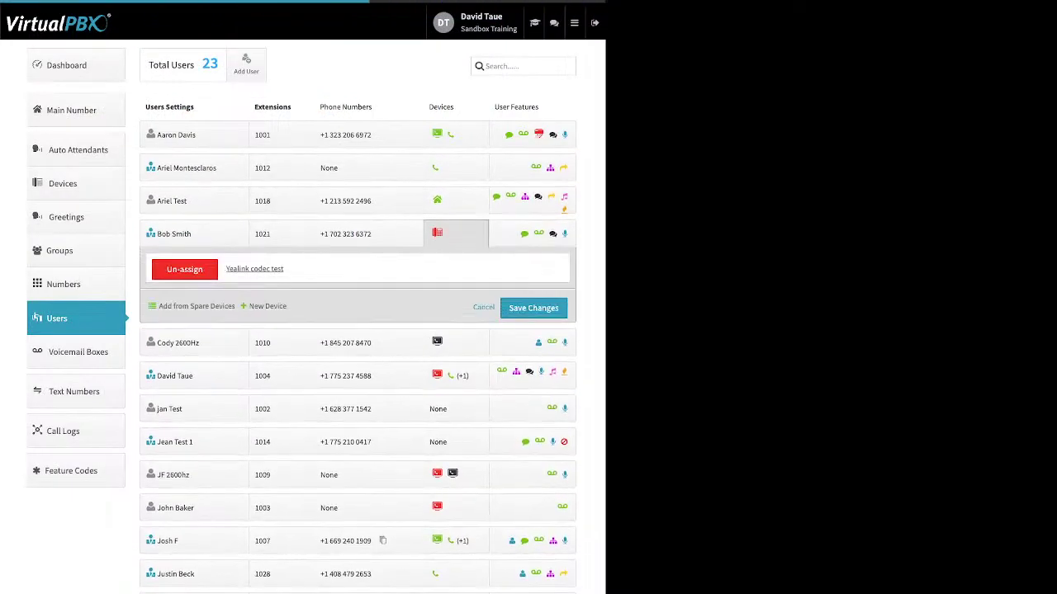
click(254, 269)
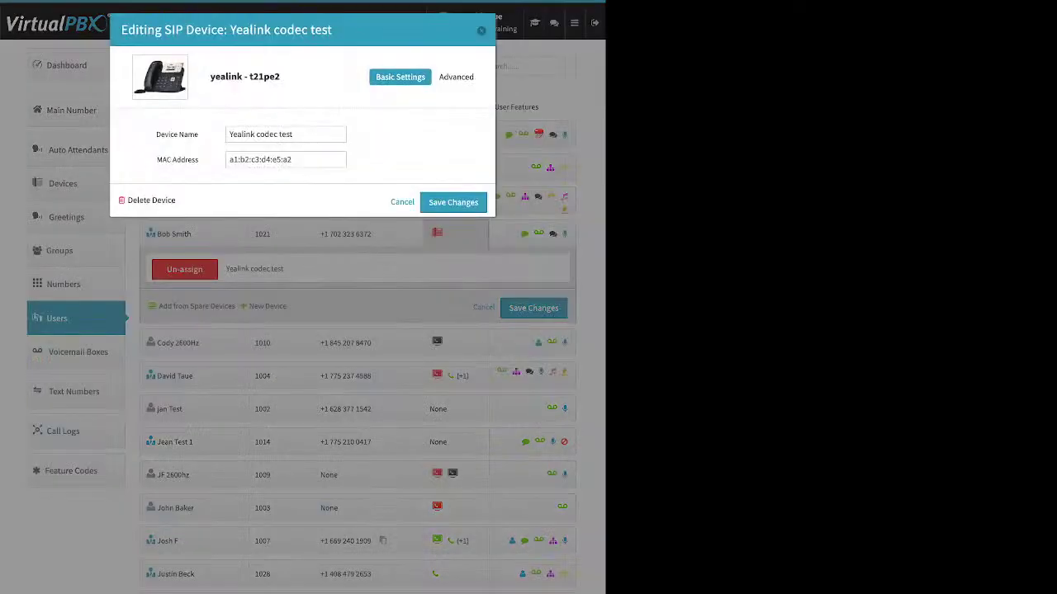
click(458, 77)
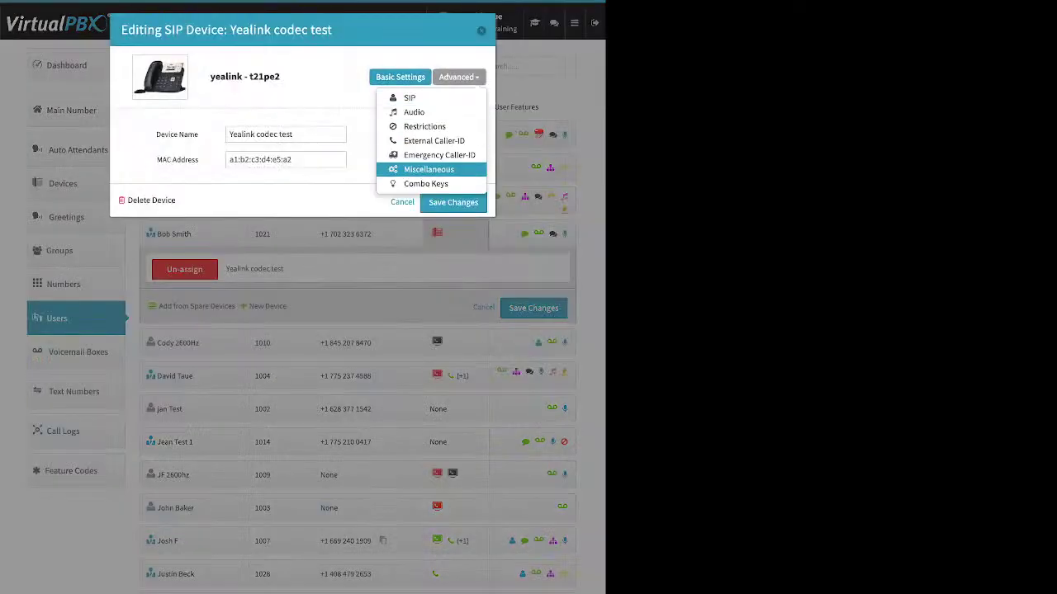
click(431, 170)
drag(140, 288, 198, 288)
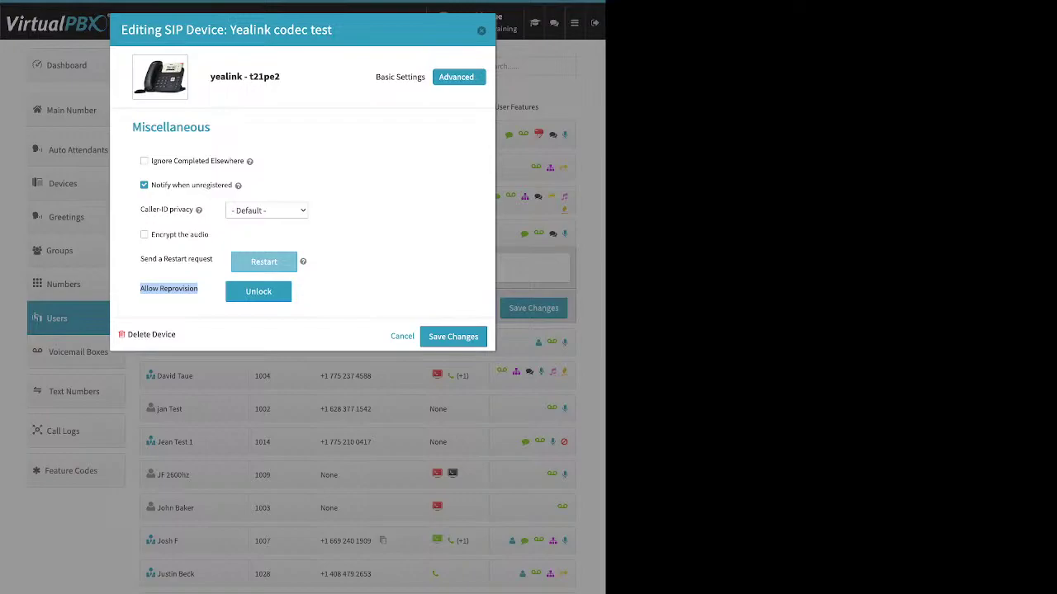
Step: Cancel the Yealink codec test device editor without saving
click(481, 30)
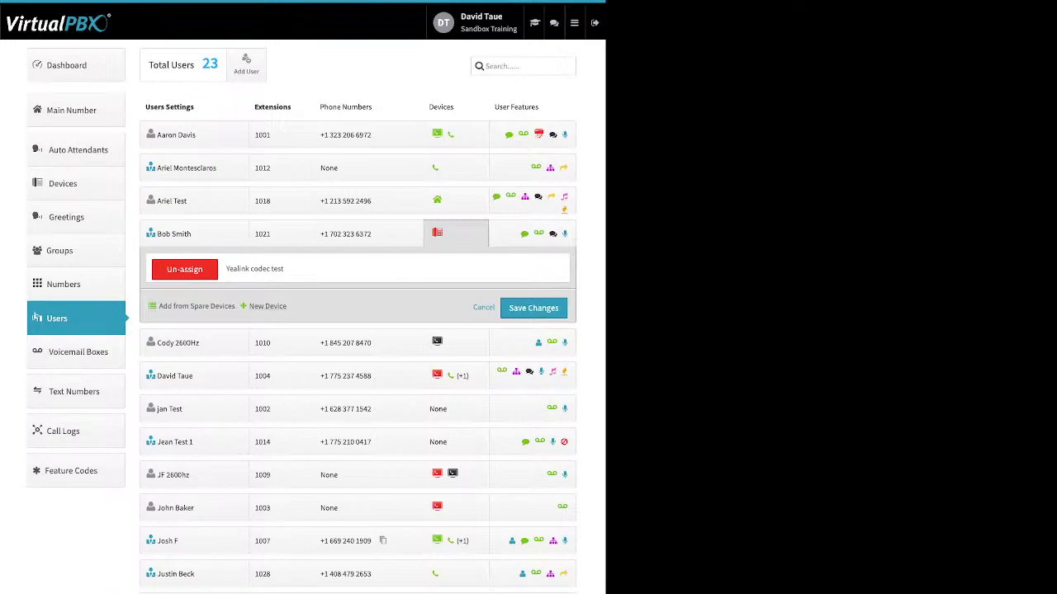
Step: Start adding a Cell Phone device to extension 1001, then cancel without creating it
click(267, 307)
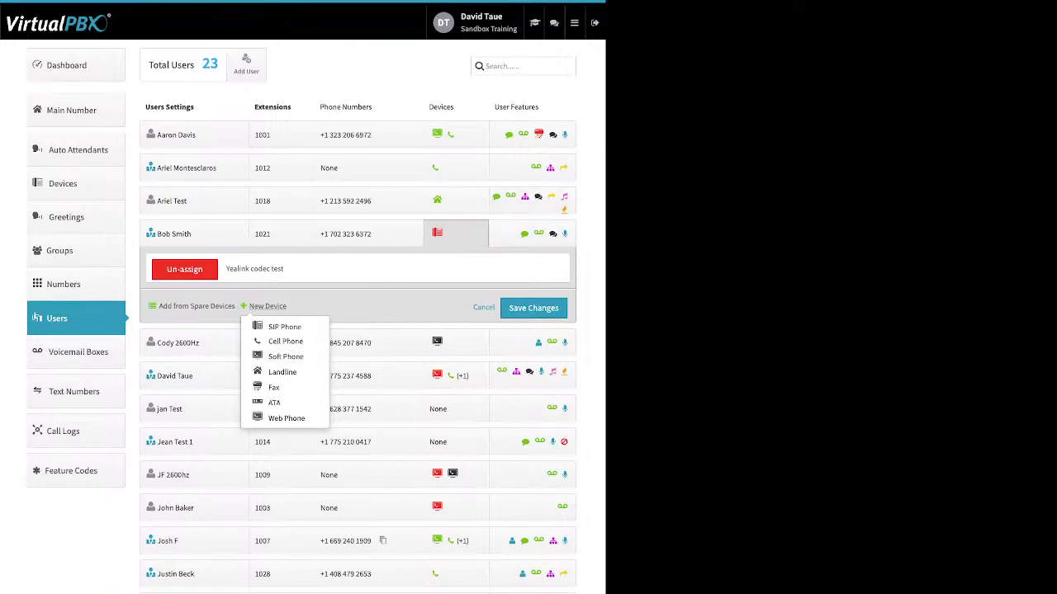
click(455, 135)
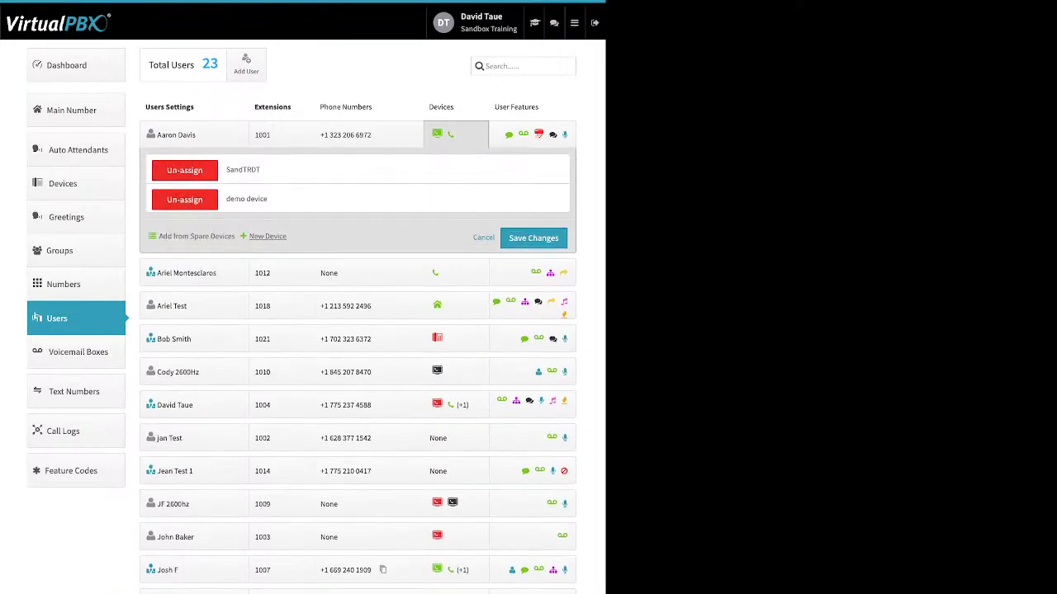
click(268, 236)
click(262, 272)
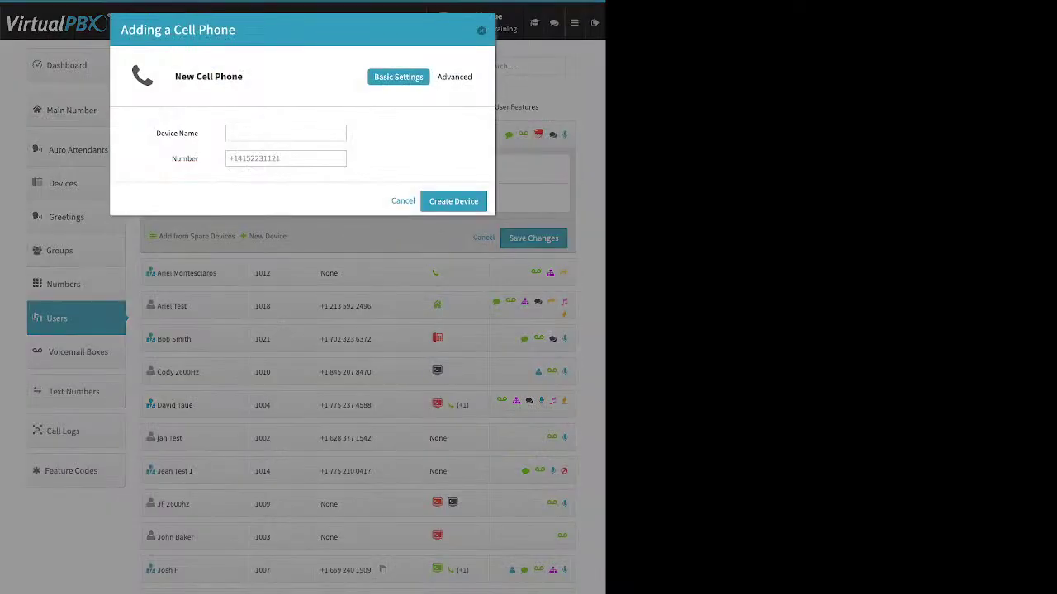
drag(156, 133, 198, 159)
key(Escape)
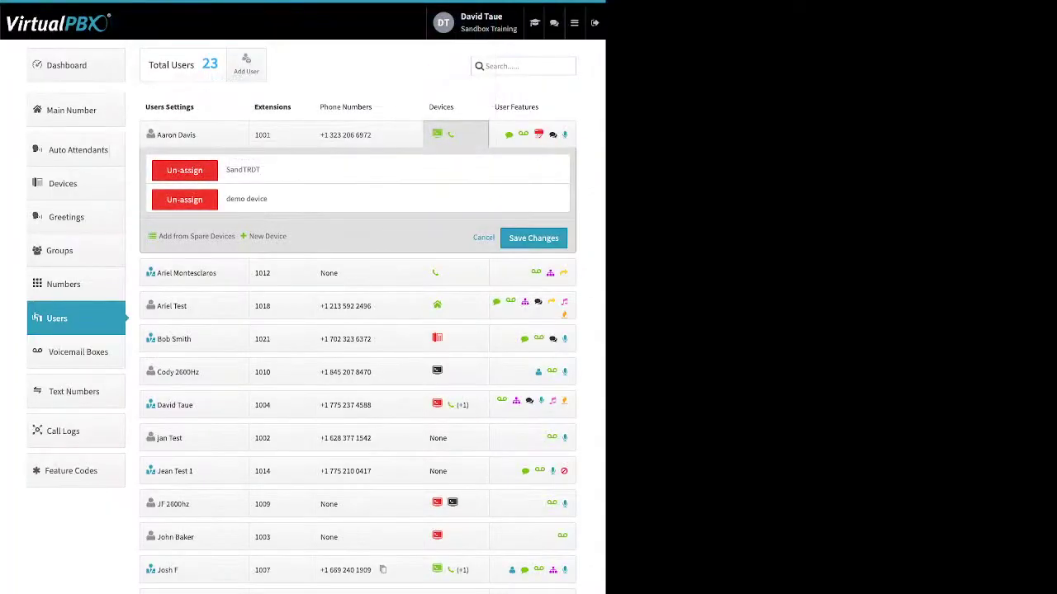
Step: Open the demo cell phone device's settings and show its Advanced options
click(247, 199)
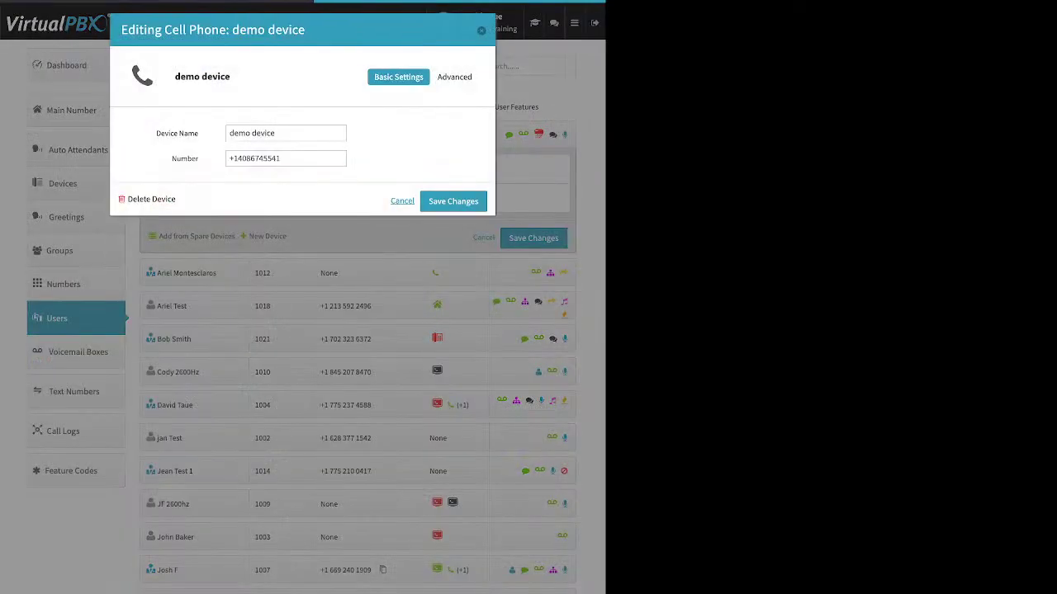
triple_click(254, 158)
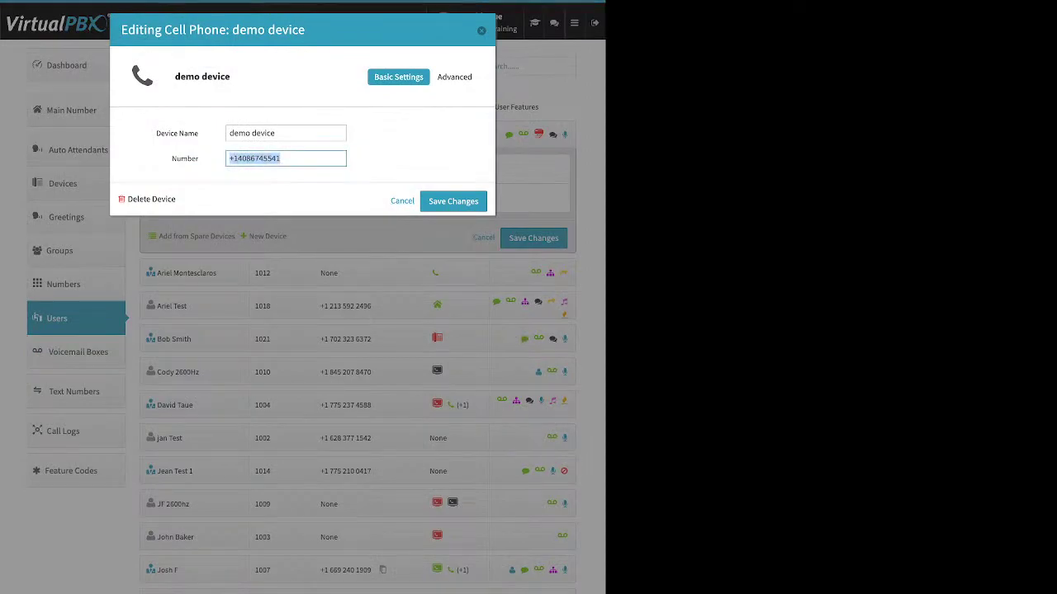
click(254, 159)
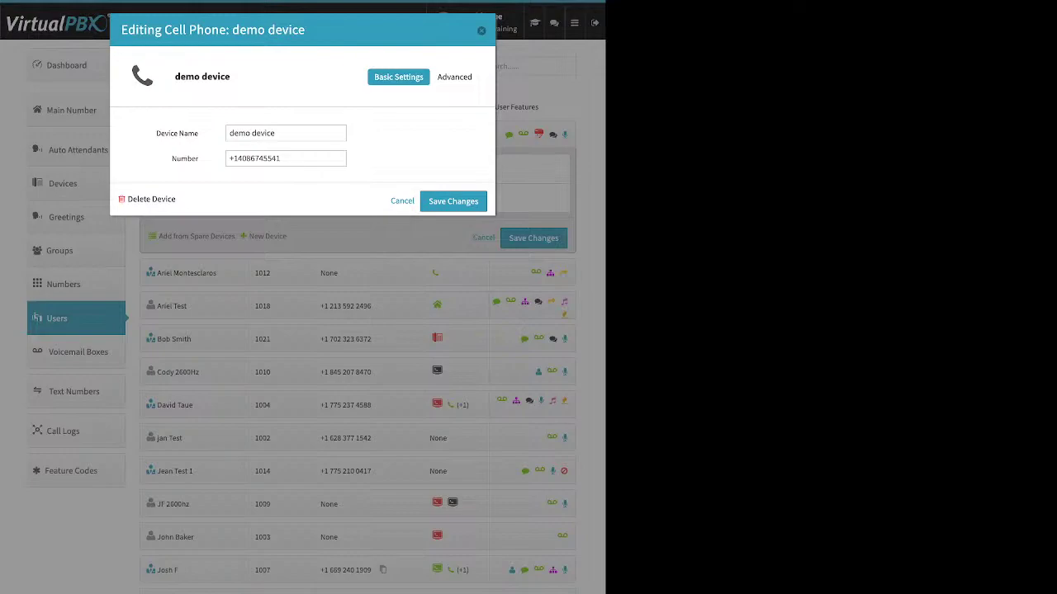
click(456, 77)
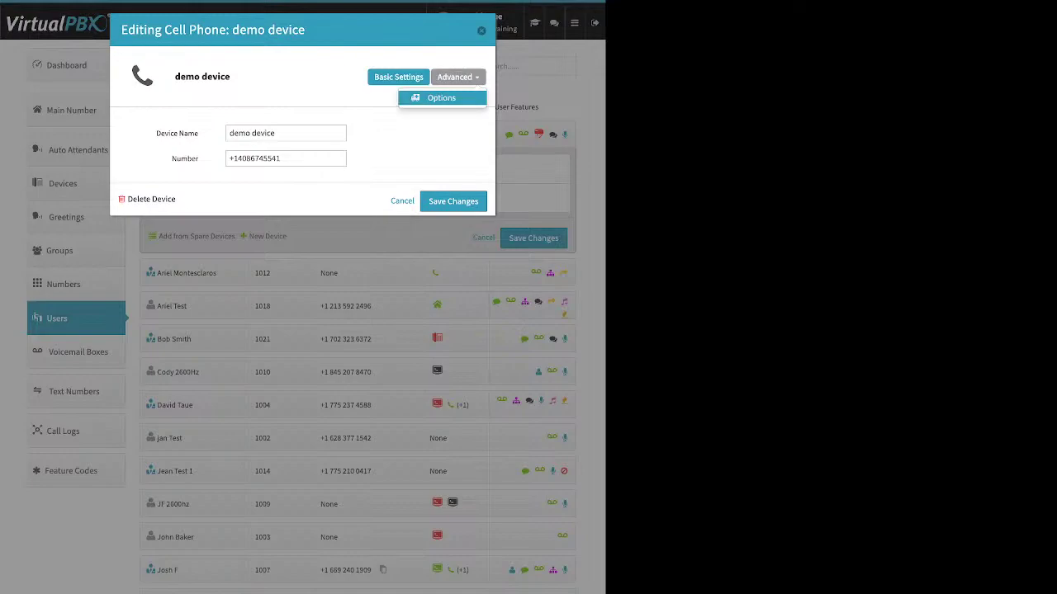
click(441, 97)
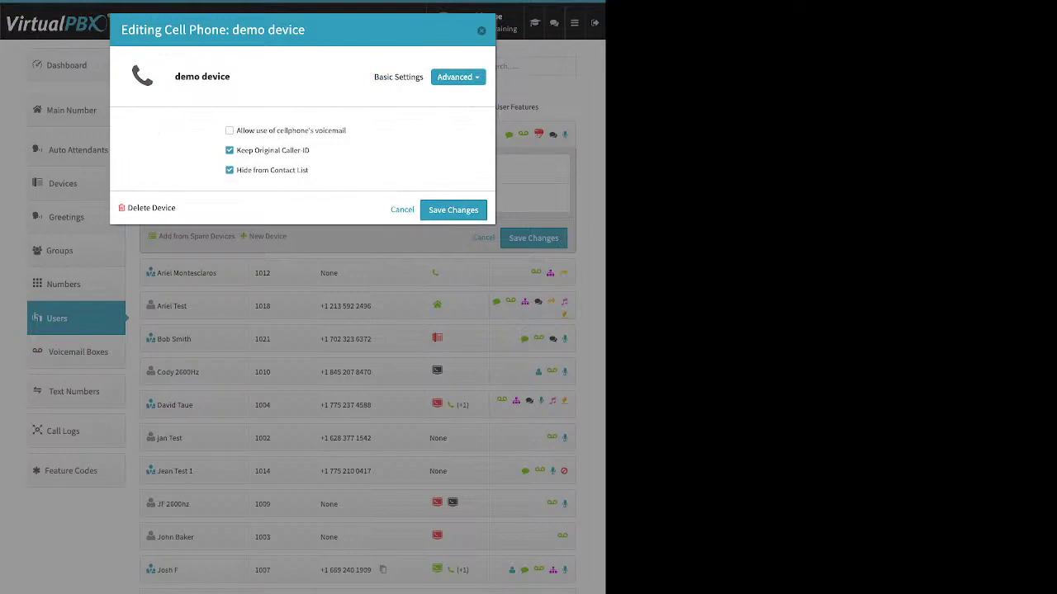
Step: Uncheck 'Allow use of cellphone's voicemail' and 'Keep Original Caller-ID'
drag(346, 130, 236, 130)
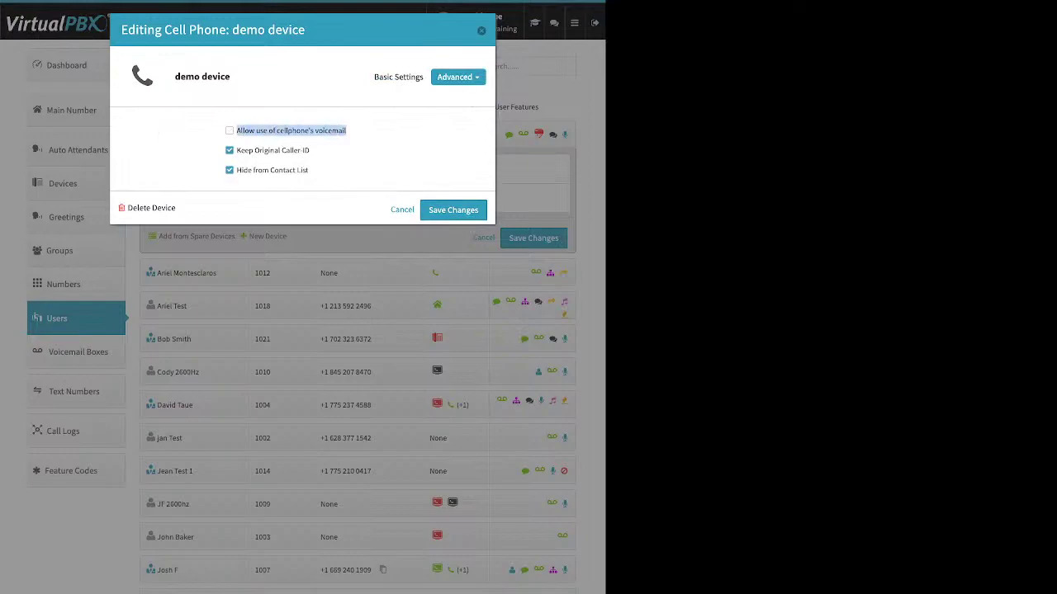
click(237, 131)
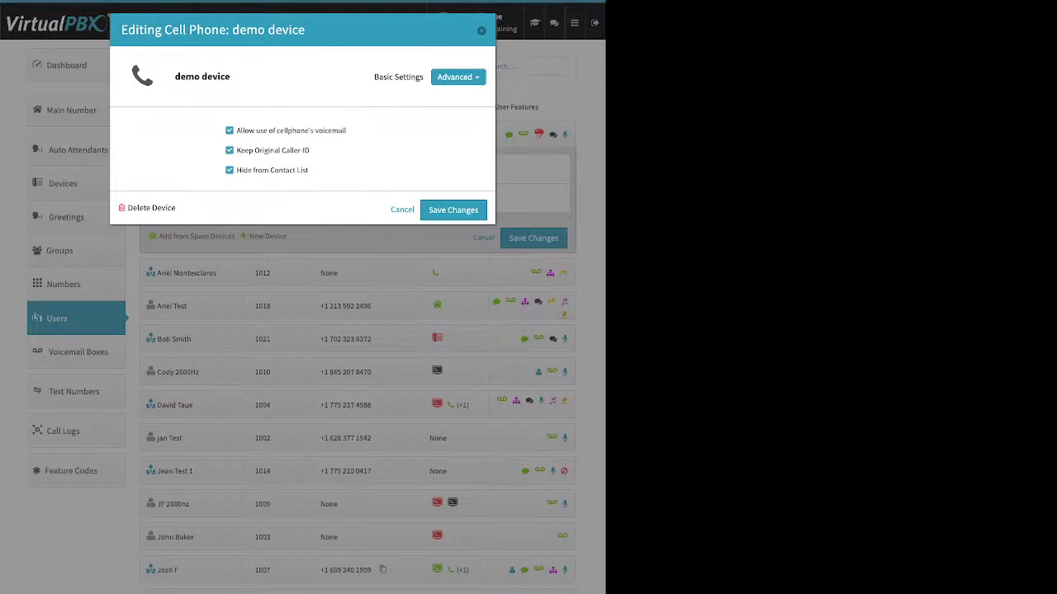
click(229, 131)
drag(311, 150, 236, 150)
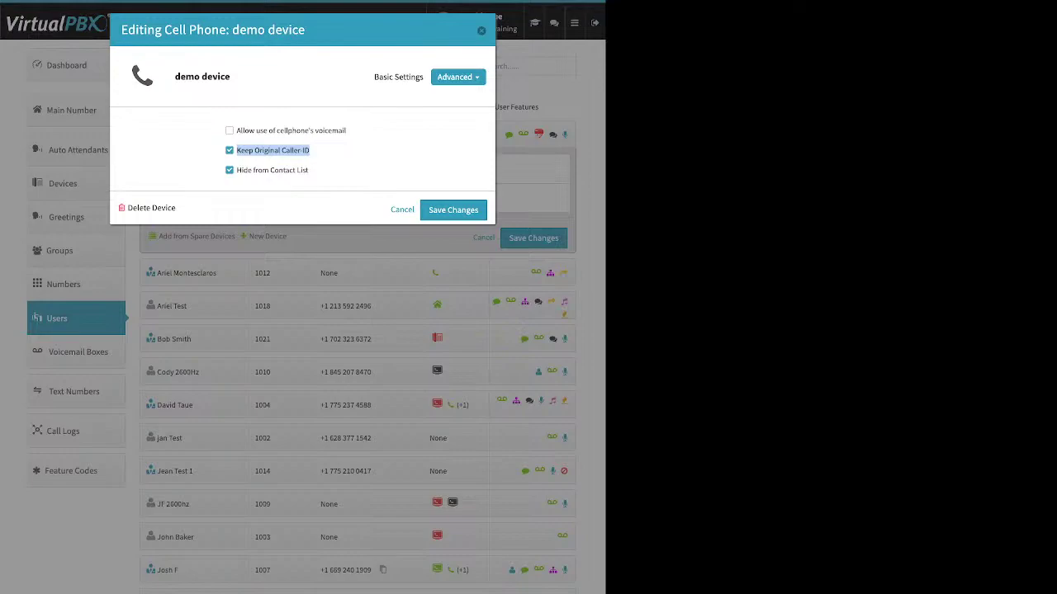
click(273, 150)
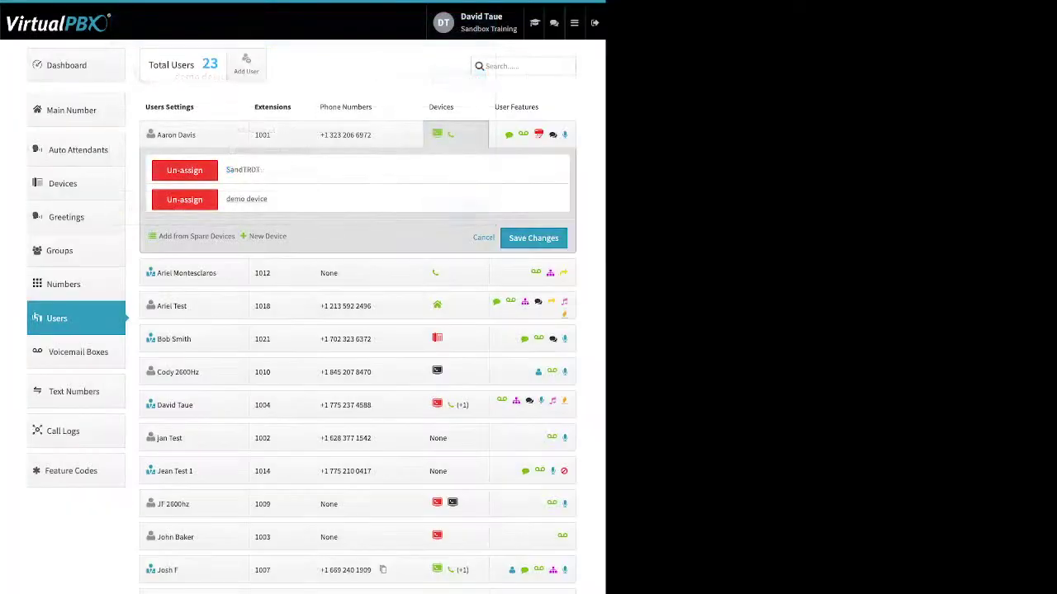
Step: Close the device editor, glance at Company Caller ID on the Dashboard, then return to Users
click(66, 65)
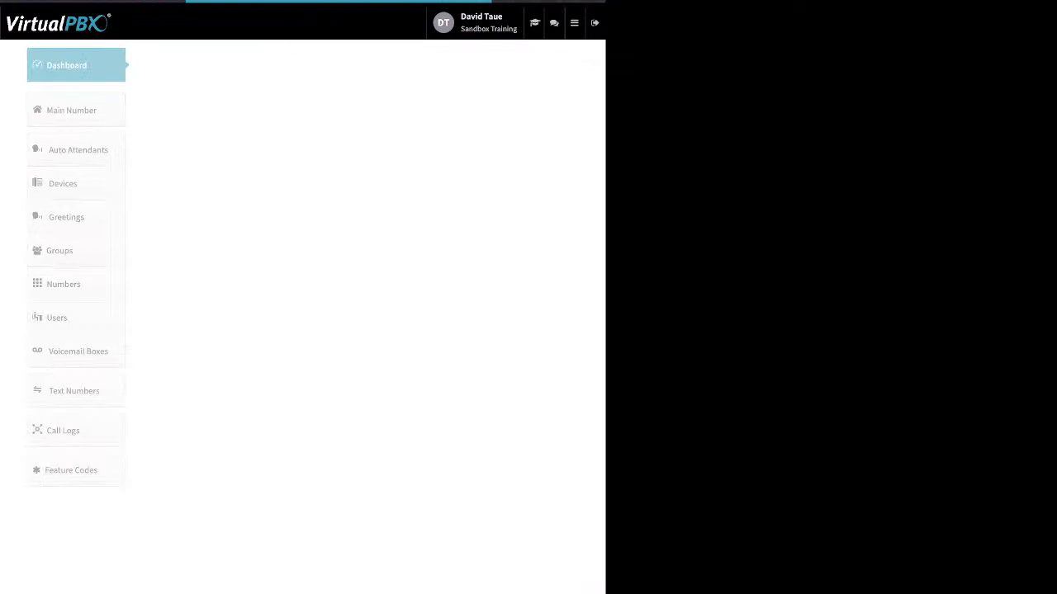
click(413, 65)
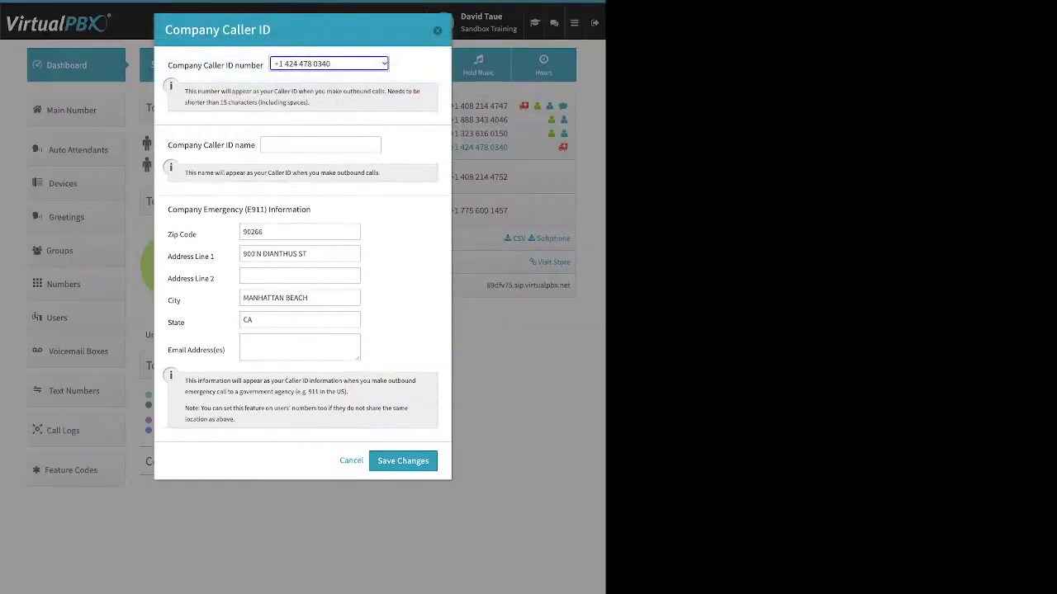
click(438, 30)
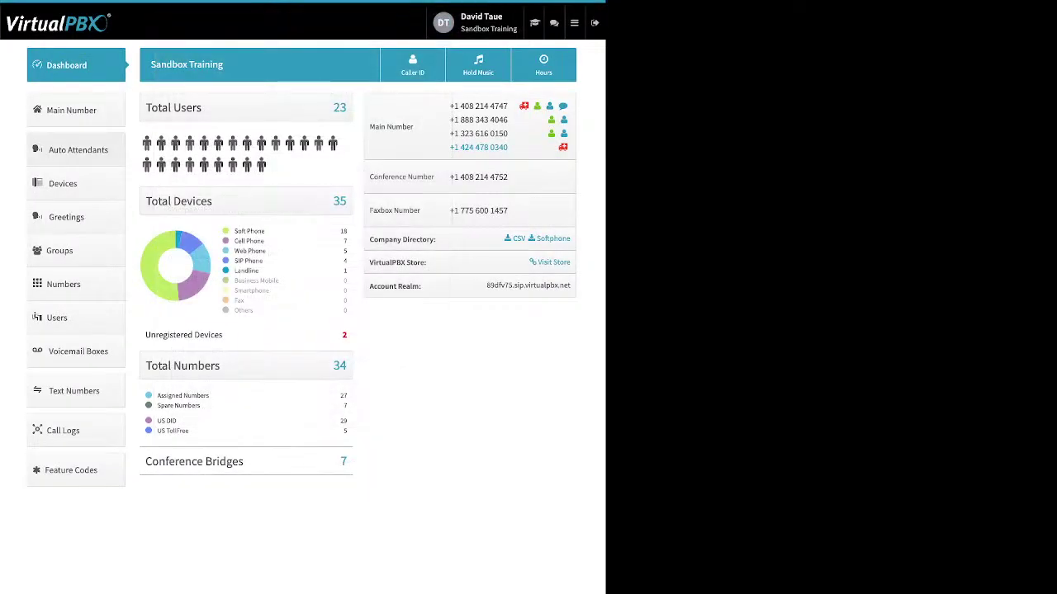
click(76, 318)
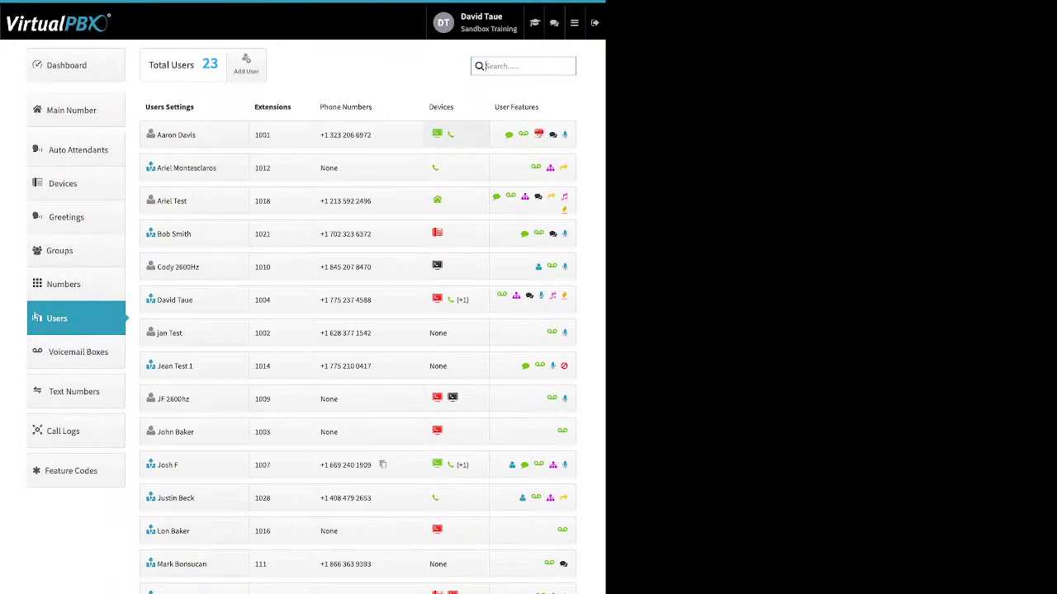
Step: Start adding a new Soft Phone device for Ariel Test, extension 1018
click(450, 134)
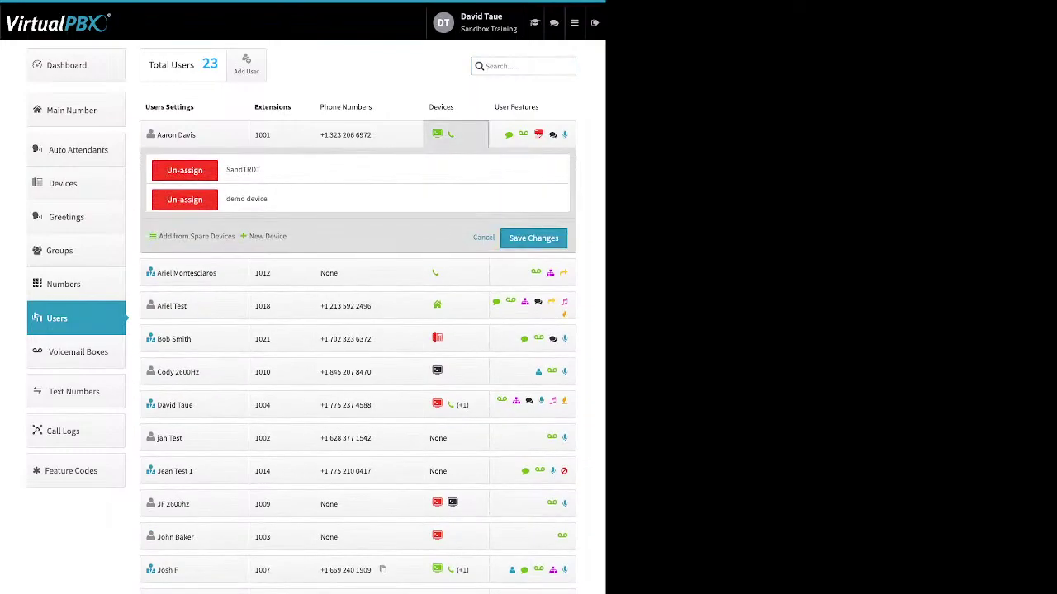
click(450, 135)
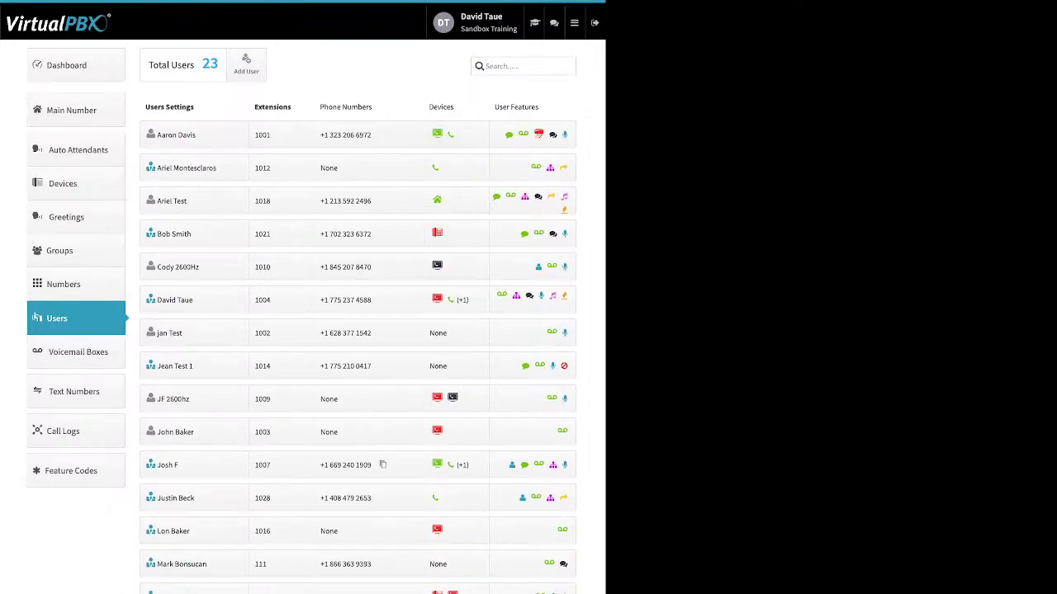
click(455, 200)
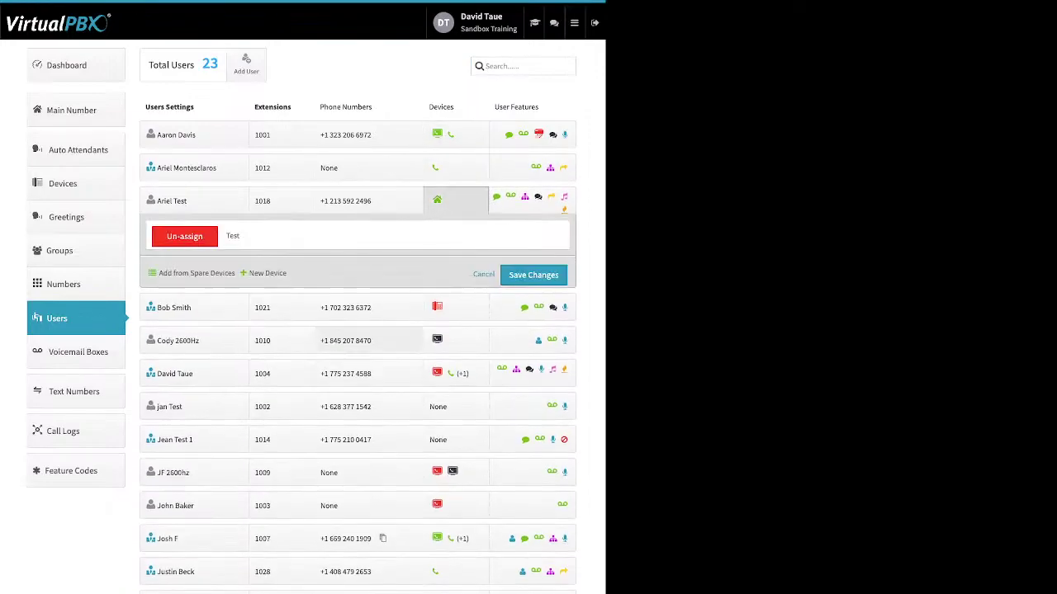
click(267, 272)
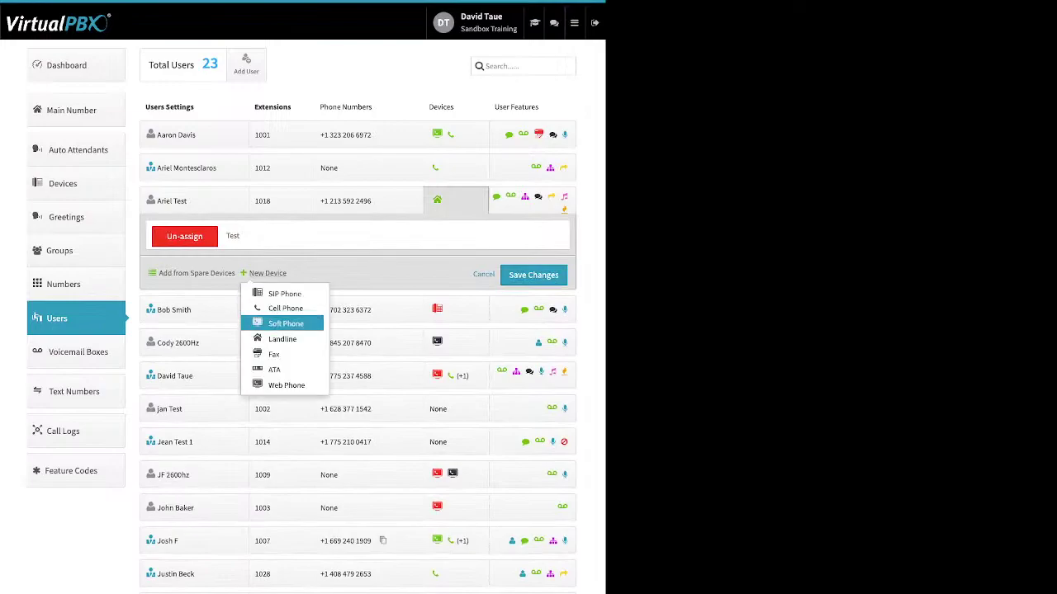
click(286, 323)
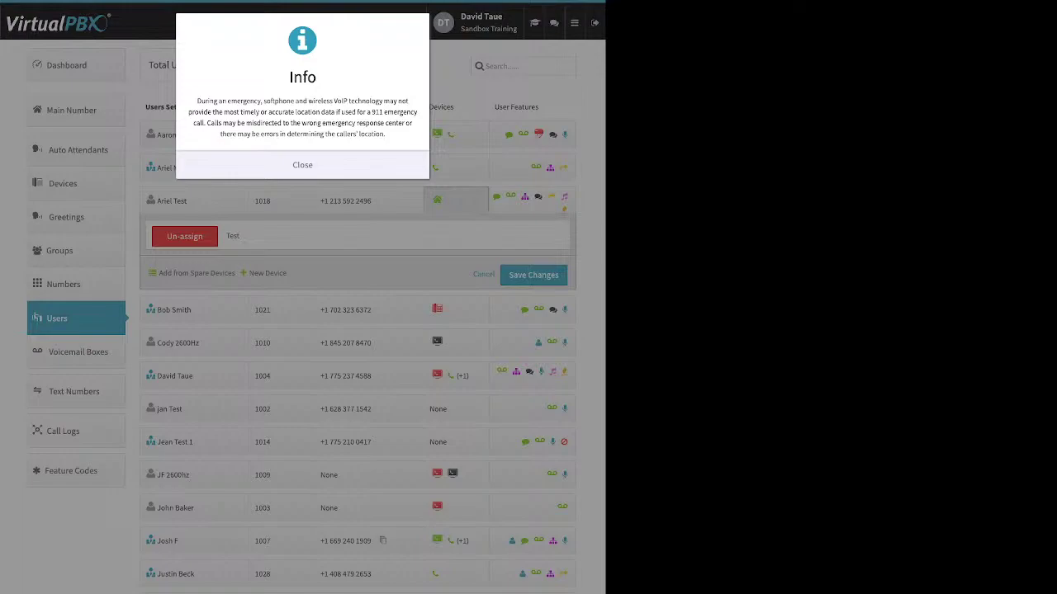
Step: Dismiss the emergency warning and review the device name, generated SIP username and password
click(303, 165)
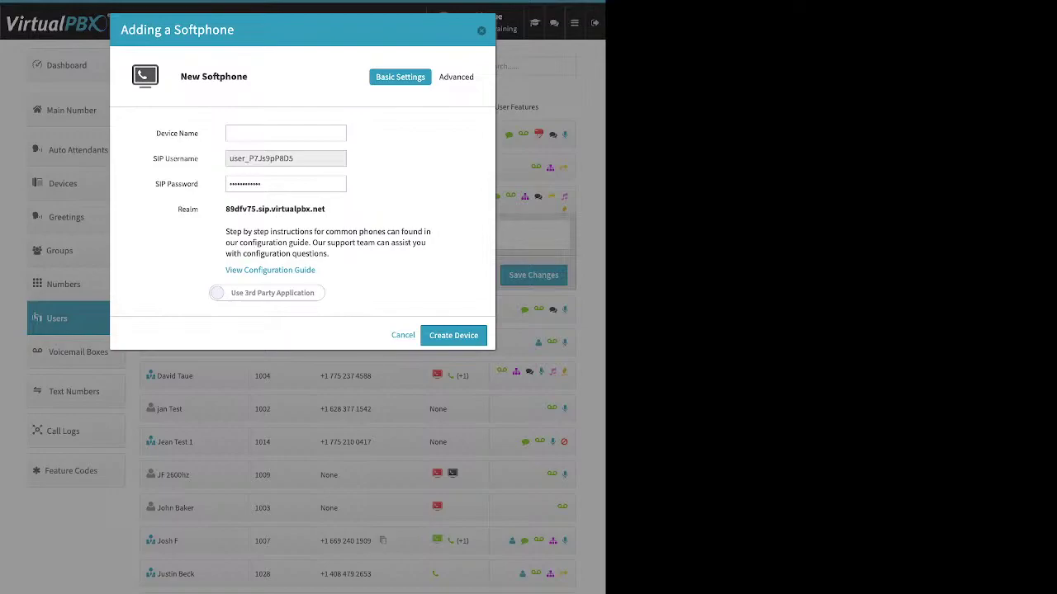
drag(156, 133, 183, 133)
drag(314, 158, 229, 158)
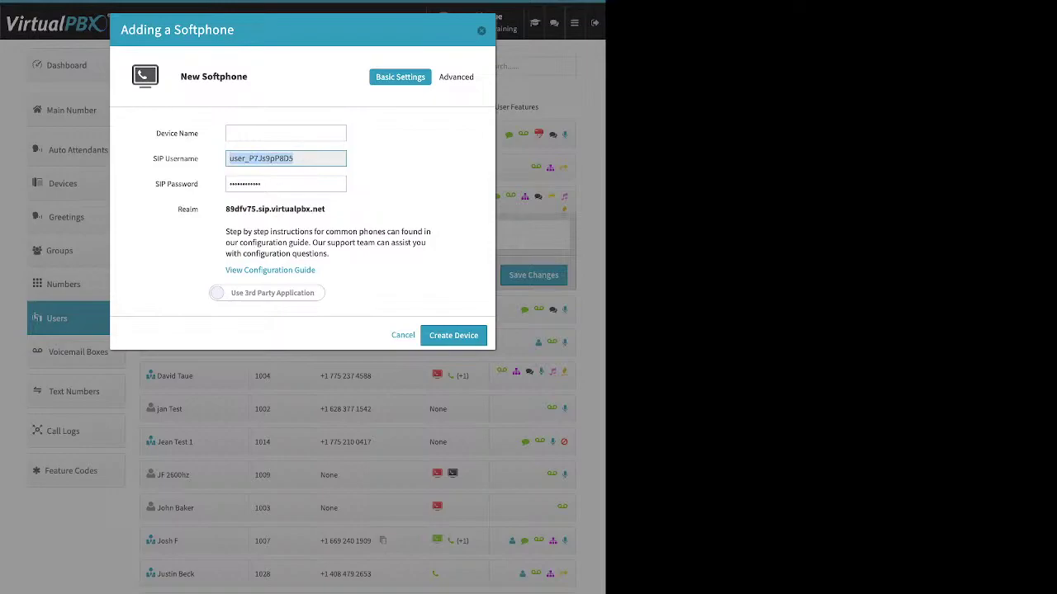
click(281, 183)
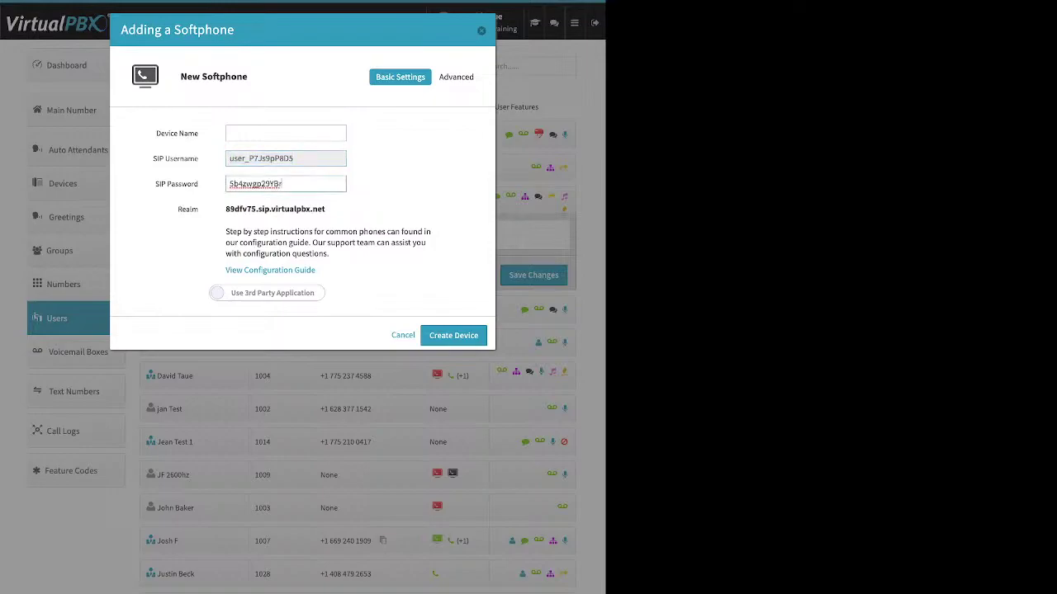
double_click(256, 185)
click(396, 184)
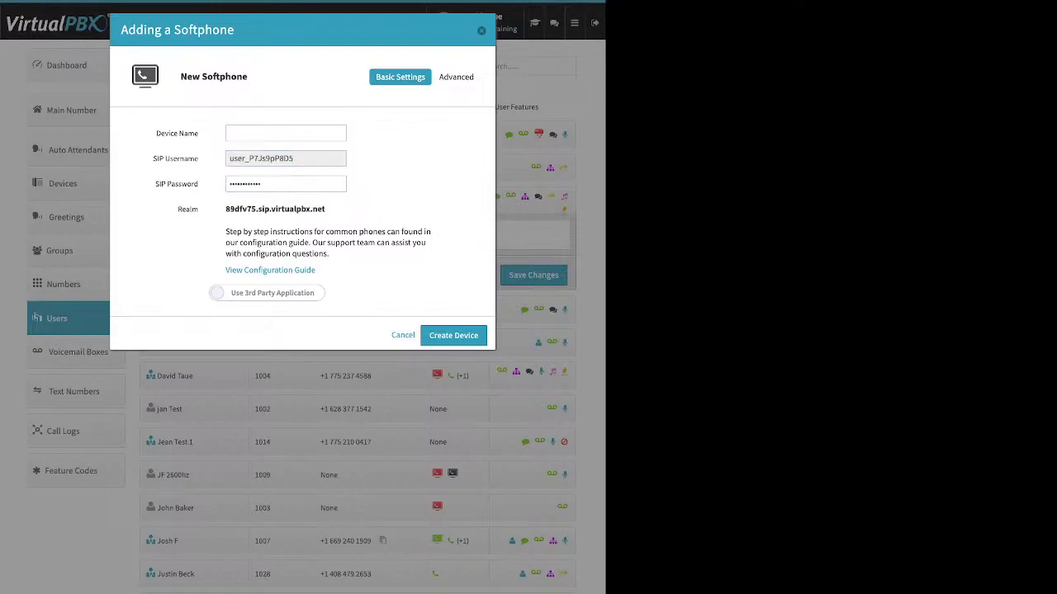
Step: Review the realm and configuration guide, then switch to Use VirtualPBX Application
drag(325, 208, 229, 209)
drag(325, 209, 225, 209)
triple_click(270, 270)
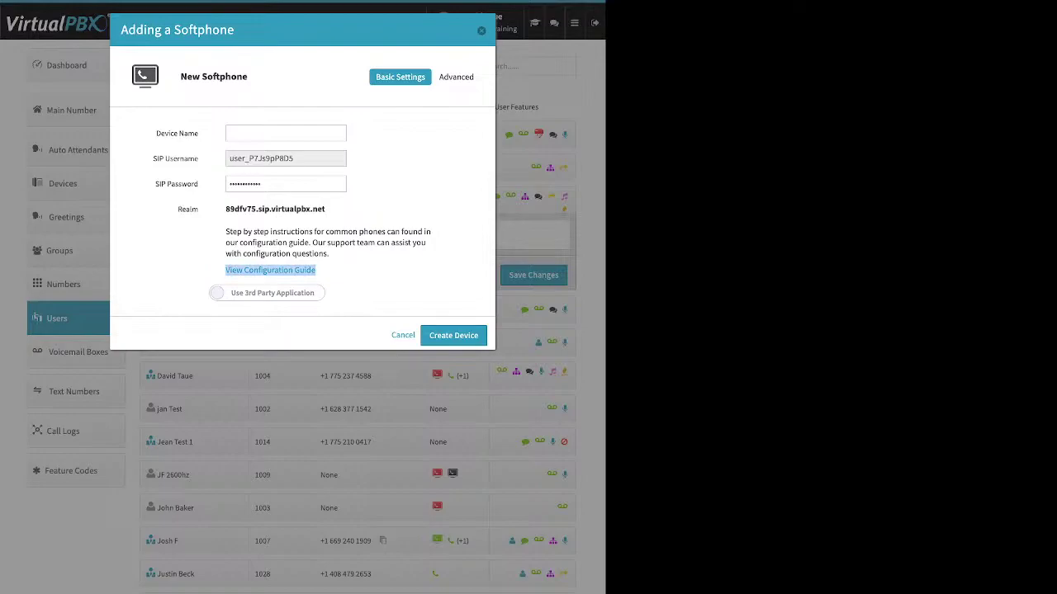
click(266, 293)
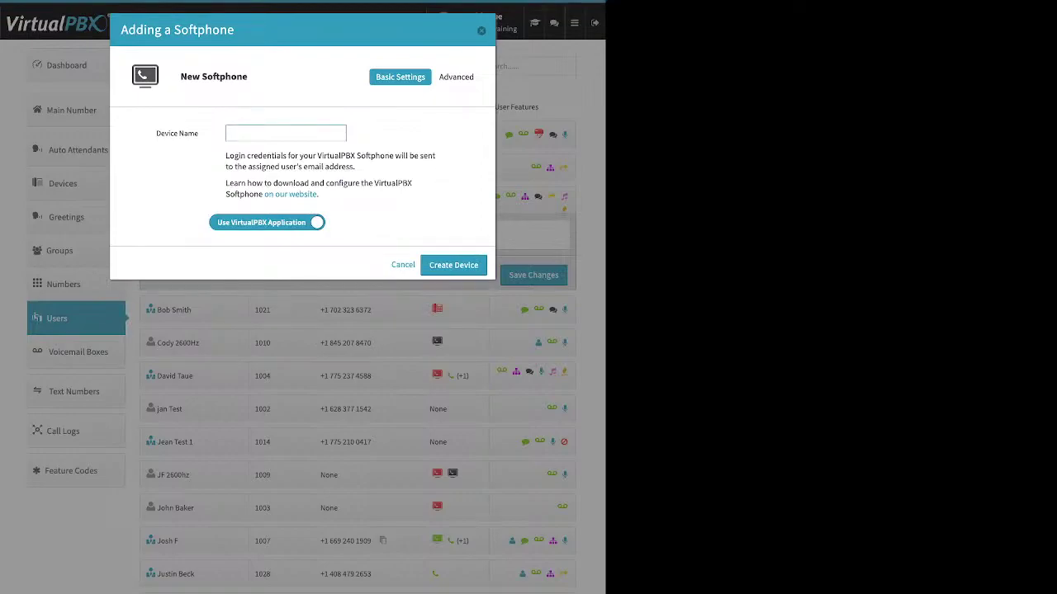
Step: Cancel the Adding a Softphone form without creating a device
drag(156, 133, 198, 133)
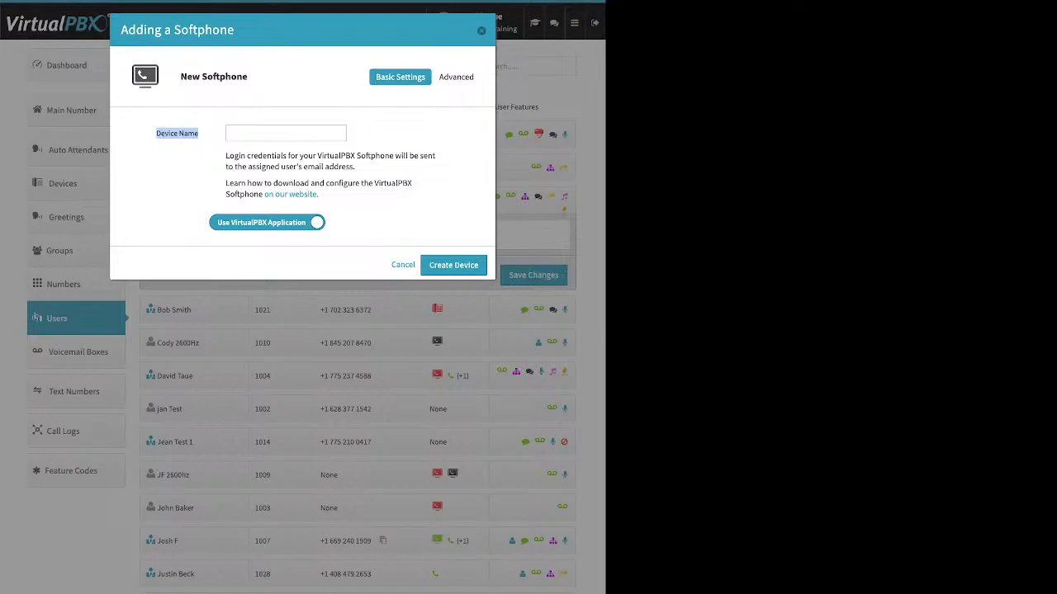
click(481, 30)
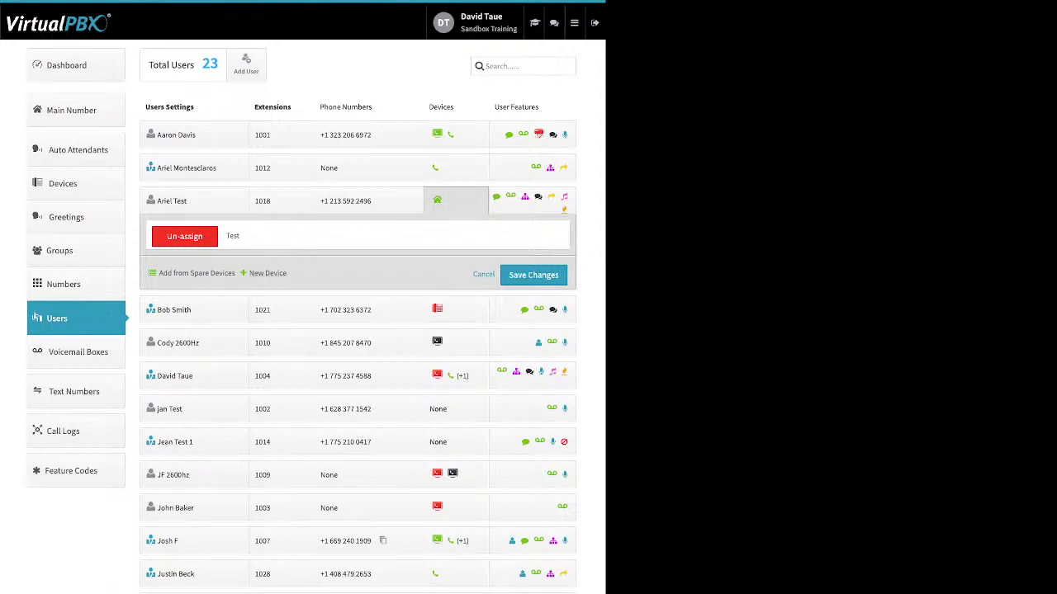
click(267, 273)
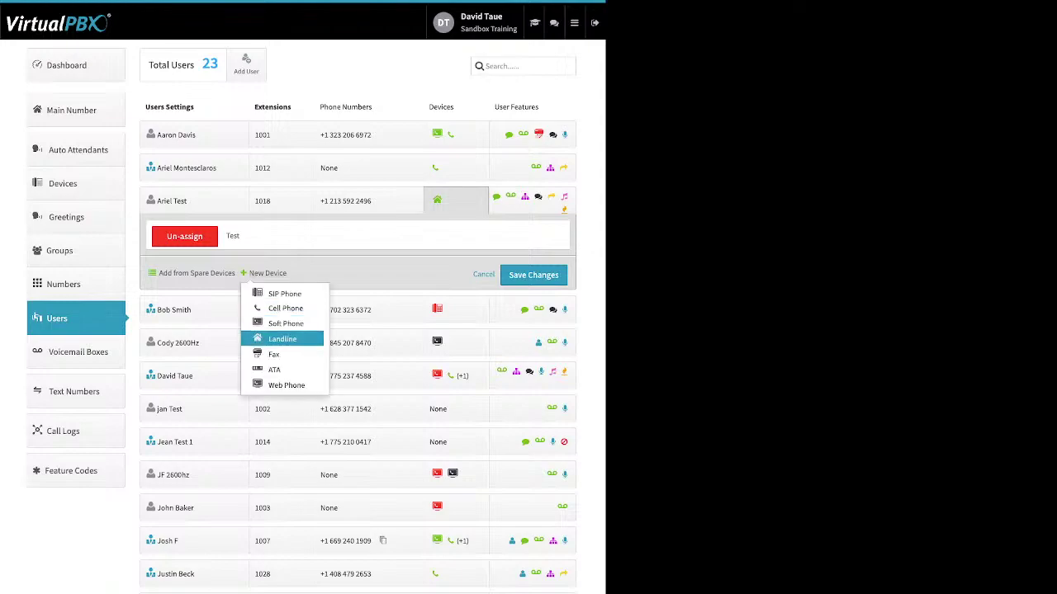
click(285, 384)
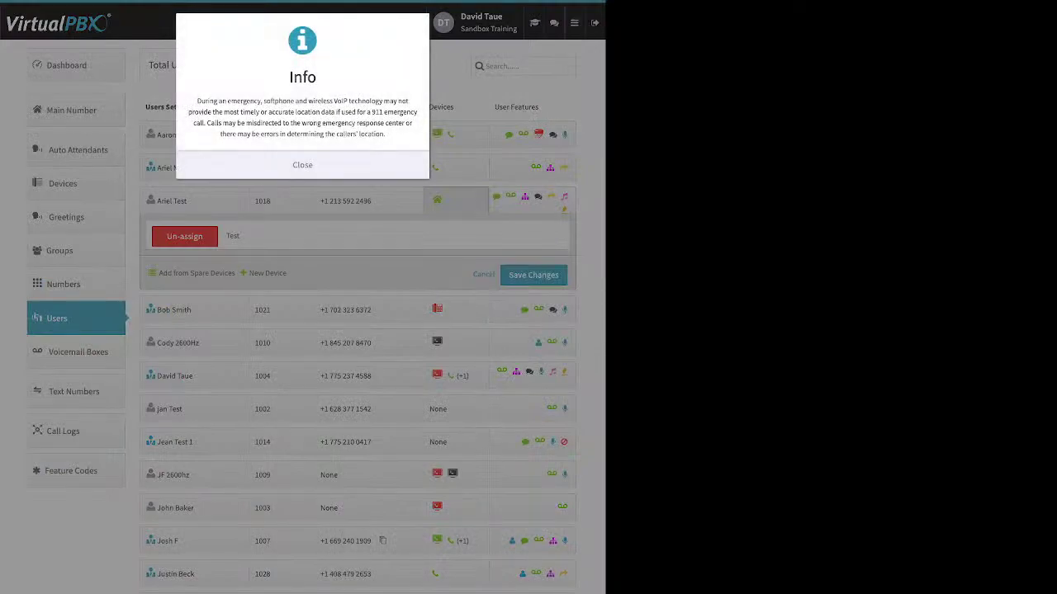
click(302, 166)
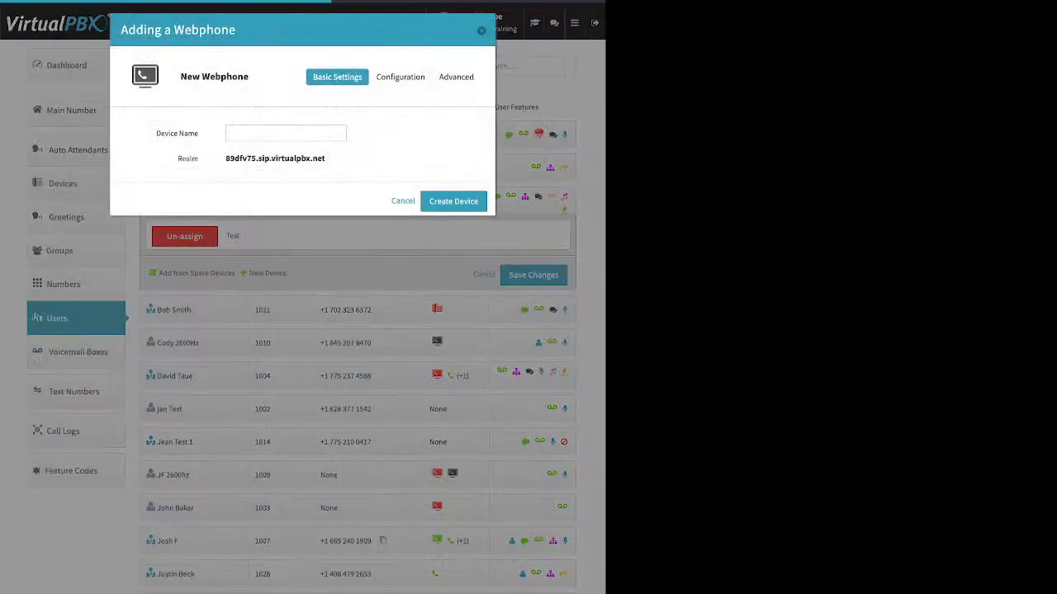
triple_click(176, 133)
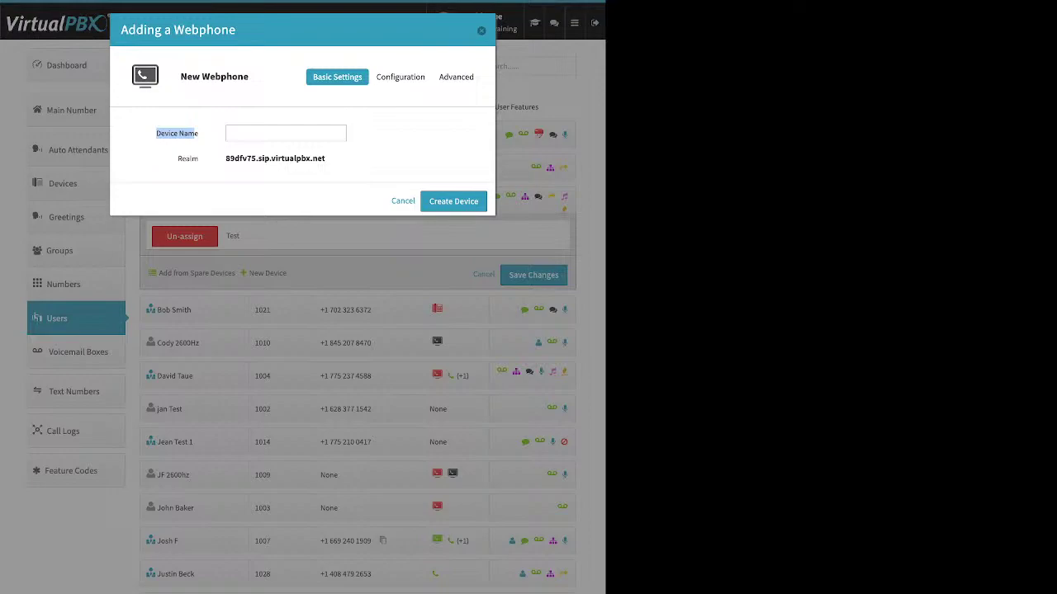
key(Escape)
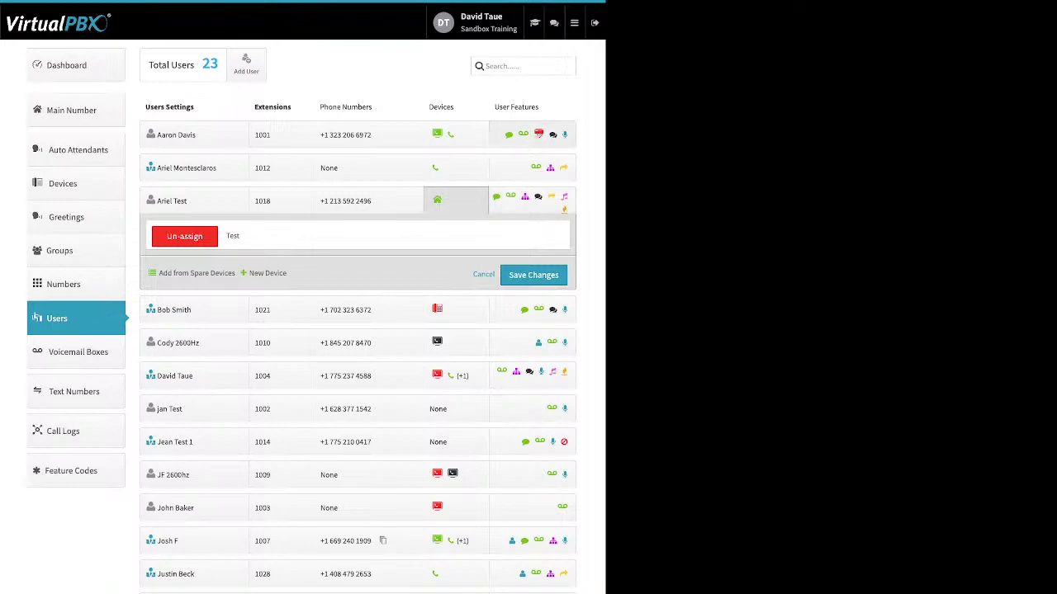
click(532, 135)
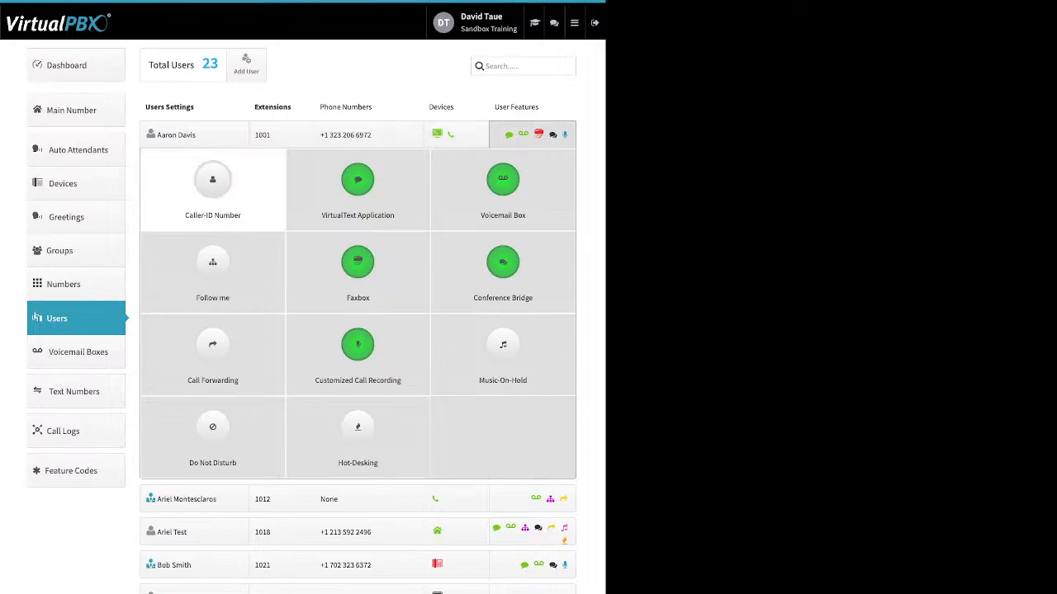
click(212, 186)
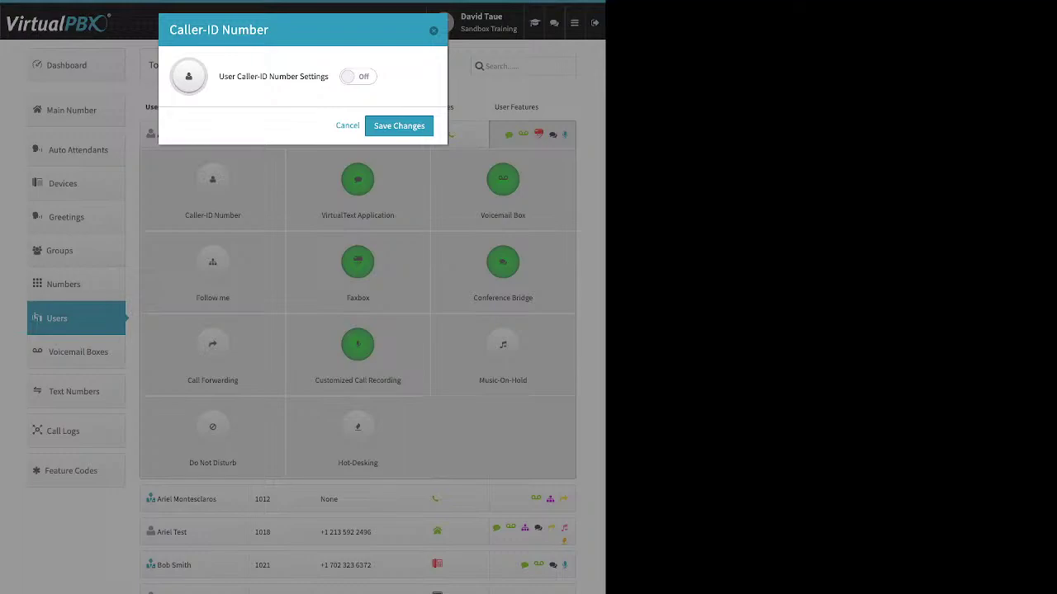
click(358, 77)
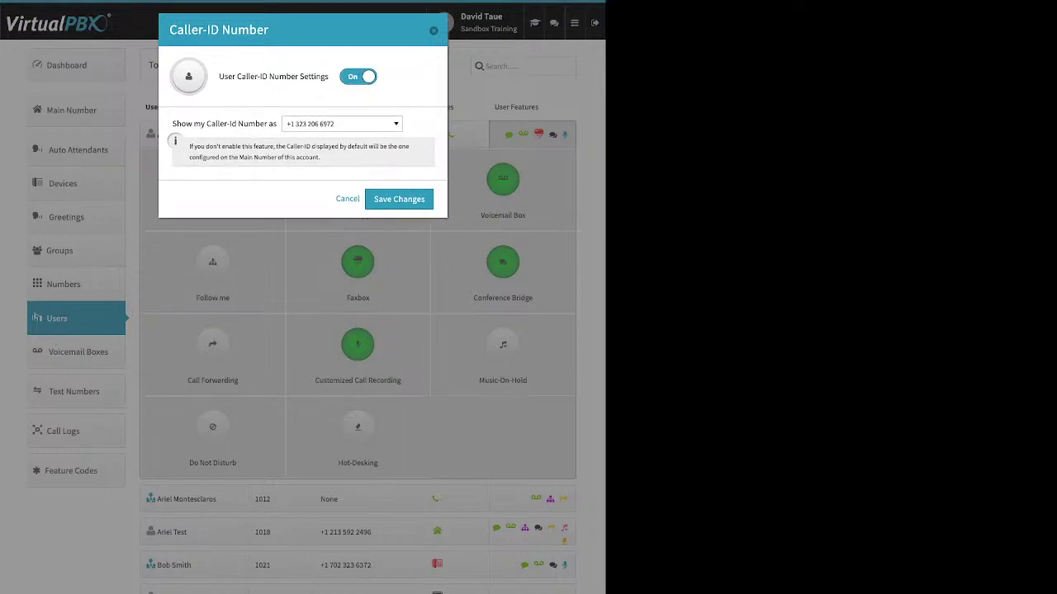
click(342, 124)
click(342, 123)
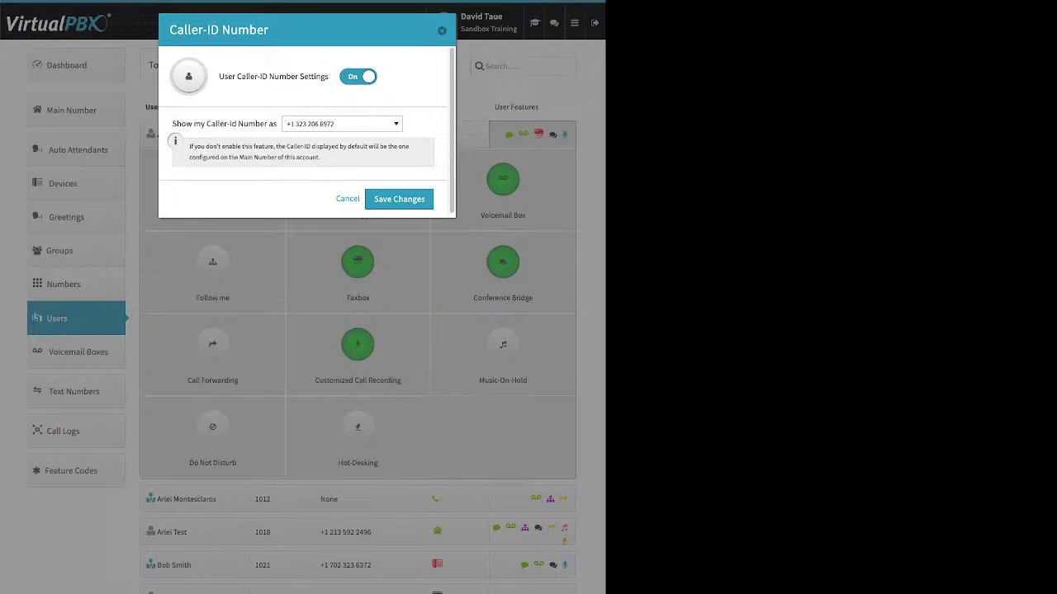
click(399, 199)
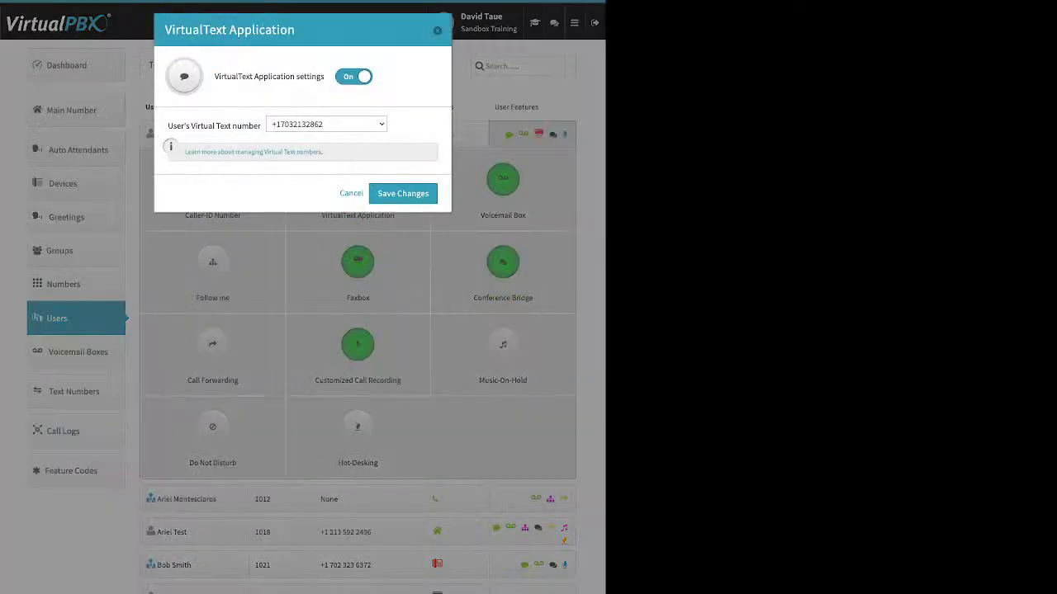
Step: Review the VirtualText Application settings and close them with Esc
triple_click(269, 77)
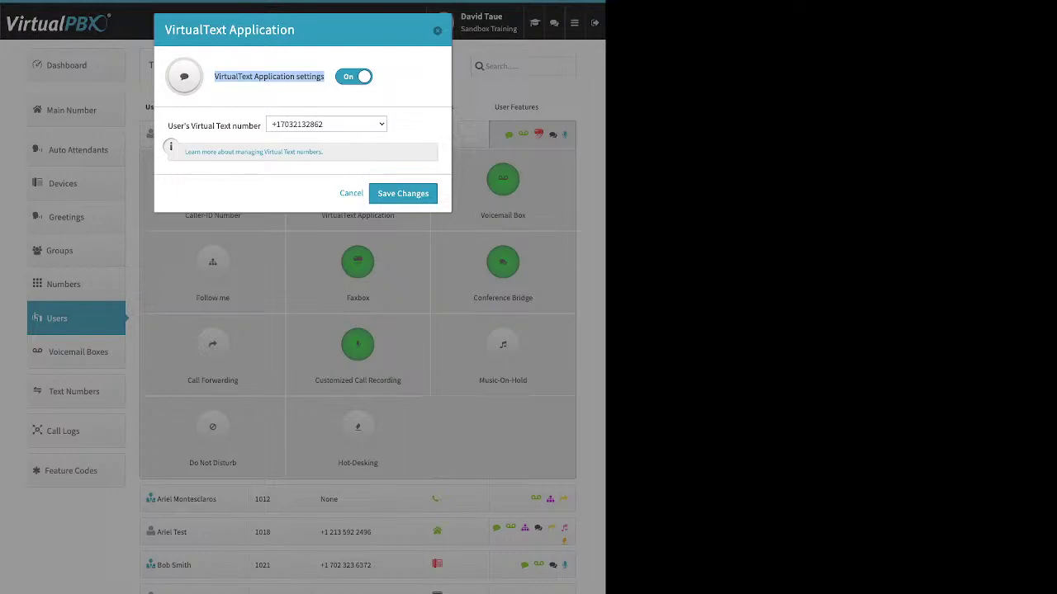
key(Escape)
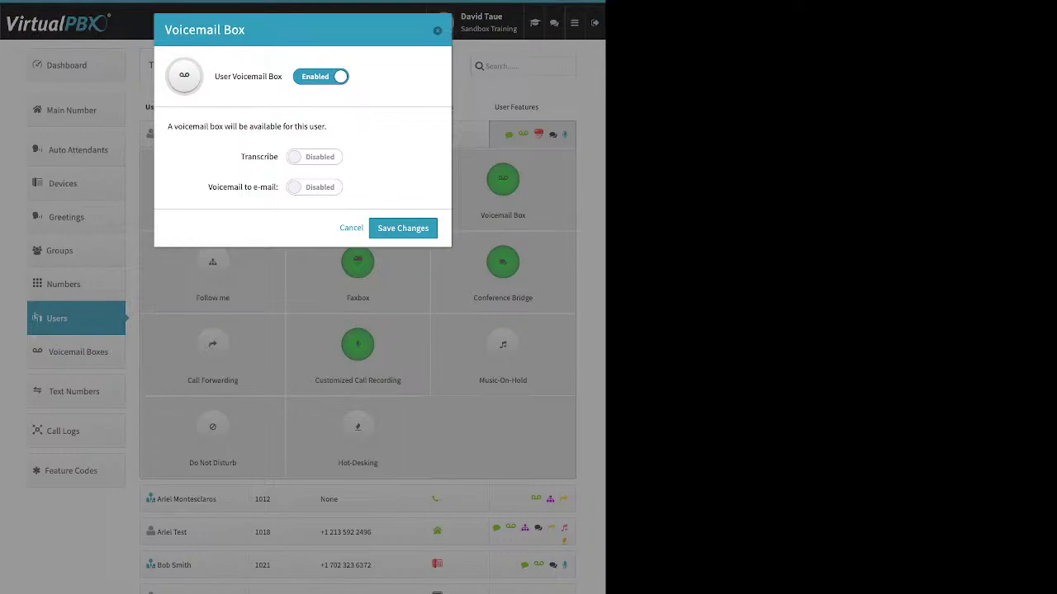
Step: Switch Voicemail to e-mail on and review its attach-voicemail option
triple_click(248, 76)
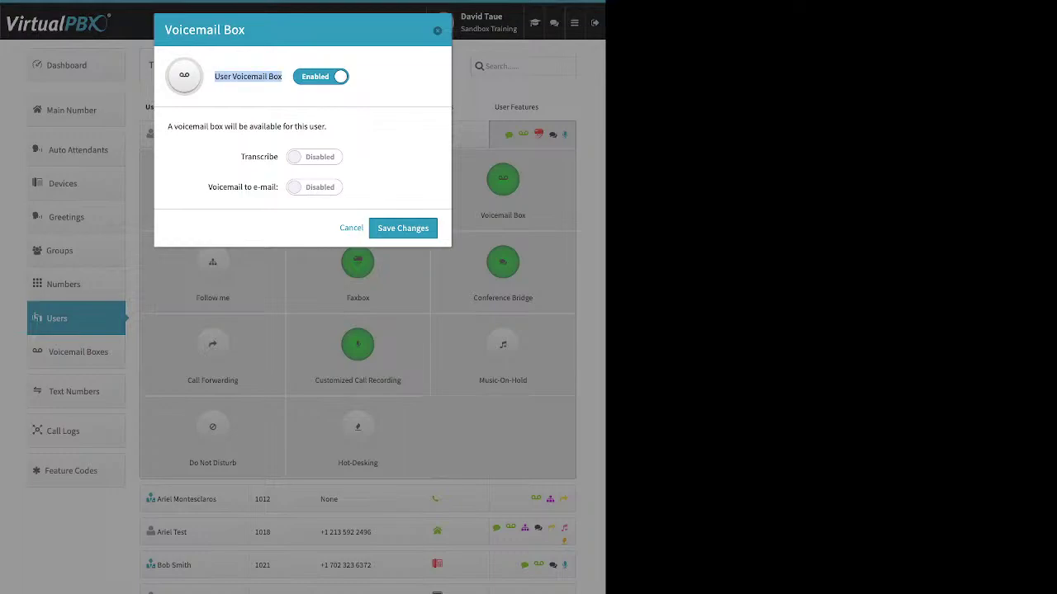
click(315, 188)
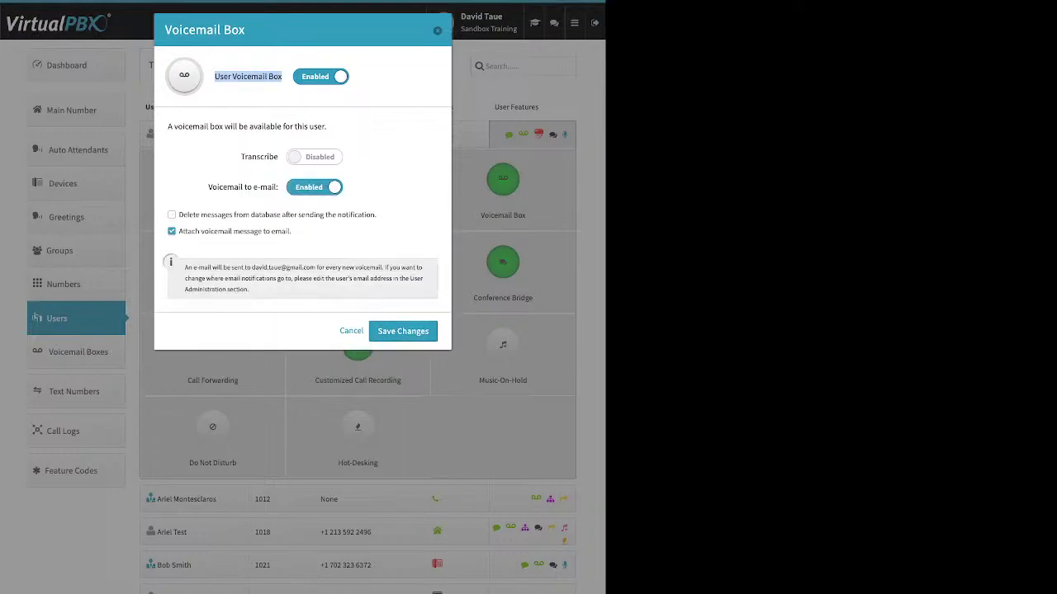
drag(208, 186, 278, 187)
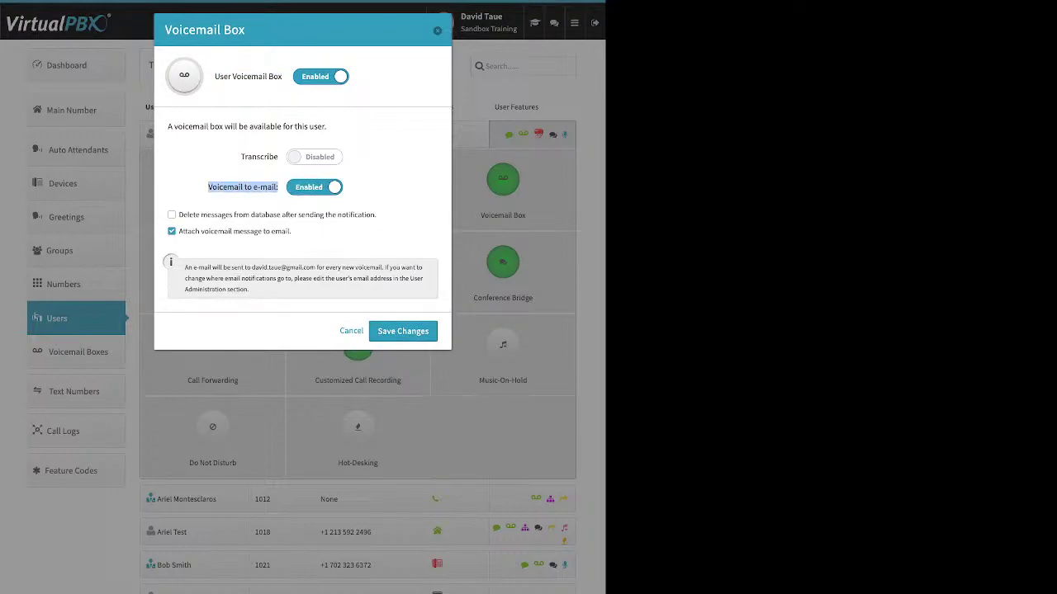
drag(291, 231, 191, 231)
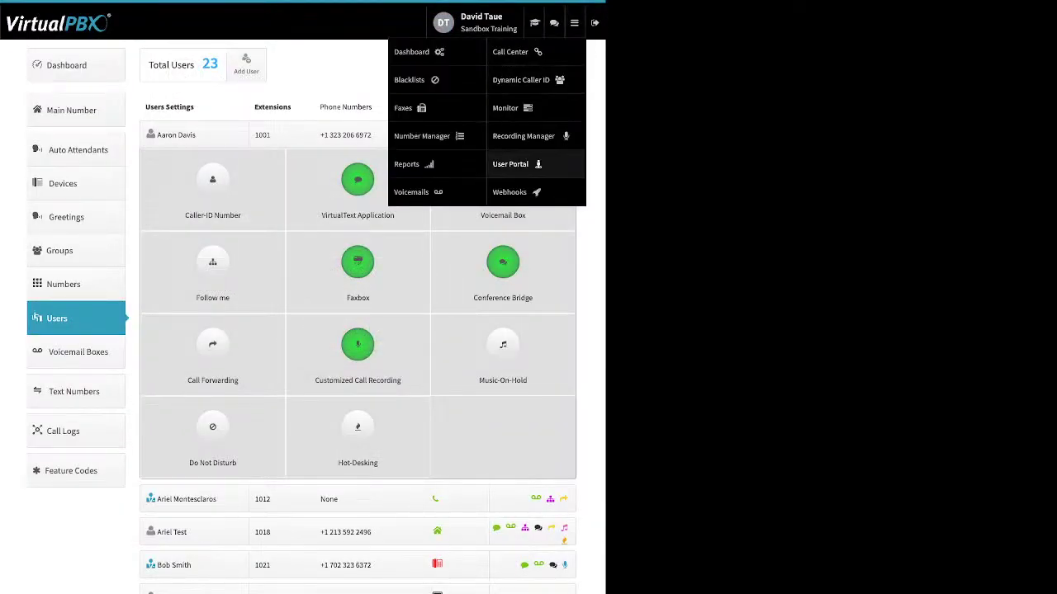
Step: Close the navigation menu
click(535, 164)
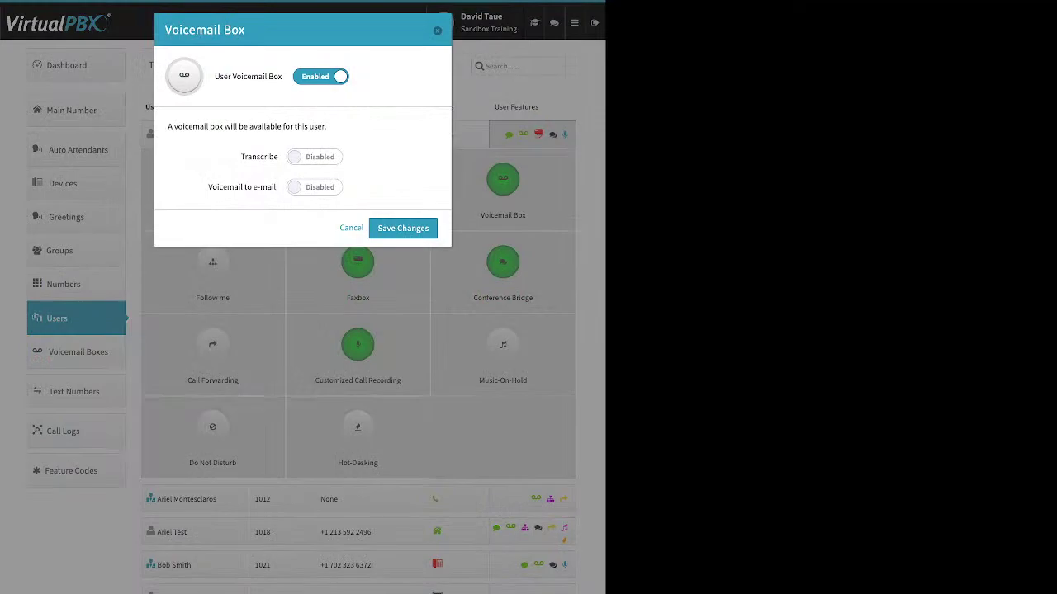
Step: Turn on Voicemail to e-mail, then tick and untick deleting messages after notification
click(314, 186)
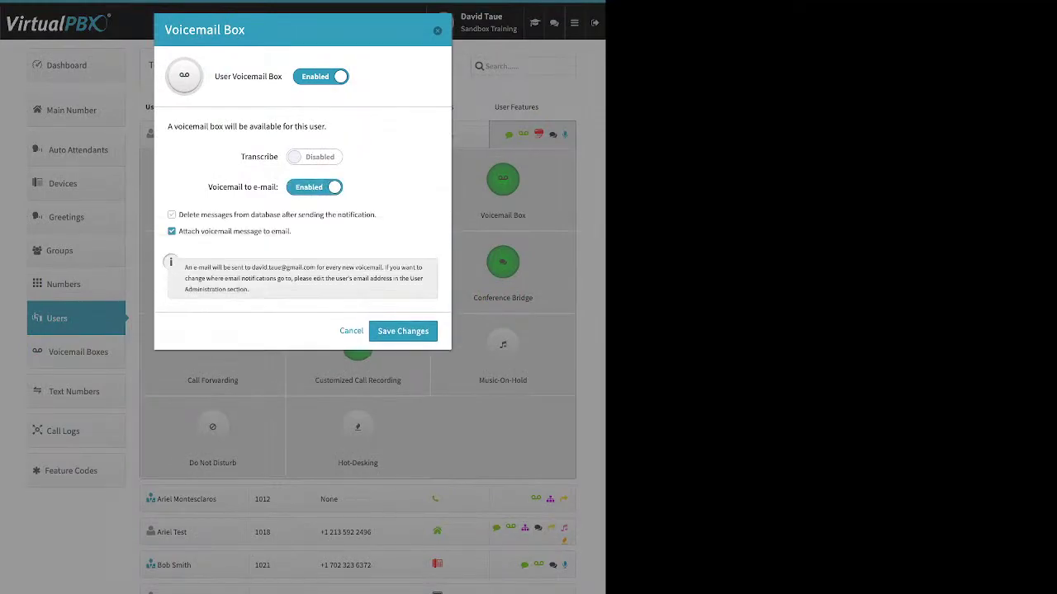
triple_click(276, 215)
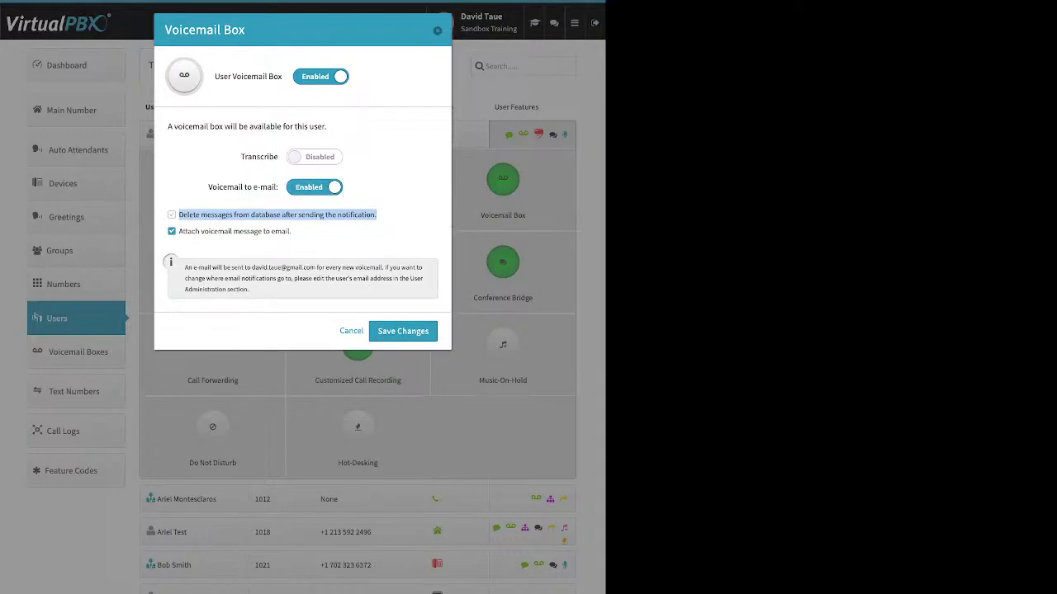
click(277, 215)
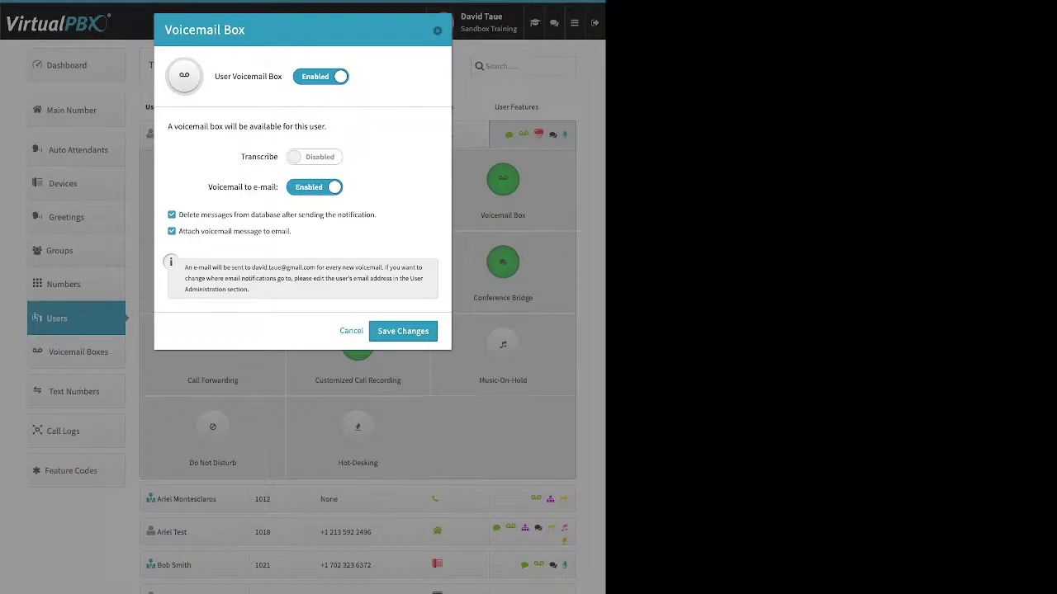
click(172, 215)
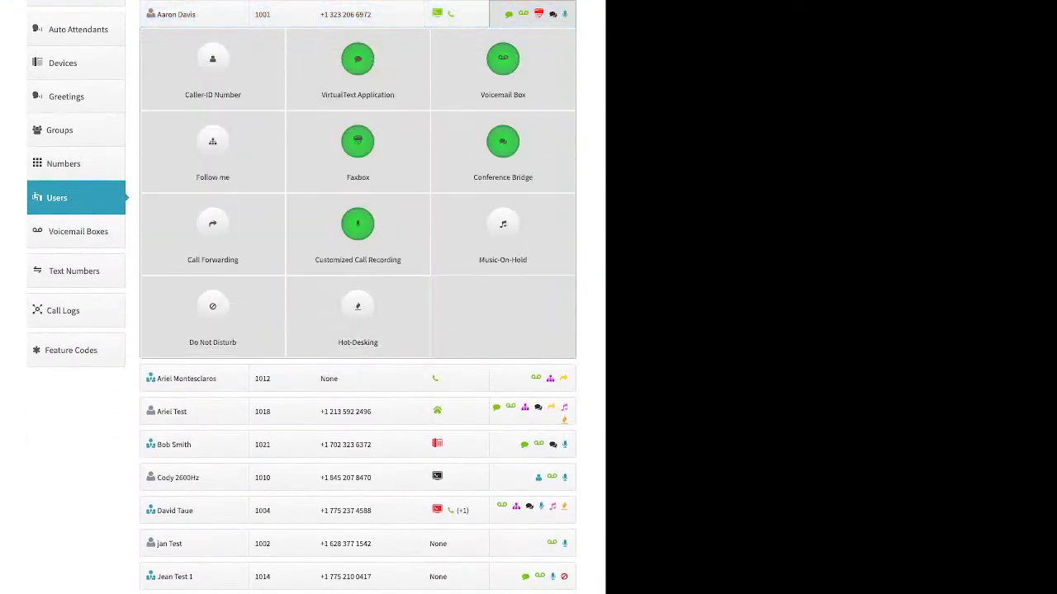
Step: Enable Follow me and clear Do not ring for both SandTRDT and demo device
click(212, 153)
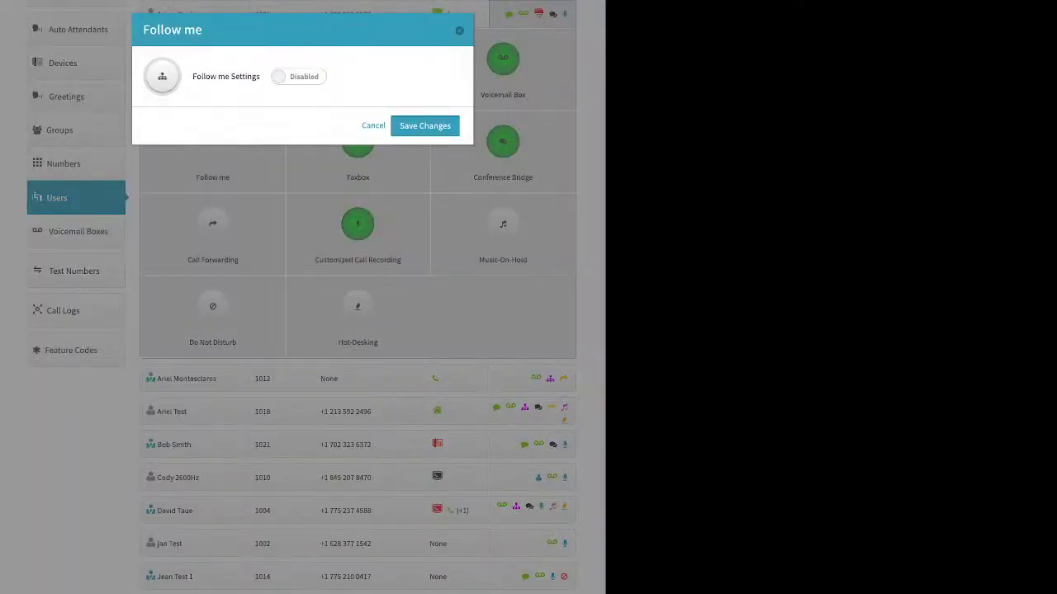
click(298, 76)
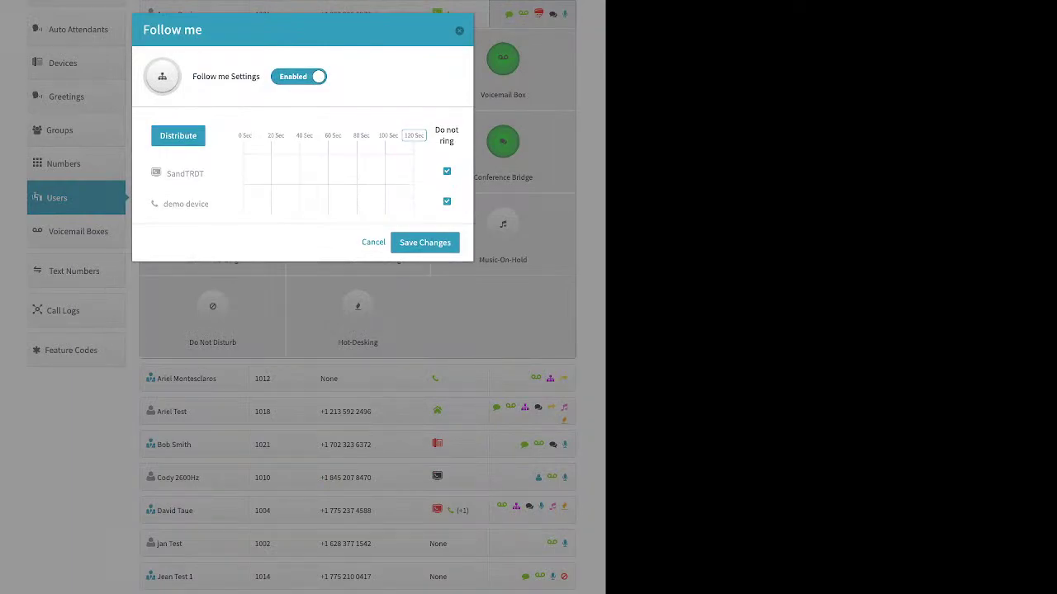
triple_click(446, 135)
click(447, 171)
click(446, 201)
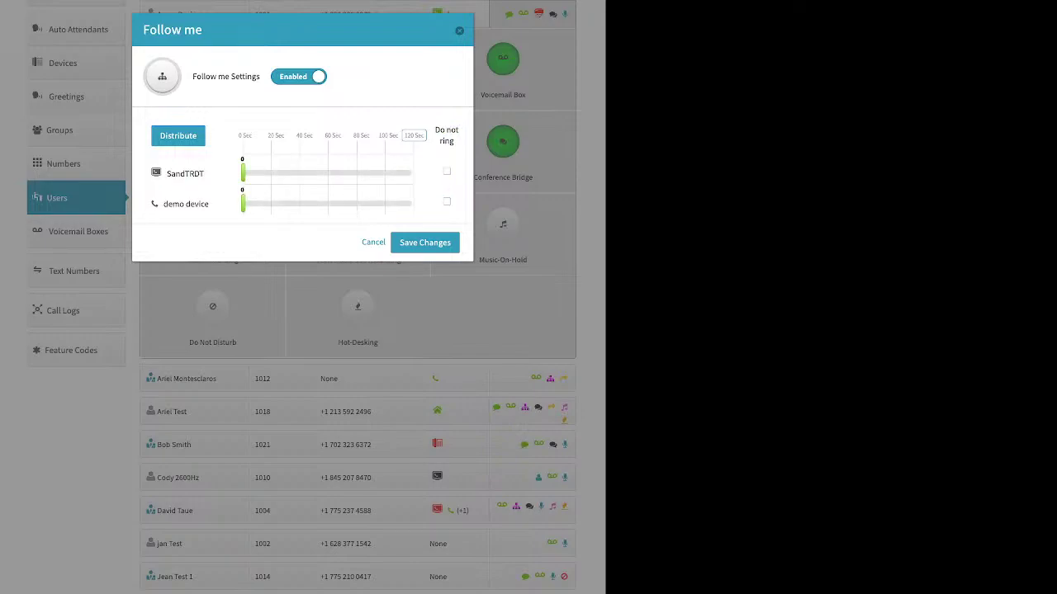
Step: Make SandTRDT and demo device each ring from 0 to 47 seconds
drag(242, 174, 310, 173)
drag(243, 204, 310, 204)
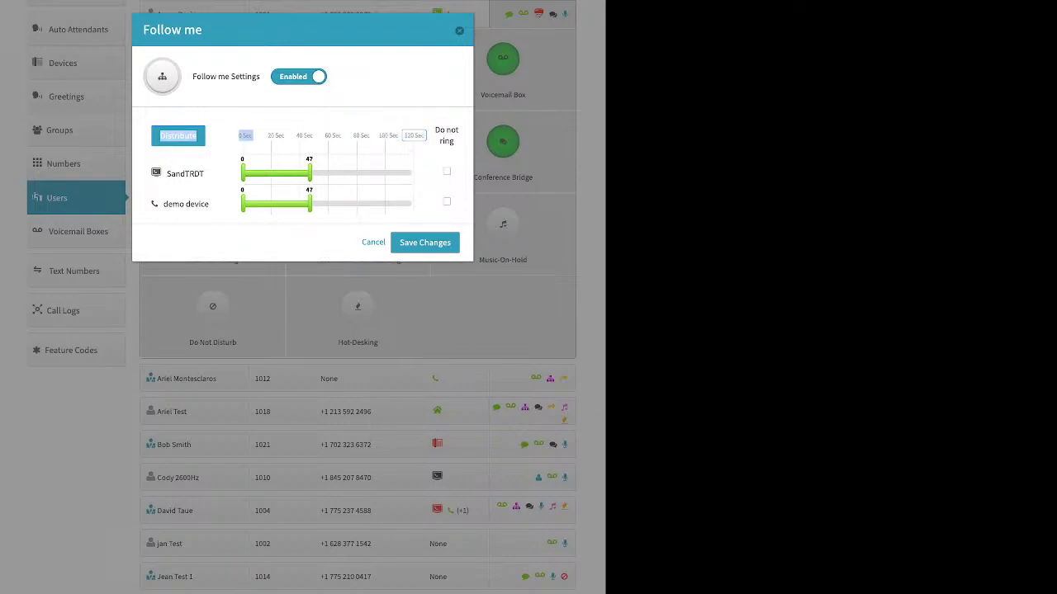
click(414, 136)
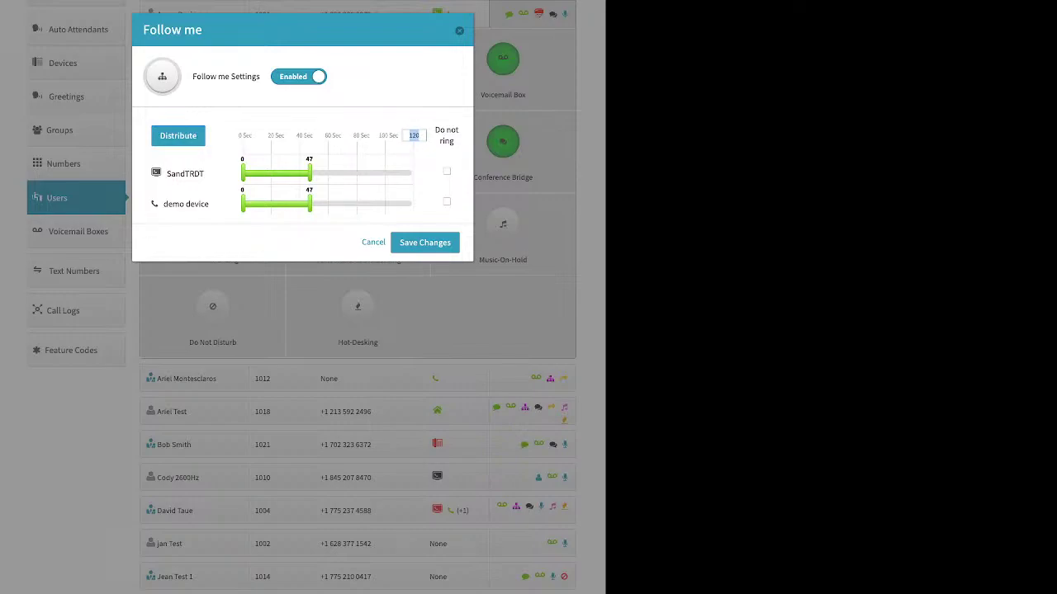
Step: Set the Follow me timeline to 90 seconds, move demo device first, and redistribute times
text(90)
key(Return)
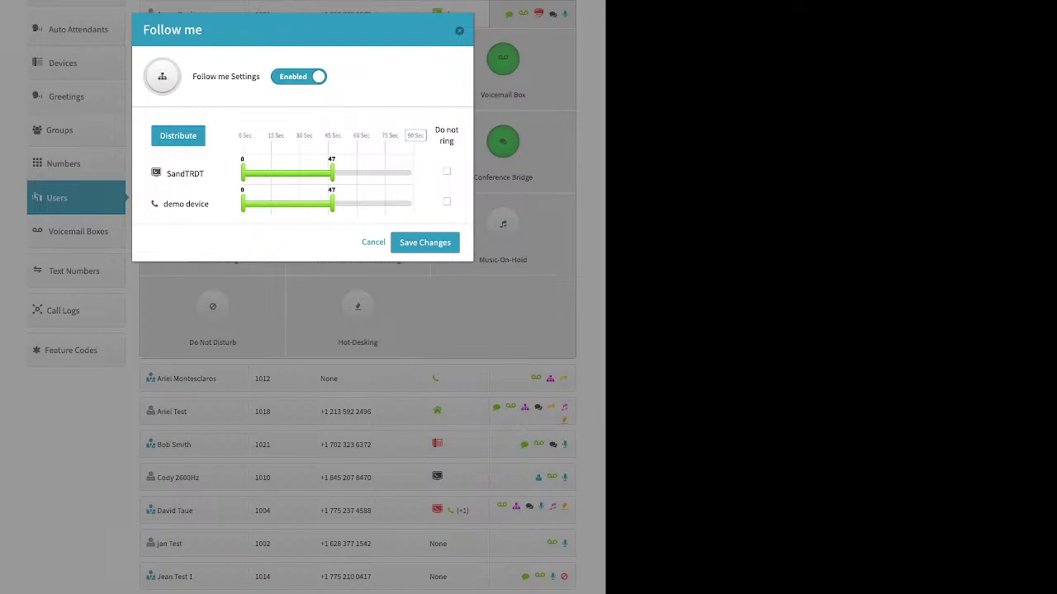
click(178, 137)
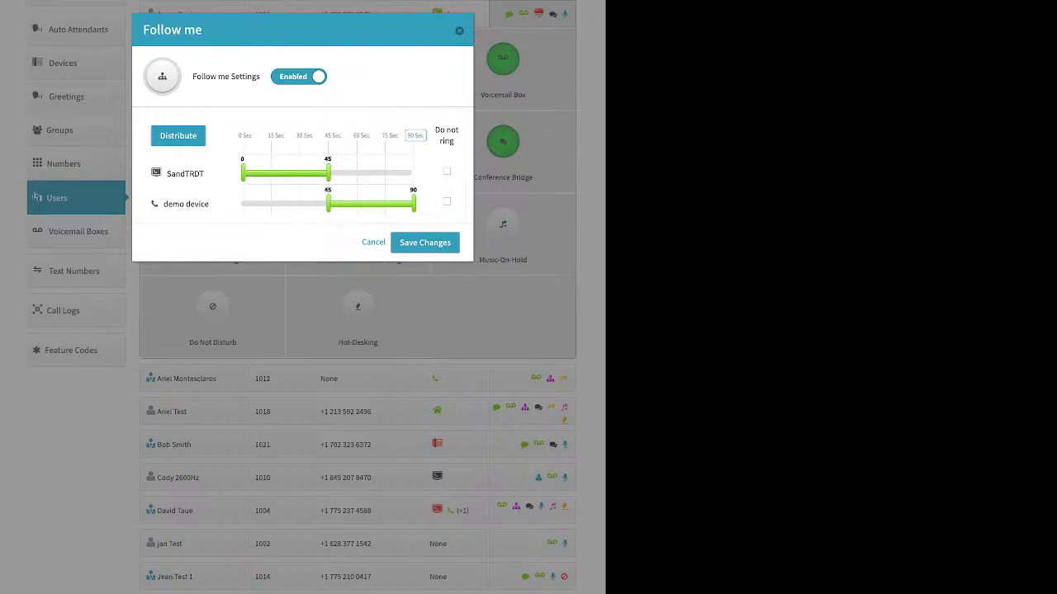
drag(186, 204, 186, 174)
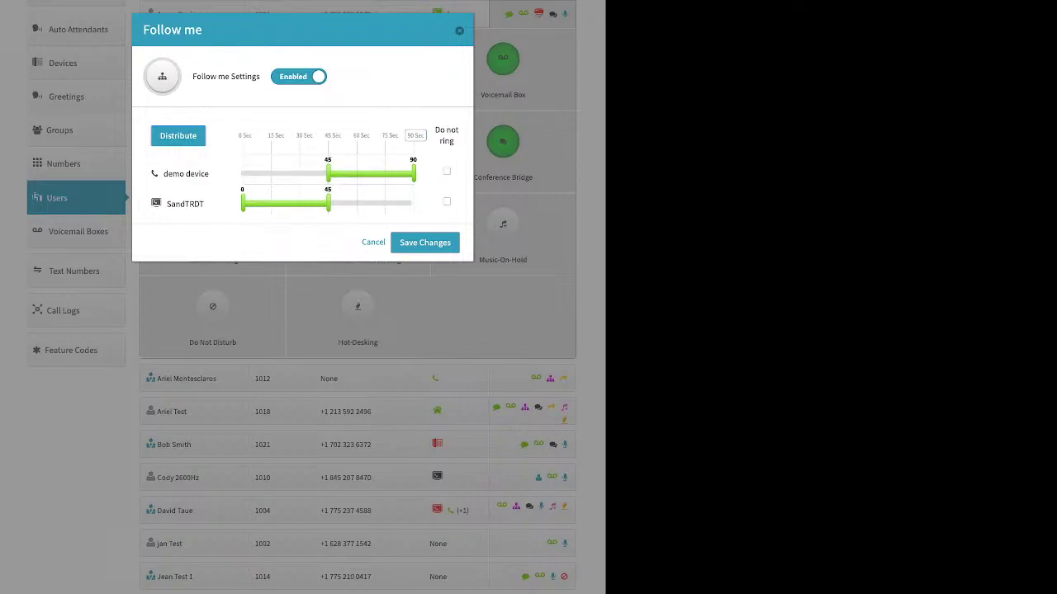
click(178, 135)
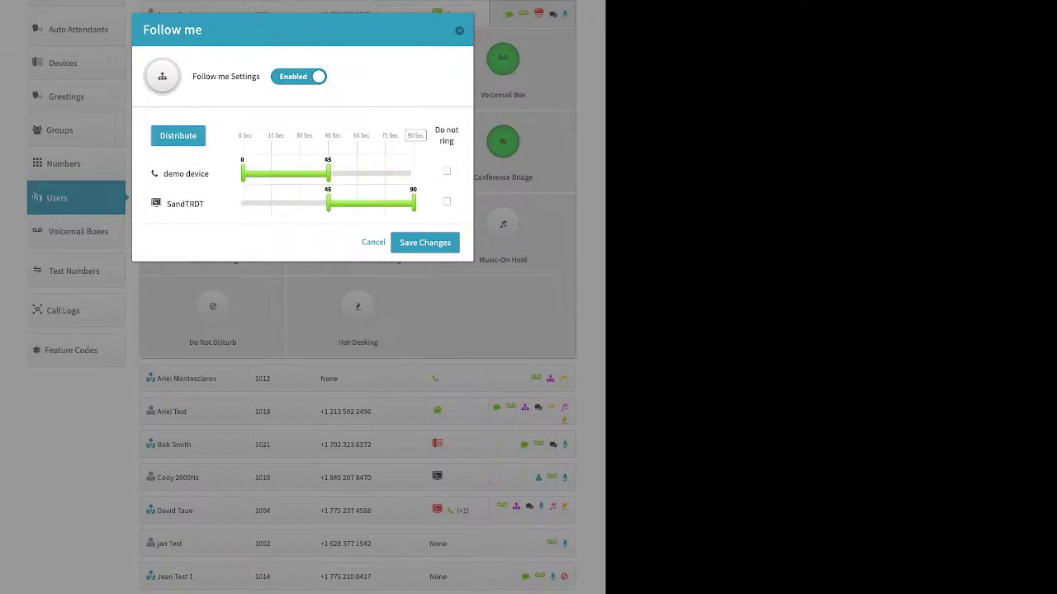
Step: Extend both devices to ring for the full 0–90 seconds and save Follow me
drag(328, 203, 242, 203)
drag(328, 173, 413, 173)
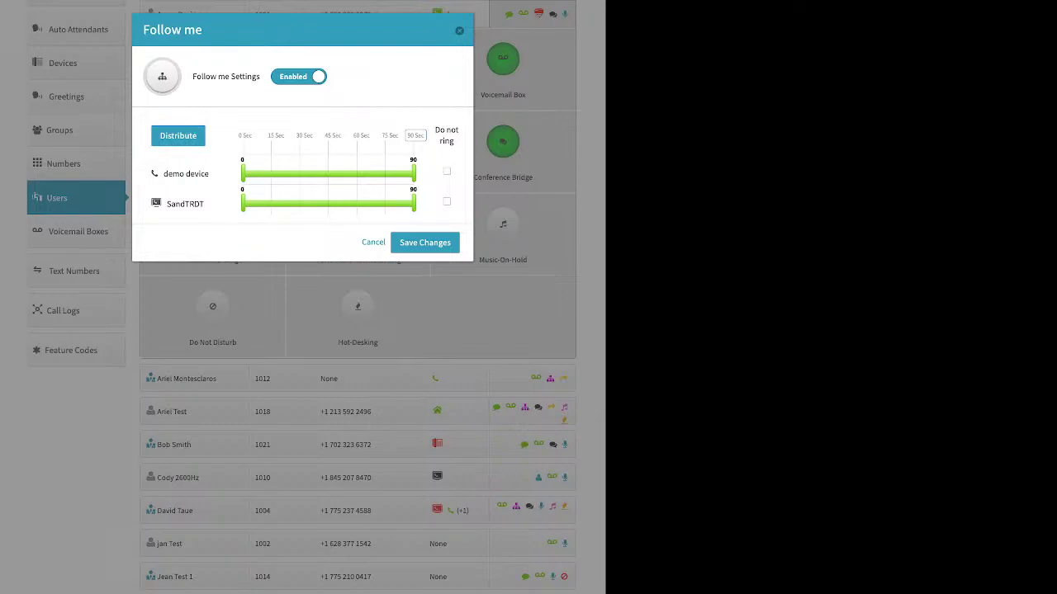
click(425, 243)
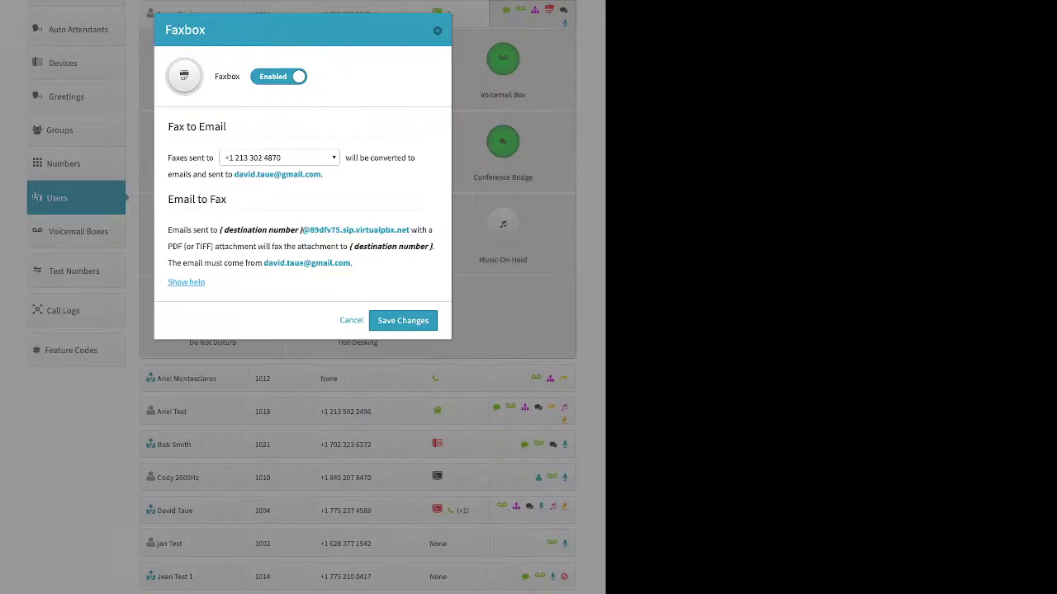
Step: View the options in the Faxbox 'Faxes sent to' number dropdown
click(280, 158)
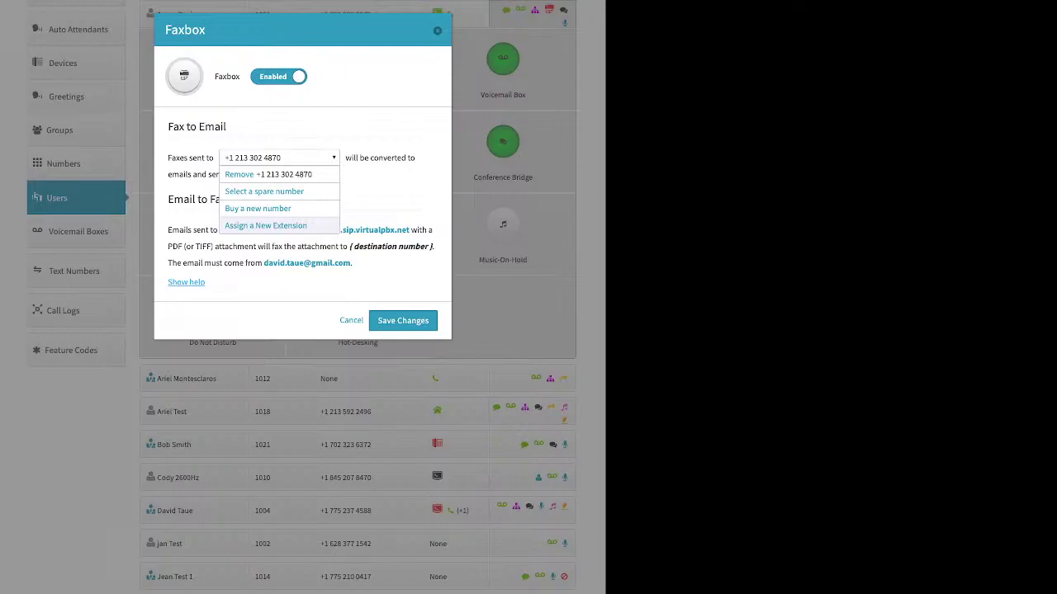
key(Escape)
key(Escape)
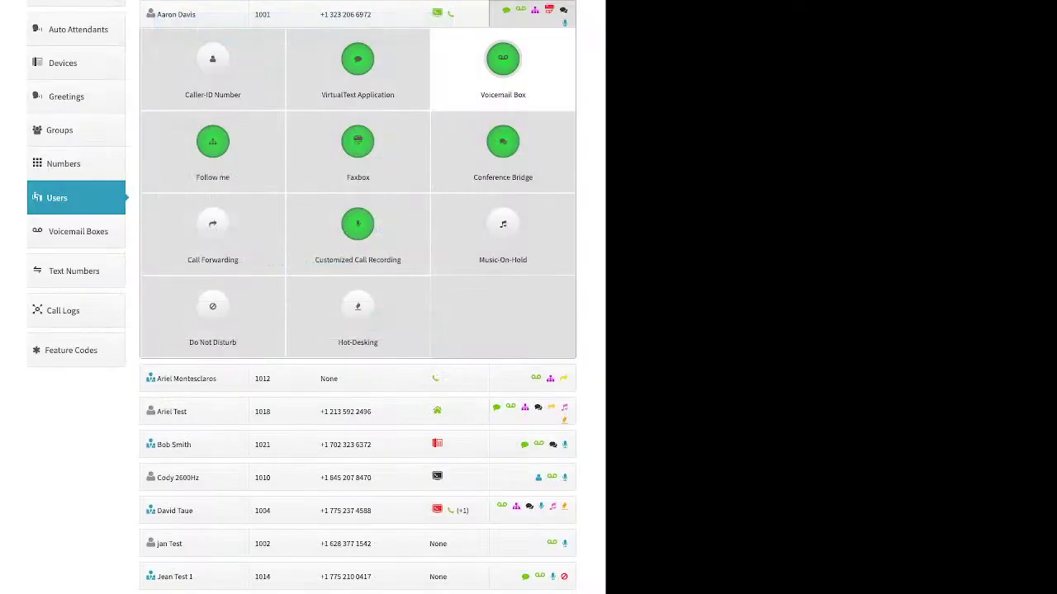
click(503, 141)
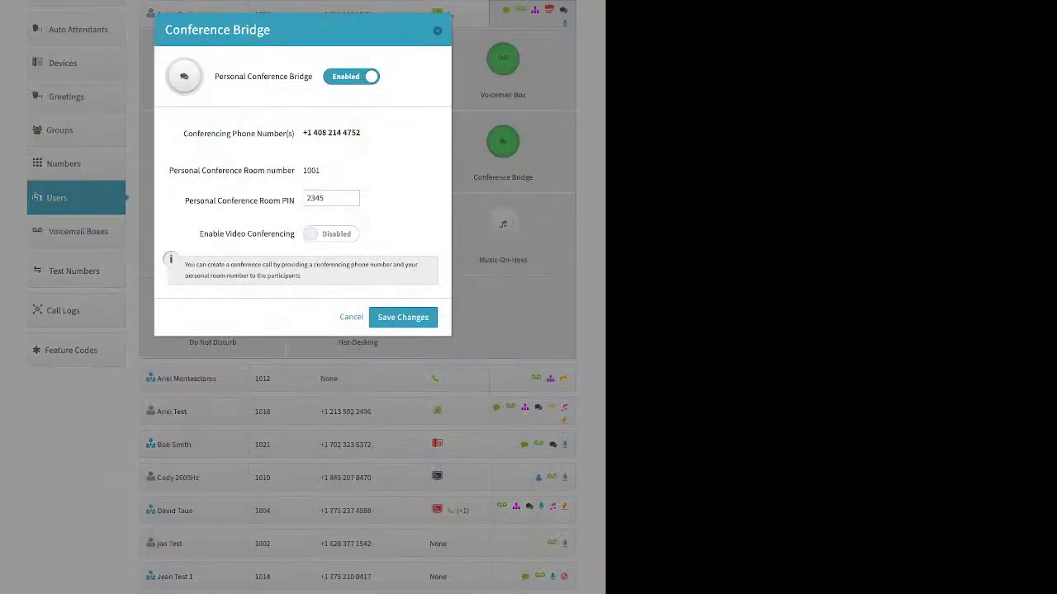
drag(235, 76, 312, 76)
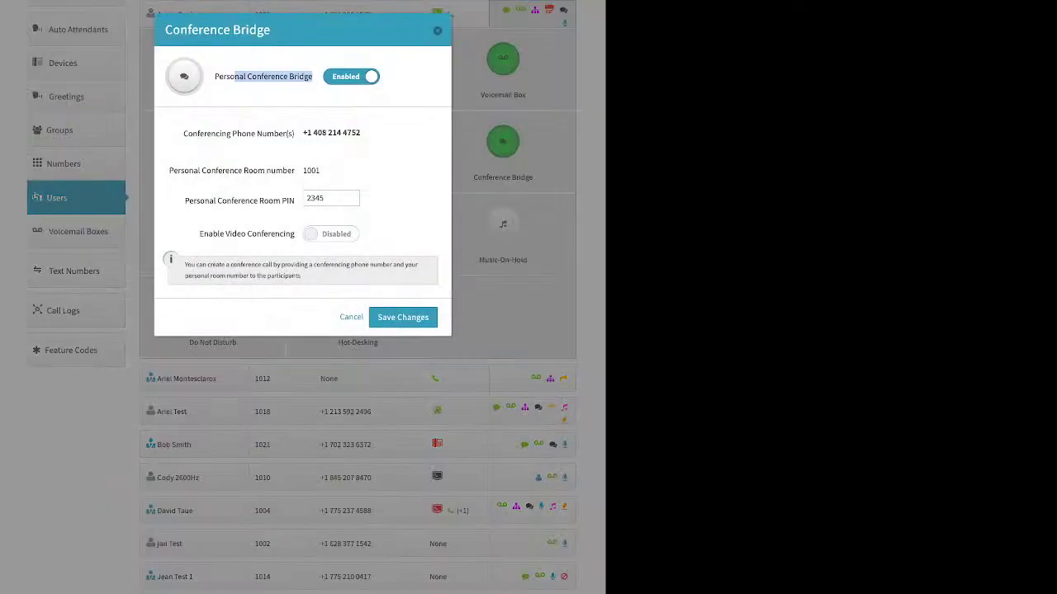
drag(185, 201, 295, 201)
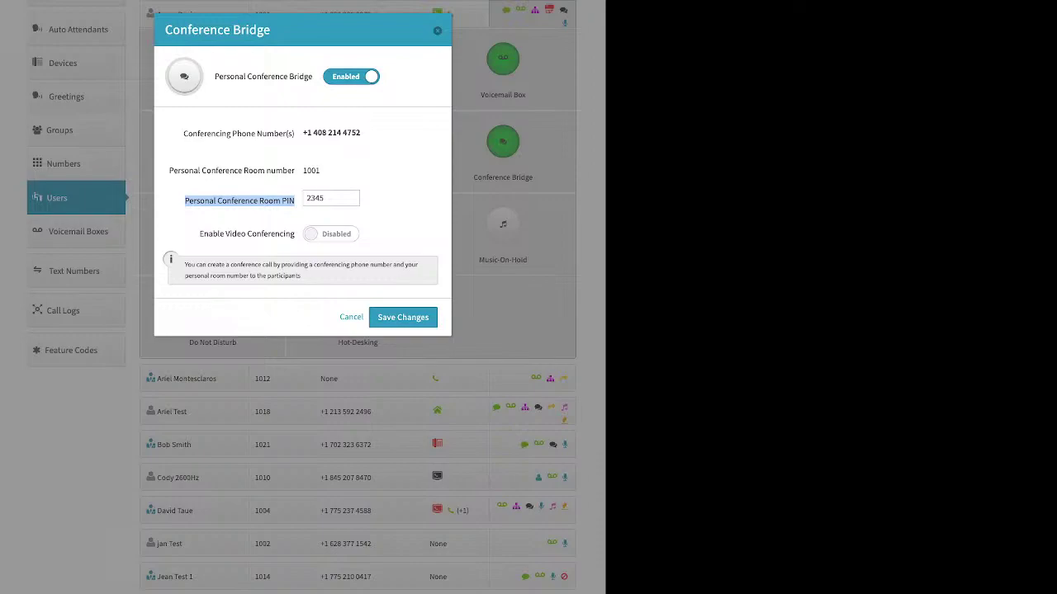
drag(199, 233, 294, 234)
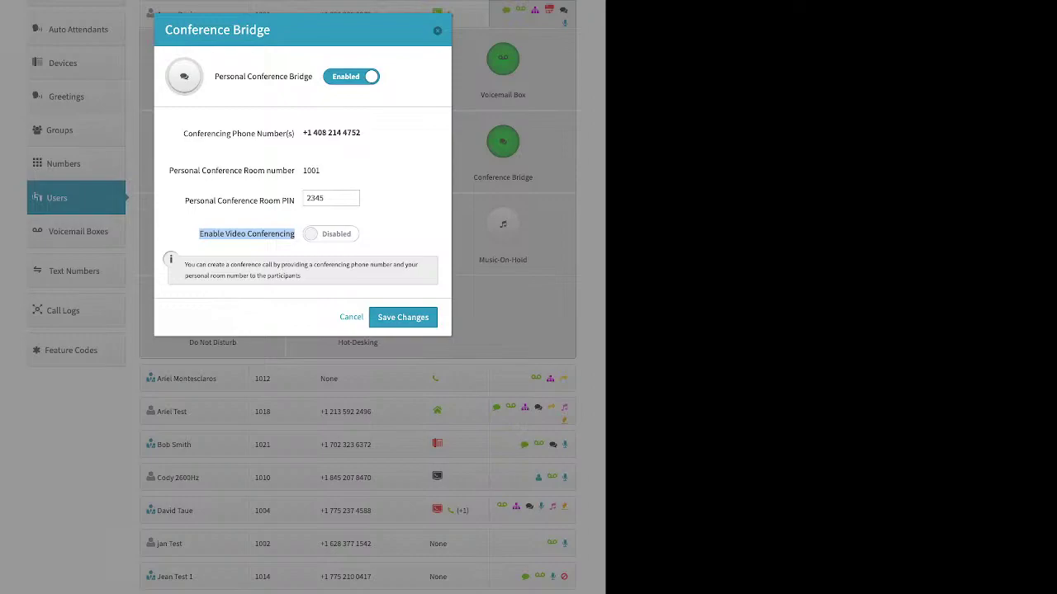
Step: Close Conference Bridge, then review Call Forwarding and cancel it without saving
click(438, 31)
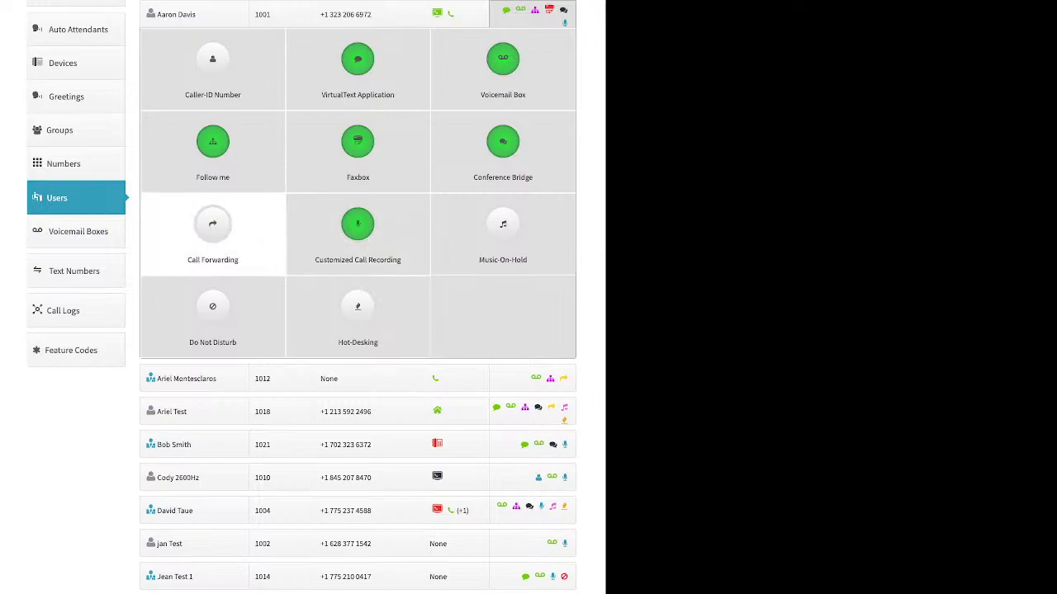
click(212, 232)
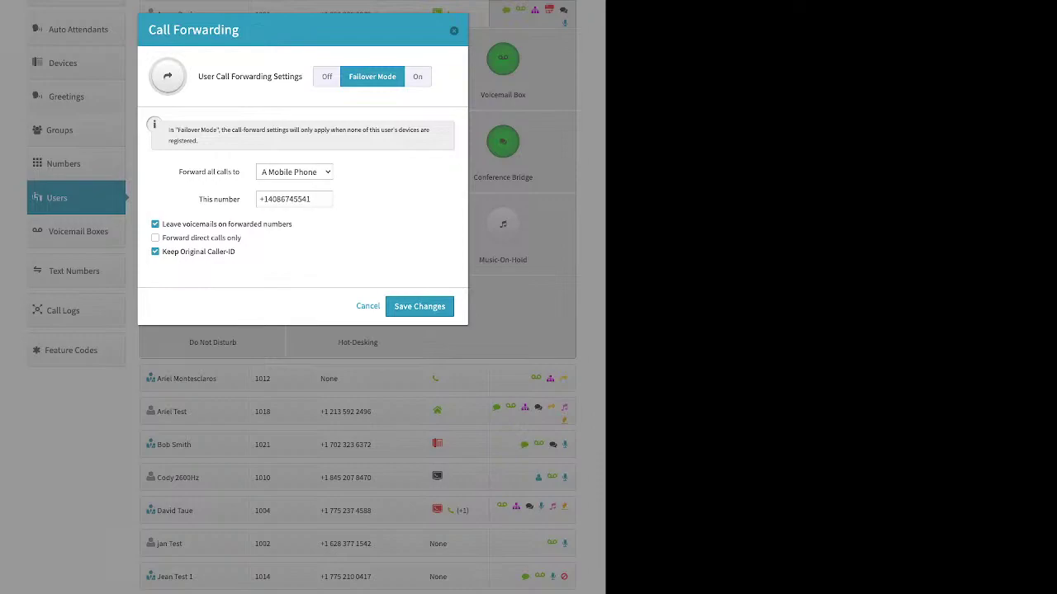
click(368, 306)
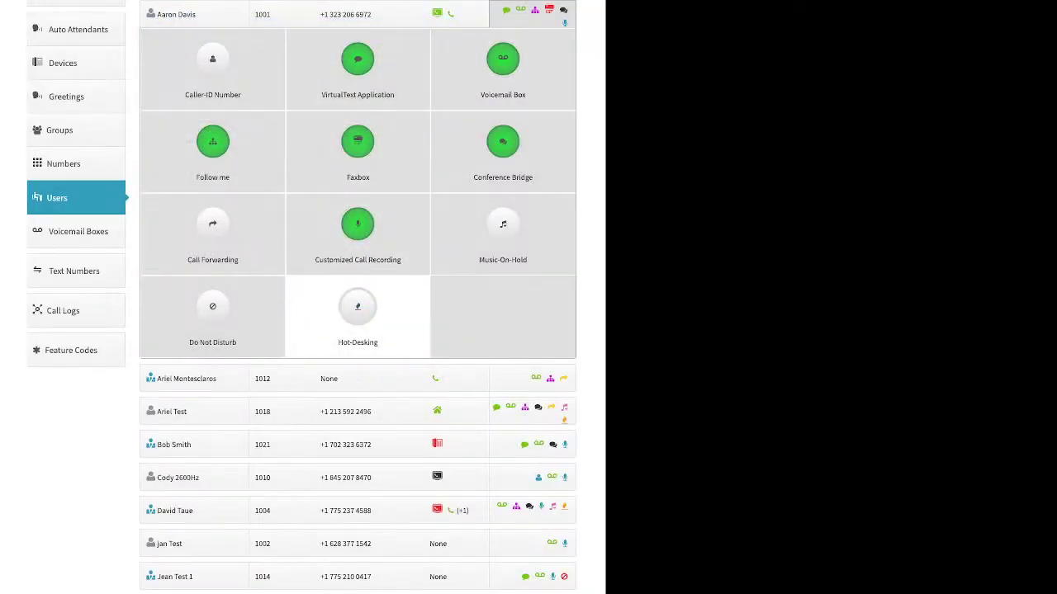
click(358, 231)
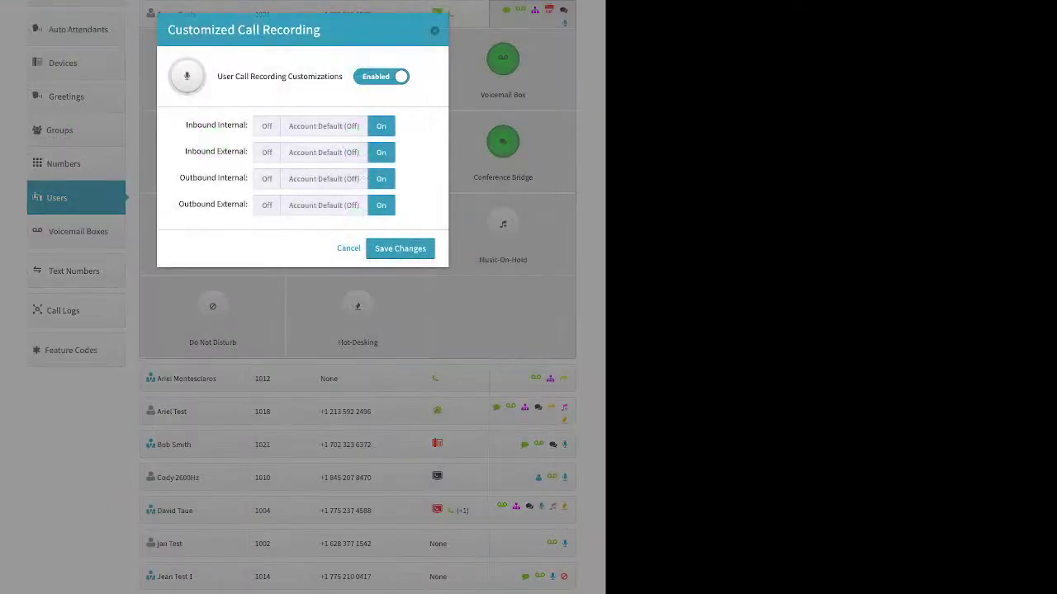
click(324, 125)
click(324, 152)
click(324, 179)
click(324, 205)
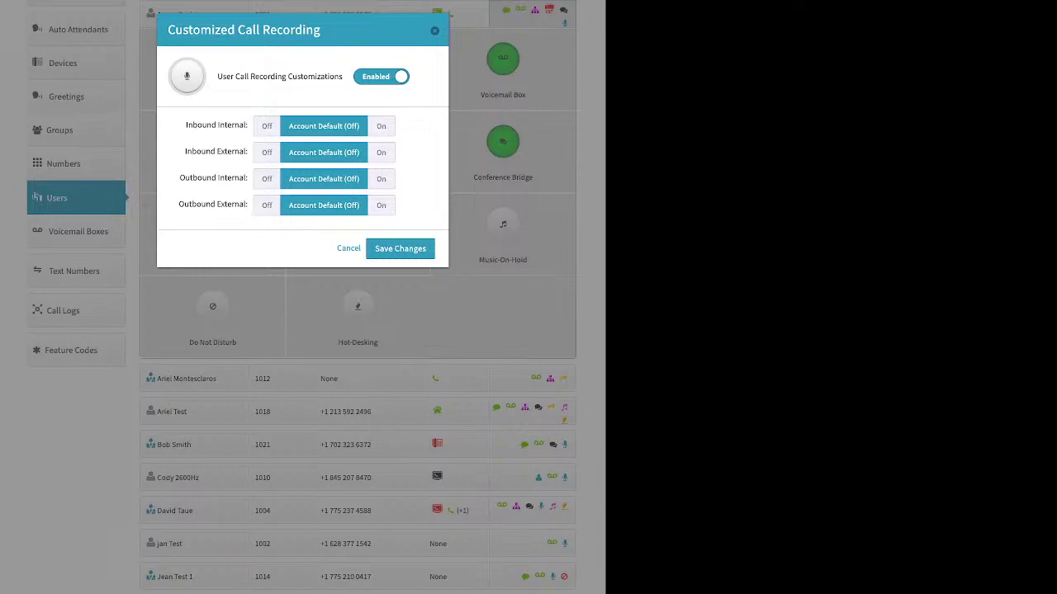
click(381, 126)
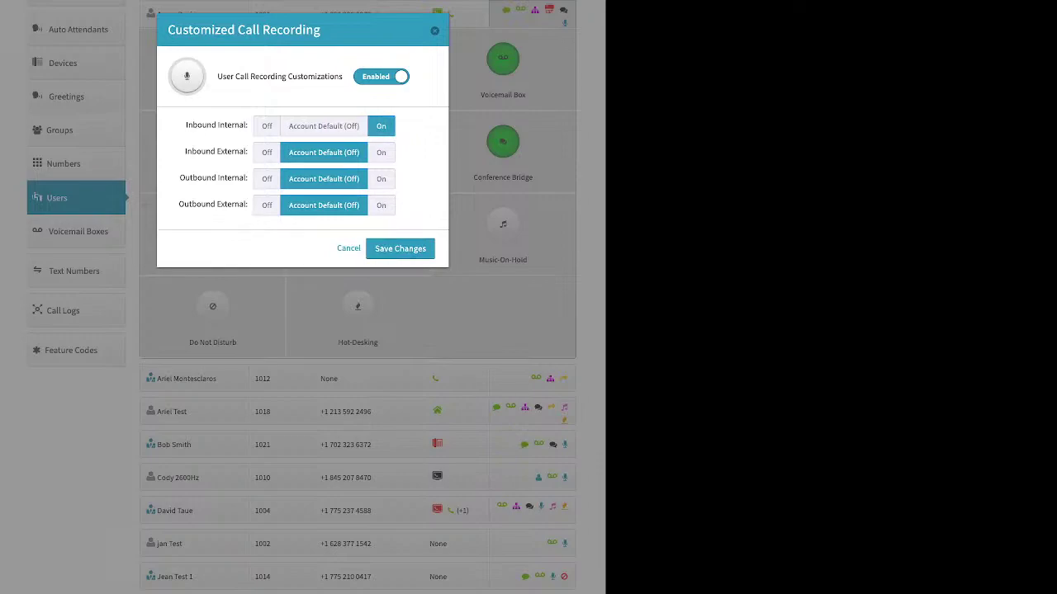
click(266, 127)
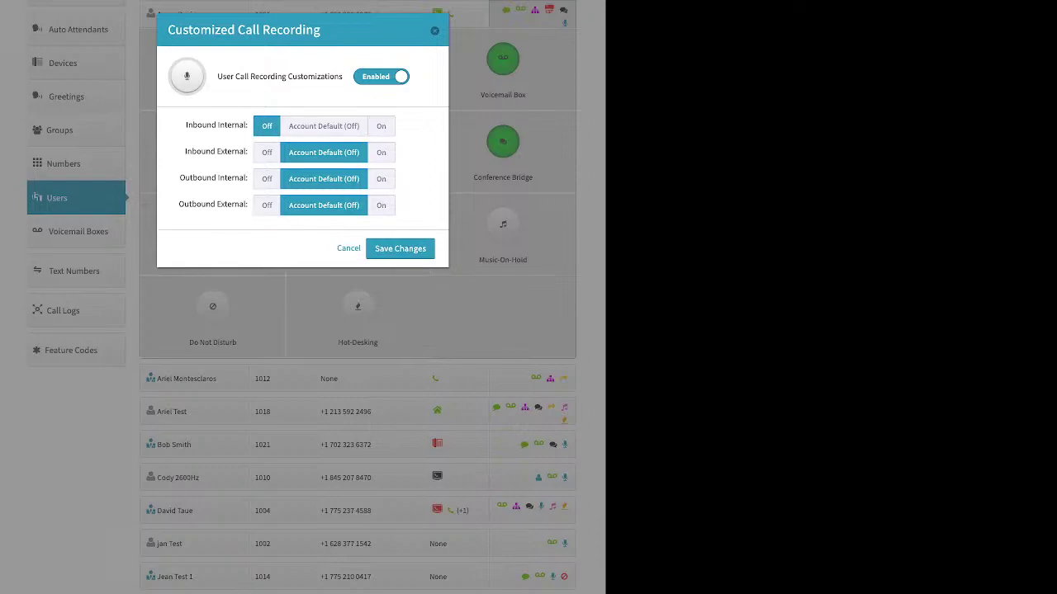
click(381, 152)
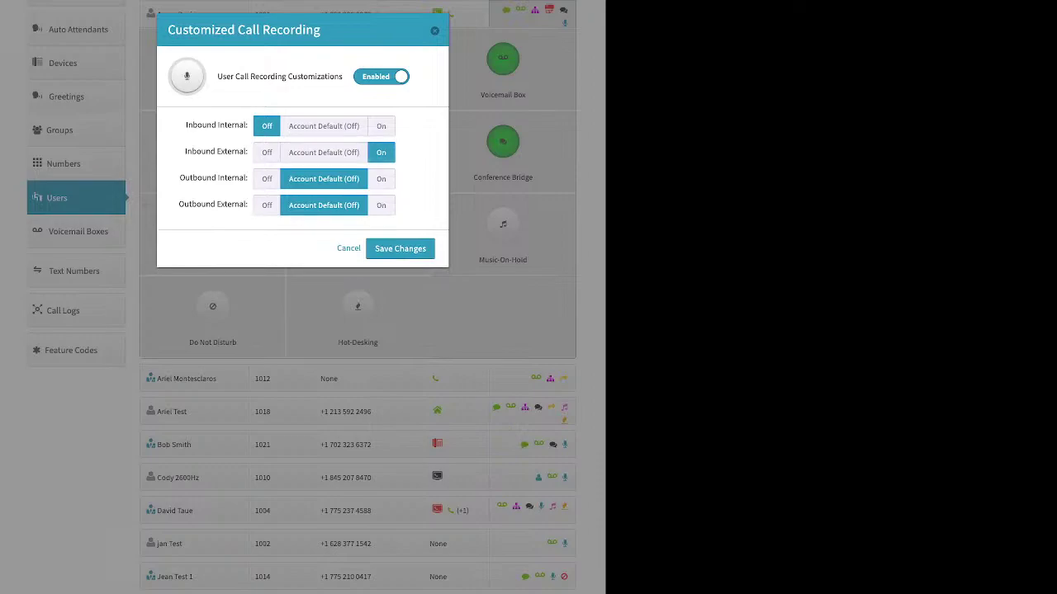
click(266, 179)
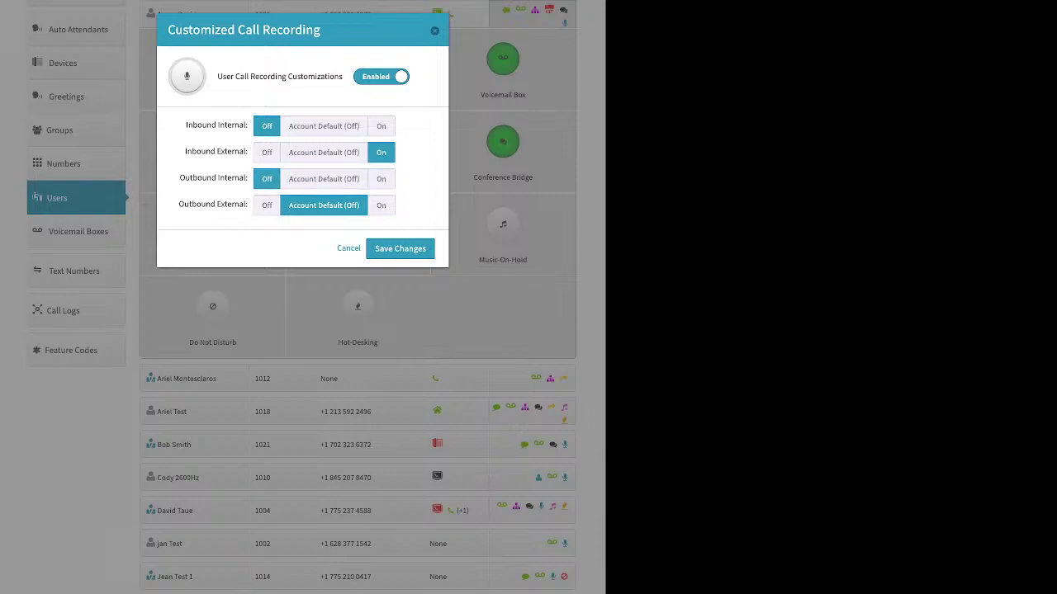
click(381, 206)
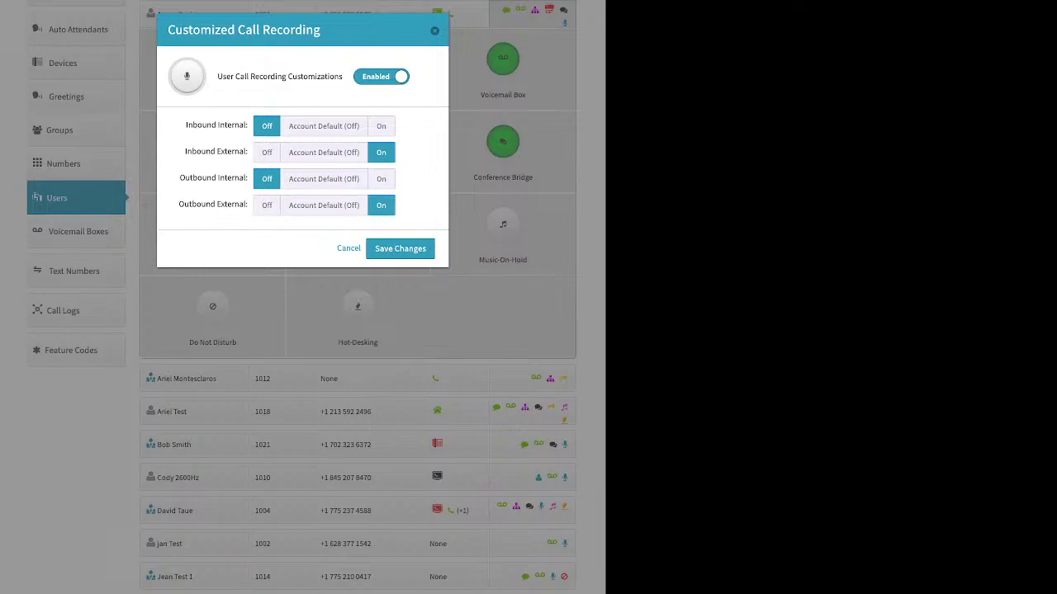
click(381, 179)
click(380, 126)
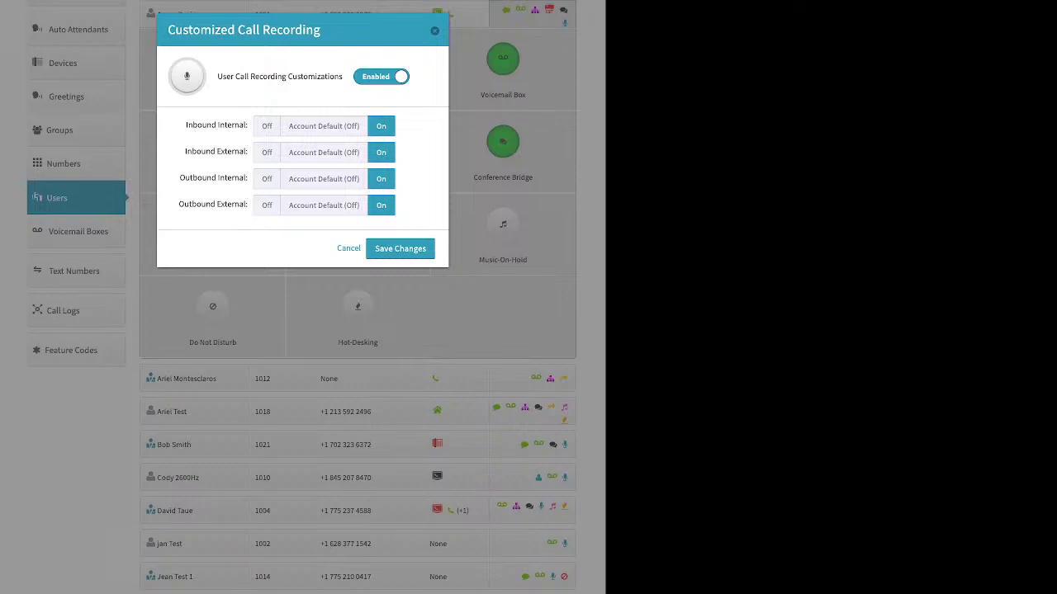
click(434, 31)
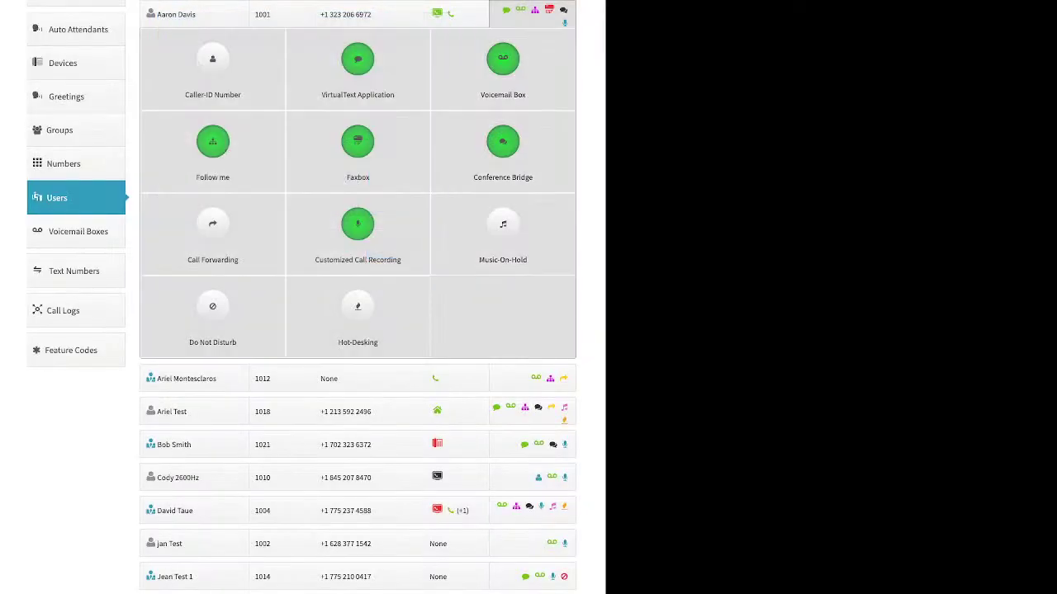
click(503, 231)
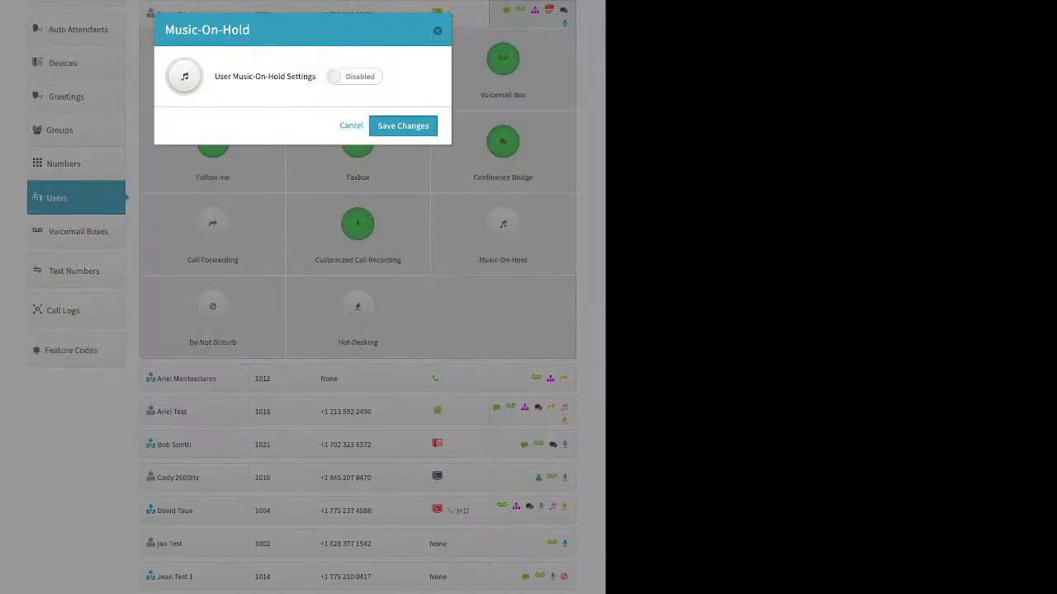
click(354, 76)
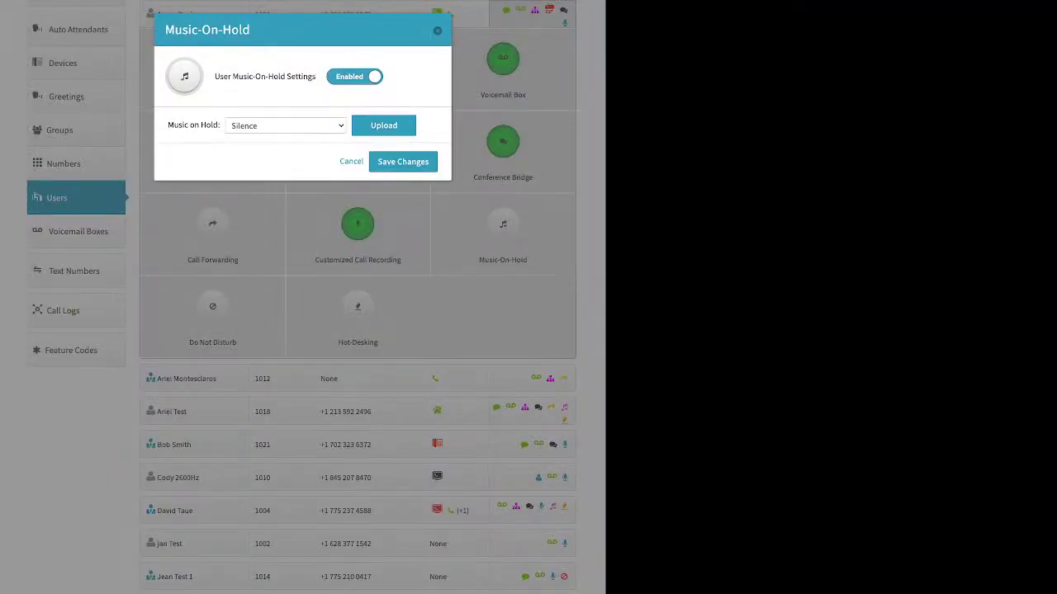
click(384, 126)
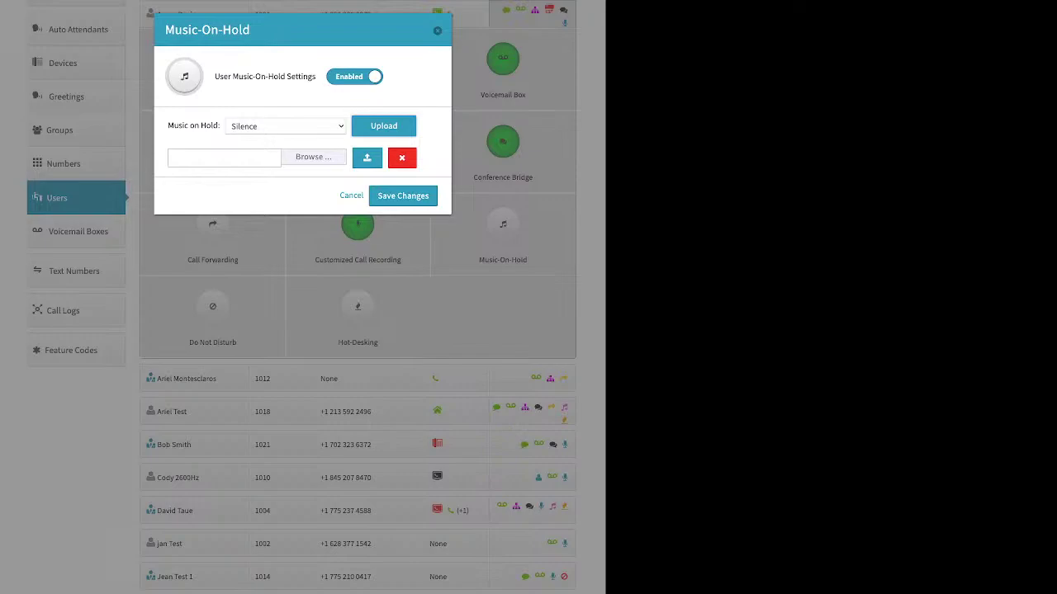
click(437, 30)
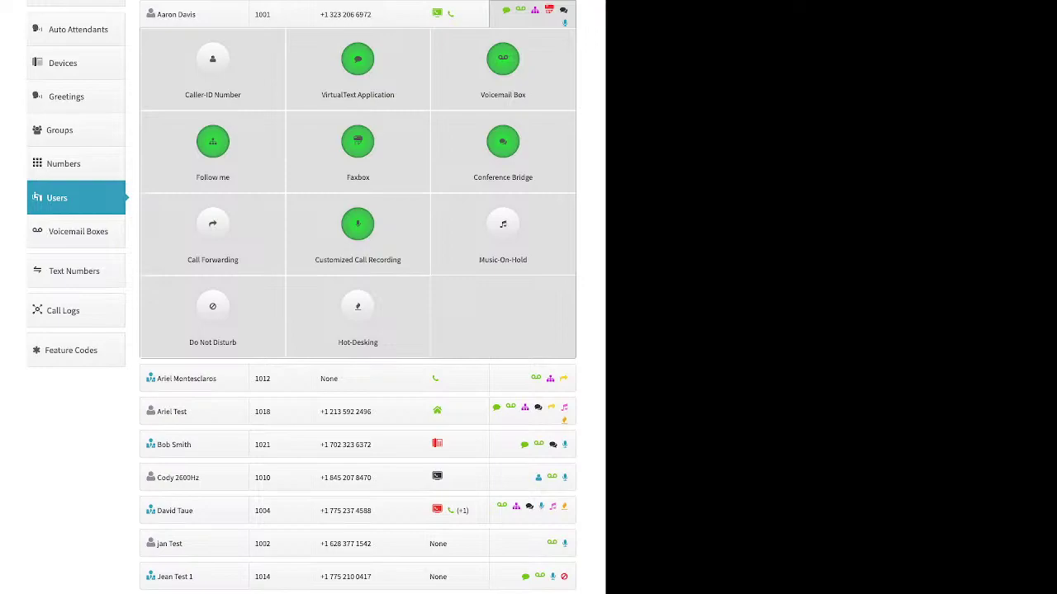
click(212, 312)
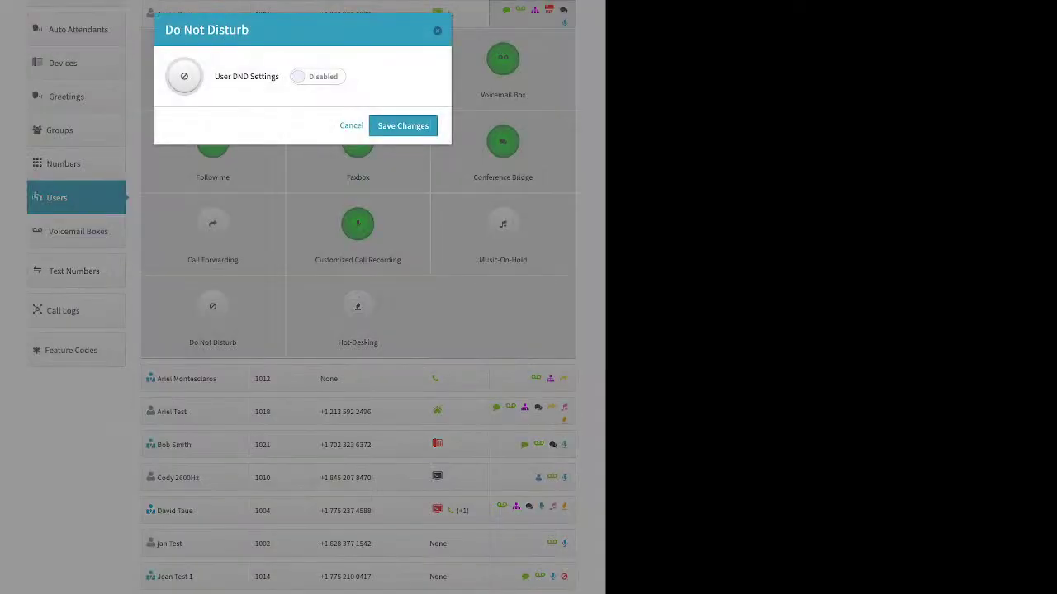
click(318, 76)
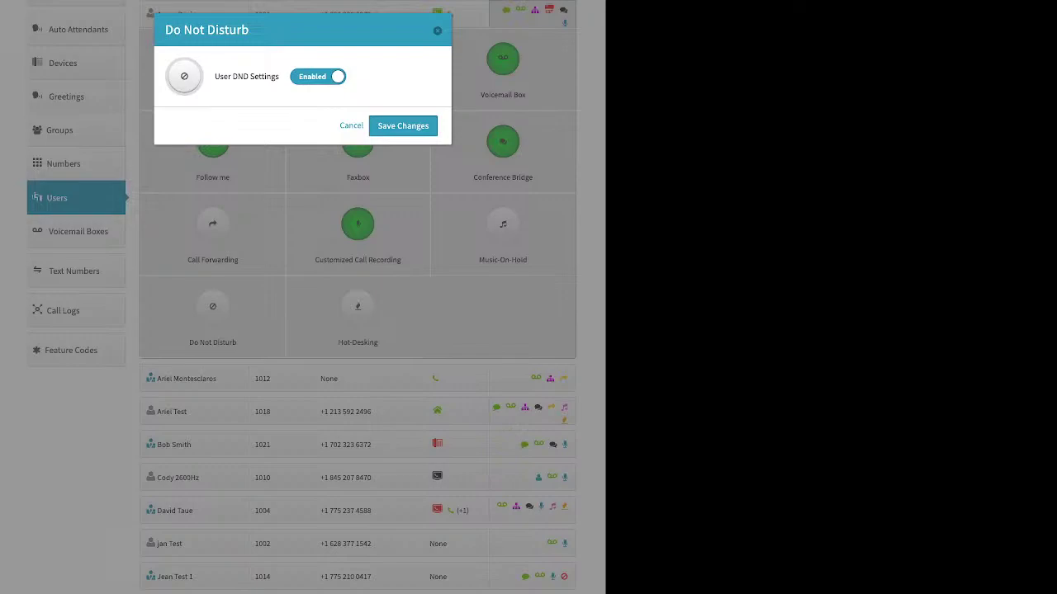
click(438, 30)
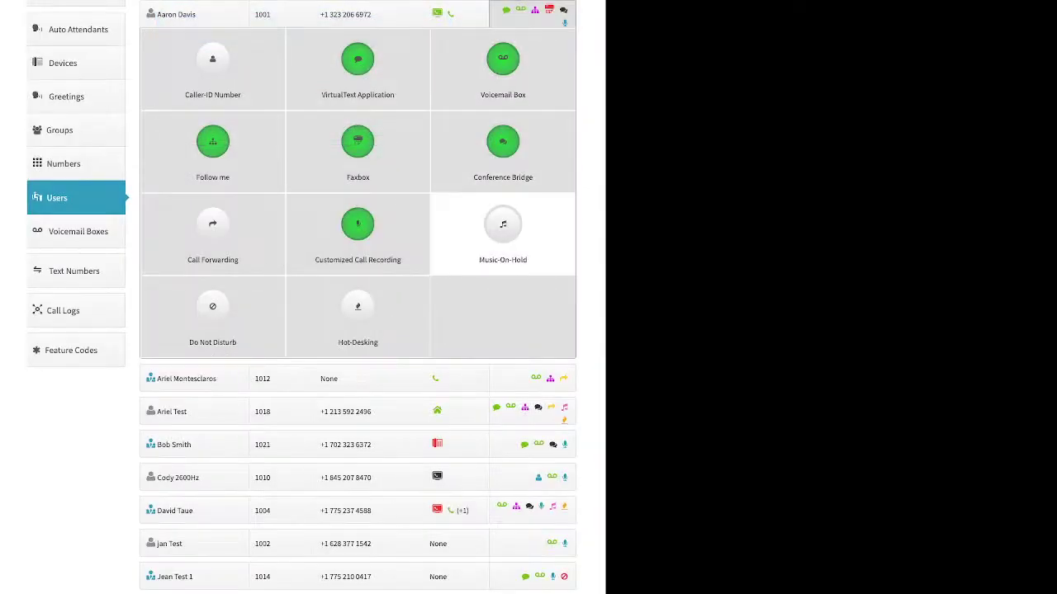
Step: Enable hot-desking for the user and review Hotdesk ID 1001 and the PIN option
click(358, 313)
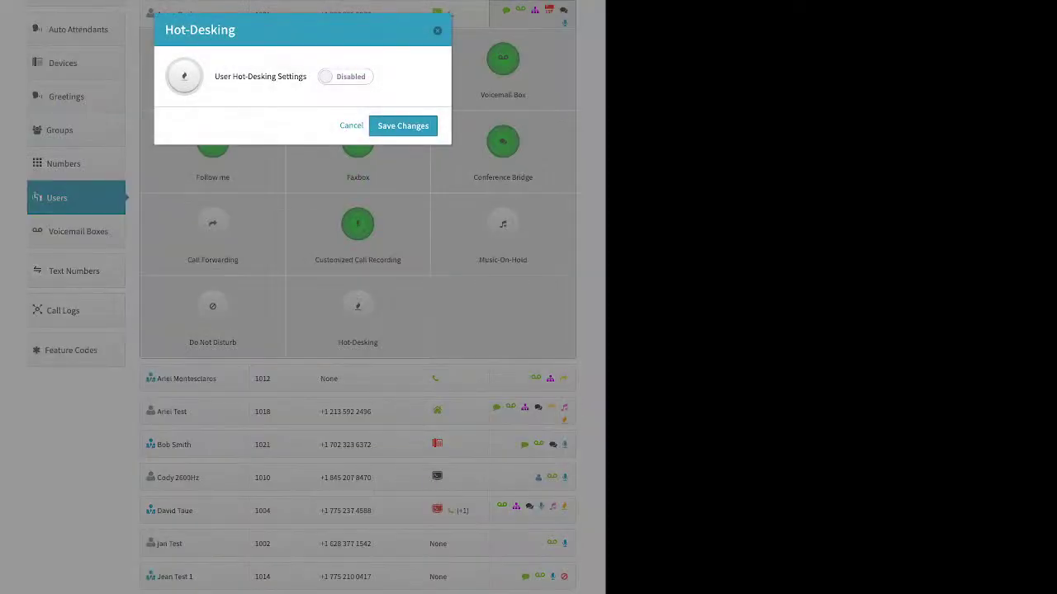
click(345, 76)
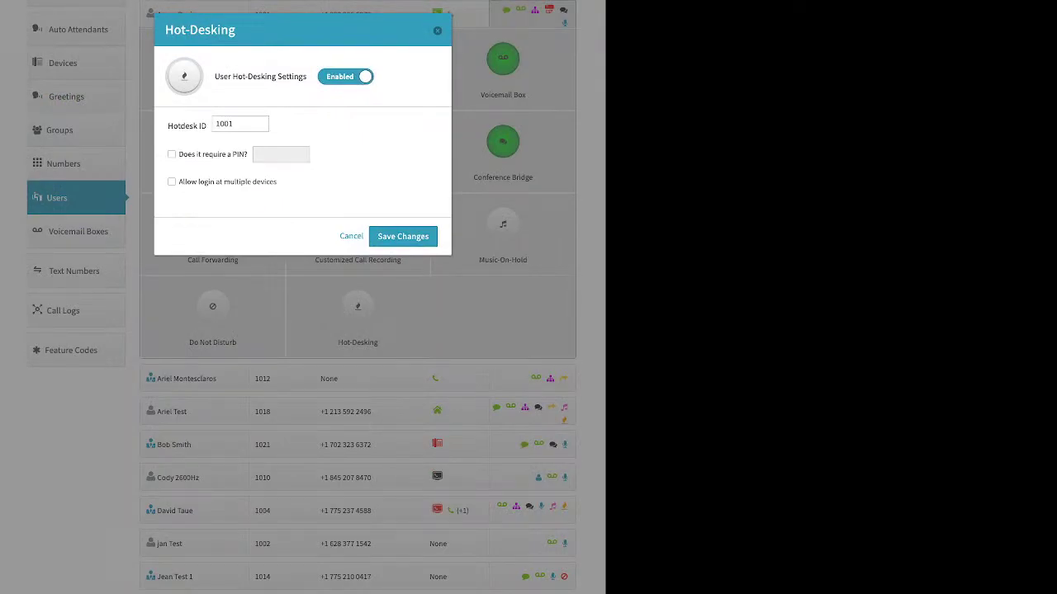
triple_click(186, 126)
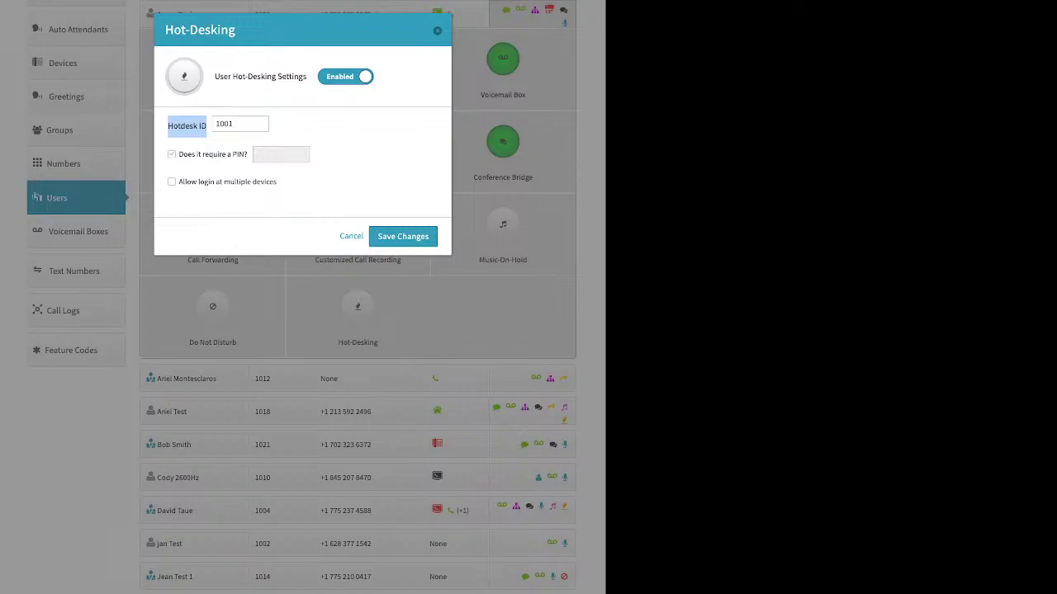
drag(179, 155, 247, 155)
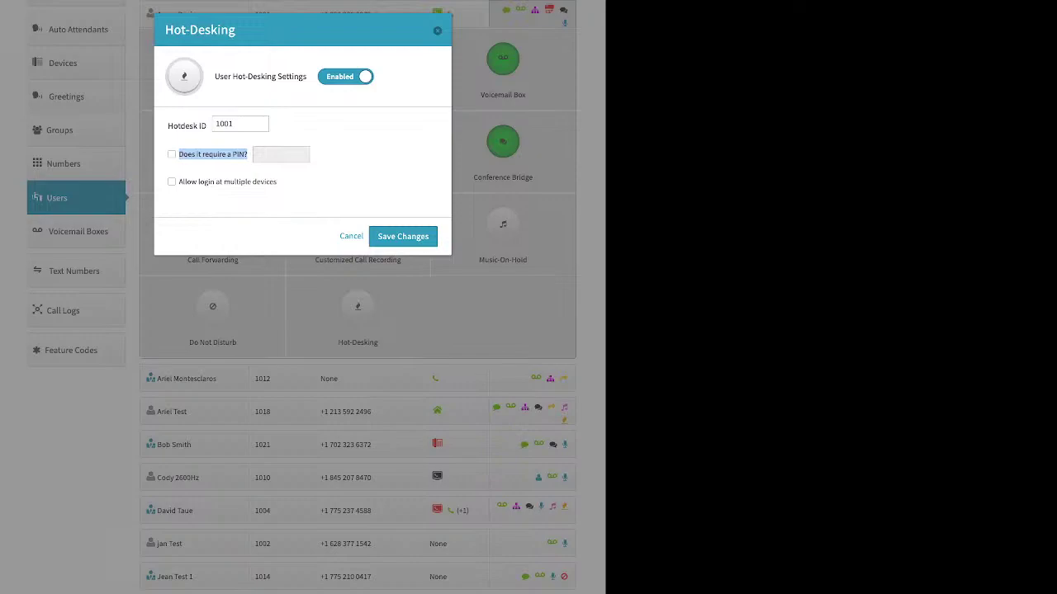
Step: Close the Hot-Desking settings without saving and go to the Groups list of four groups
key(Escape)
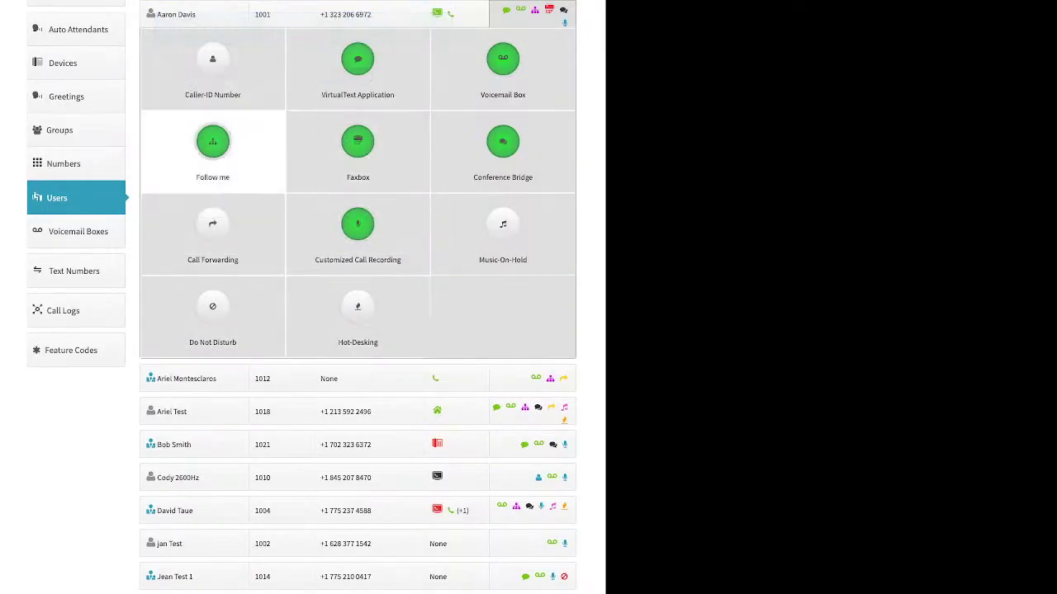
click(66, 131)
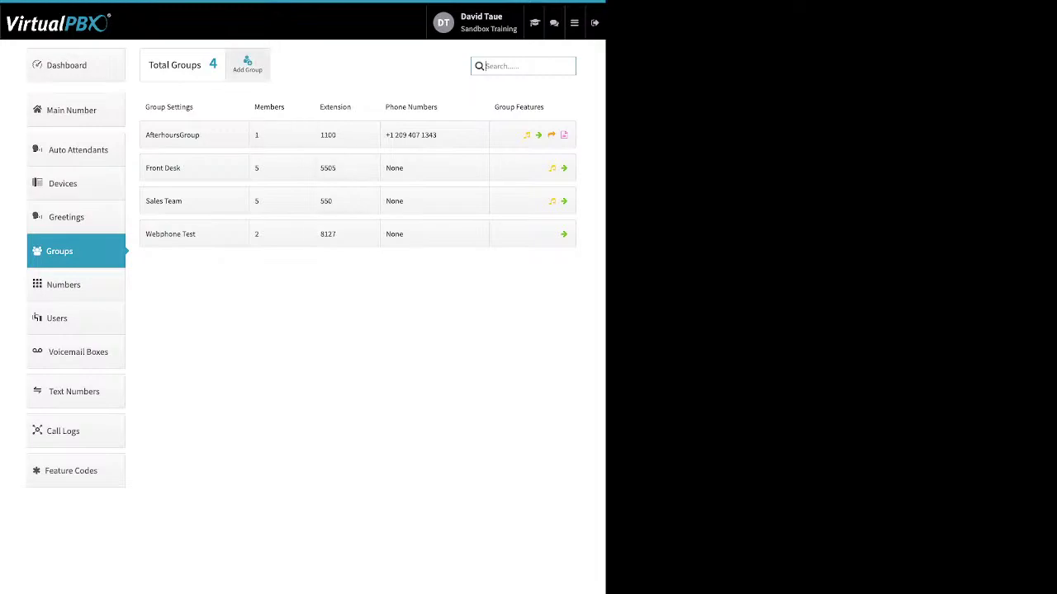
Step: Start a new group and drag five users into its Selected Users list
click(247, 64)
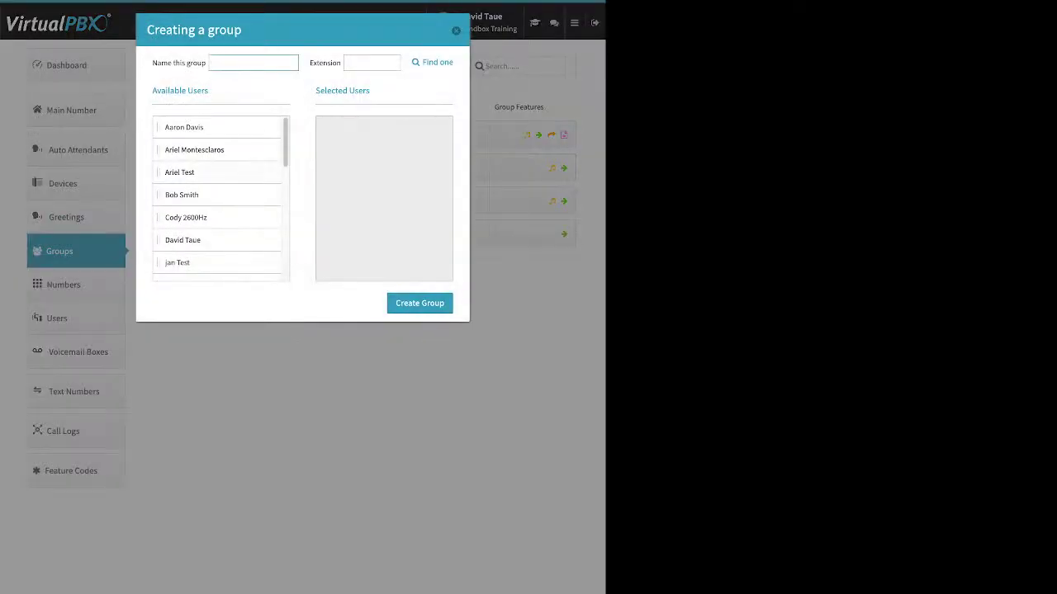
drag(152, 63, 198, 63)
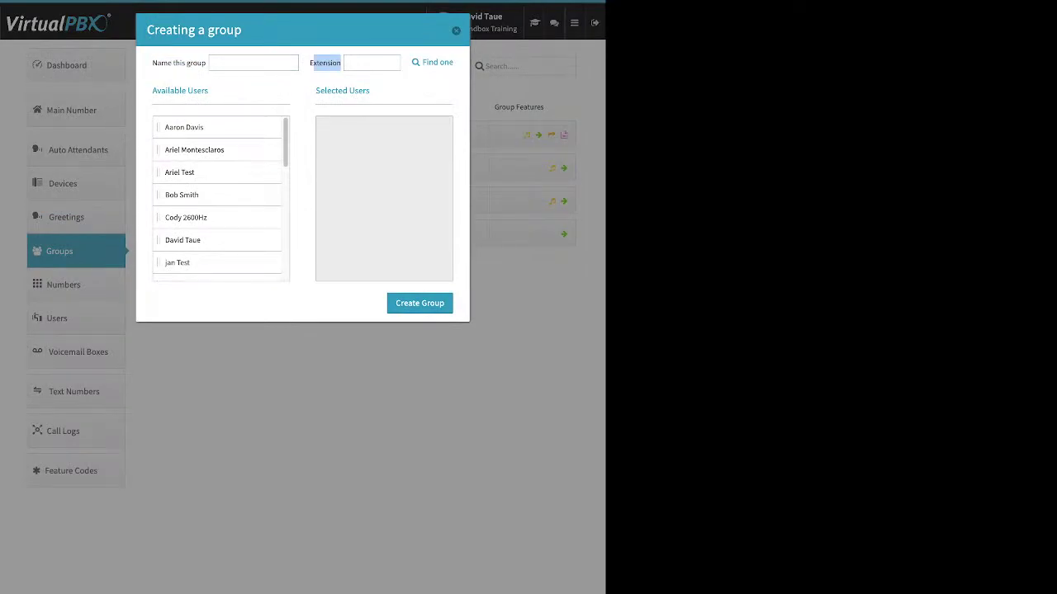
drag(184, 127, 355, 131)
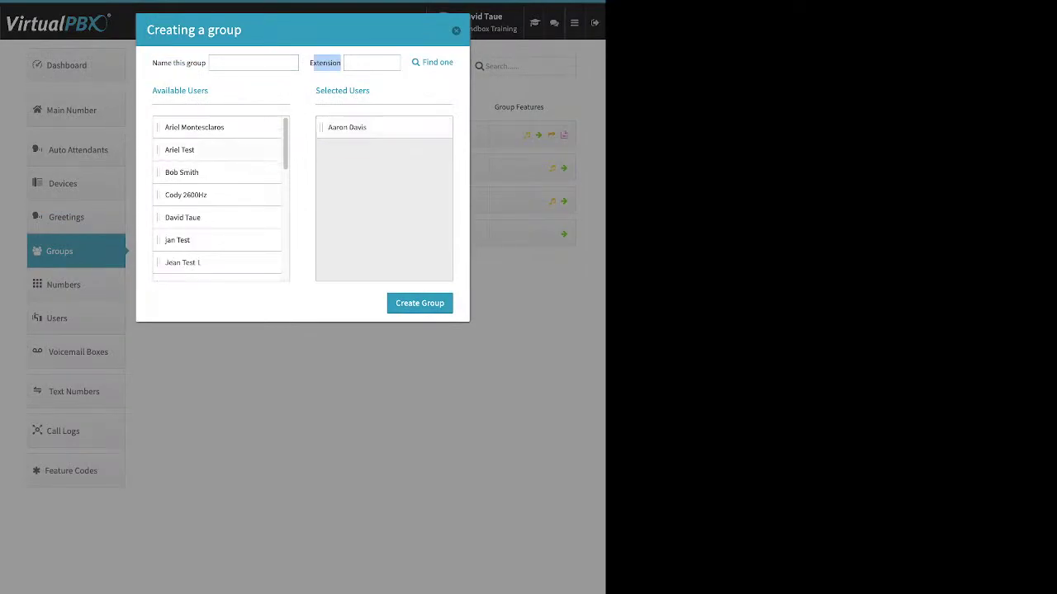
drag(190, 127, 355, 129)
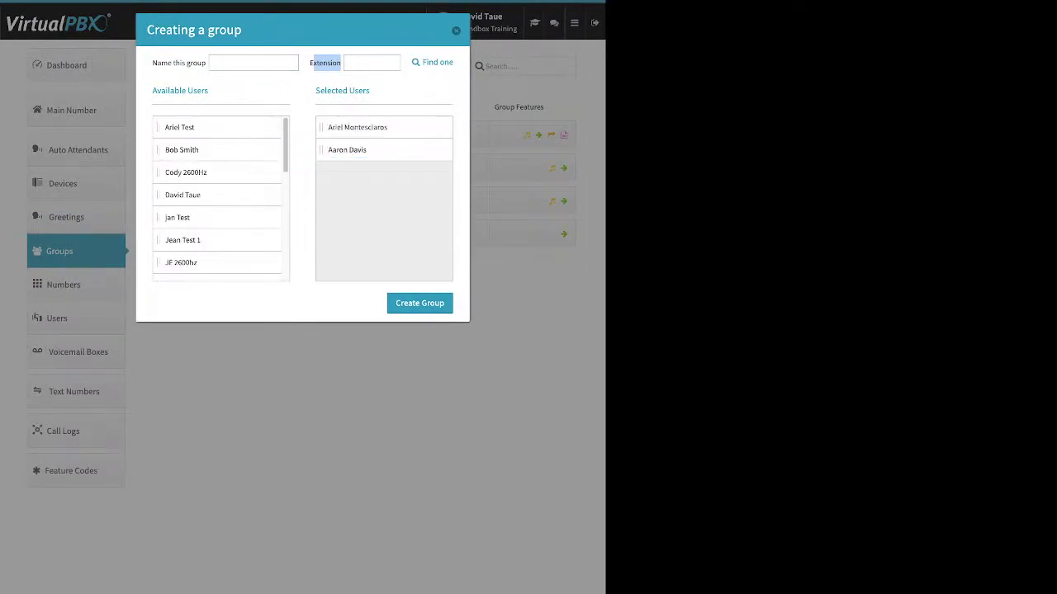
drag(186, 150, 347, 175)
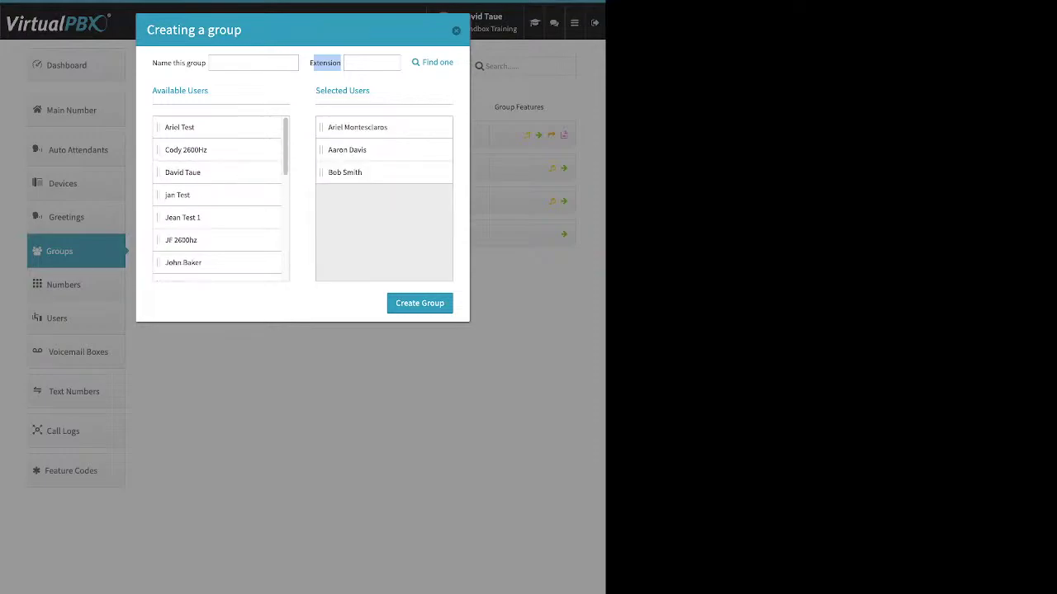
drag(183, 171, 346, 174)
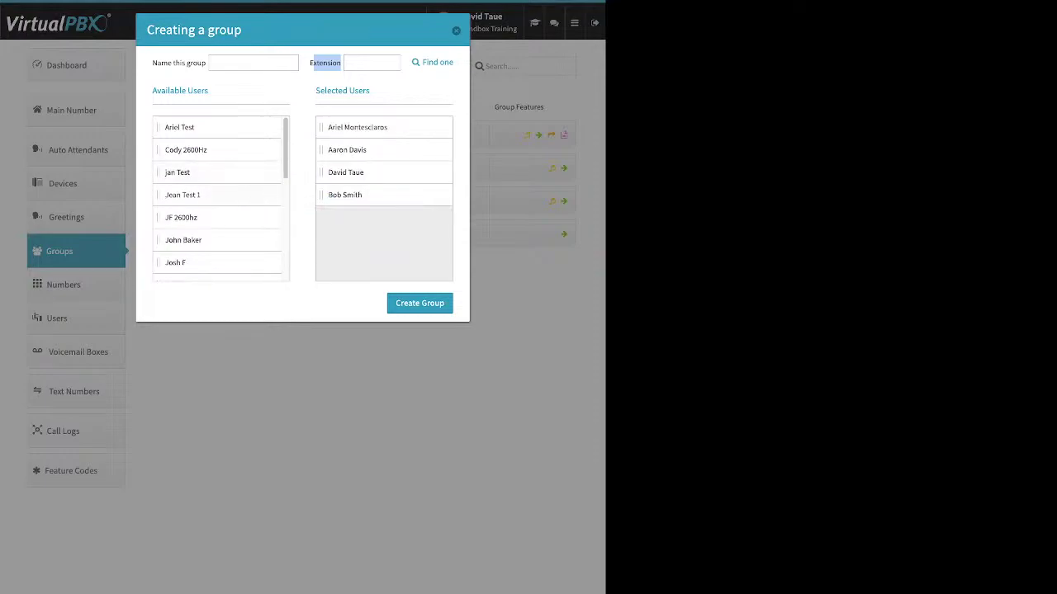
drag(183, 239, 183, 217)
drag(175, 263, 343, 195)
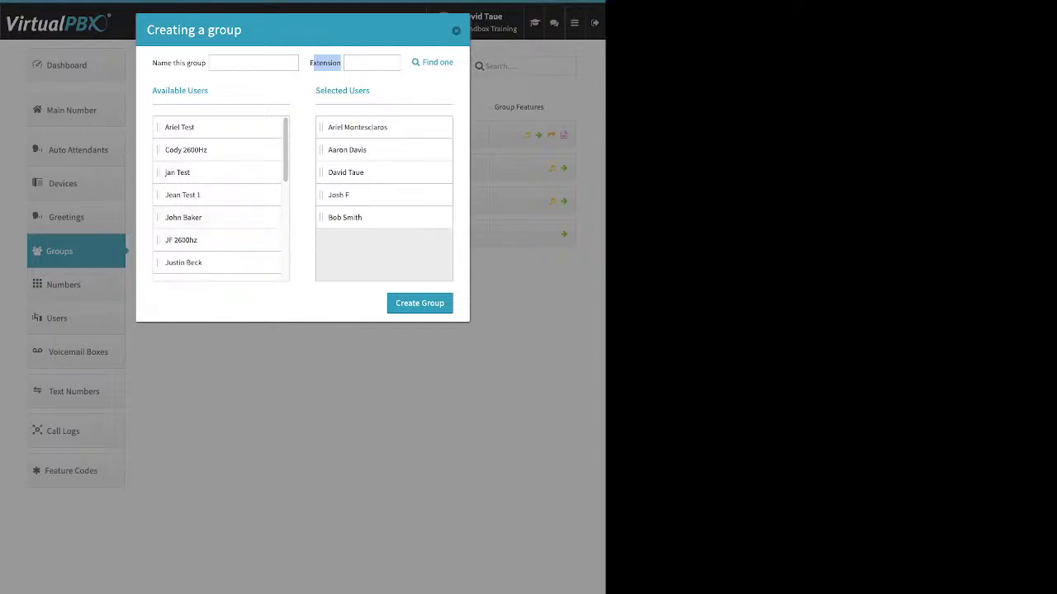
Step: Name the new group 'test' with extension 7777 and create it
click(253, 62)
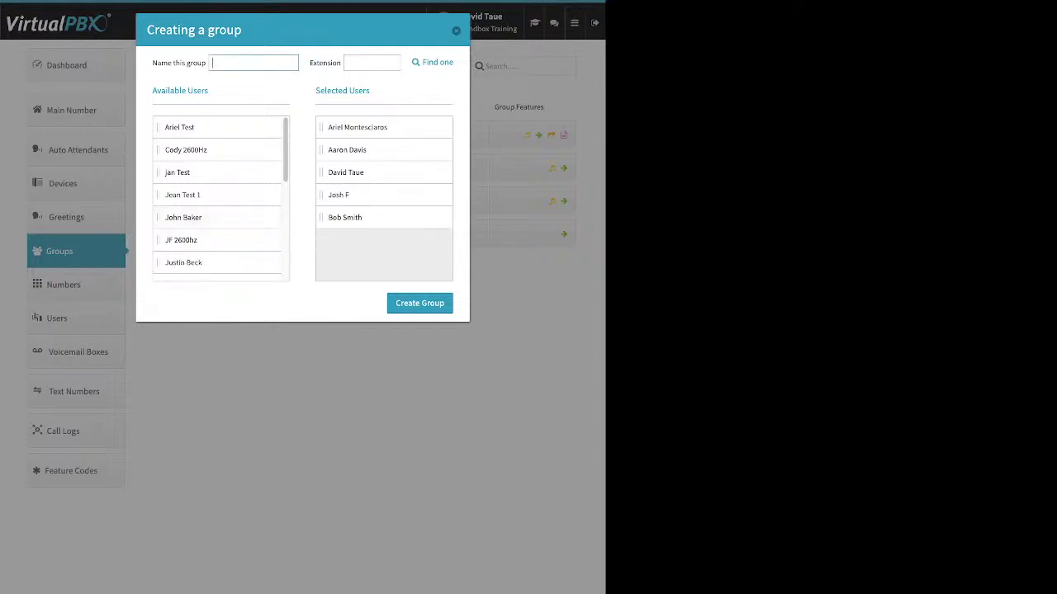
text(test)
key(Tab)
text(7777)
click(419, 303)
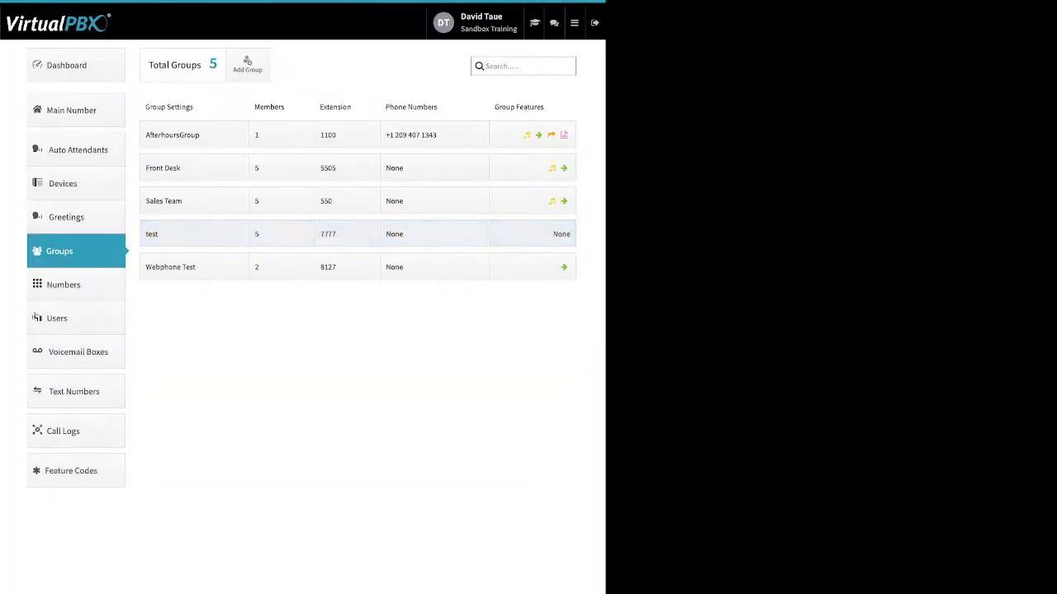
Step: Rename the test group to 'Training', keep group call attempts at 1, and save
click(194, 234)
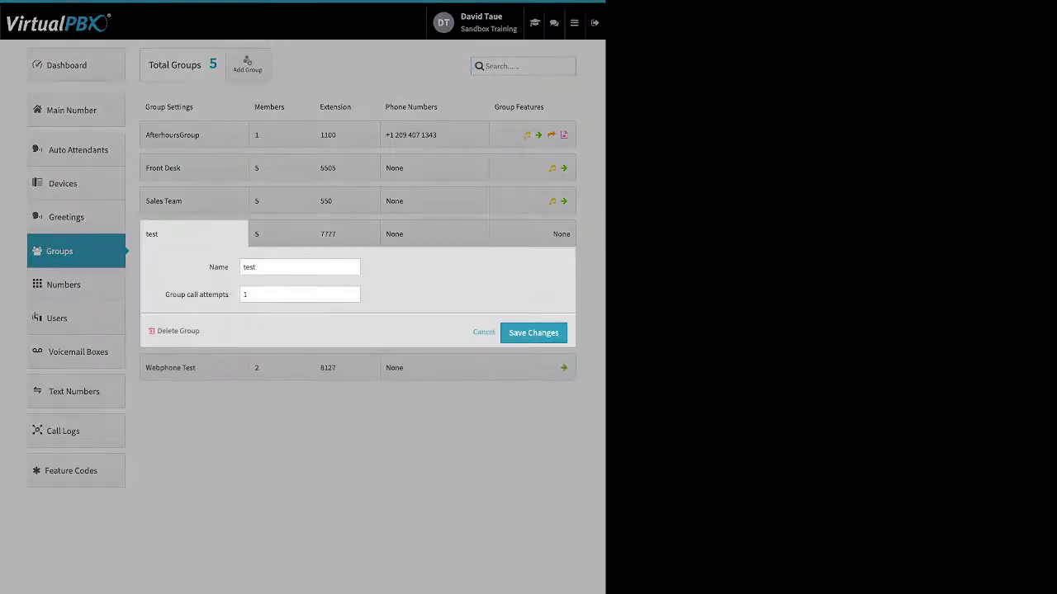
double_click(218, 266)
double_click(249, 267)
text(Training)
drag(165, 295, 229, 295)
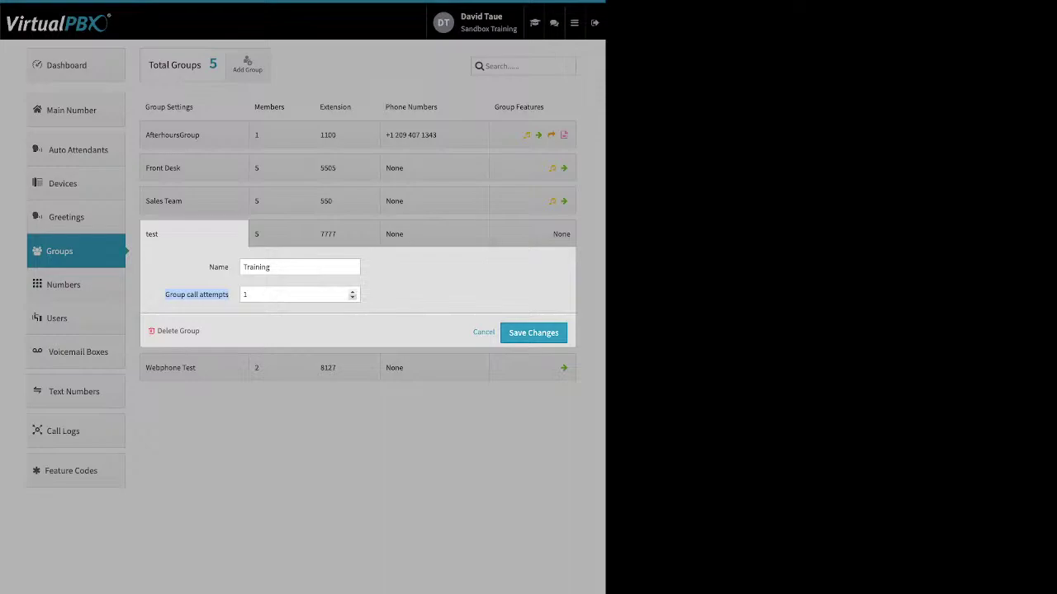
click(352, 291)
click(352, 298)
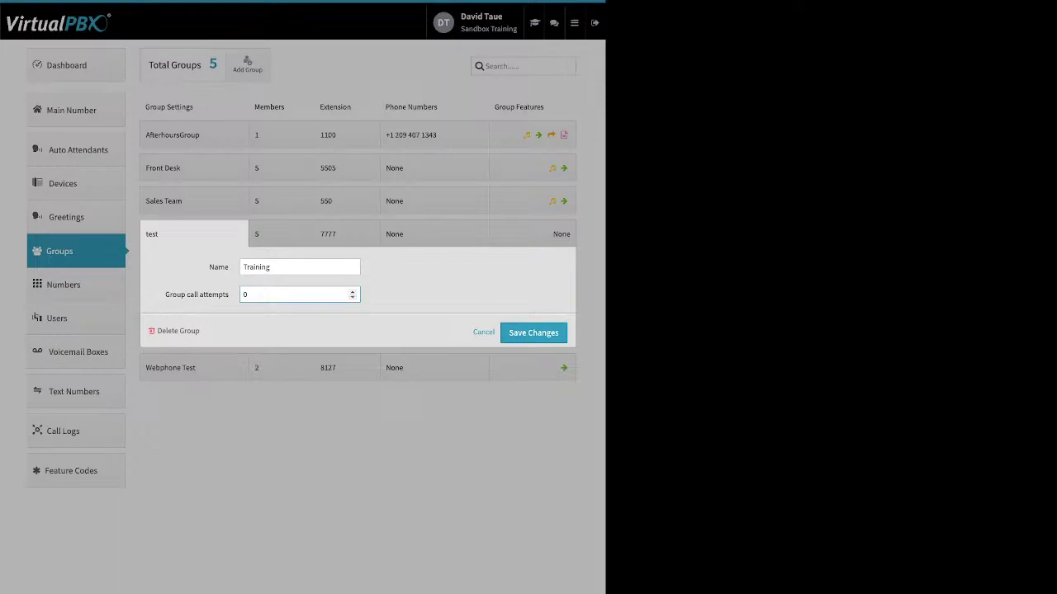
click(353, 292)
click(534, 333)
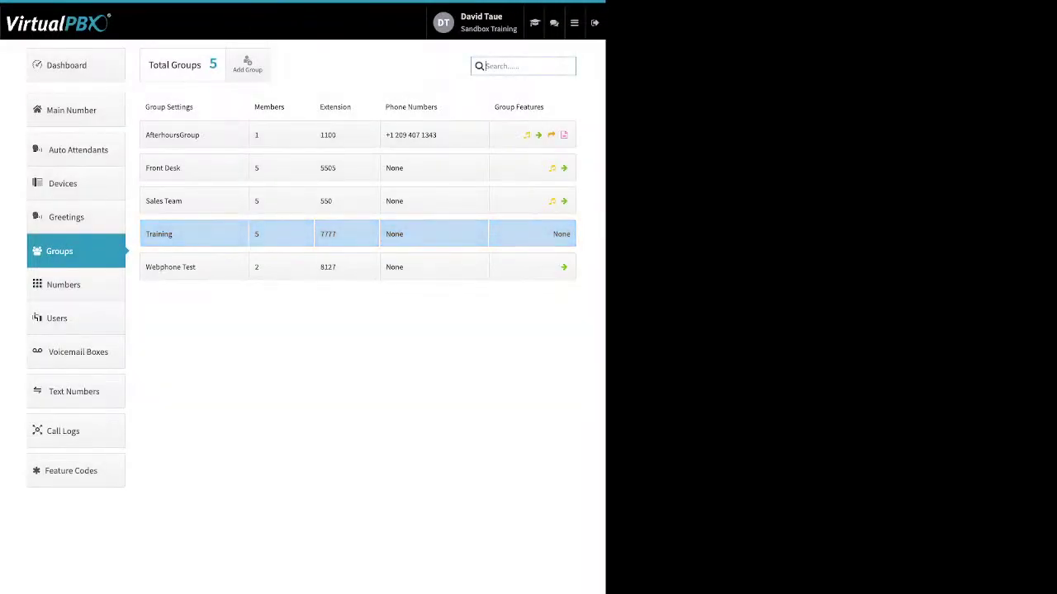
Step: Open Training's member ring settings and extend all five members' ring windows to 0–120 seconds
click(281, 234)
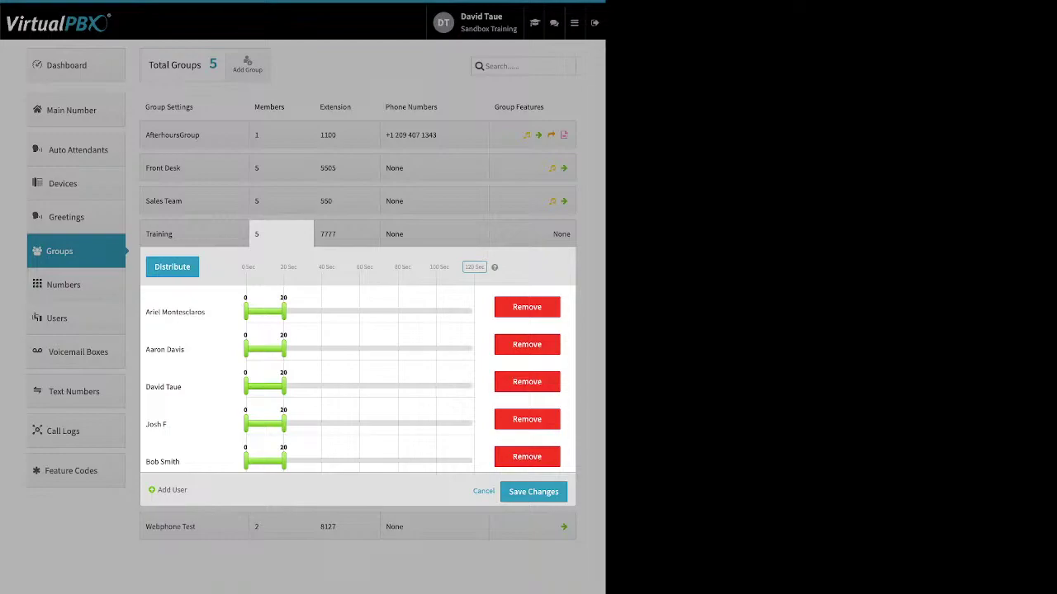
click(474, 266)
key(Return)
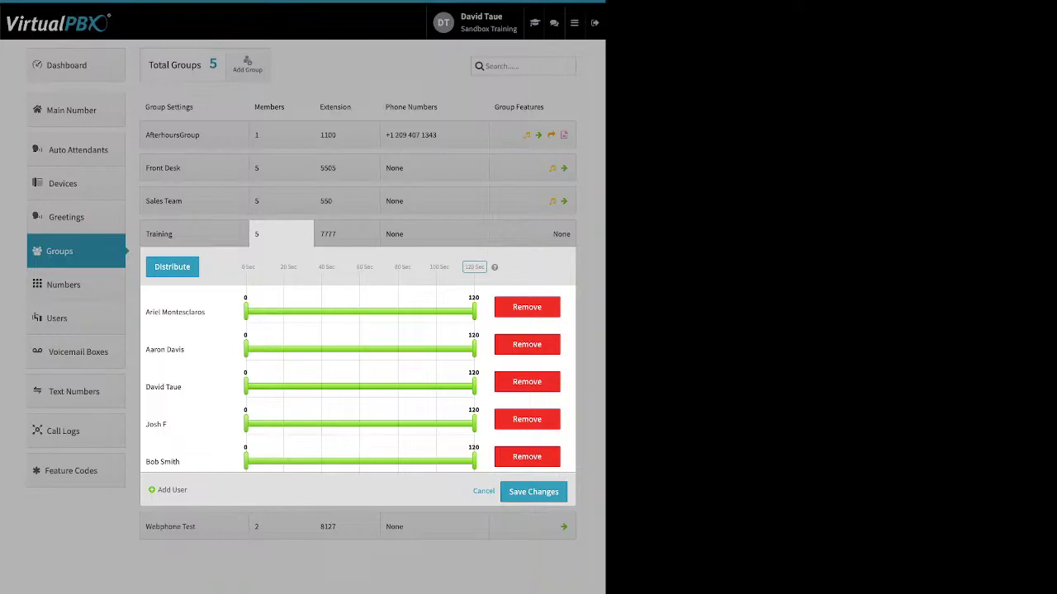
Step: Distribute the ring windows, then start members two, three and four at 0, 36 and 50 seconds
click(171, 266)
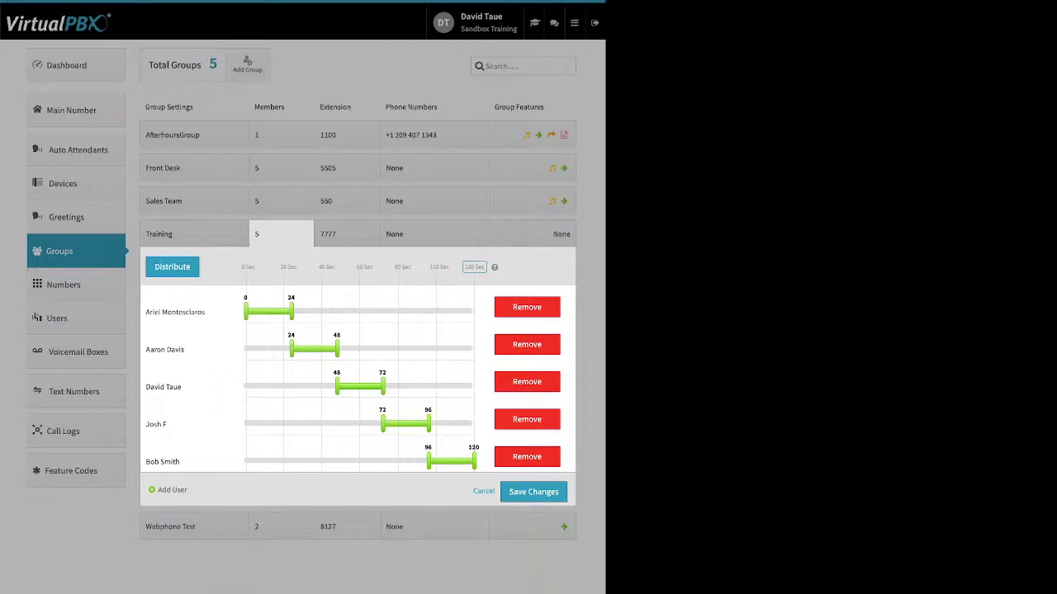
drag(337, 386, 314, 385)
drag(291, 348, 266, 349)
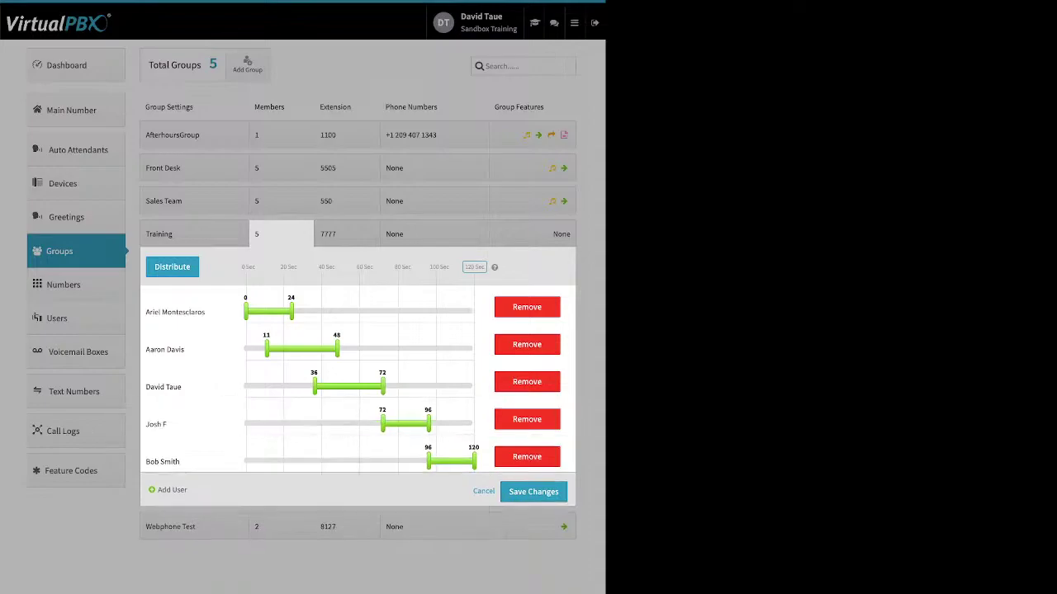
drag(382, 423, 340, 424)
drag(266, 349, 245, 349)
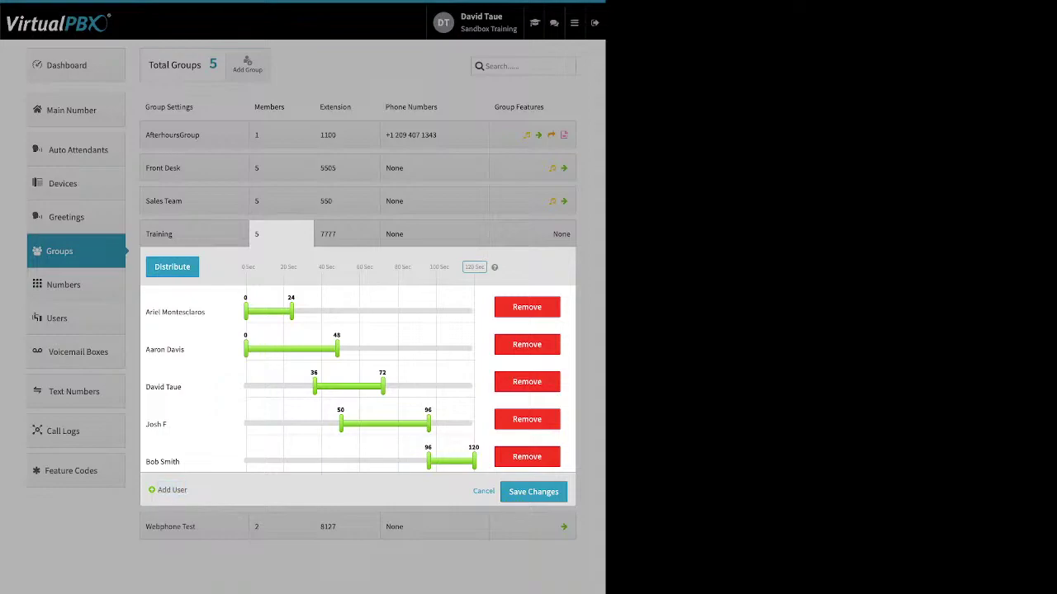
Step: Add three more users to the Training group, making eight members
click(170, 489)
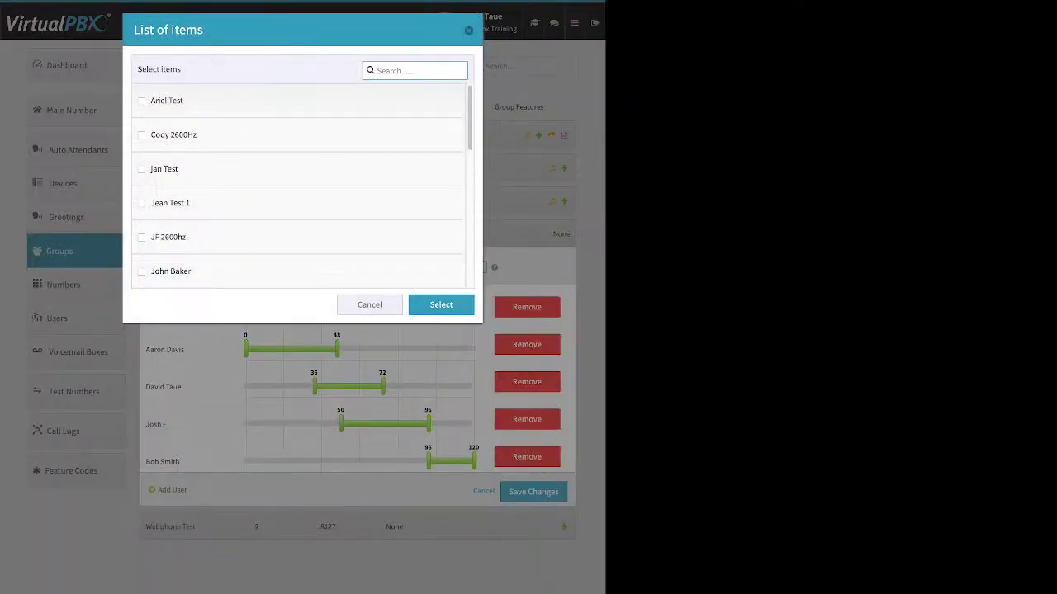
scroll(299, 186, down, 3)
scroll(299, 186, down, 1)
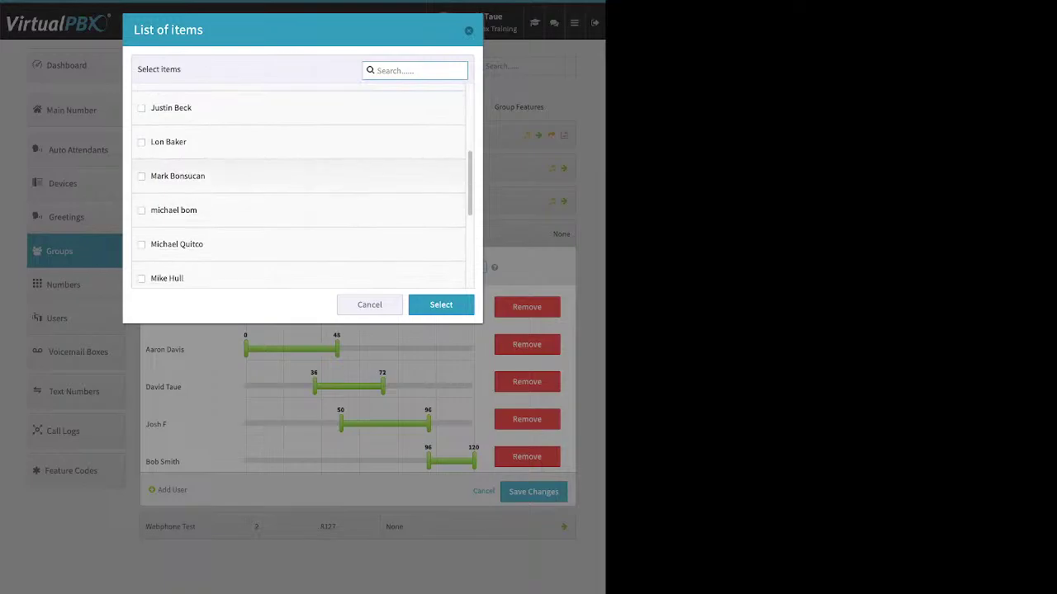
click(142, 177)
click(142, 210)
click(142, 245)
click(441, 305)
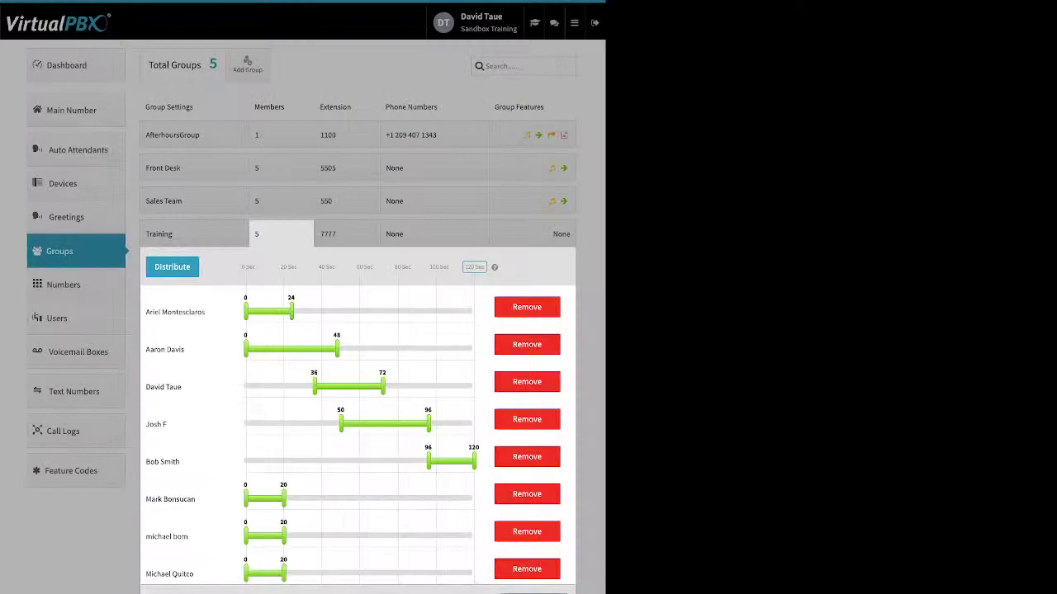
Step: Distribute the eight members, then set members two through eight to start ringing at 0 seconds
click(172, 267)
drag(446, 572, 245, 572)
drag(417, 535, 245, 535)
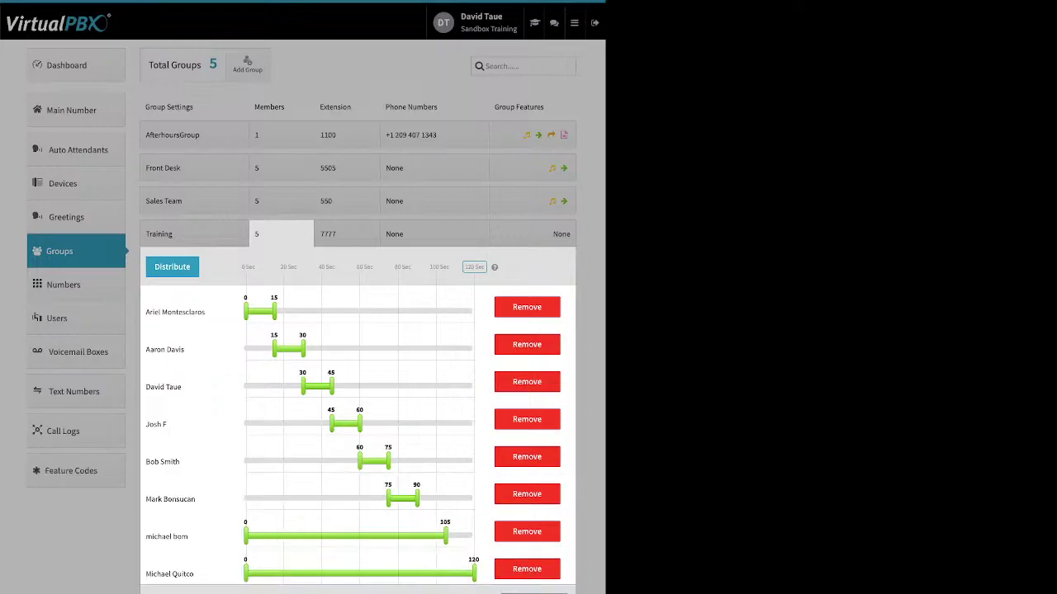
drag(359, 462, 245, 461)
drag(331, 424, 245, 425)
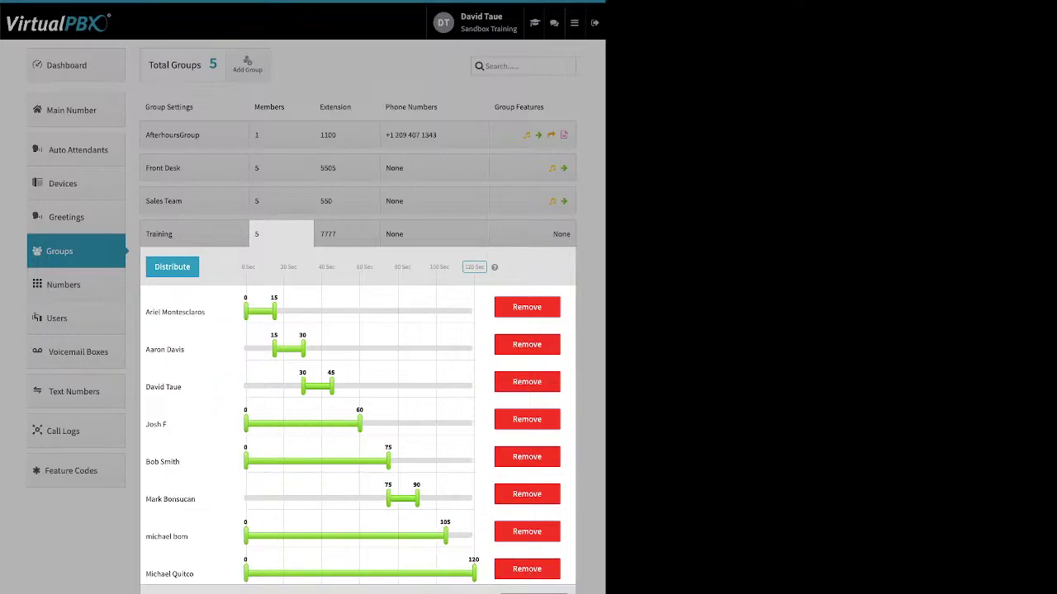
drag(302, 386, 245, 386)
drag(274, 349, 245, 349)
drag(388, 498, 245, 498)
Step: Reorder the members' ring list and redistribute them into consecutive 15-second windows
drag(169, 574, 190, 312)
drag(167, 574, 167, 349)
drag(175, 386, 175, 574)
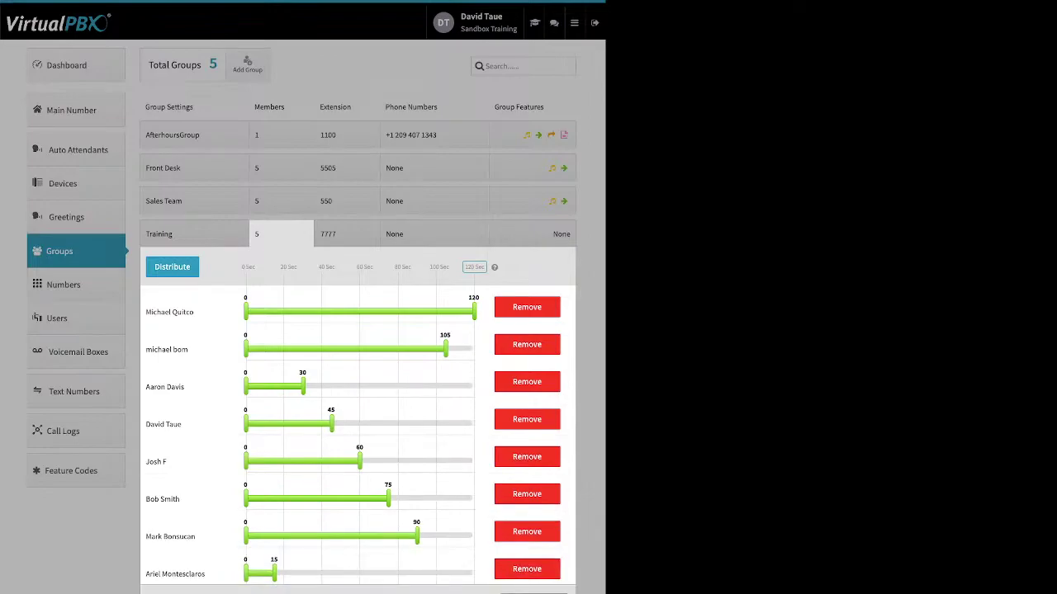
drag(170, 537, 171, 424)
click(172, 266)
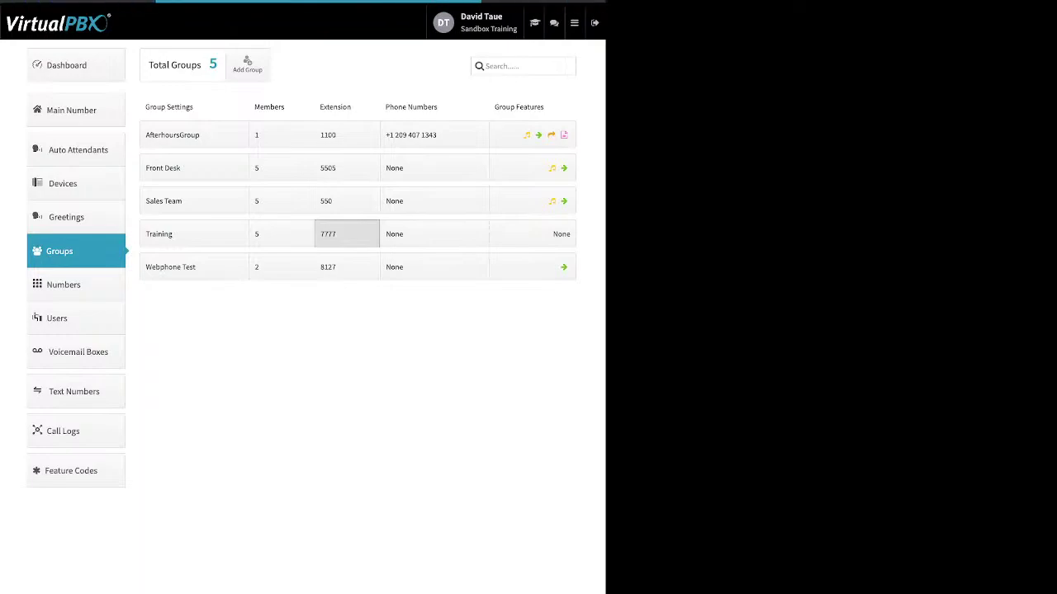
Step: Check Training's extension and empty phone numbers, then open its Ringback group feature
click(347, 234)
click(434, 234)
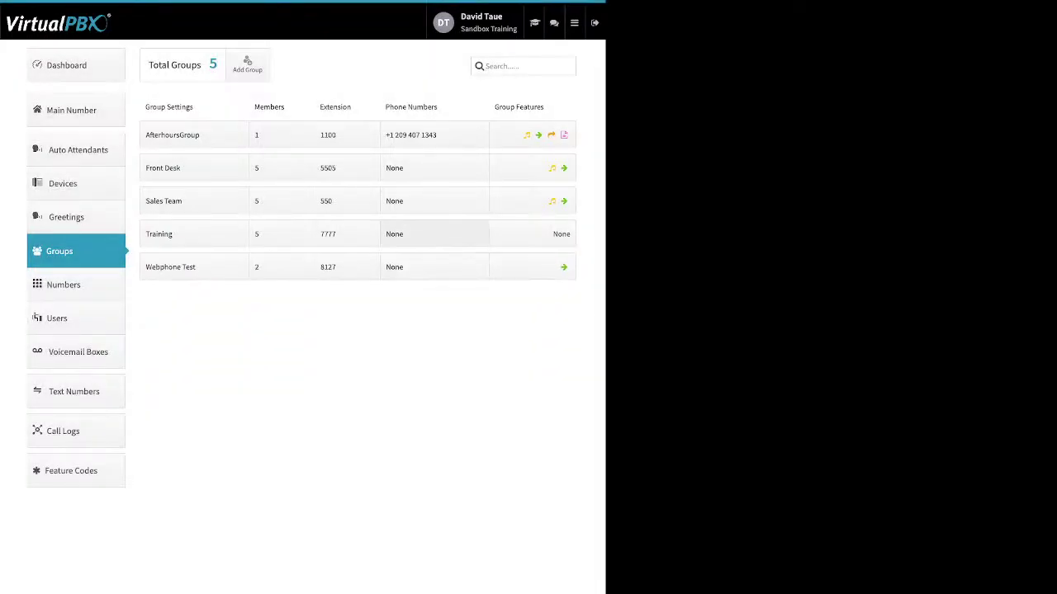
click(434, 234)
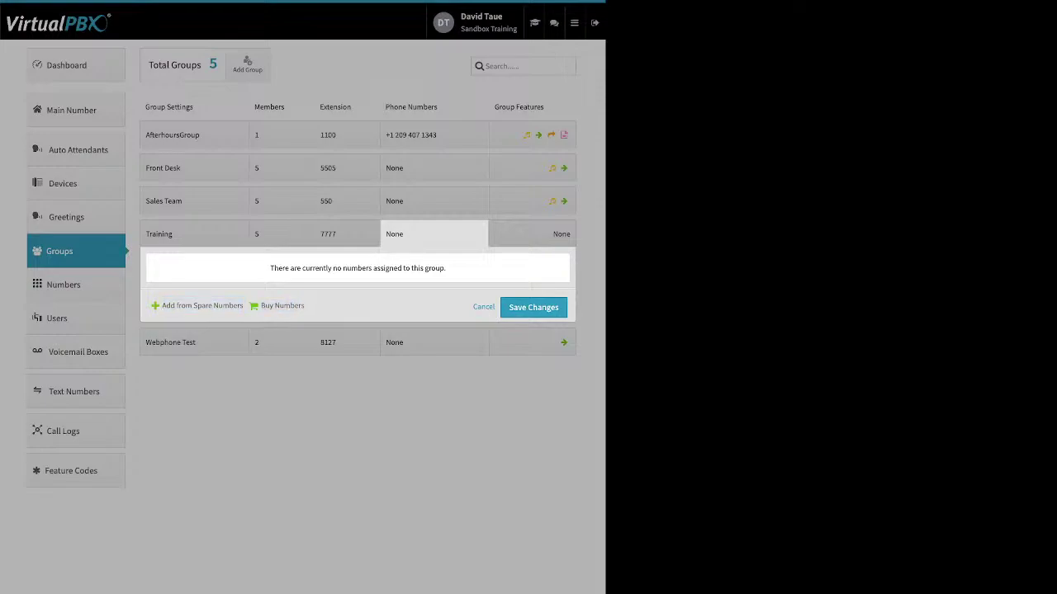
click(435, 202)
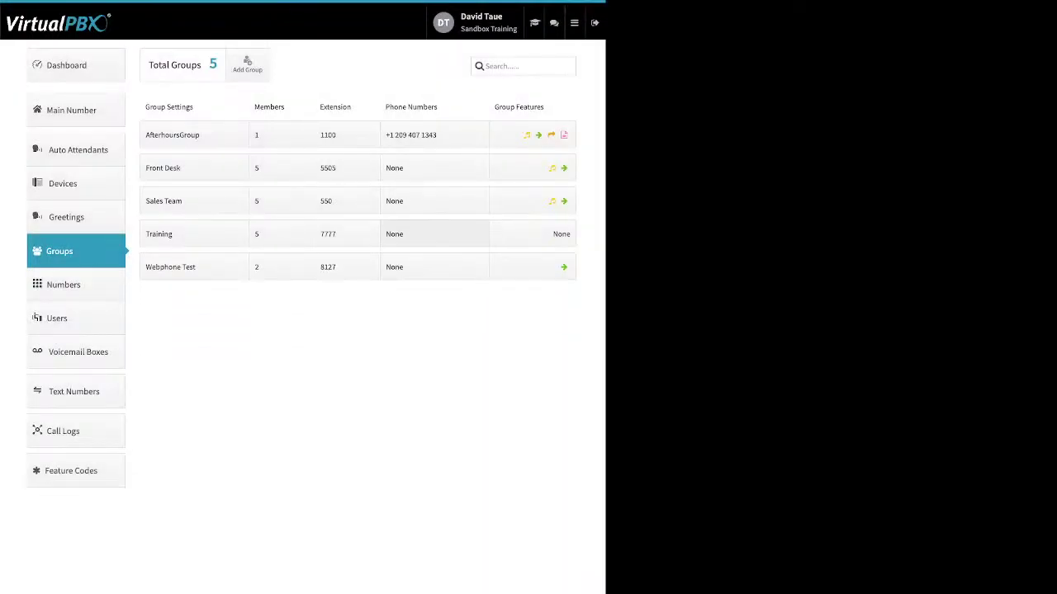
click(532, 234)
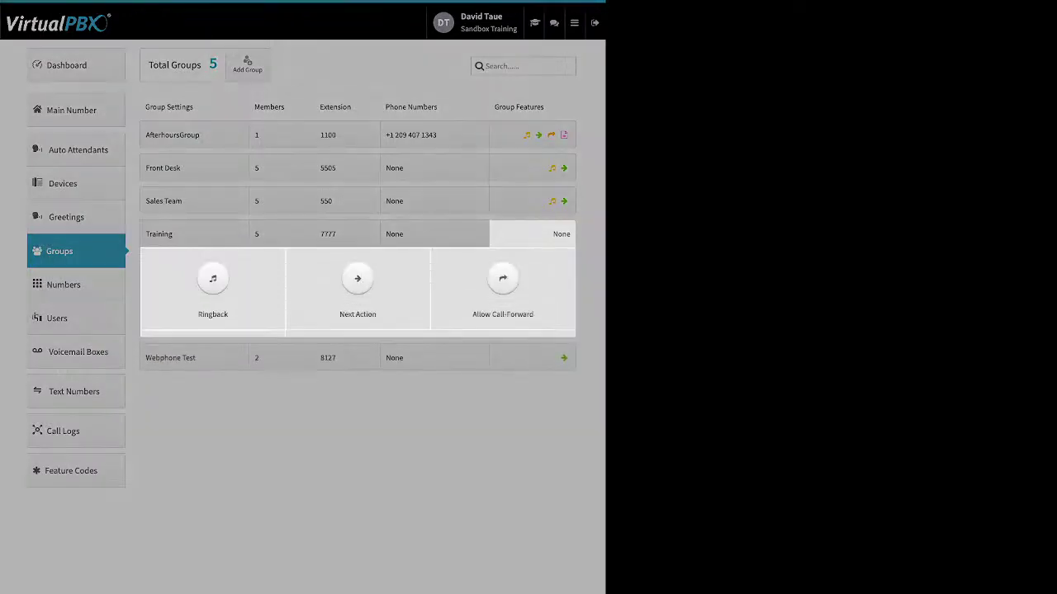
click(213, 278)
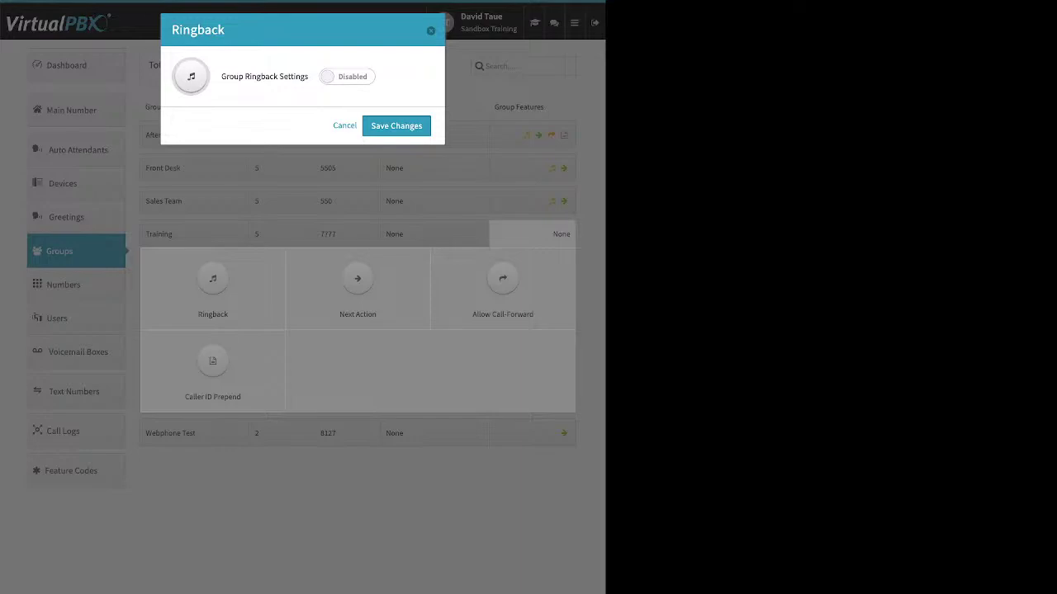
Step: Switch Training's group ringback to Enabled, reveal the upload option, then cancel without saving
drag(220, 76, 300, 76)
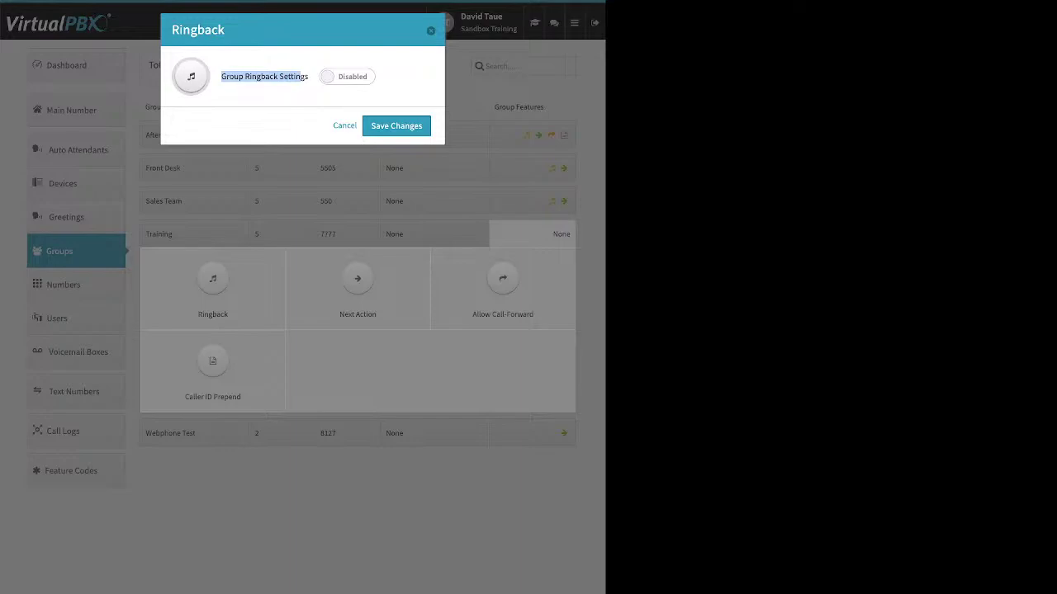
click(347, 76)
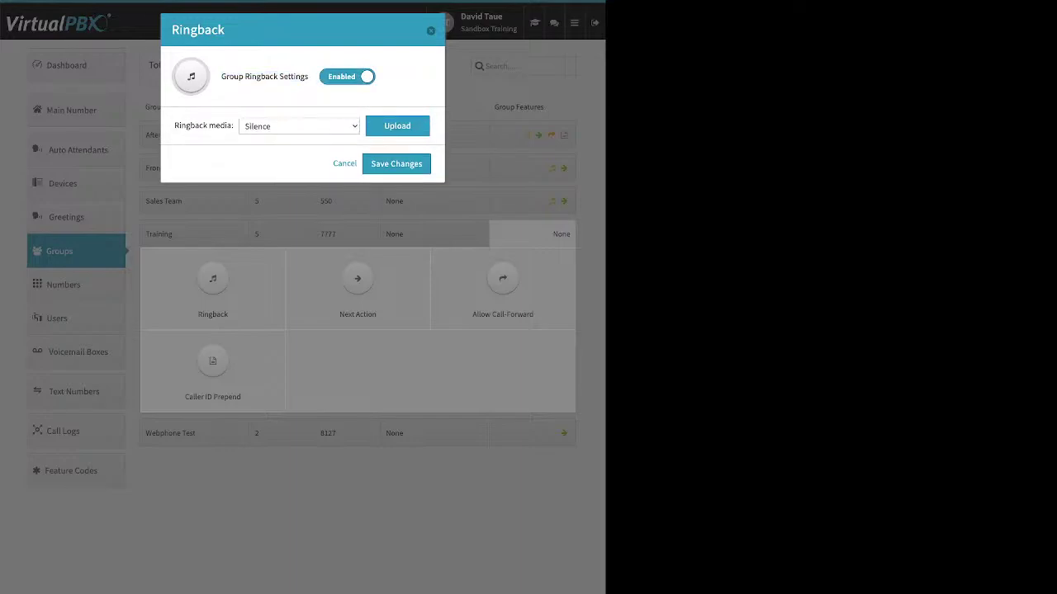
drag(182, 126, 232, 126)
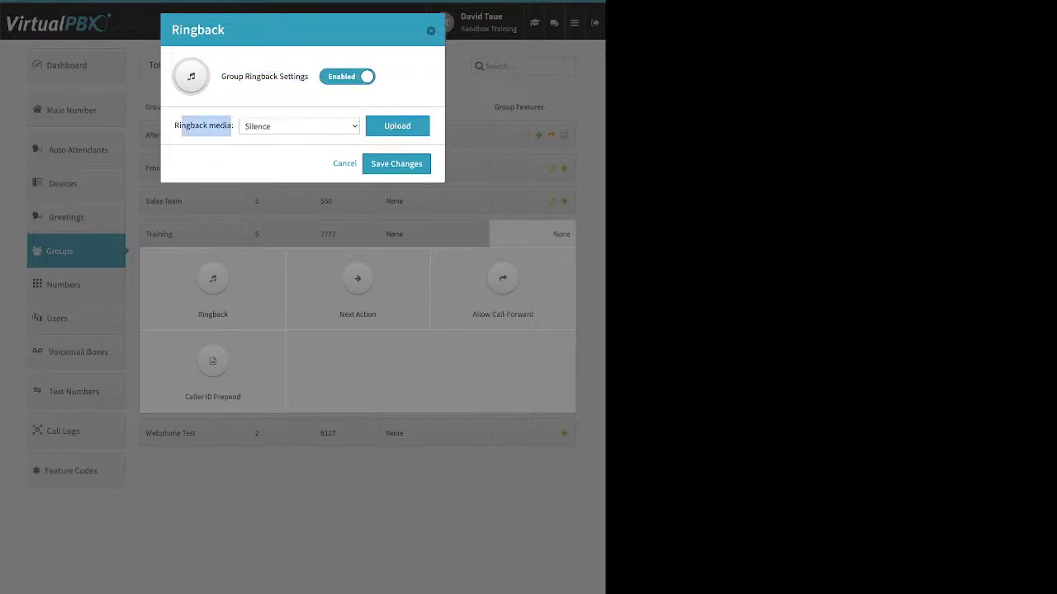
click(397, 126)
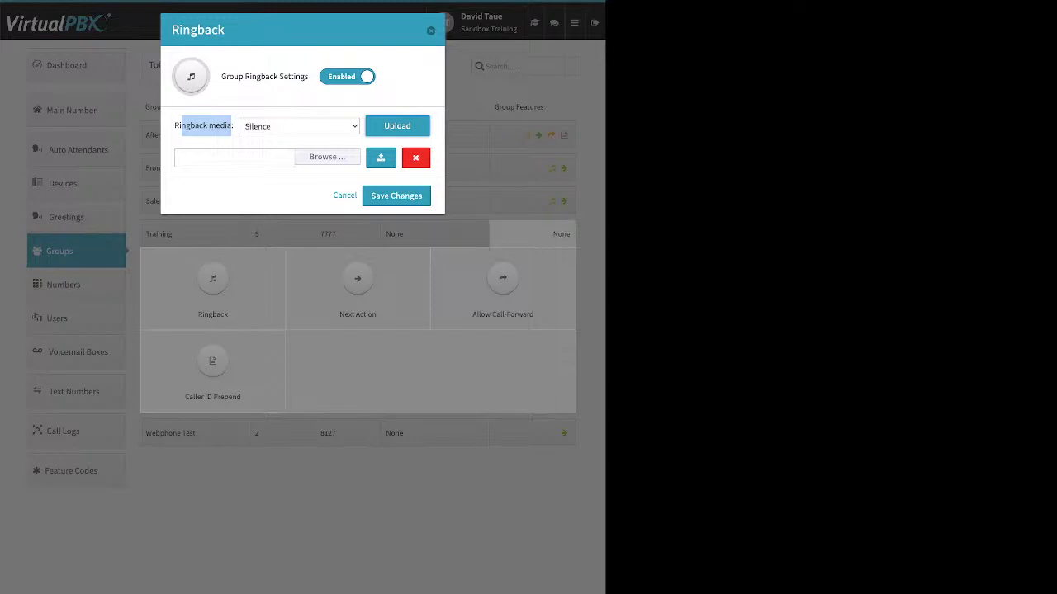
click(431, 31)
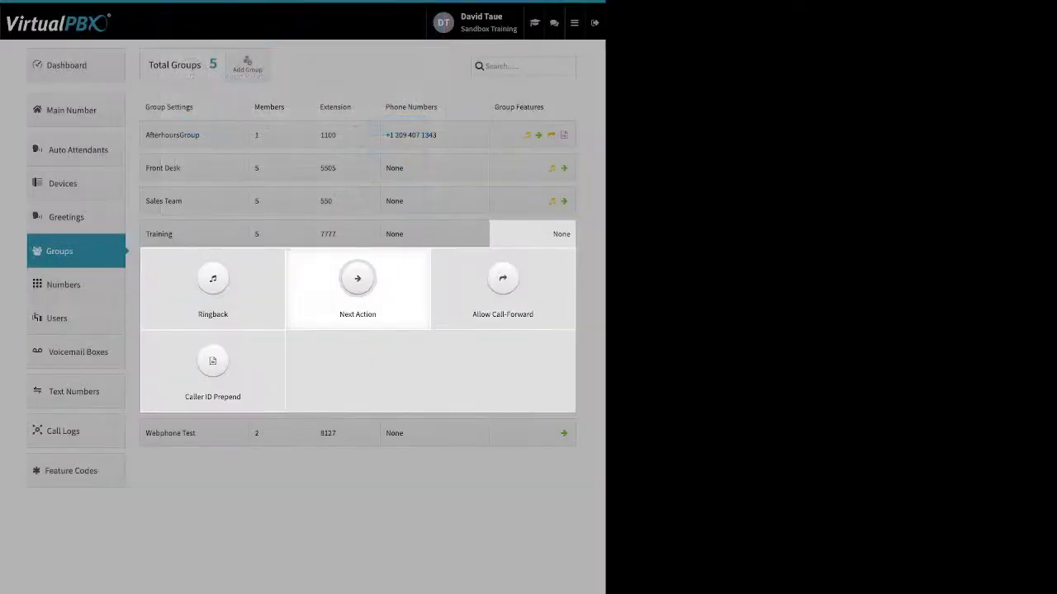
Step: Enable Training's Next Action to forward unanswered calls to the FrontDesk VM voicemail box, and save
click(357, 281)
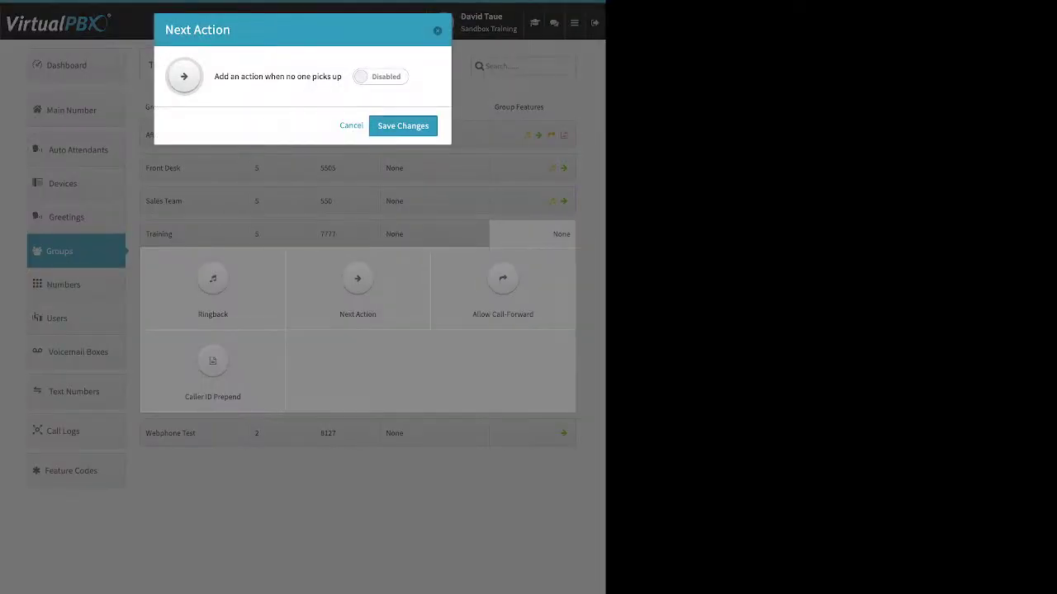
mouse_move(224, 77)
mouse_down()
mouse_move(214, 77)
mouse_move(341, 77)
mouse_move(244, 76)
mouse_up()
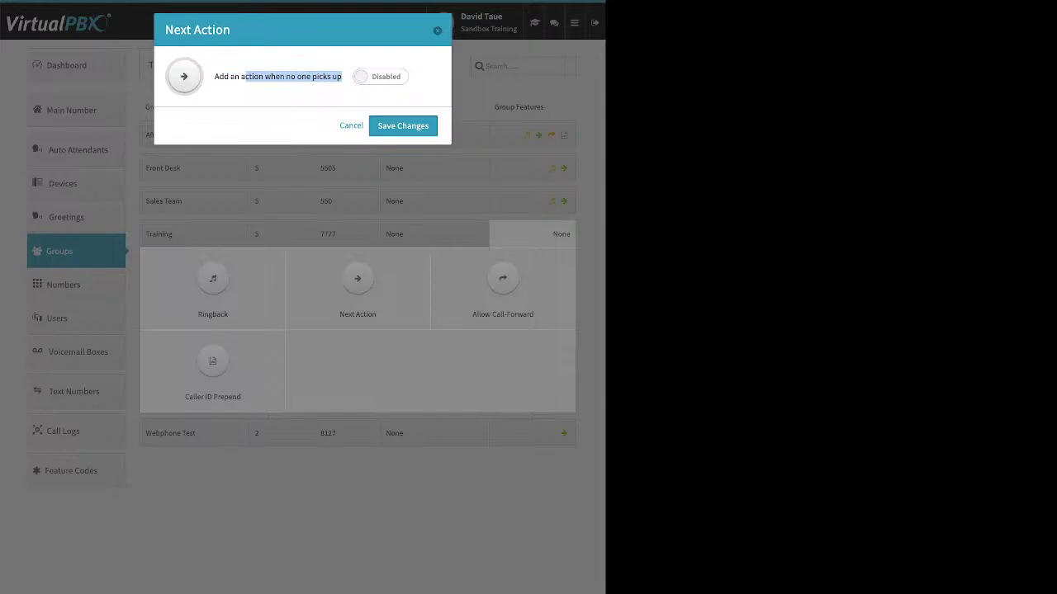
click(381, 76)
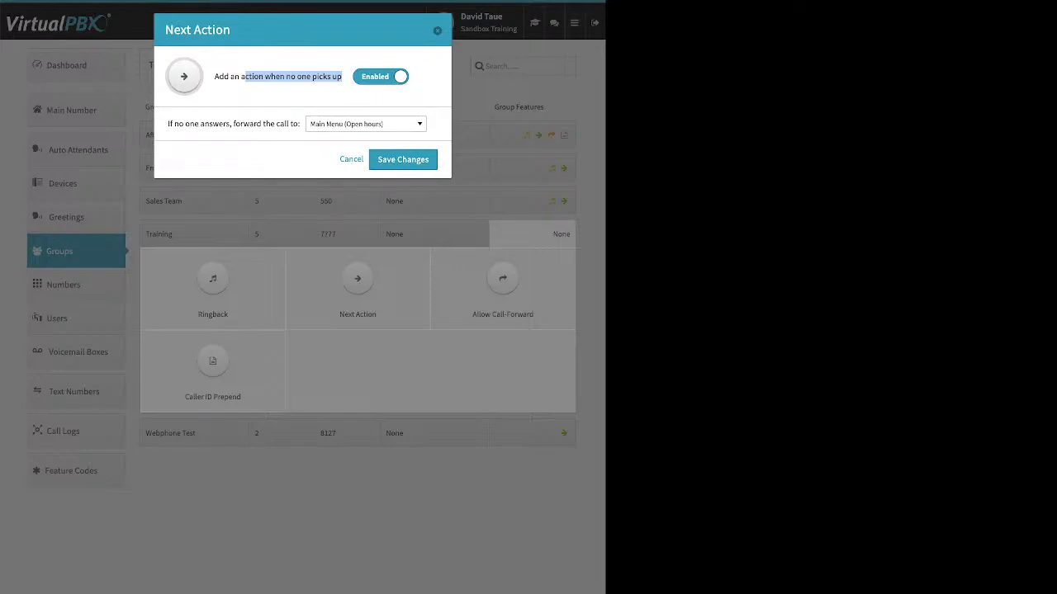
click(366, 124)
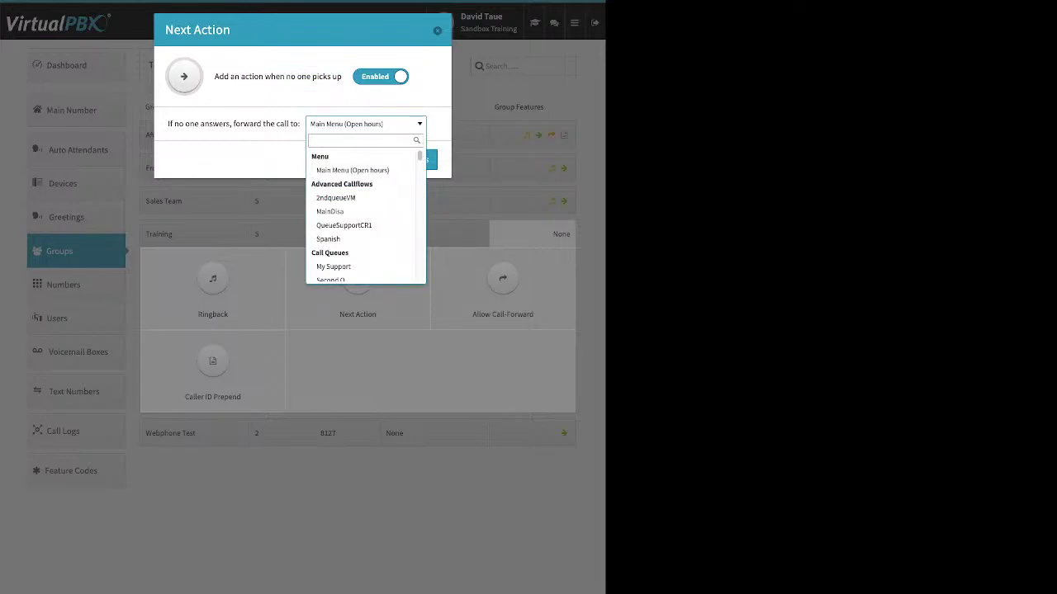
scroll(366, 225, down, 1)
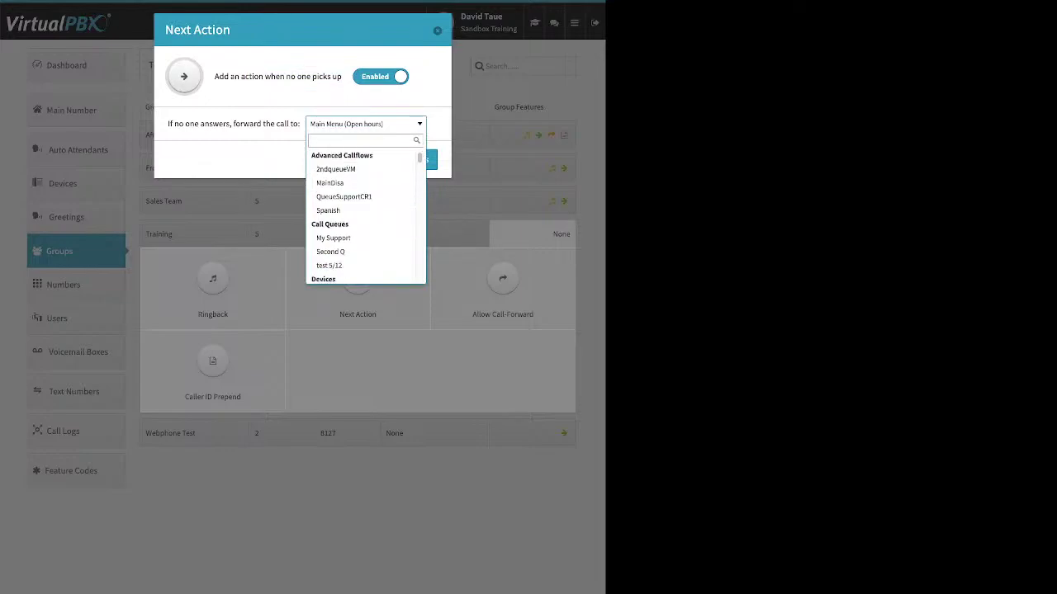
scroll(361, 230, down, 1)
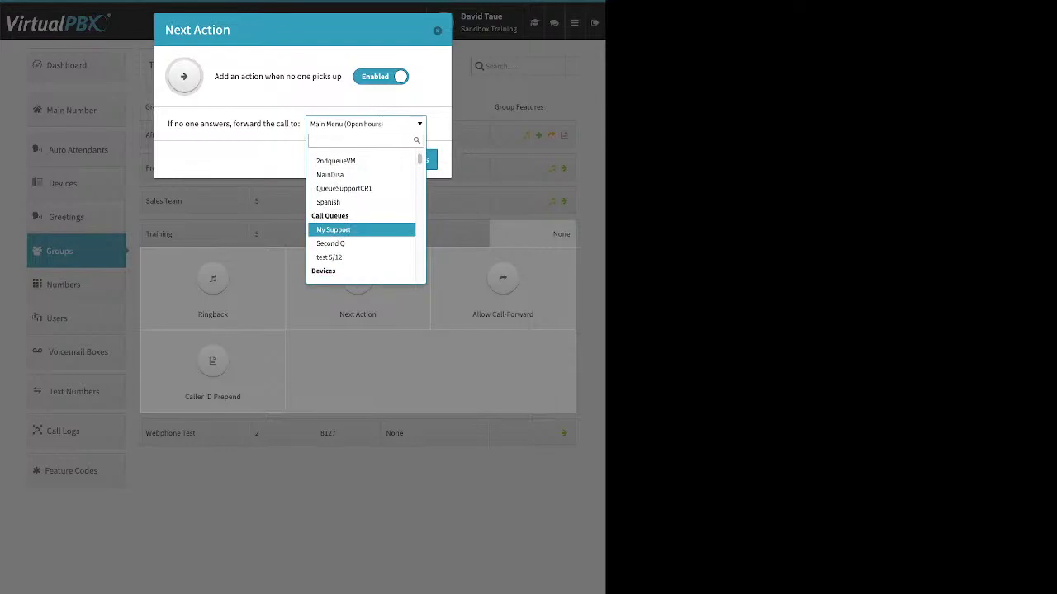
scroll(361, 229, down, 4)
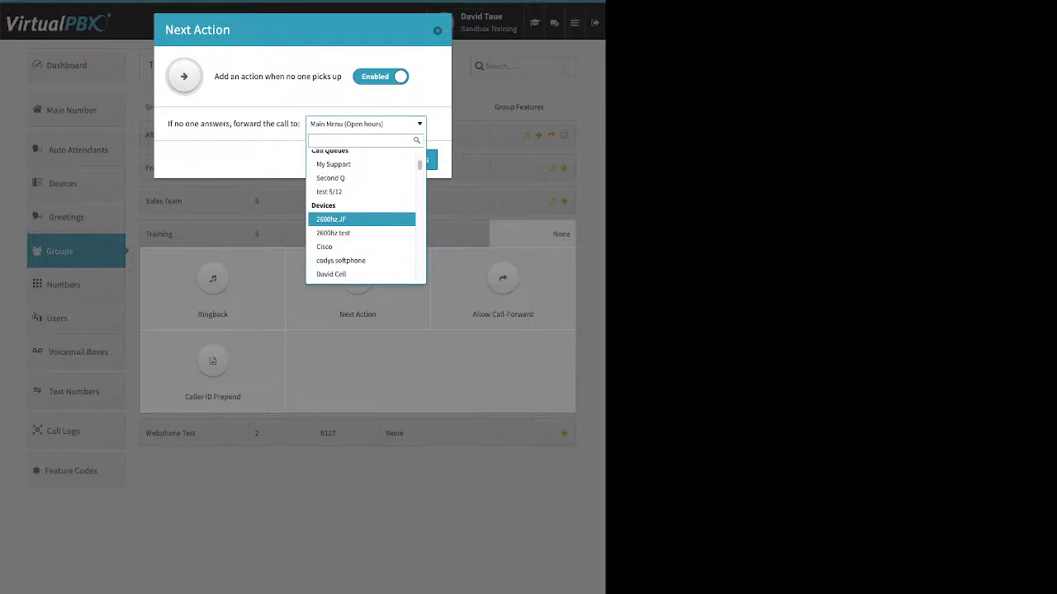
scroll(361, 223, down, 10)
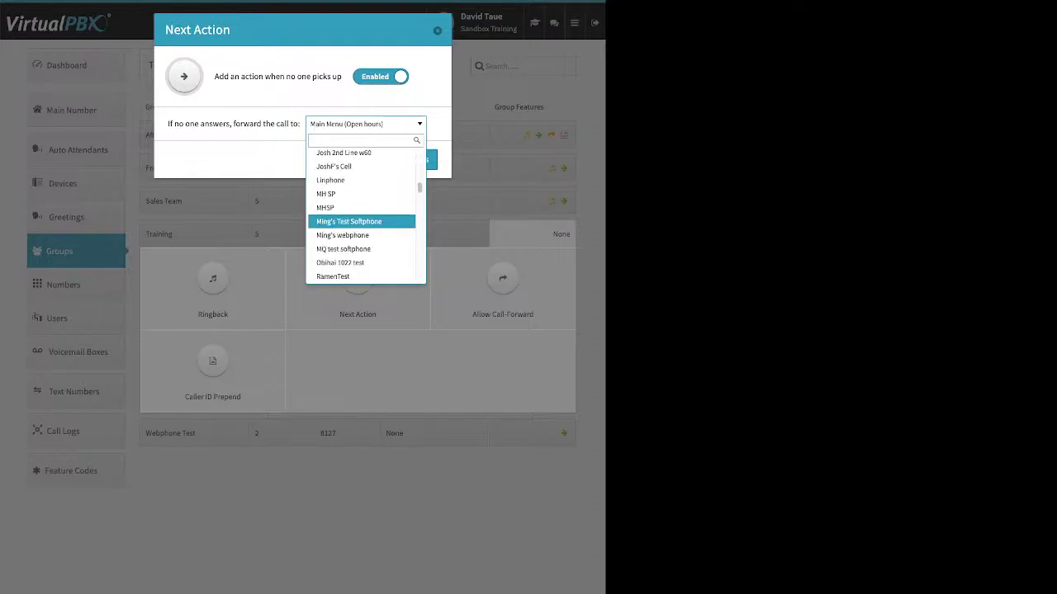
scroll(361, 225, down, 10)
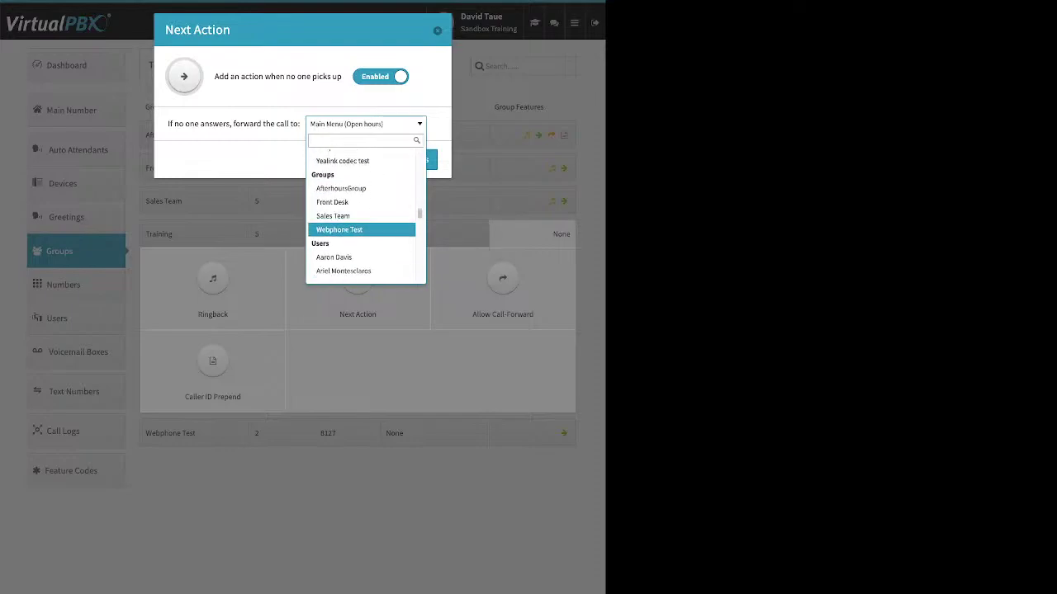
scroll(361, 224, down, 10)
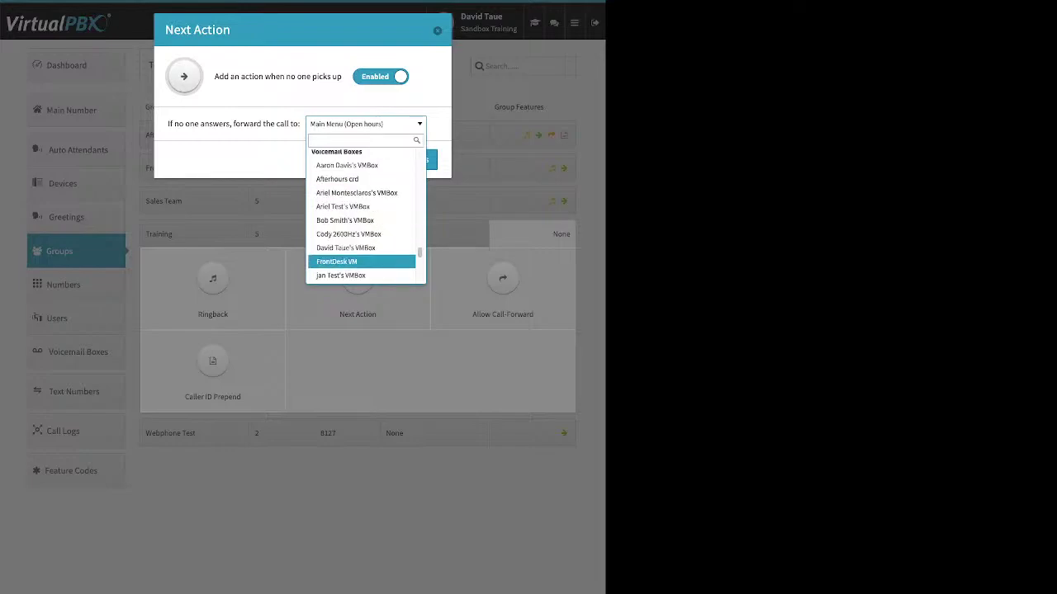
click(336, 260)
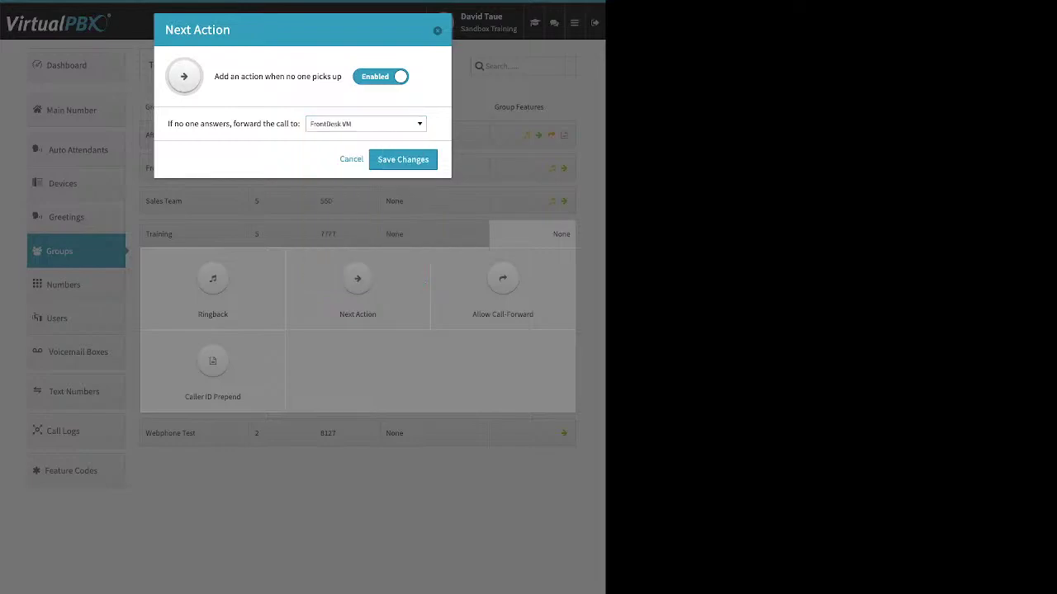
click(403, 159)
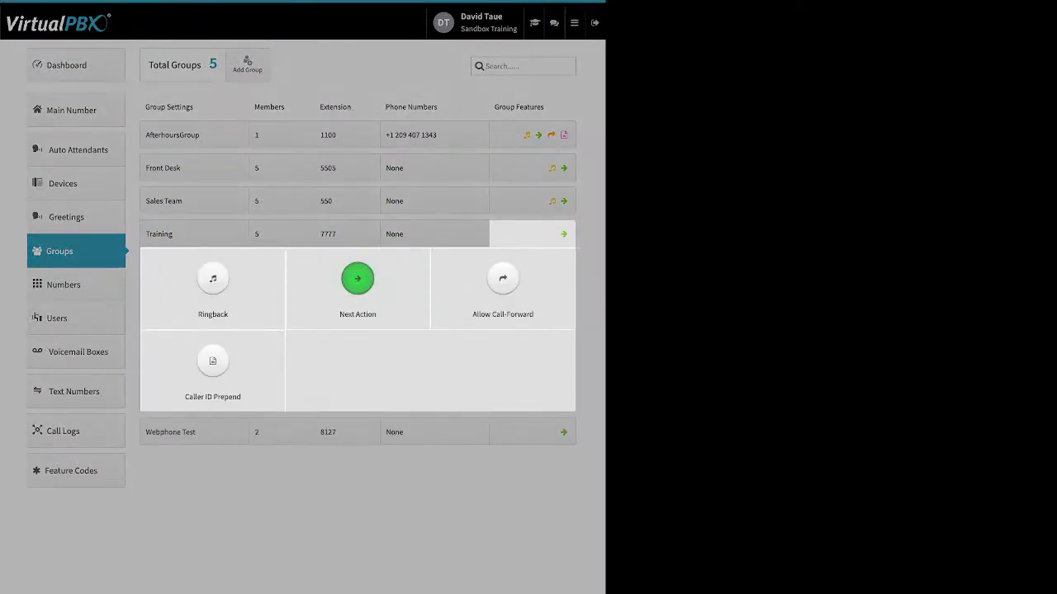
click(503, 279)
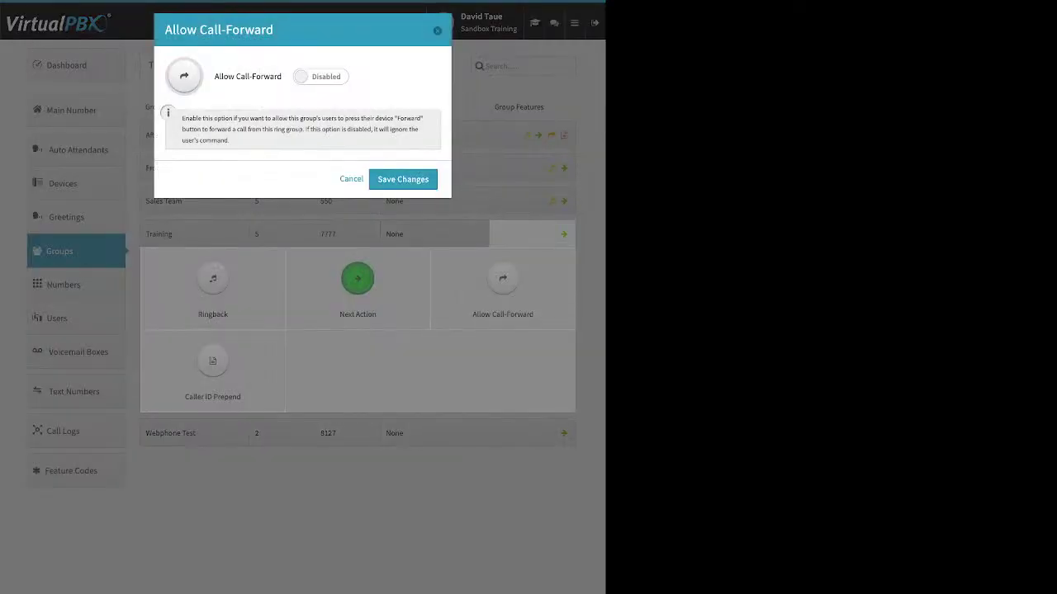
click(320, 76)
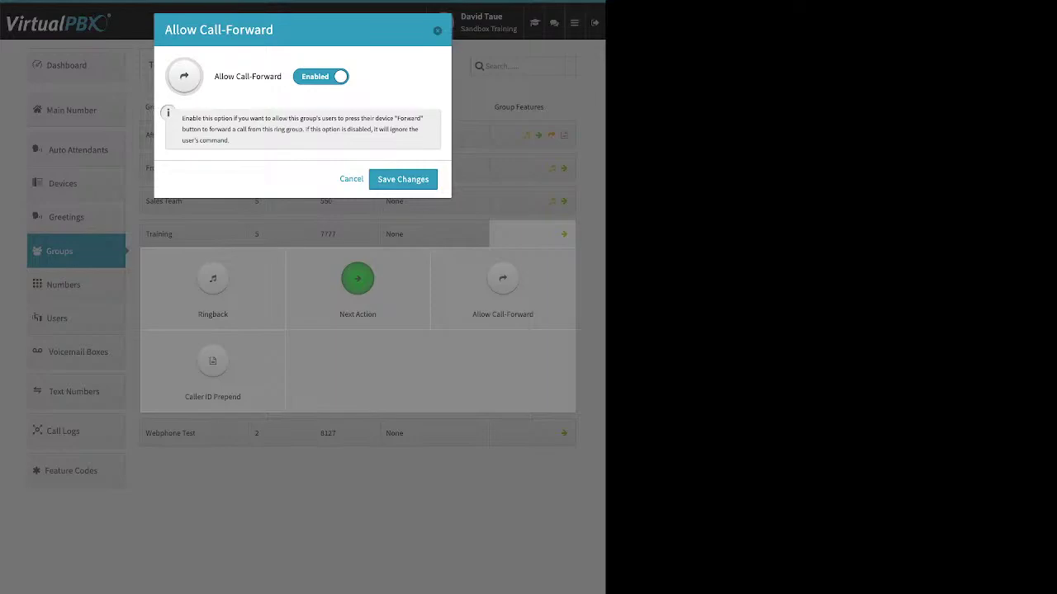
click(321, 76)
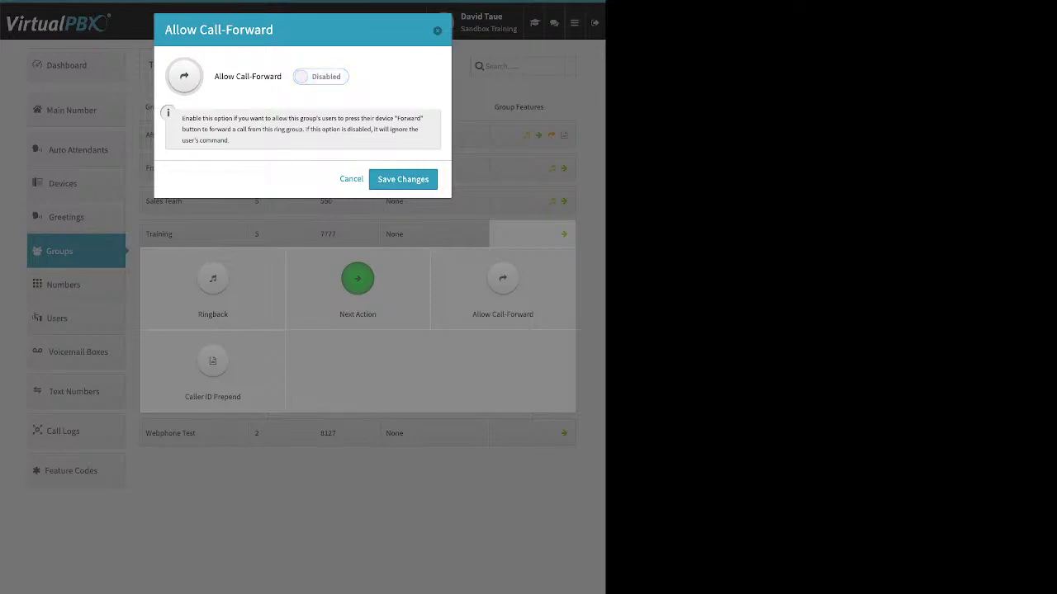
click(403, 179)
Step: Enable Caller ID Prepend to review its name and number prefix fields, then dismiss it unsaved
click(212, 363)
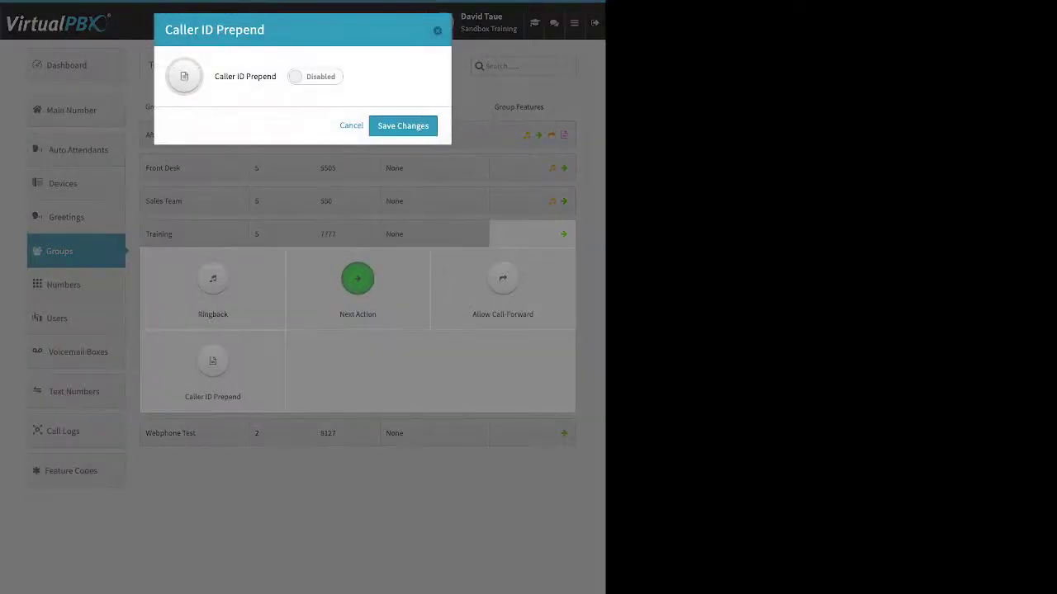
click(316, 76)
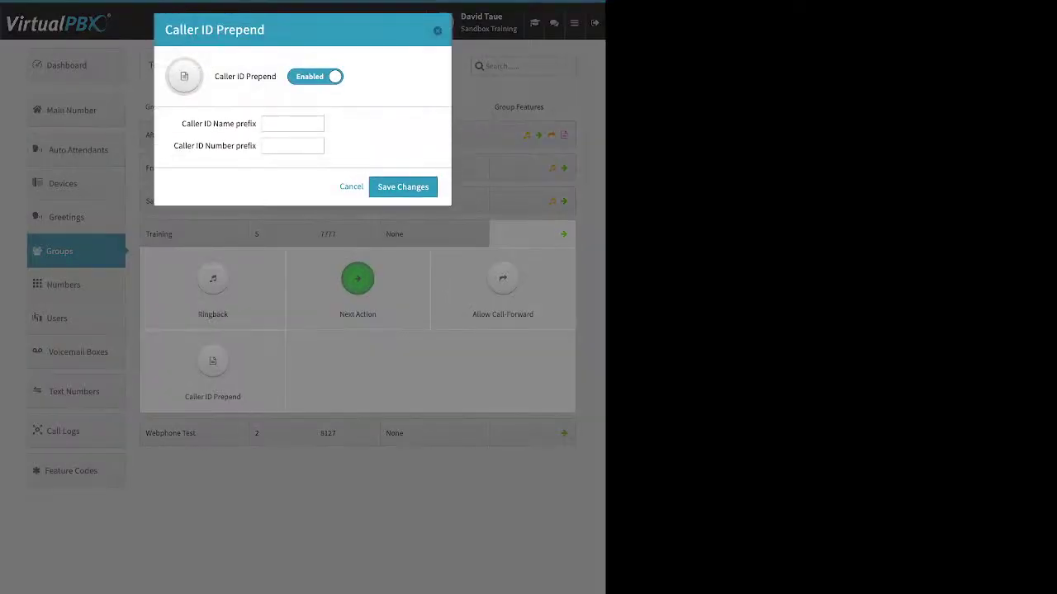
drag(182, 124, 256, 123)
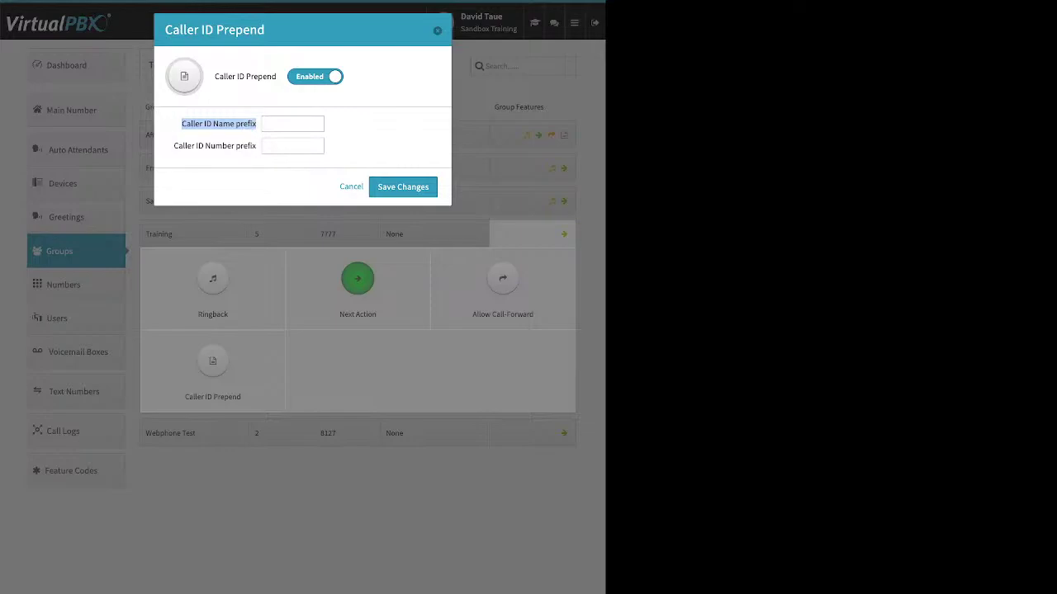
drag(173, 146, 256, 146)
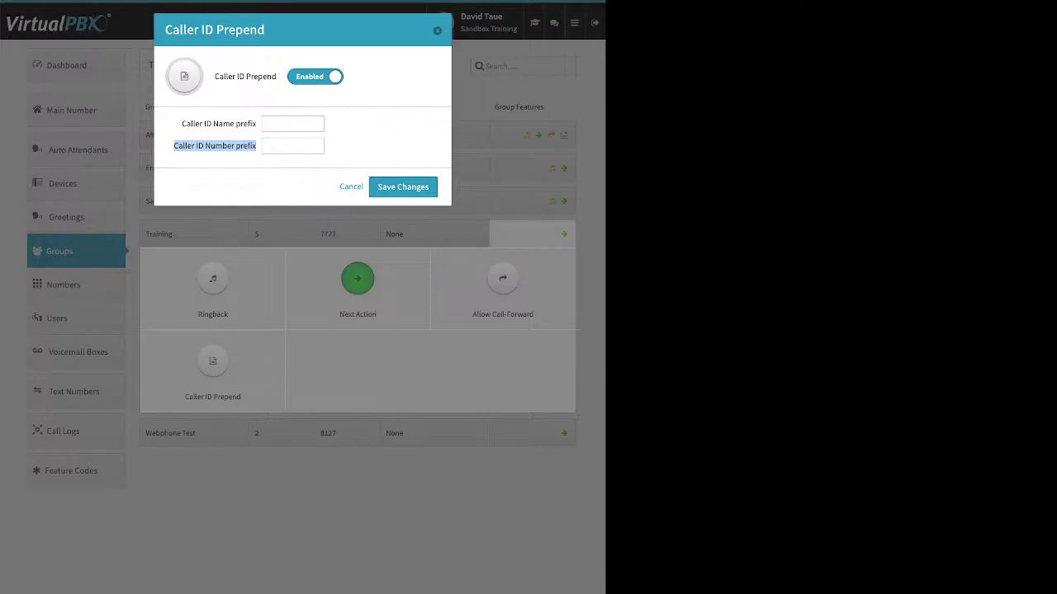
drag(256, 124, 204, 123)
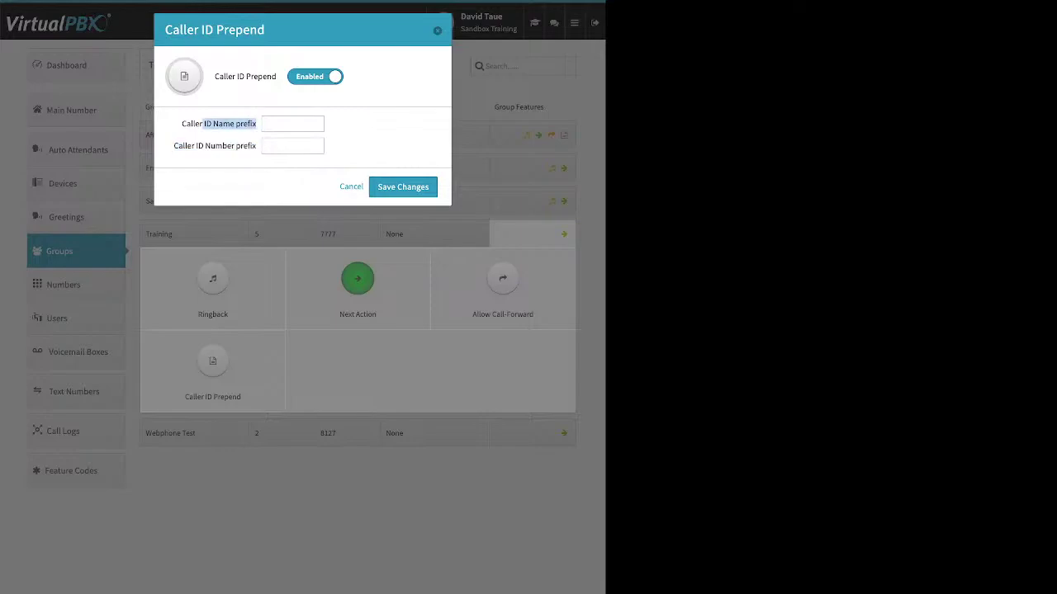
key(Escape)
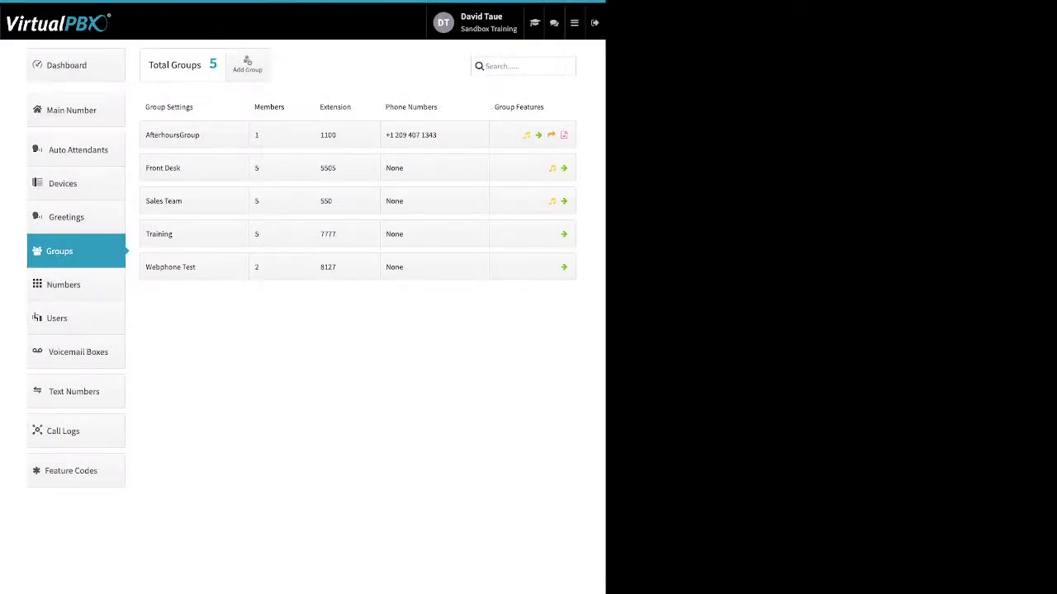
click(76, 111)
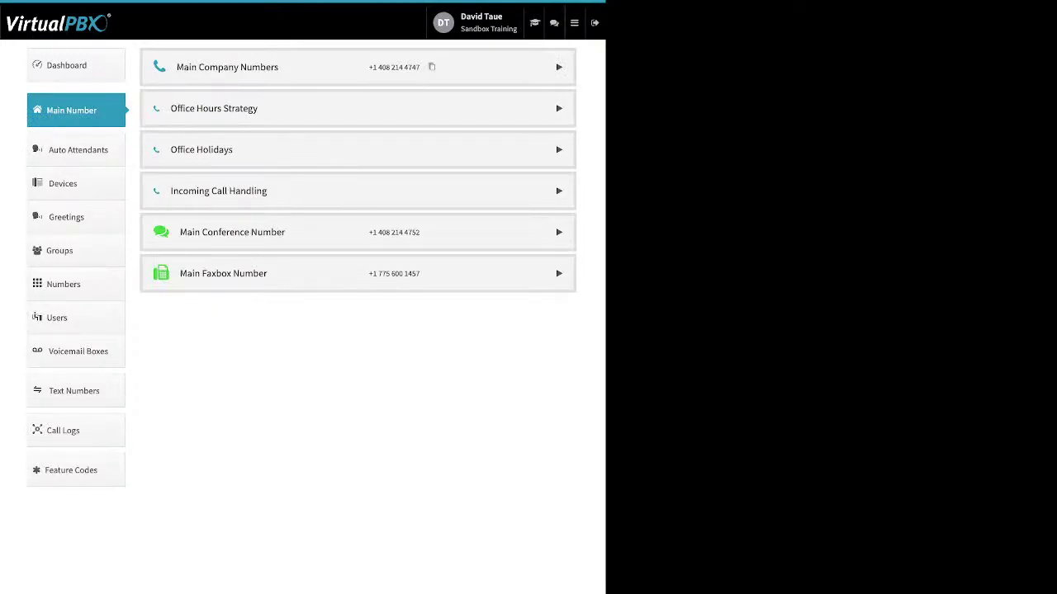
click(559, 67)
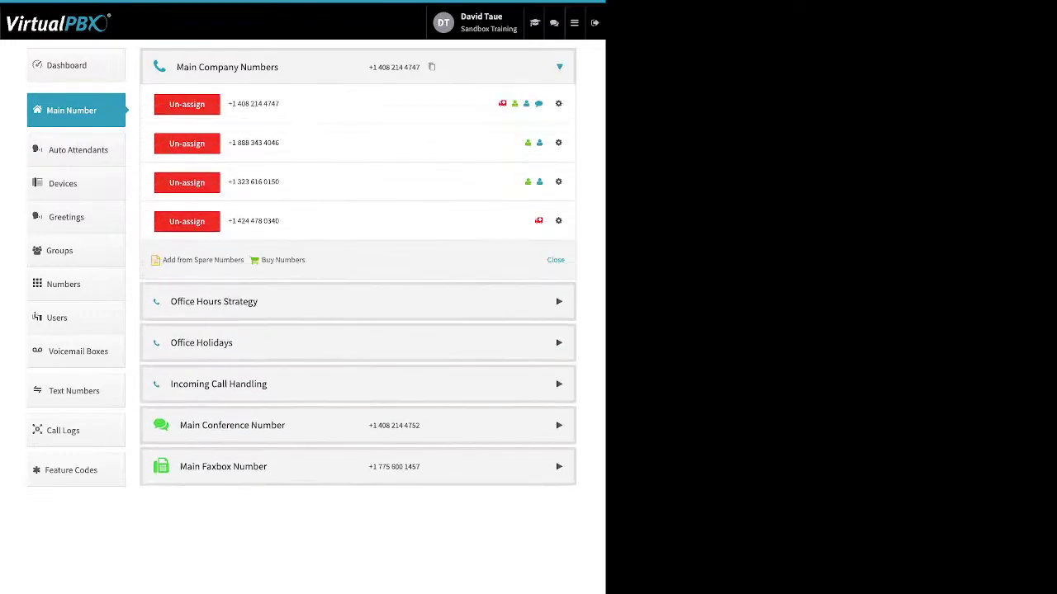
drag(307, 260, 163, 260)
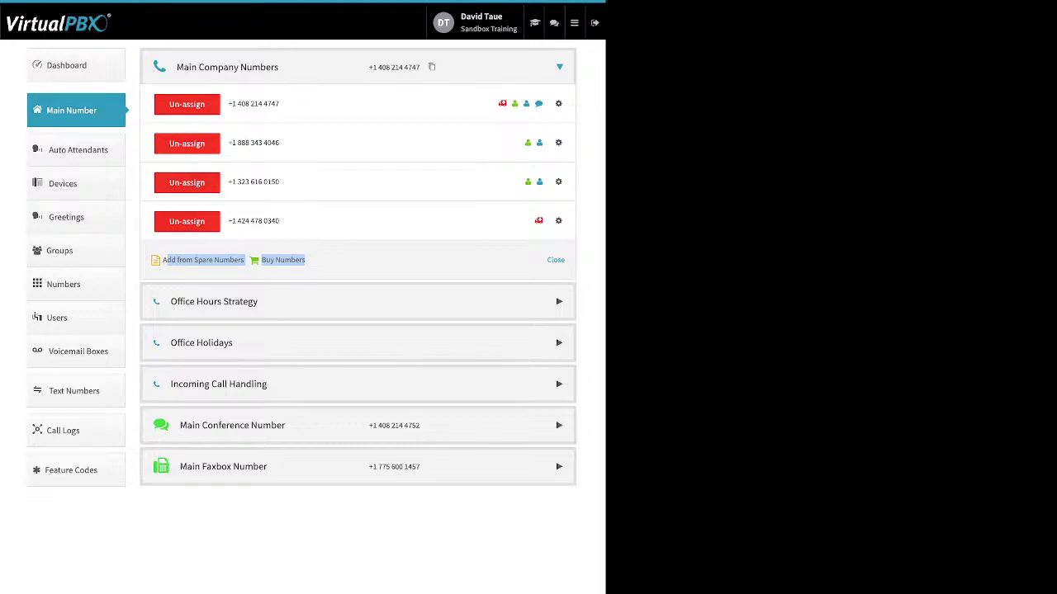
click(559, 221)
click(525, 242)
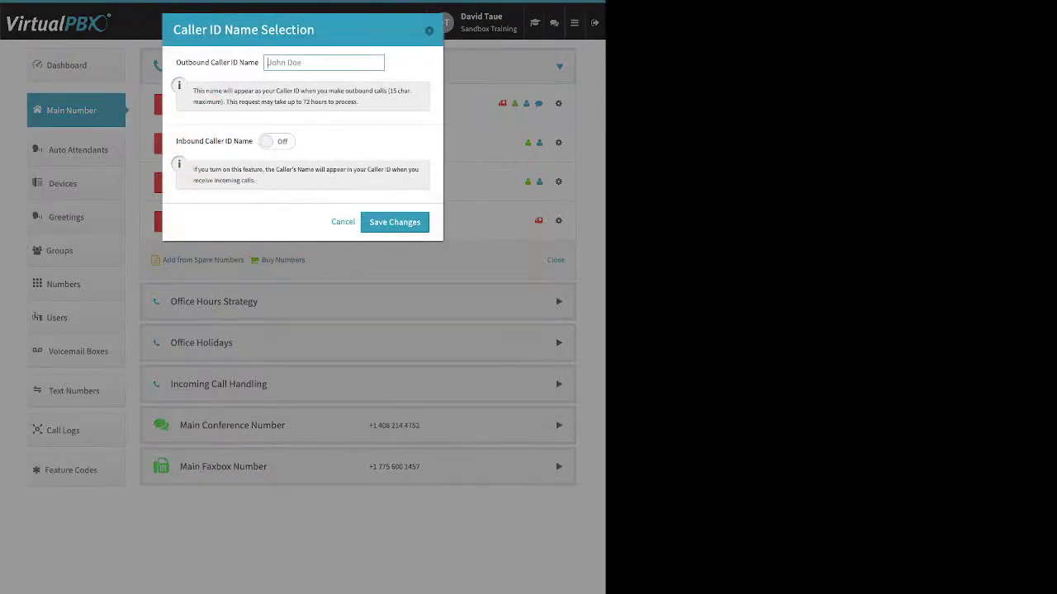
drag(186, 62, 258, 62)
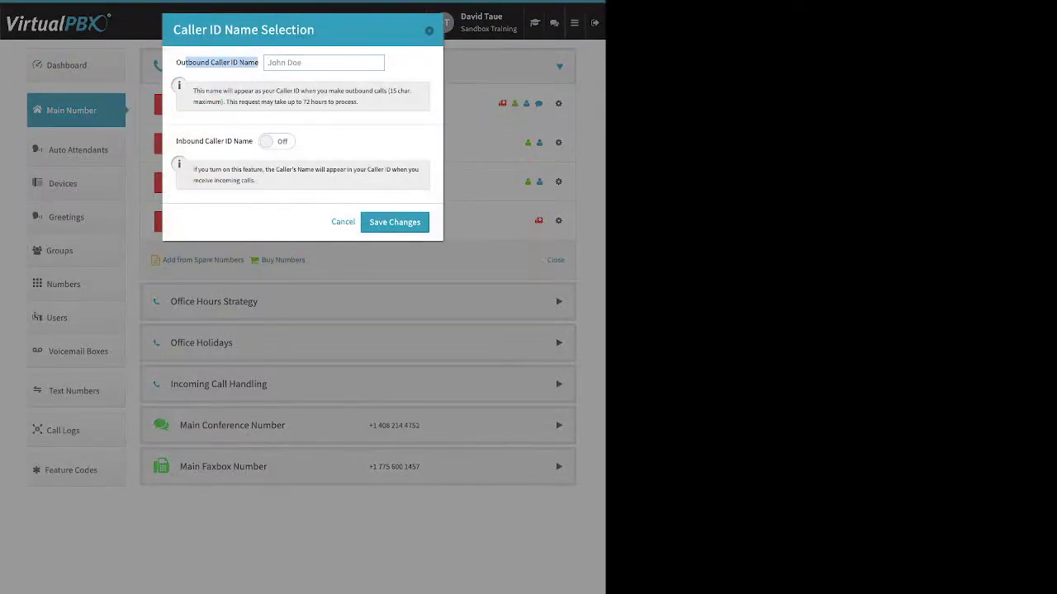
drag(182, 142, 252, 141)
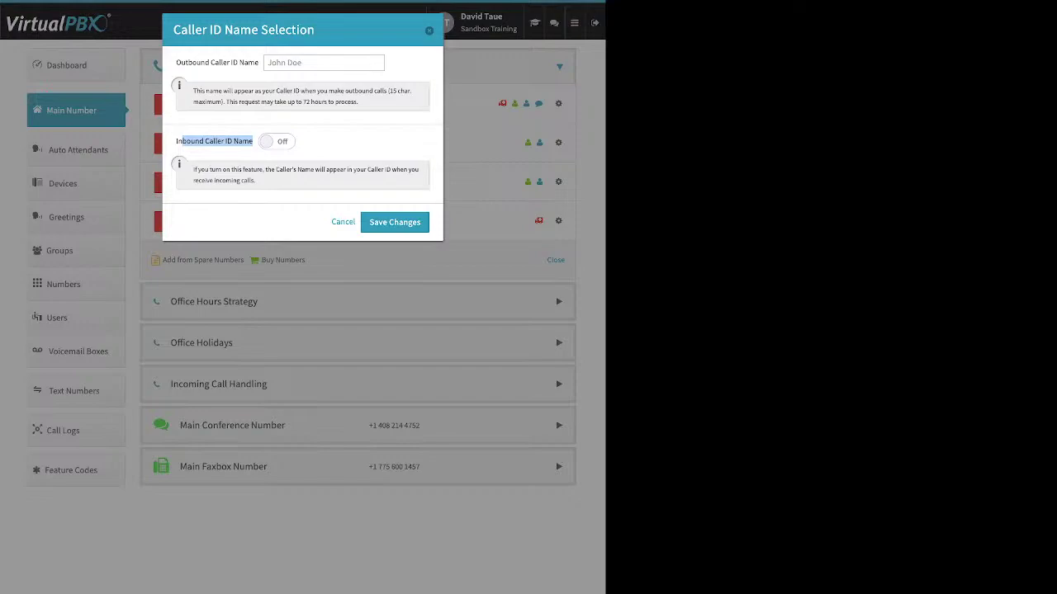
key(Escape)
click(558, 222)
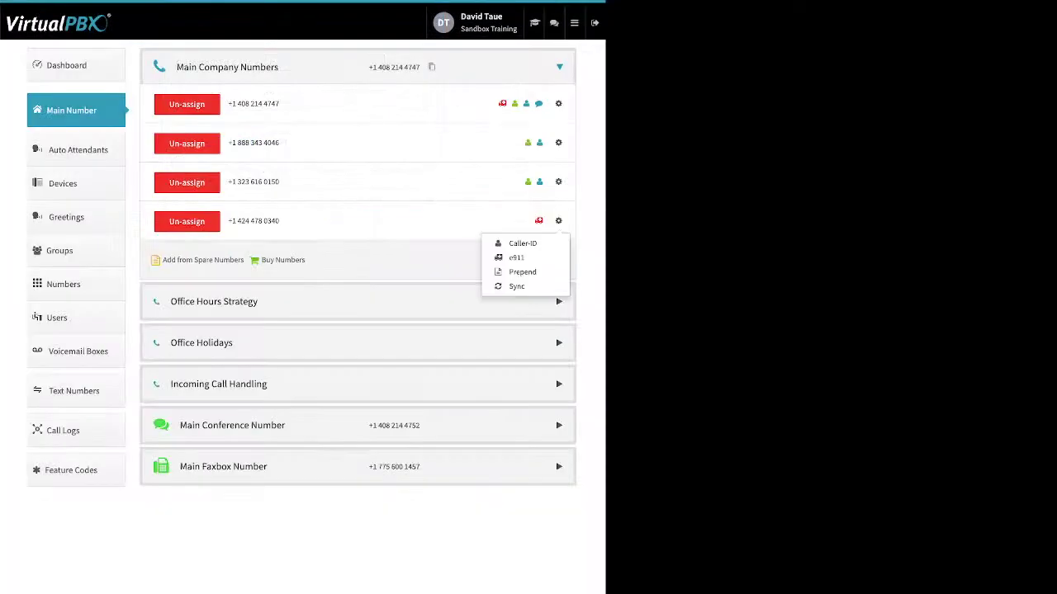
click(516, 258)
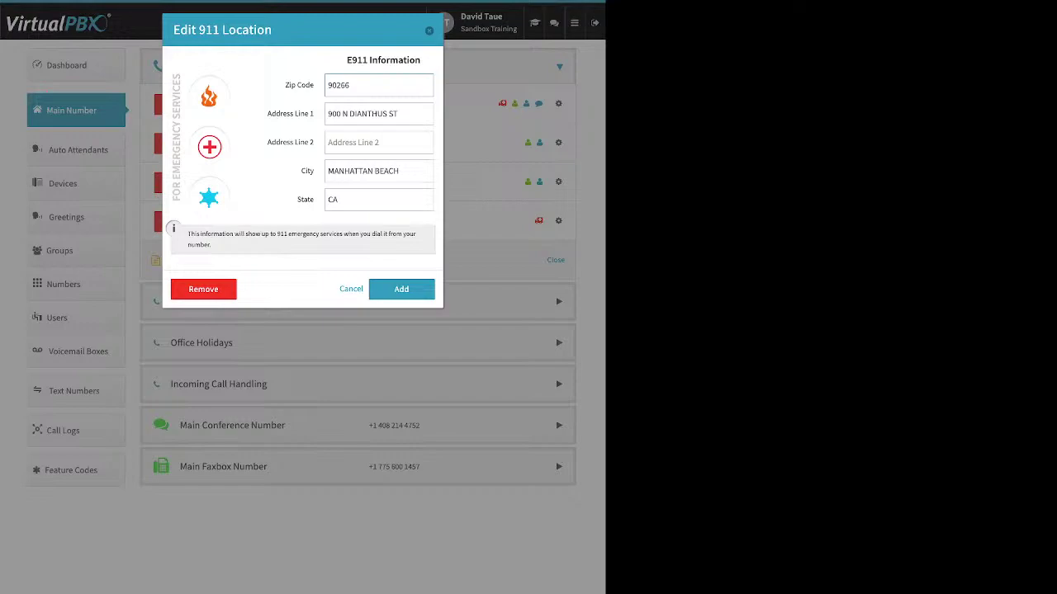
key(Escape)
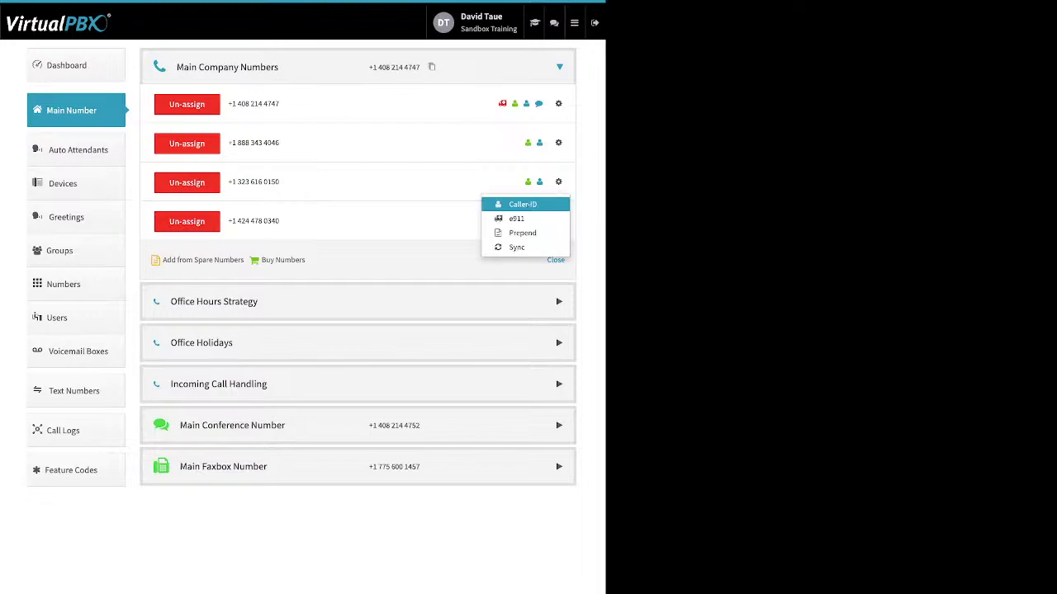
Step: Review the Number Prepend Setup and cancel it without saving any prepend text
click(516, 218)
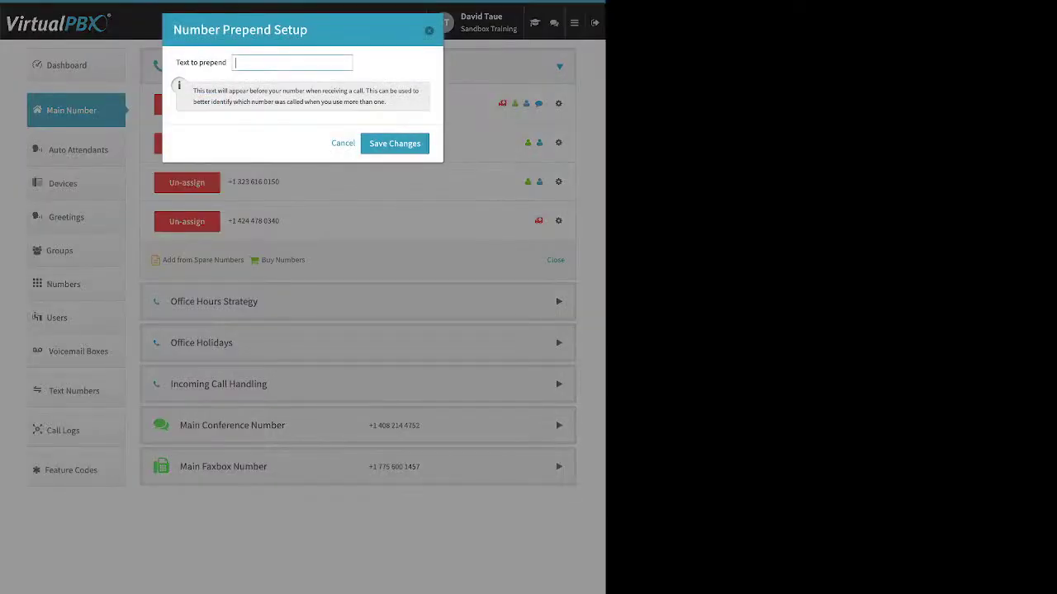
drag(175, 61, 226, 63)
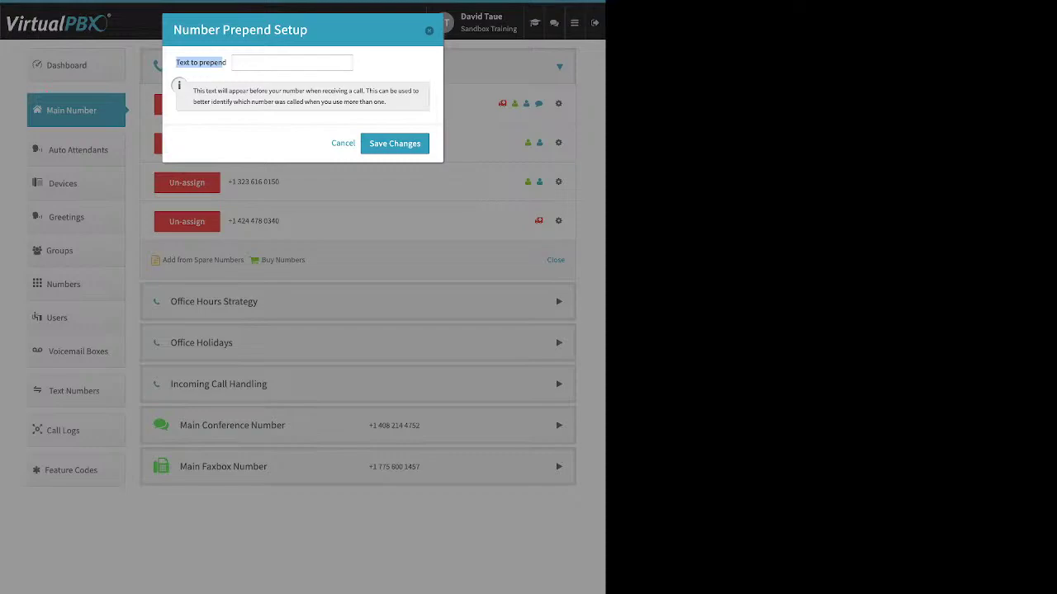
click(225, 62)
click(343, 143)
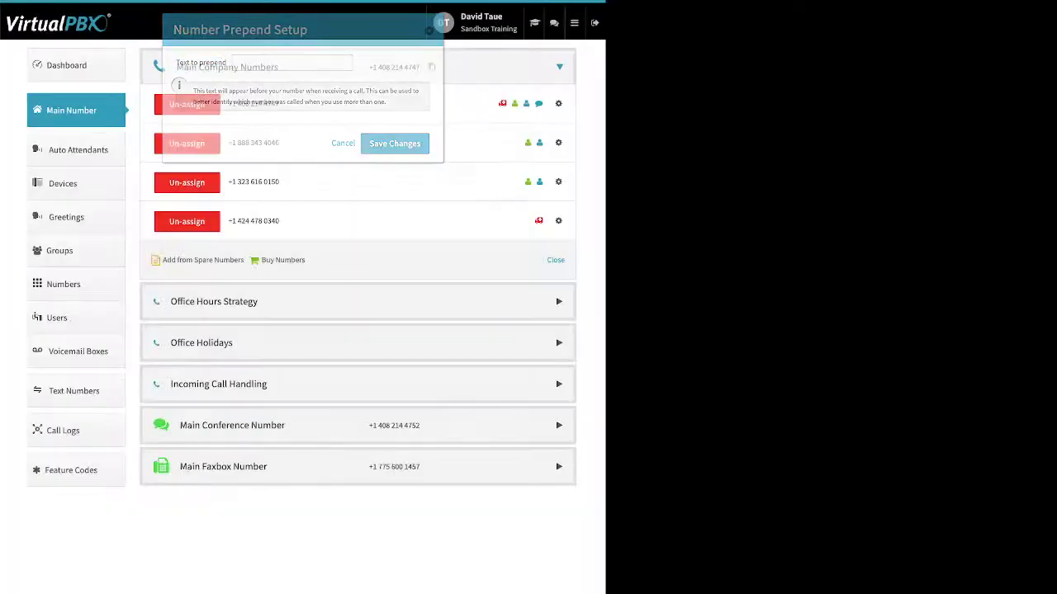
drag(305, 260, 193, 261)
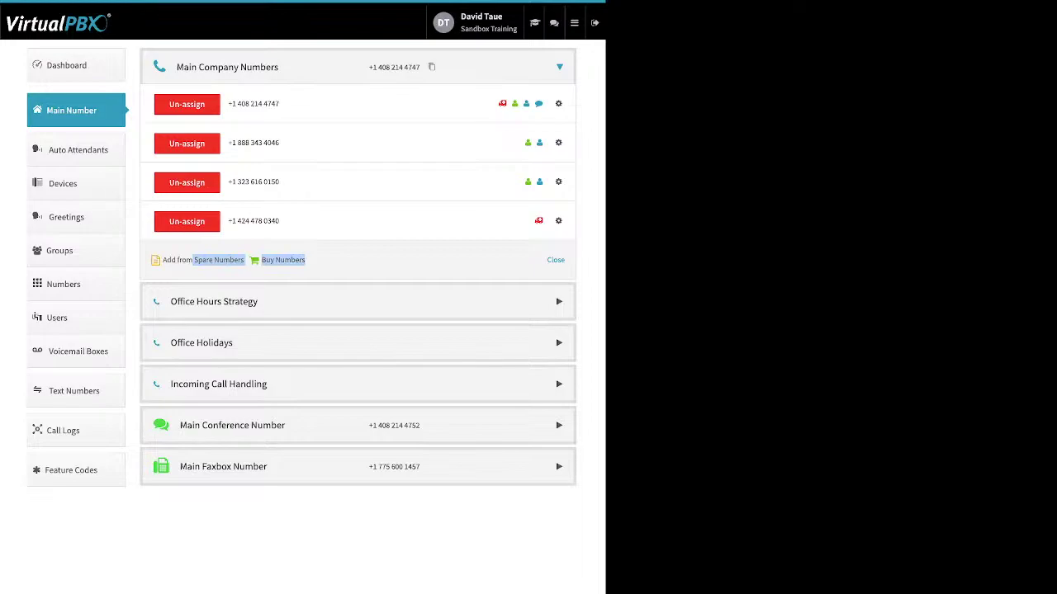
Step: Review the Office Hours Strategy options, keeping Monday's start time at 8:30
click(214, 301)
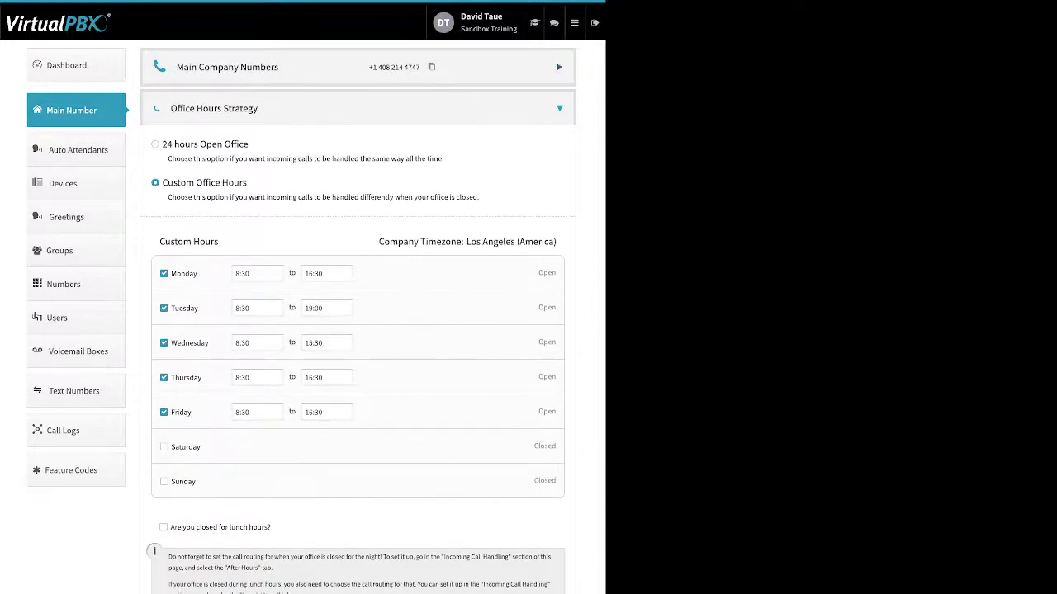
drag(250, 144, 168, 144)
drag(248, 183, 162, 182)
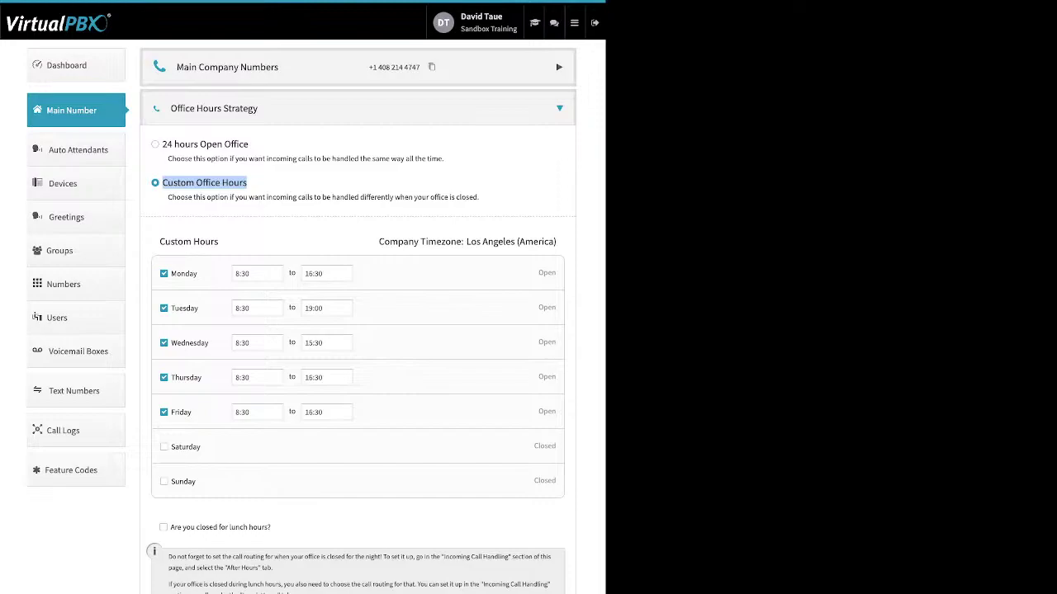
drag(198, 273, 171, 274)
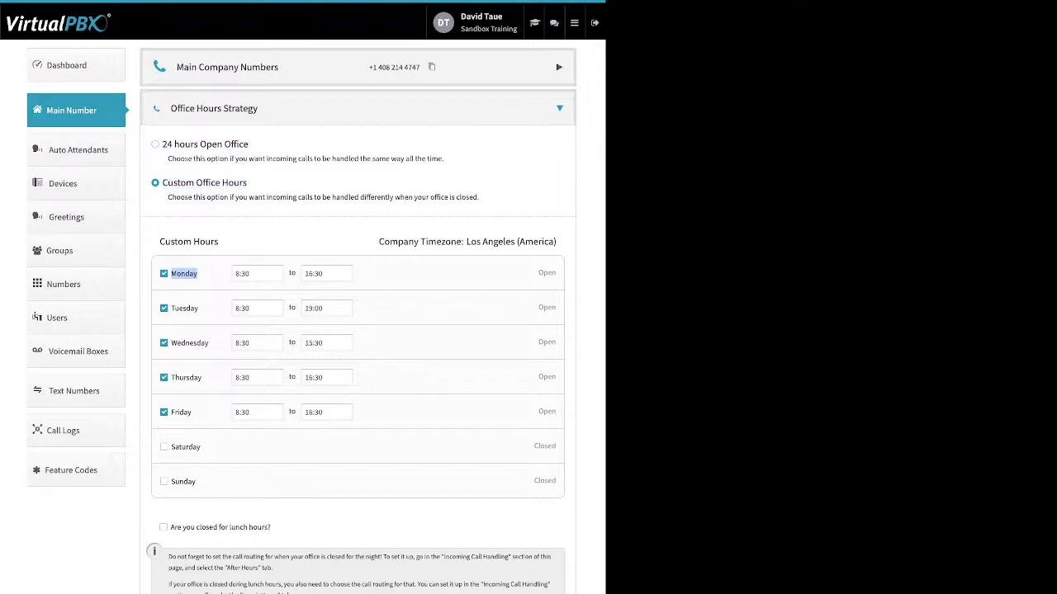
click(256, 273)
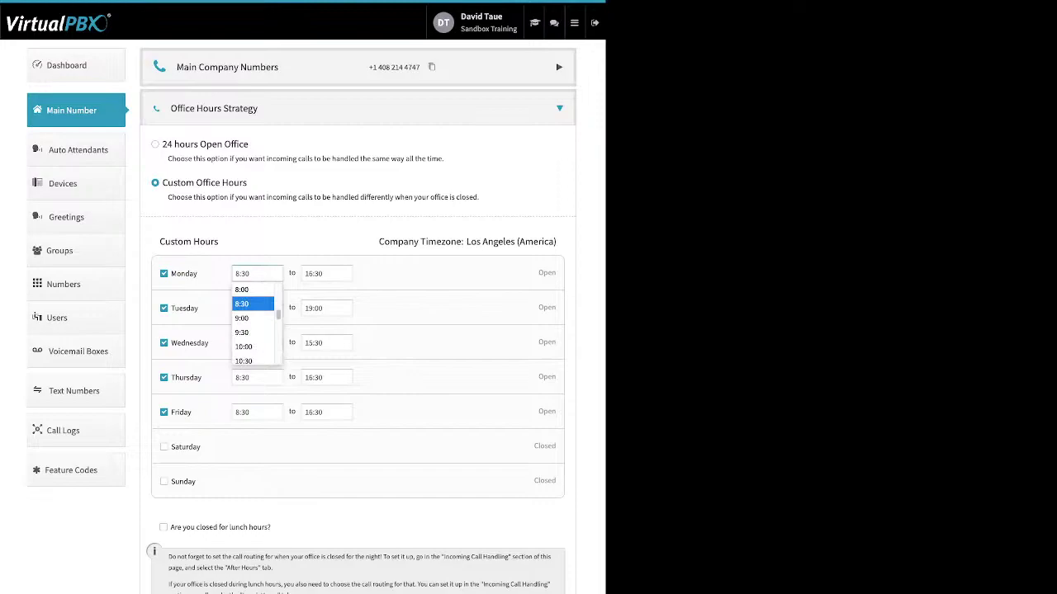
key(Escape)
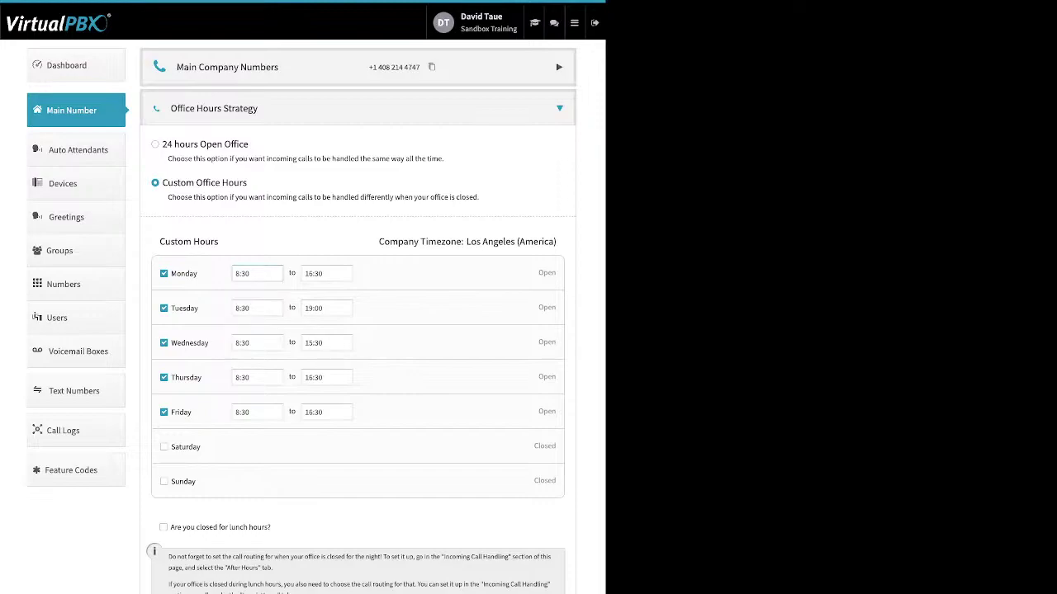
Step: Toggle the 12:00–13:00 lunch closure on and off, then show Office Holidays instead
drag(271, 527, 171, 527)
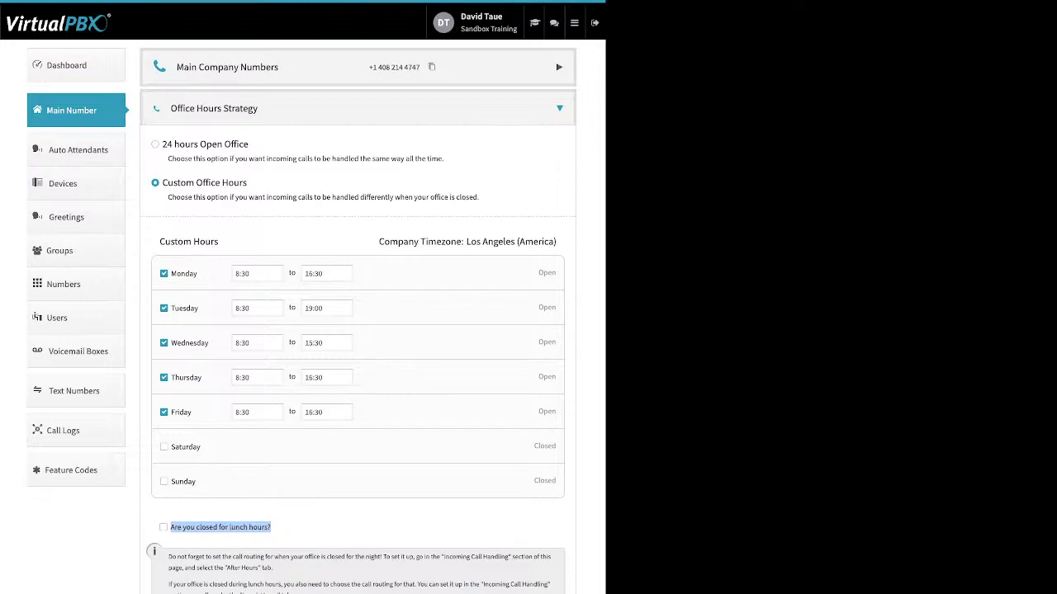
click(163, 528)
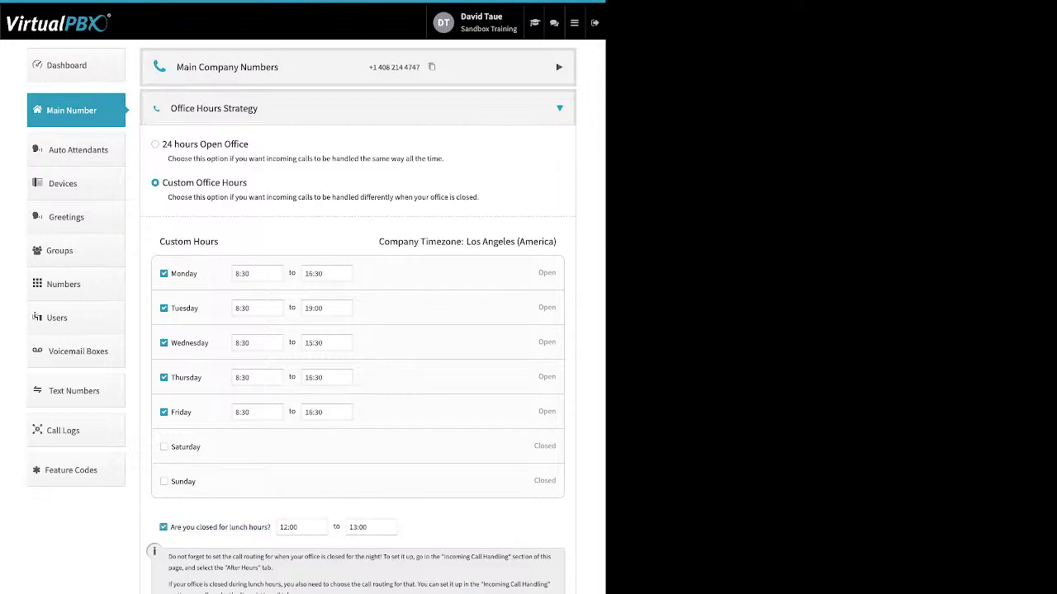
click(164, 527)
click(559, 108)
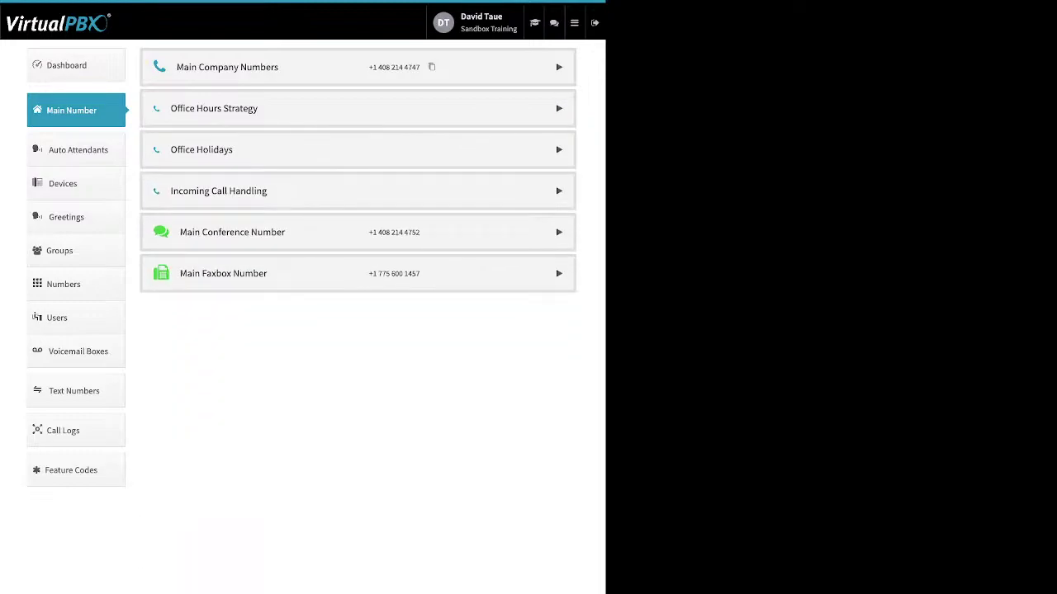
click(559, 149)
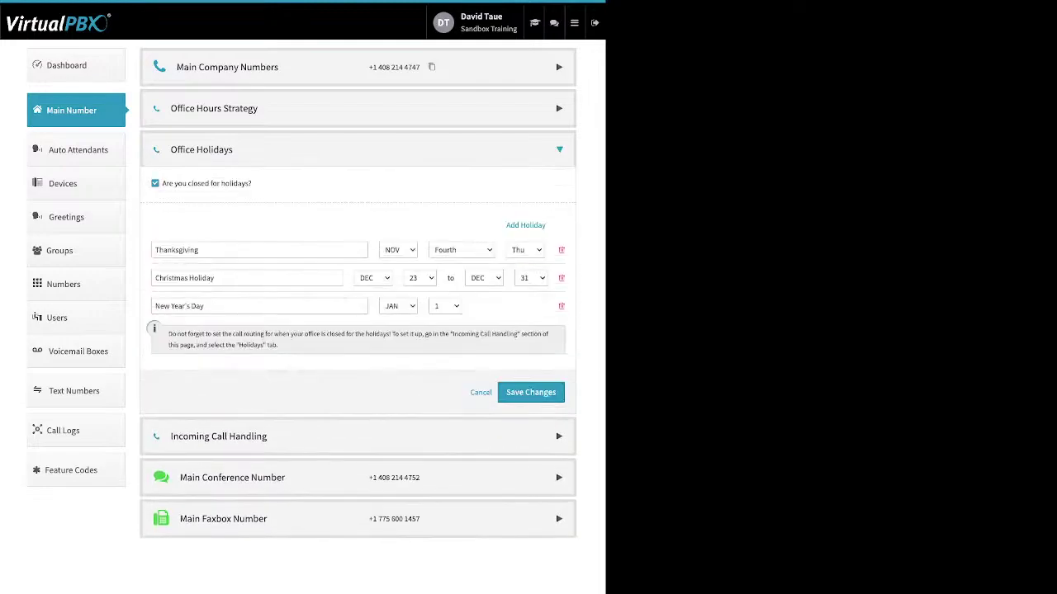
Step: Check the holiday types and turn Closed for Holidays off and back on
drag(253, 183, 169, 183)
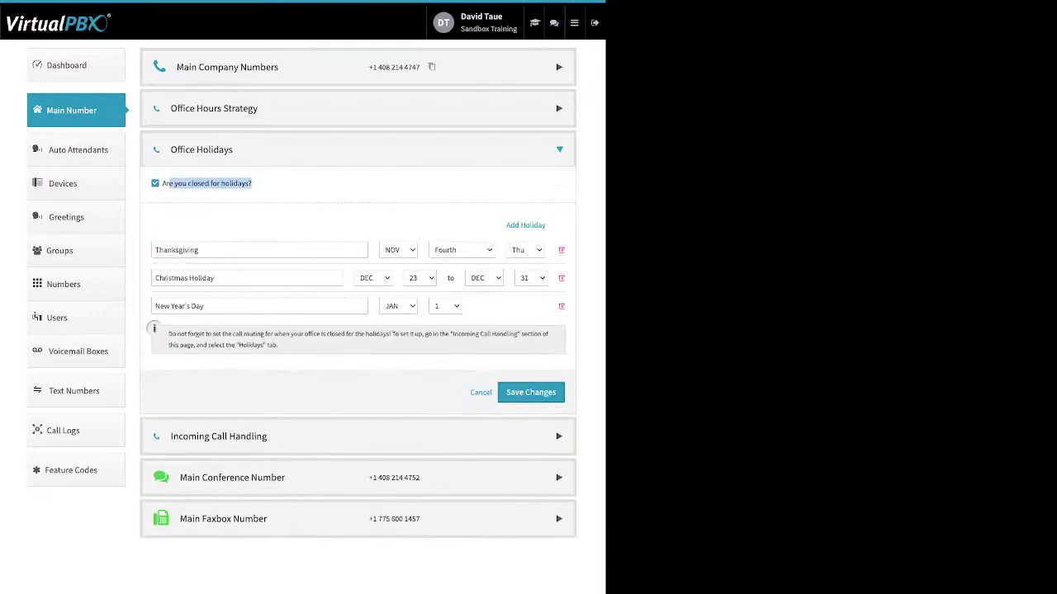
click(281, 185)
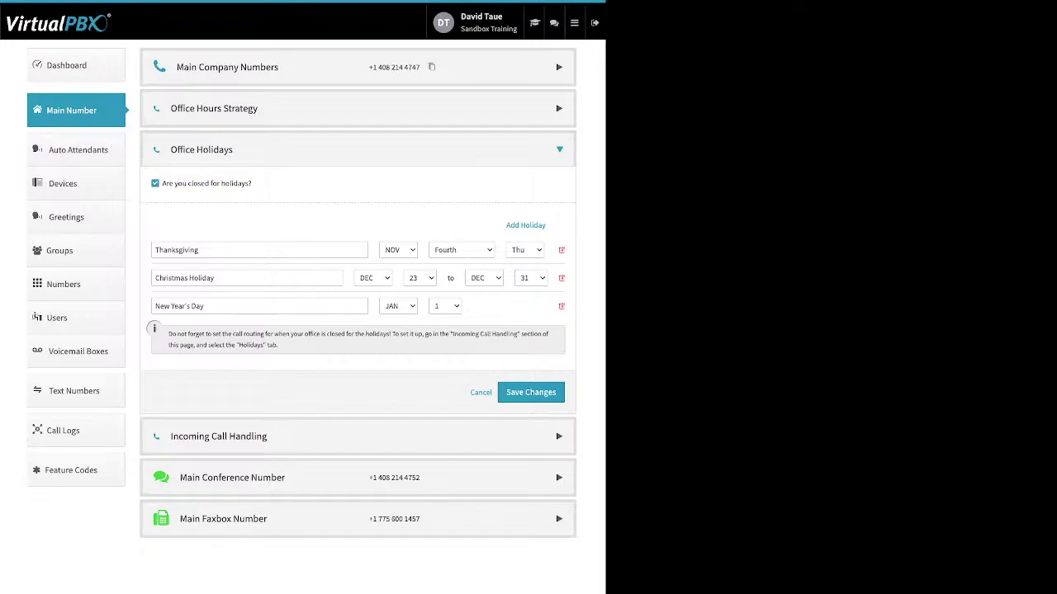
click(526, 226)
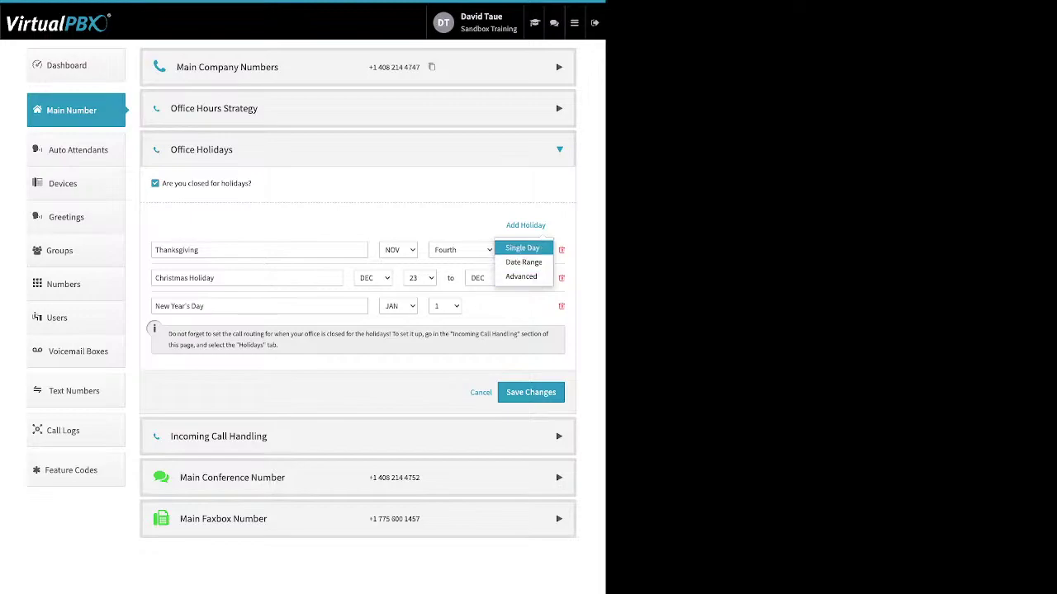
click(156, 184)
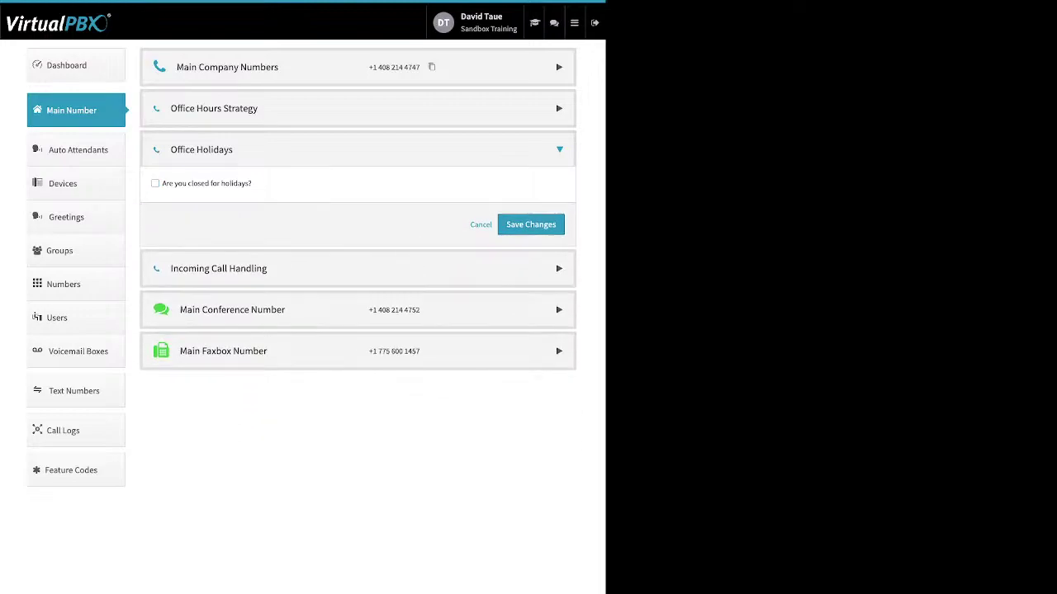
click(481, 225)
click(201, 149)
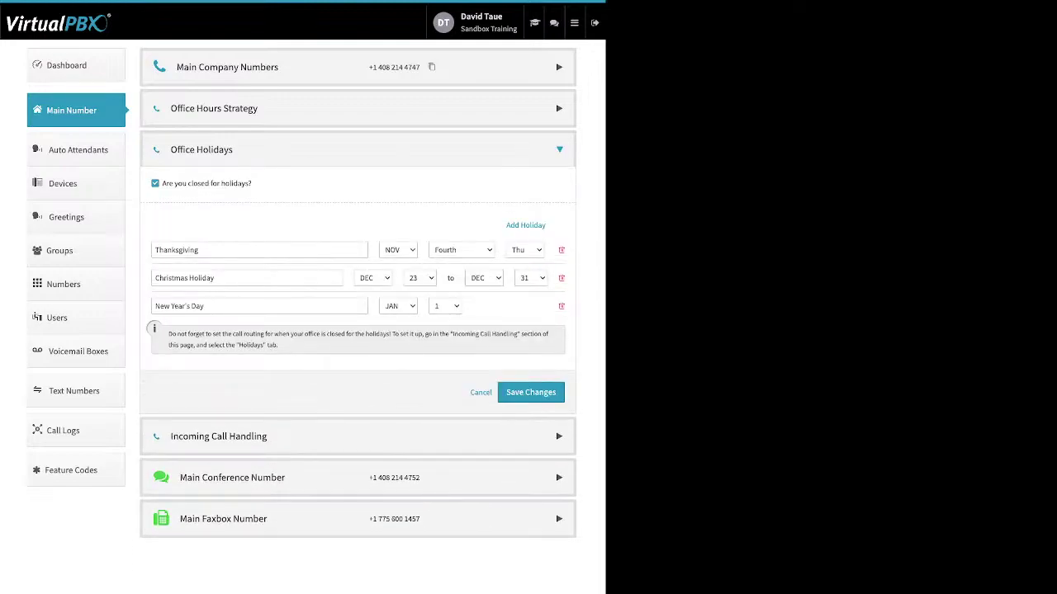
Step: Inspect the New Year's Day, Christmas Holiday and Thanksgiving holiday names
drag(206, 306, 155, 306)
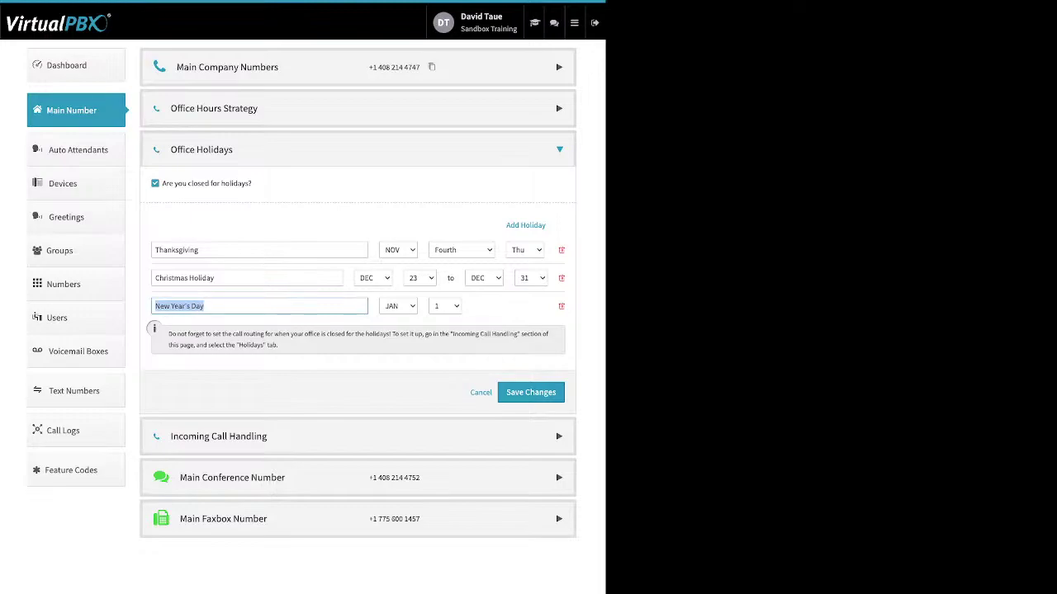
click(199, 249)
drag(215, 278, 155, 279)
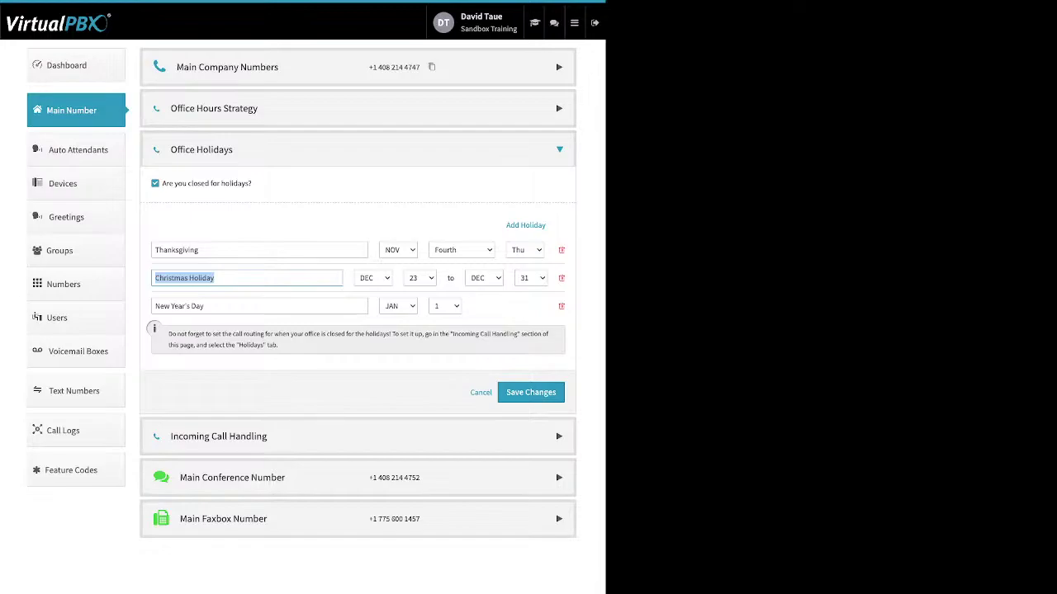
click(199, 250)
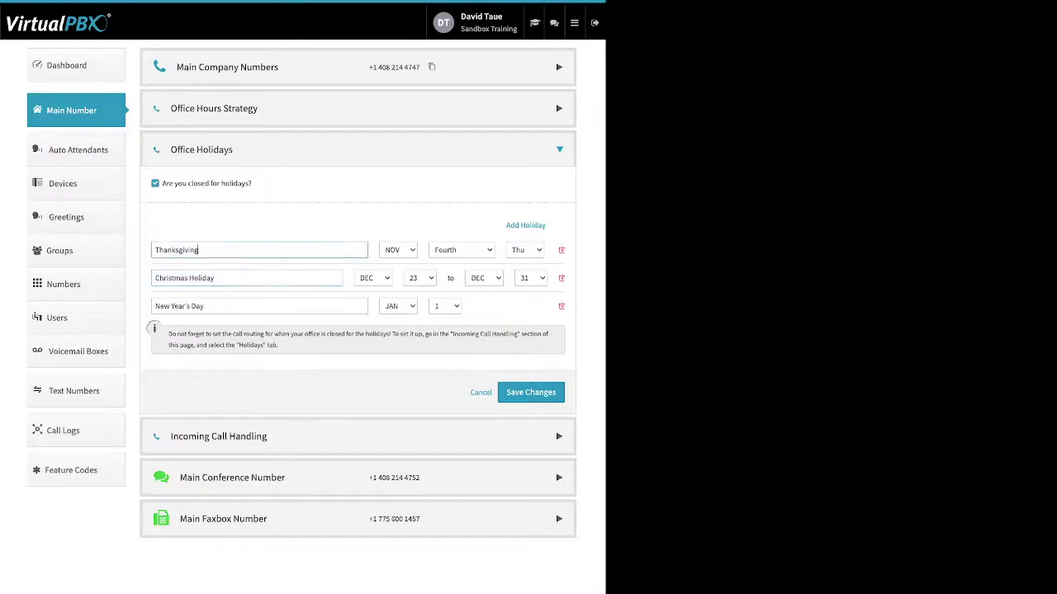
drag(199, 250, 154, 250)
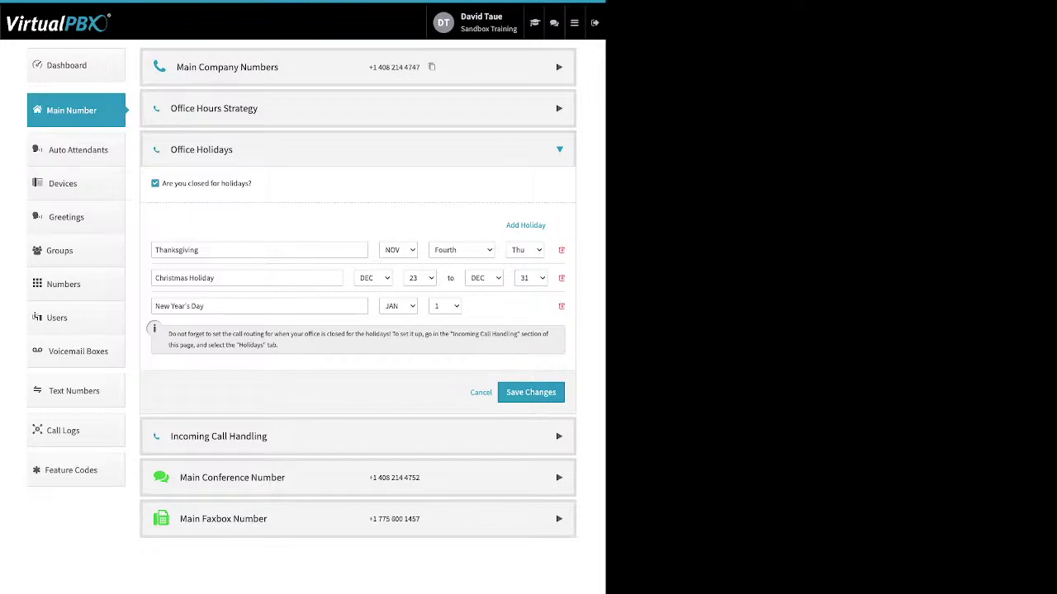
Step: Collapse Office Holidays and expand Incoming Call Handling
key(space)
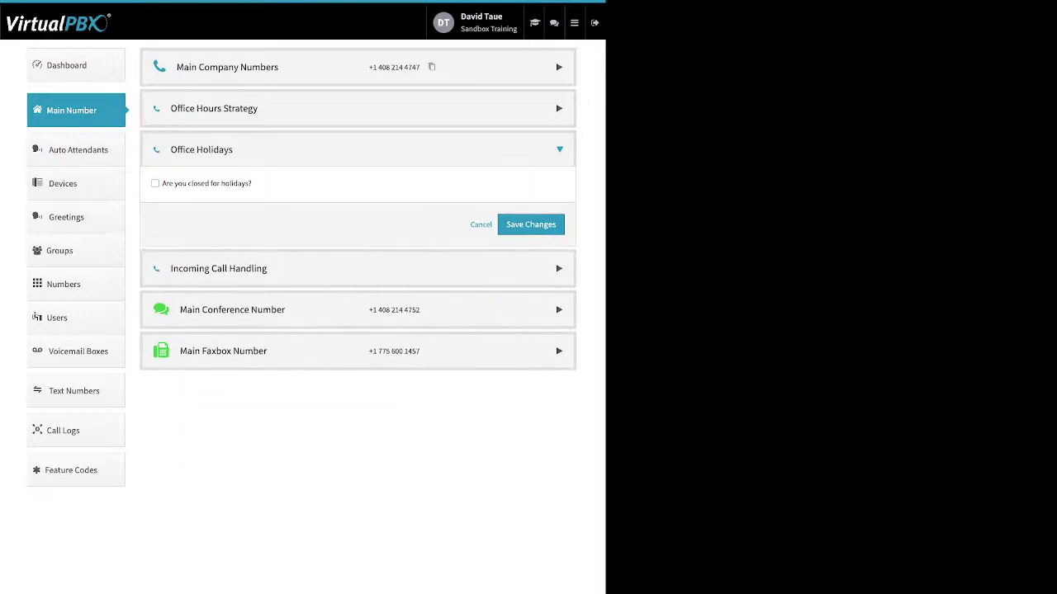
key(space)
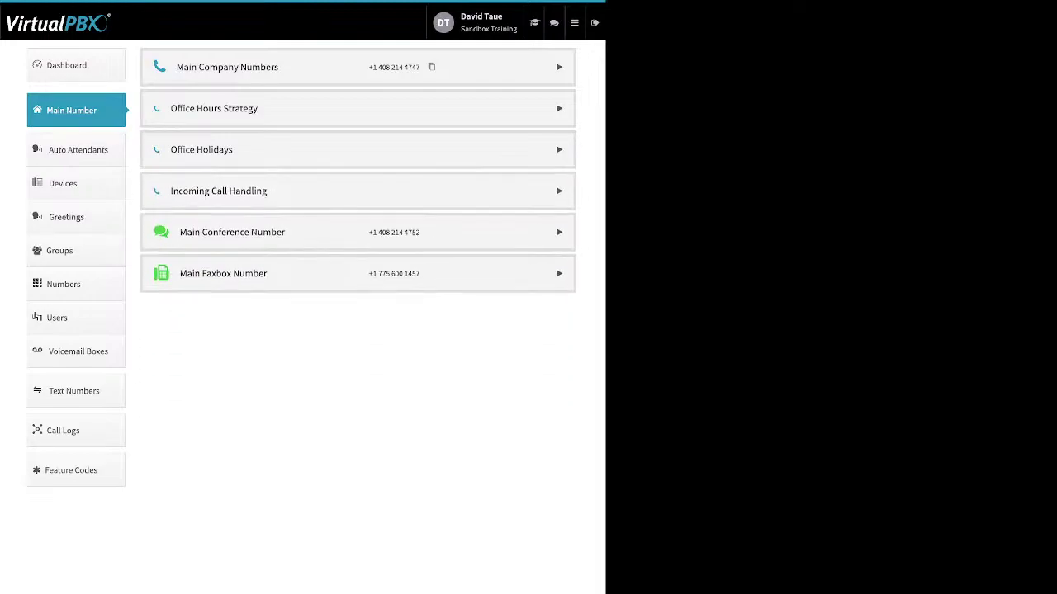
key(Return)
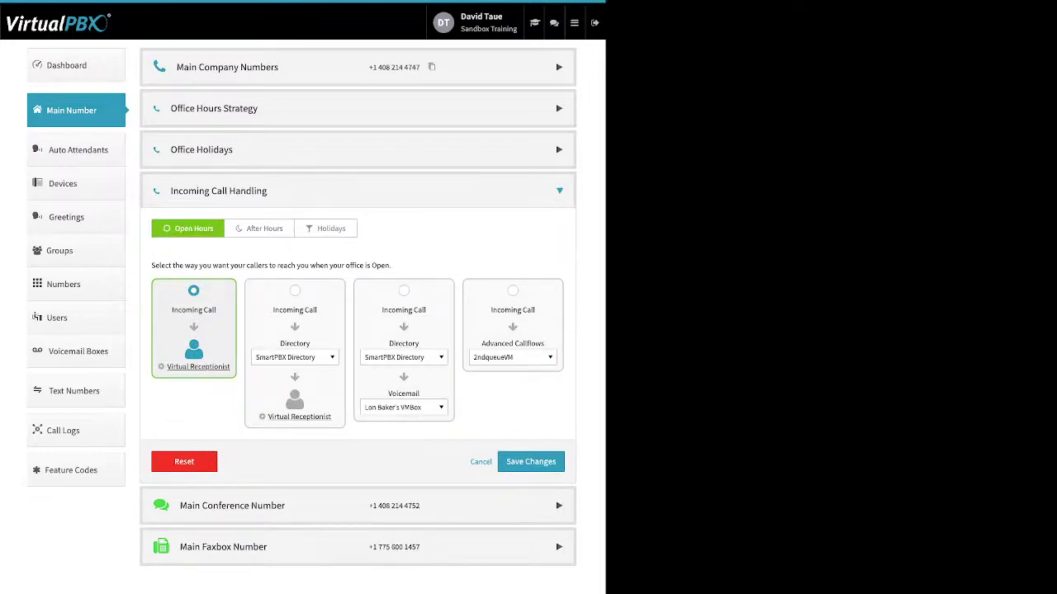
click(259, 229)
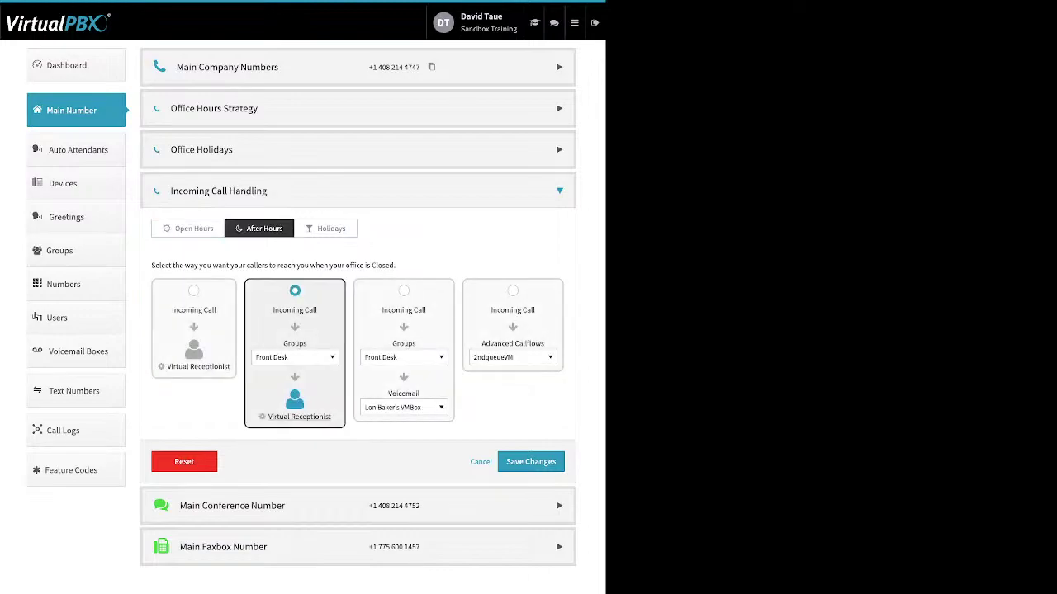
click(325, 229)
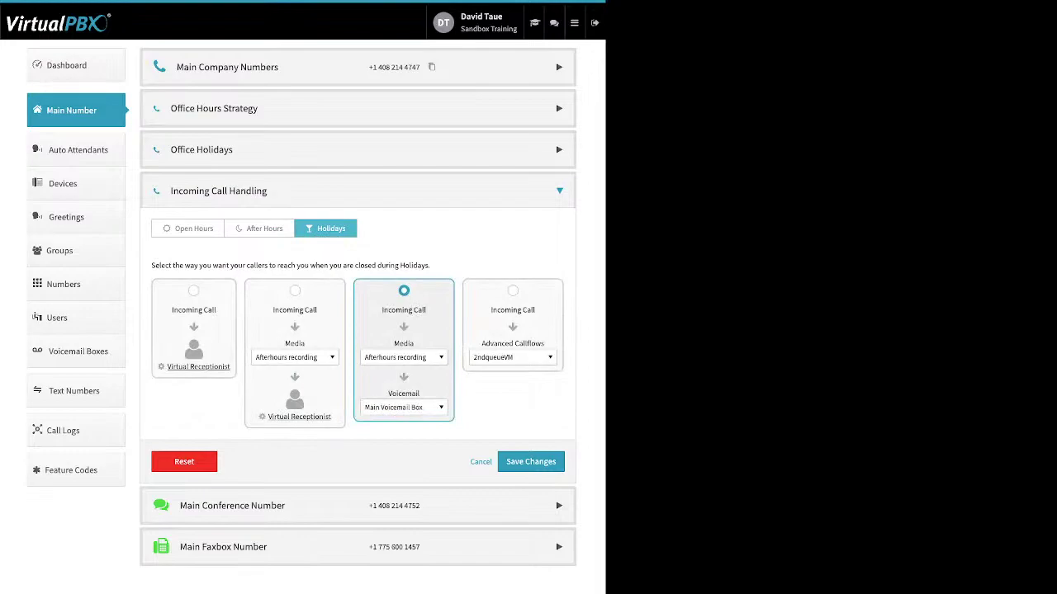
click(188, 229)
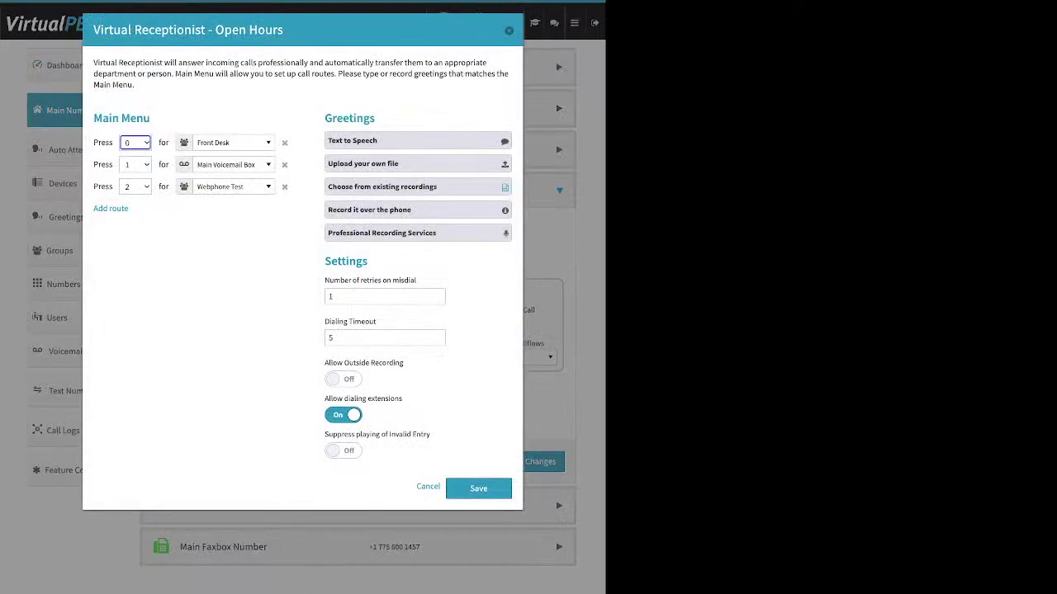
Step: Add a fourth route to the Open Hours main menu
drag(151, 119, 93, 118)
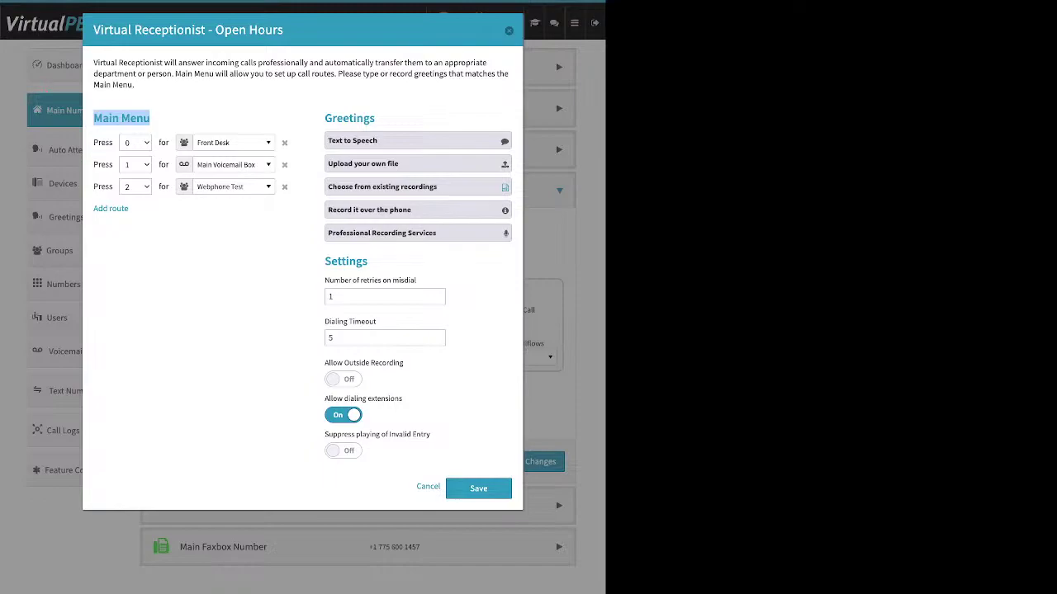
drag(93, 208, 128, 208)
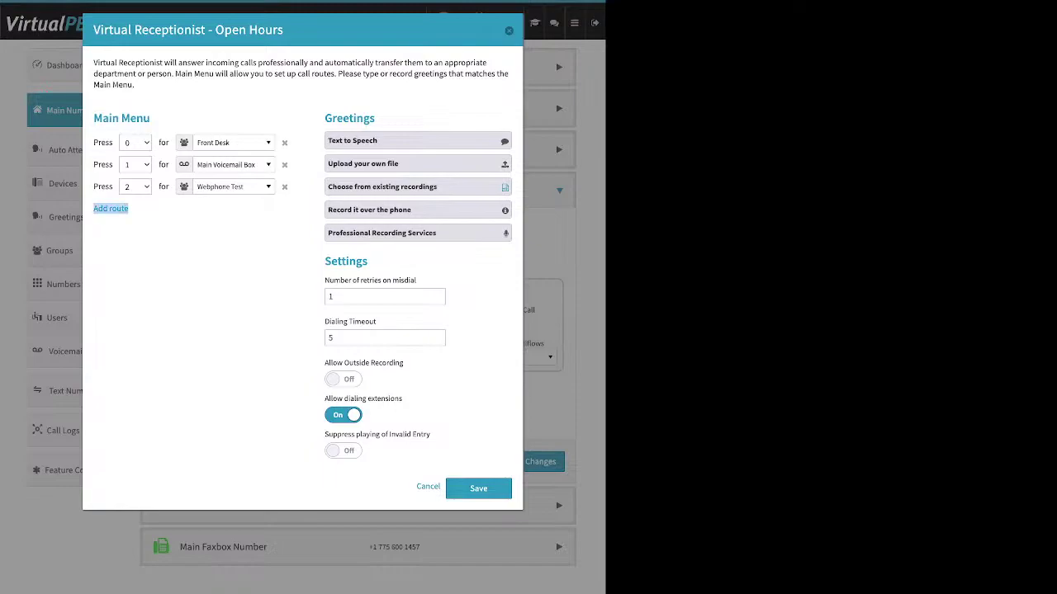
click(111, 208)
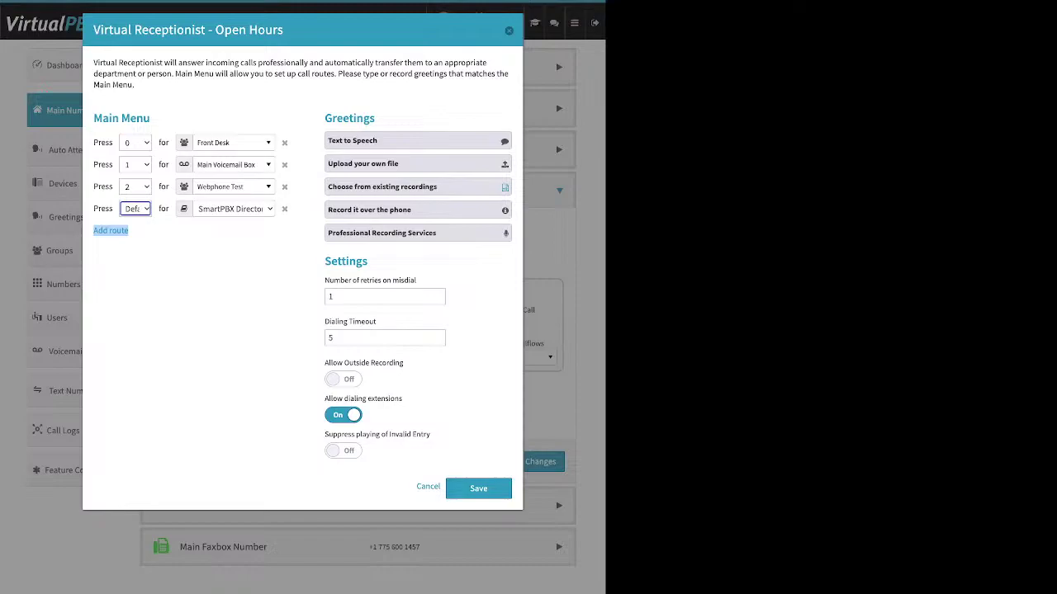
Step: Browse key 0's destinations through users, queues, groups and devices, leaving it unchanged
click(234, 209)
click(234, 142)
key(Up)
key(Up)
key(Up)
key(Up)
key(Up)
key(Up)
key(Up)
key(Up)
key(Up)
key(Up)
key(Up)
key(Up)
key(Up)
key(Up)
key(Up)
key(Up)
key(Up)
key(Up)
key(Up)
key(Up)
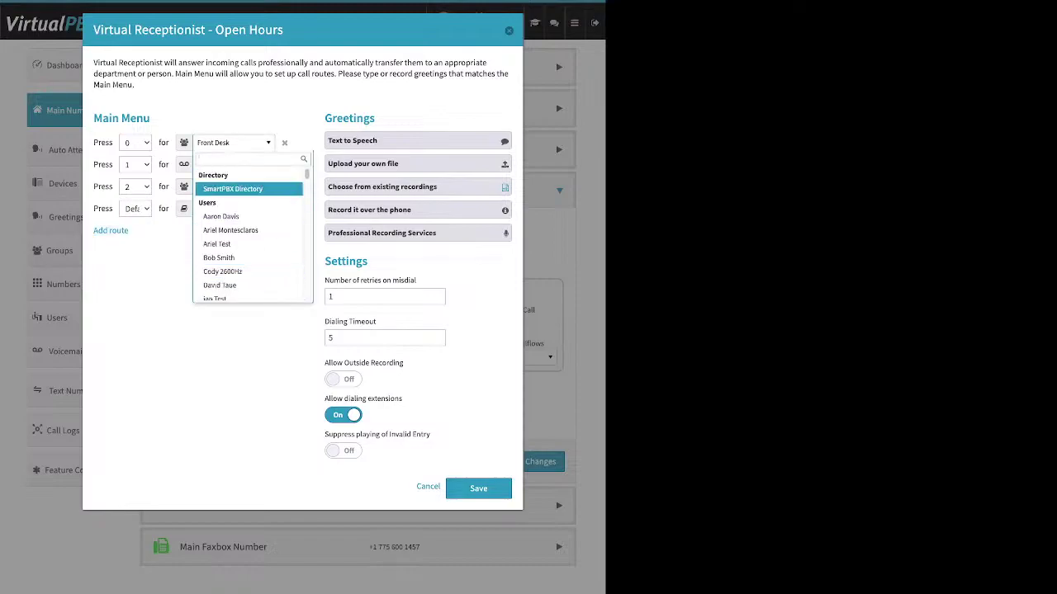
key(Down)
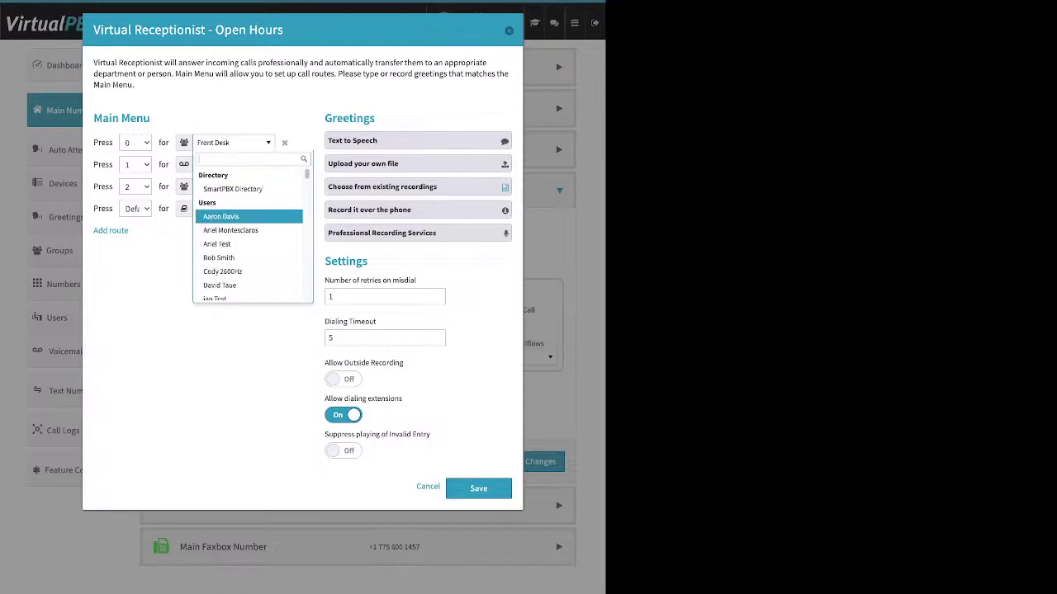
key(Down)
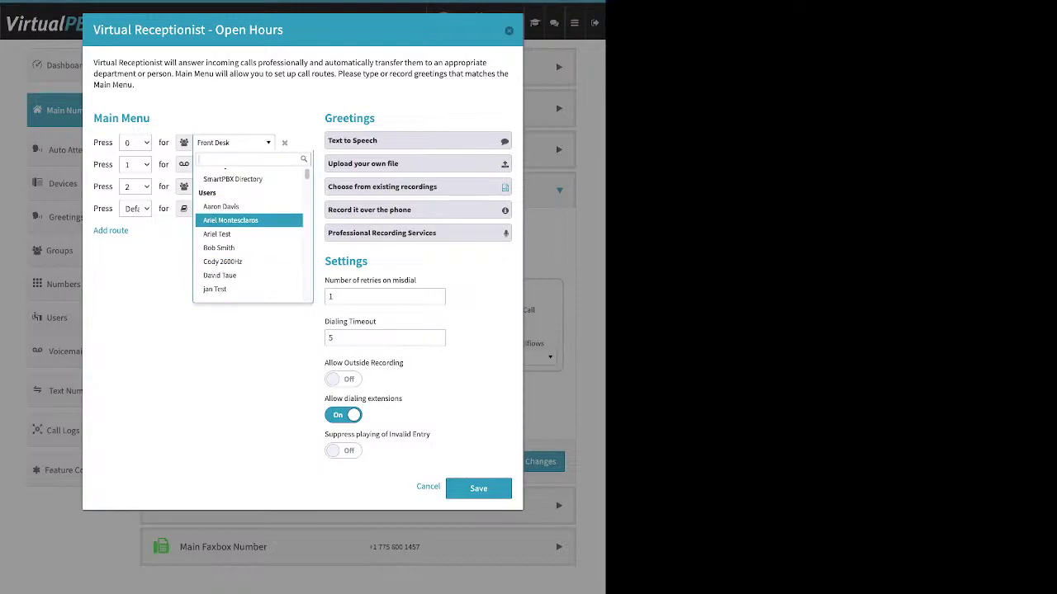
key(Down)
key(Down)
key(Down)
key(Down)
key(Down)
key(Down)
key(Down)
key(Down)
key(Down)
key(Down)
key(Down)
key(Down)
key(Down)
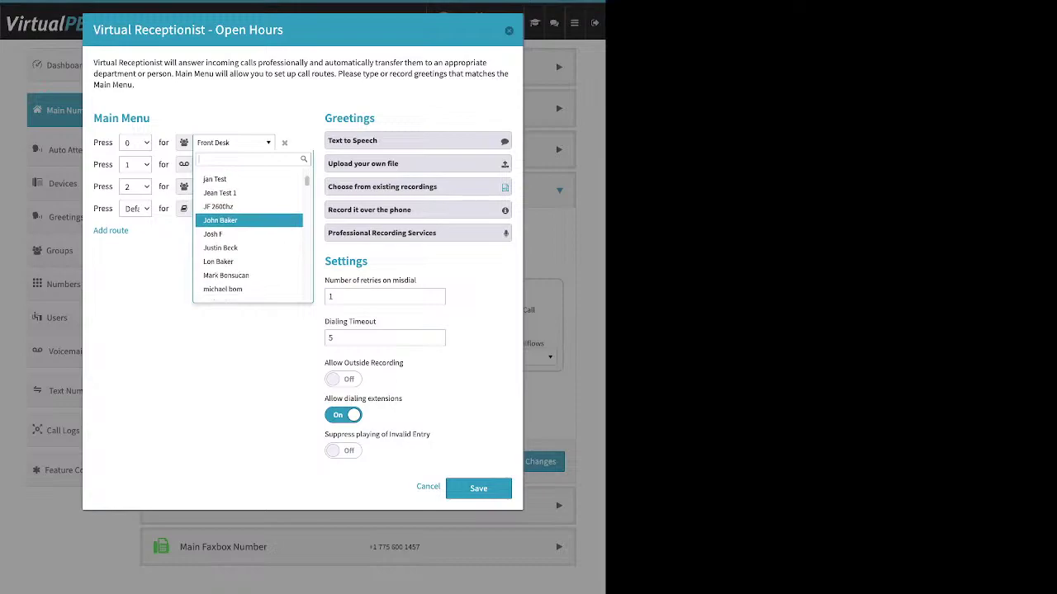
key(Down)
key(Down)
key(Down)
key(Down)
key(Down)
key(Down)
key(Down)
key(Down)
key(Down)
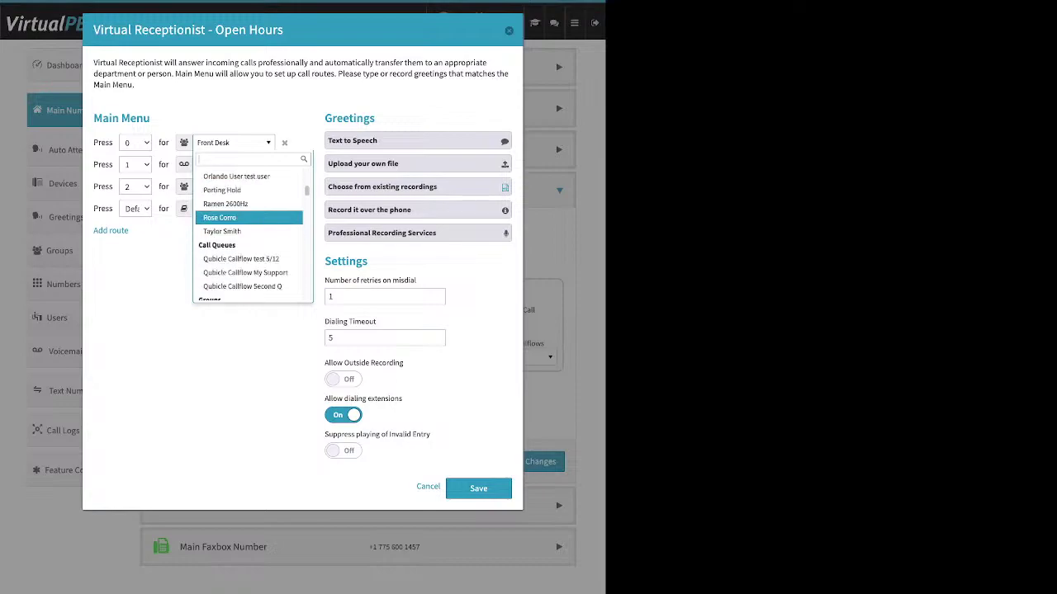
key(Down)
key(Down)
key(Down)
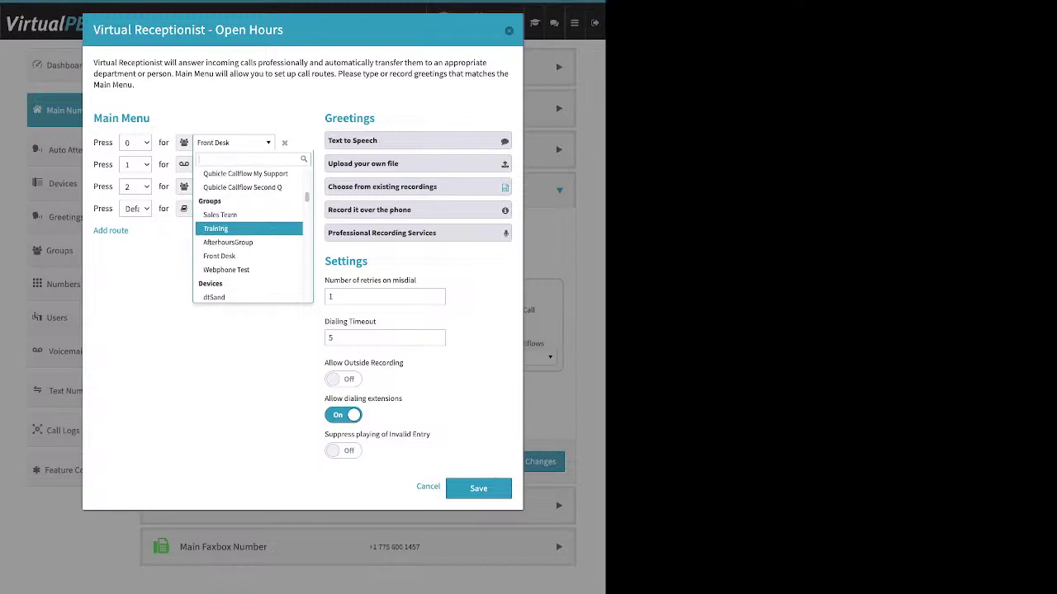
key(Down)
key(Down)
key(Down)
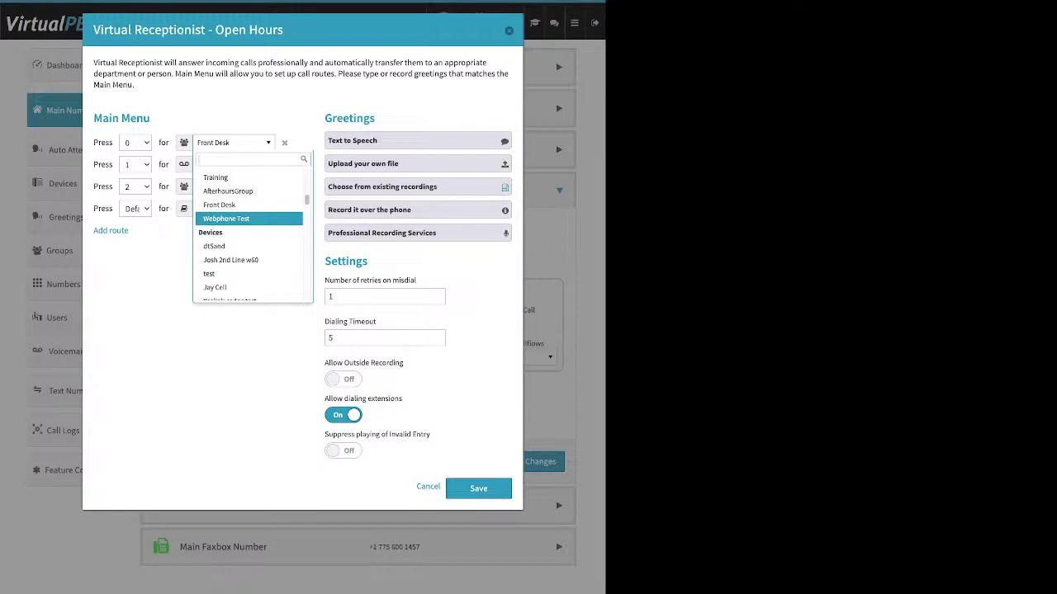
key(Down)
key(Down)
key(Down)
key(Down)
key(Down)
key(Down)
key(Down)
key(Down)
key(Down)
key(Down)
key(Down)
key(Down)
key(Down)
key(Down)
key(Down)
key(Down)
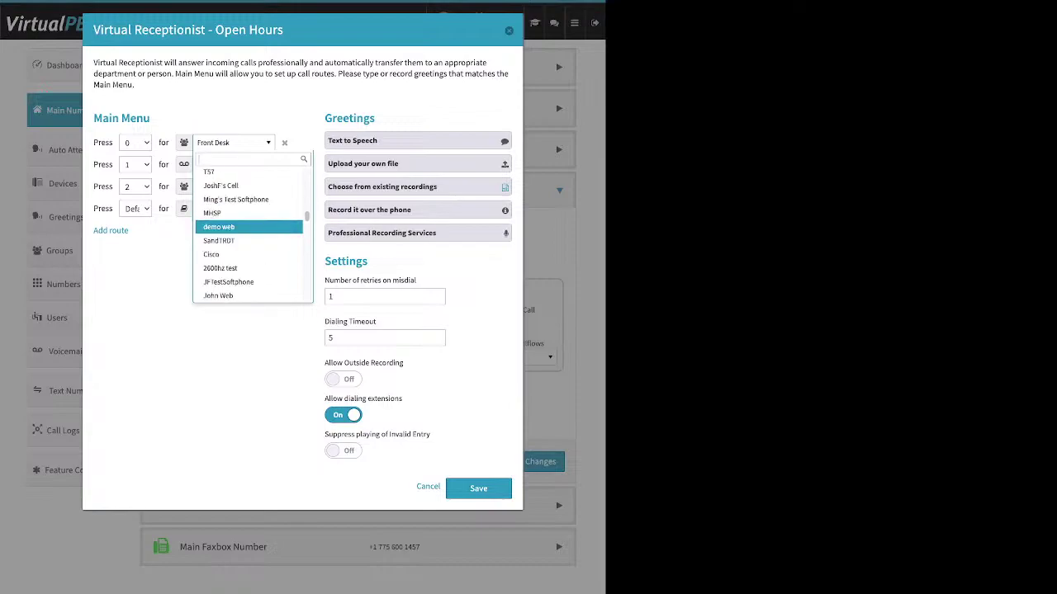
scroll(248, 227, down, 3)
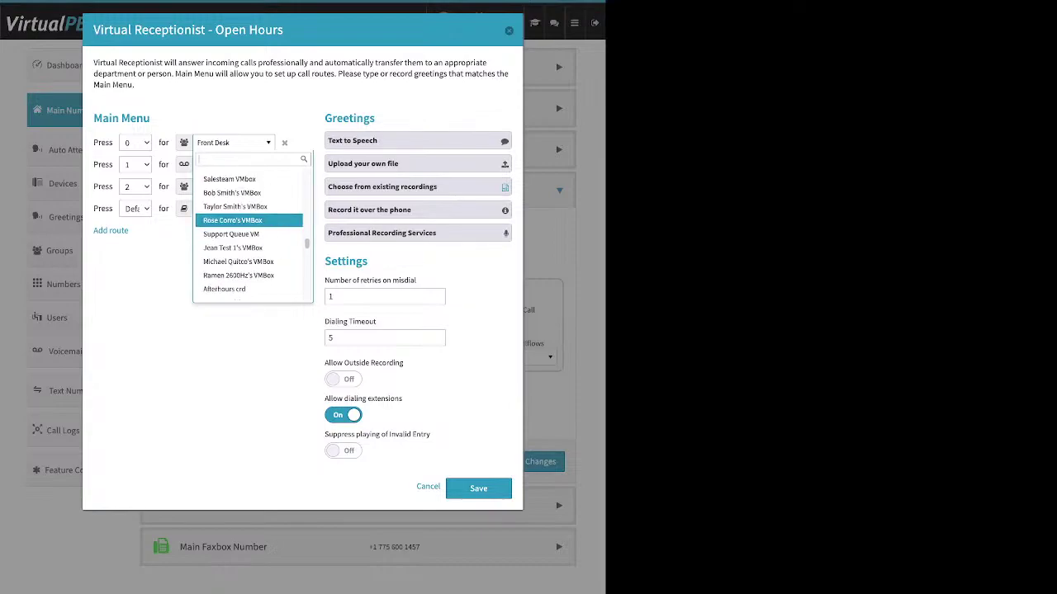
key(Escape)
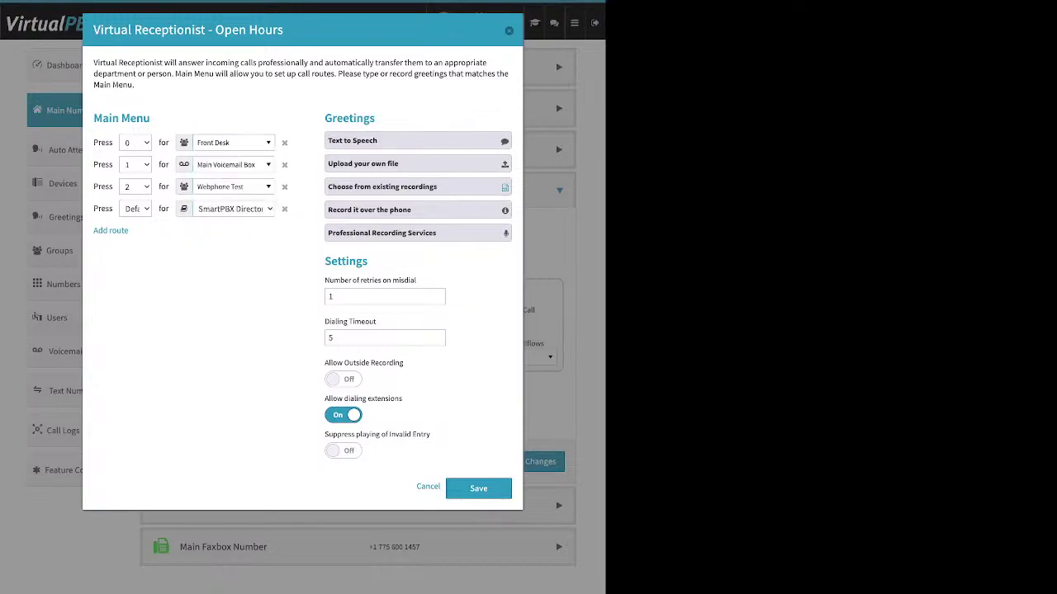
drag(374, 118, 332, 118)
Step: Expand the Text to Speech greeting and inspect its message box, then close the dialog unchanged
click(380, 140)
click(412, 217)
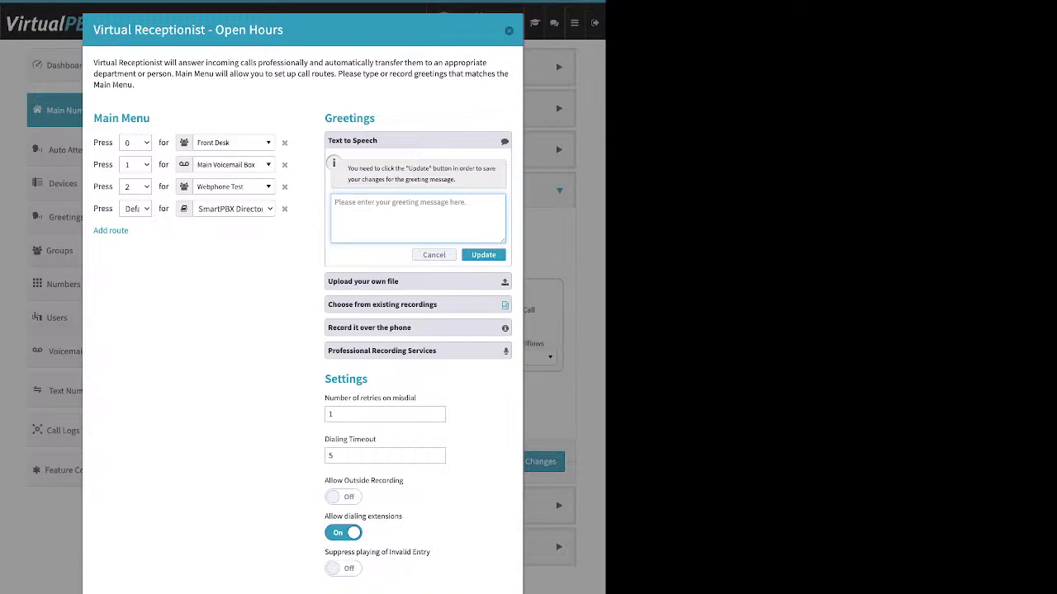
drag(94, 118, 149, 118)
drag(283, 30, 215, 30)
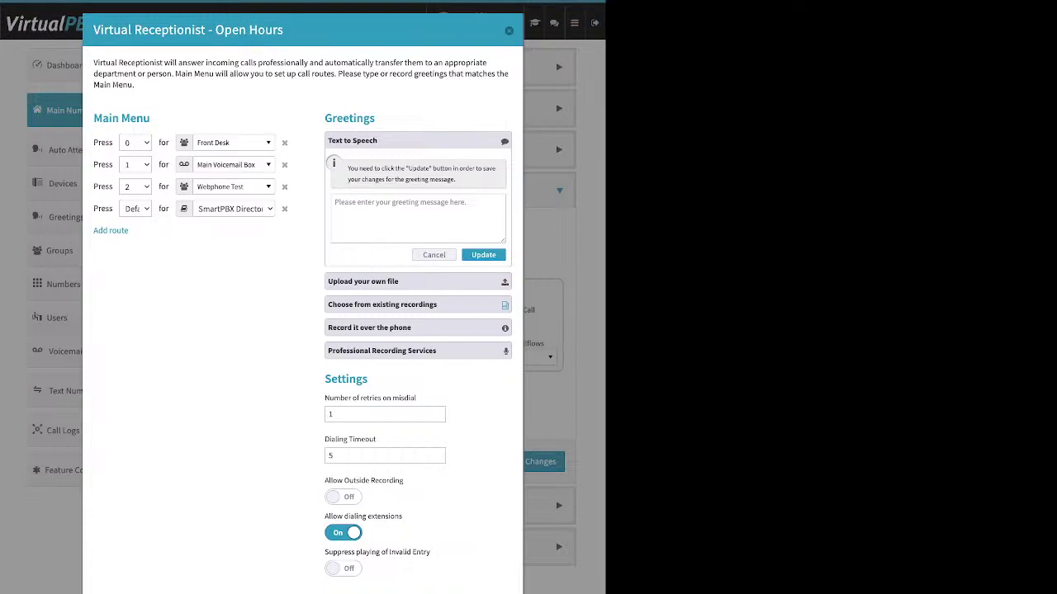
click(418, 216)
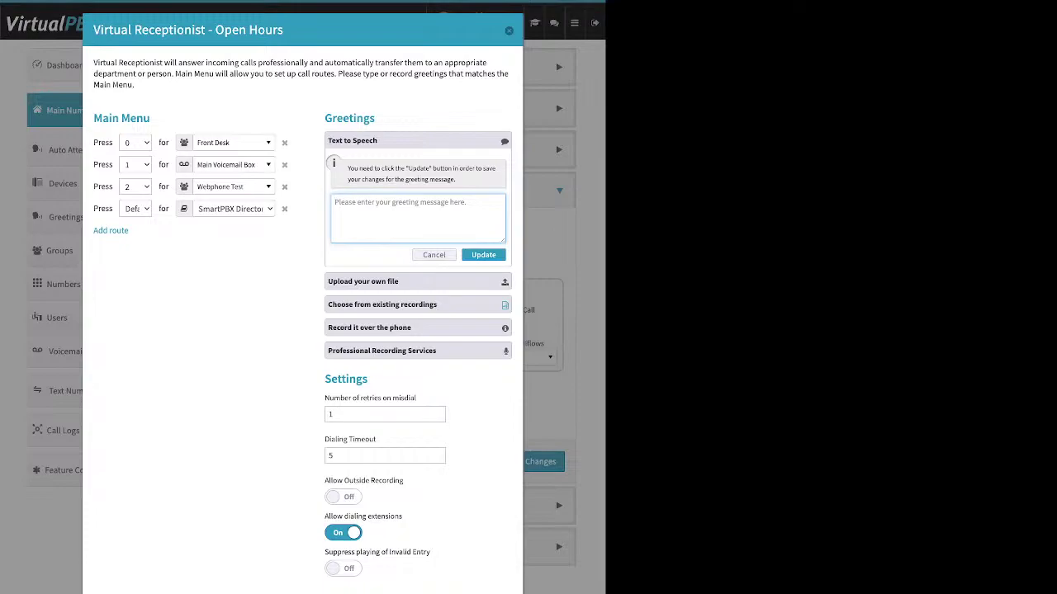
key(Escape)
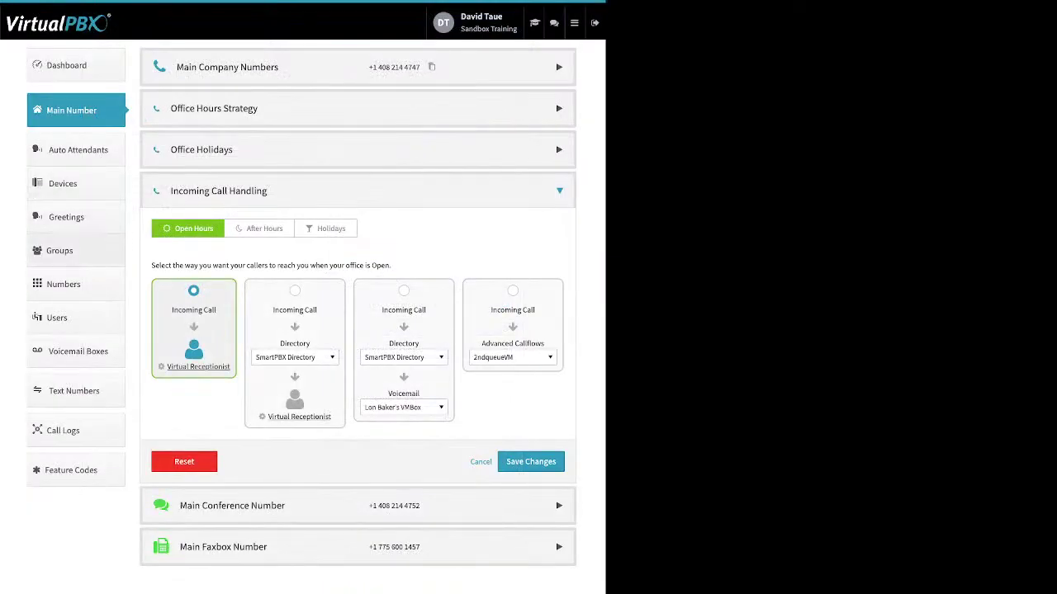
click(66, 217)
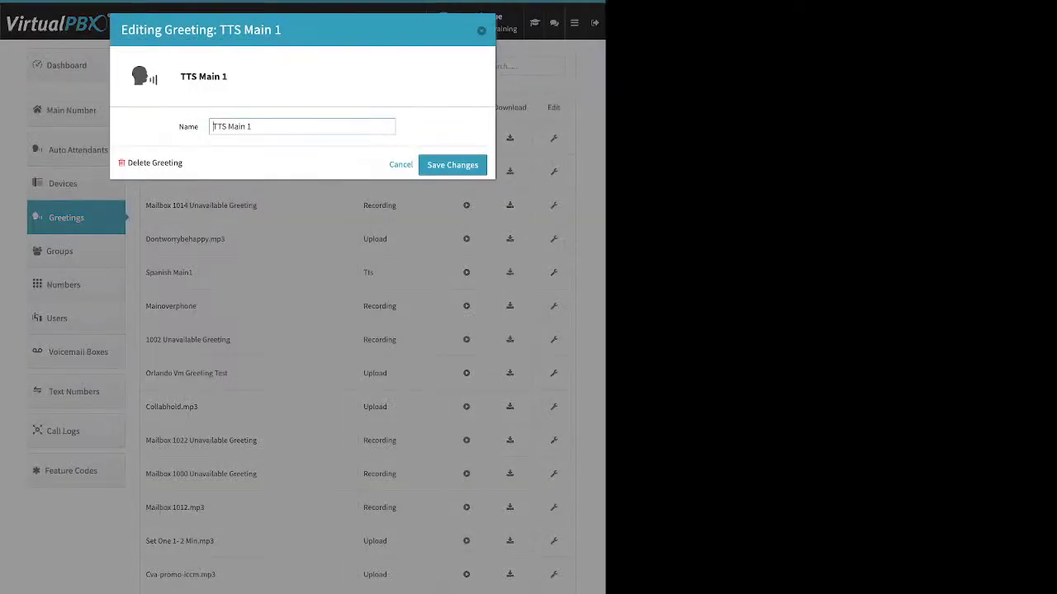
key(ctrl+a)
key(Tab)
key(Return)
click(71, 110)
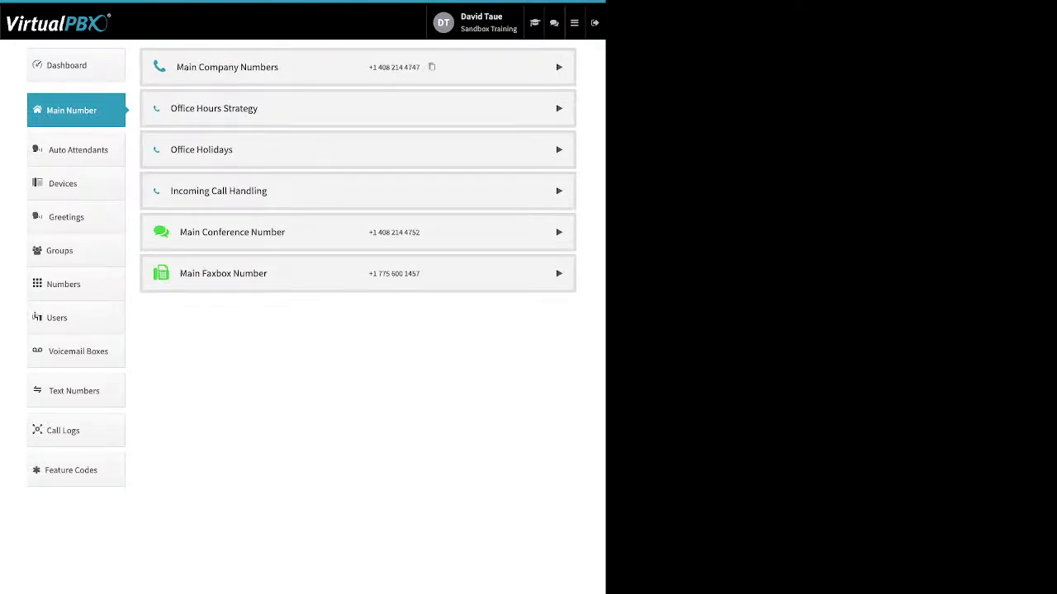
click(219, 191)
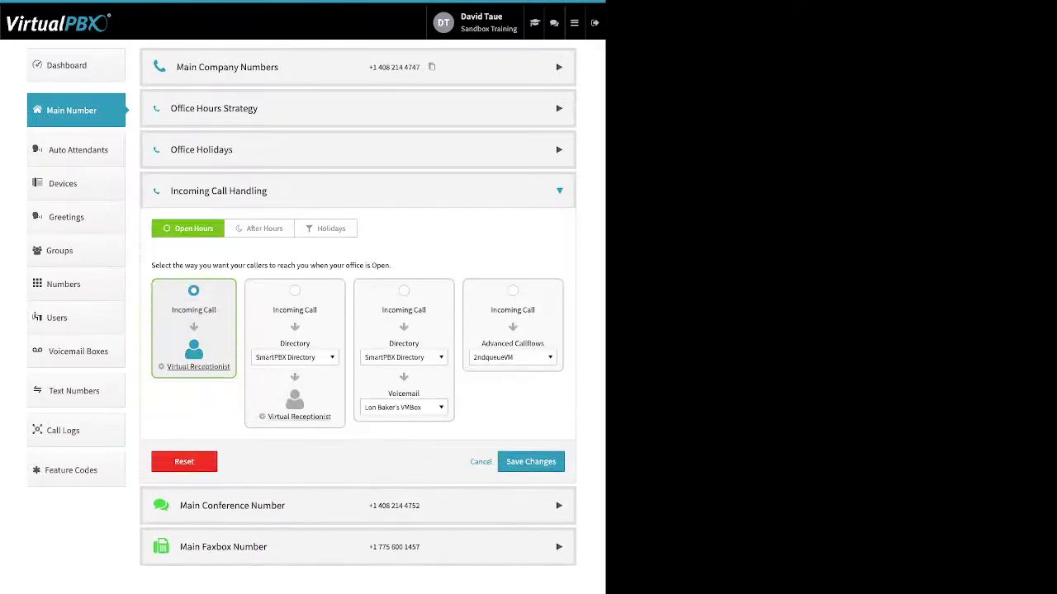
Step: Reopen the Open Hours receptionist and browse the upload, existing-recording and record-by-phone greeting options
click(198, 366)
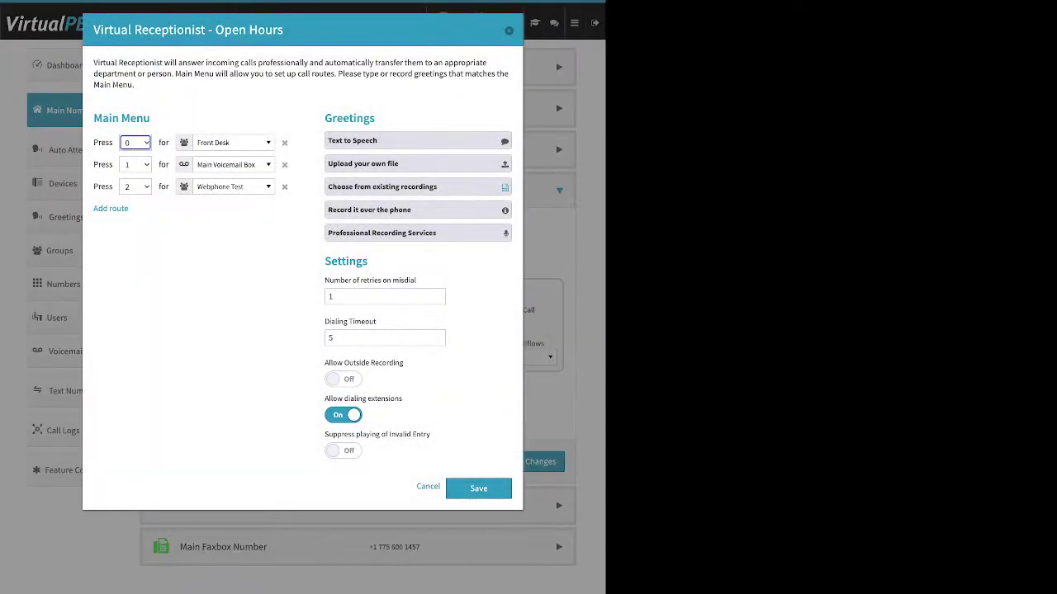
click(418, 163)
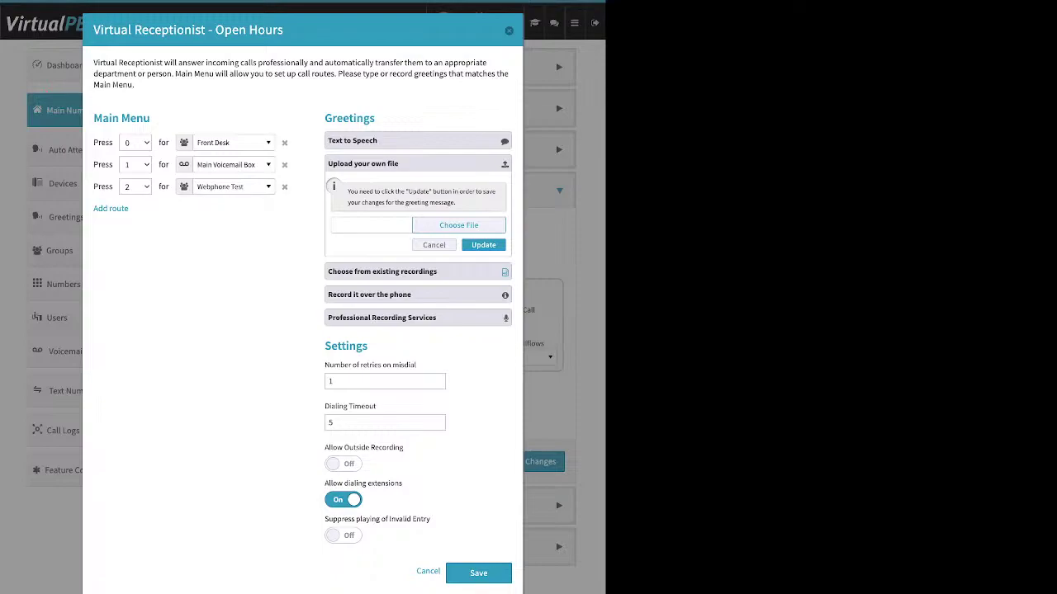
click(459, 225)
click(382, 272)
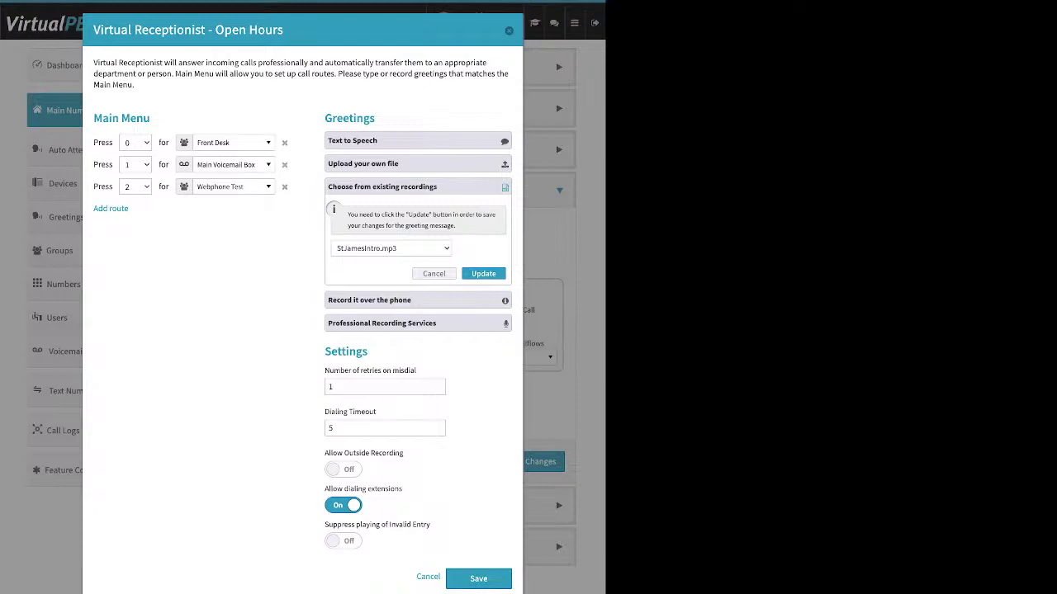
click(418, 300)
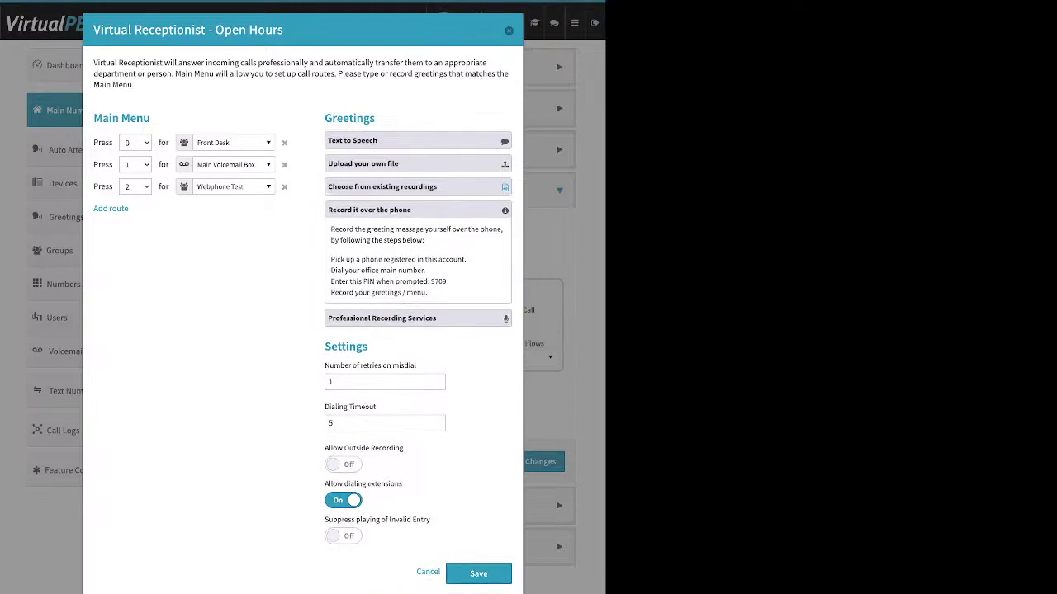
drag(330, 259, 467, 259)
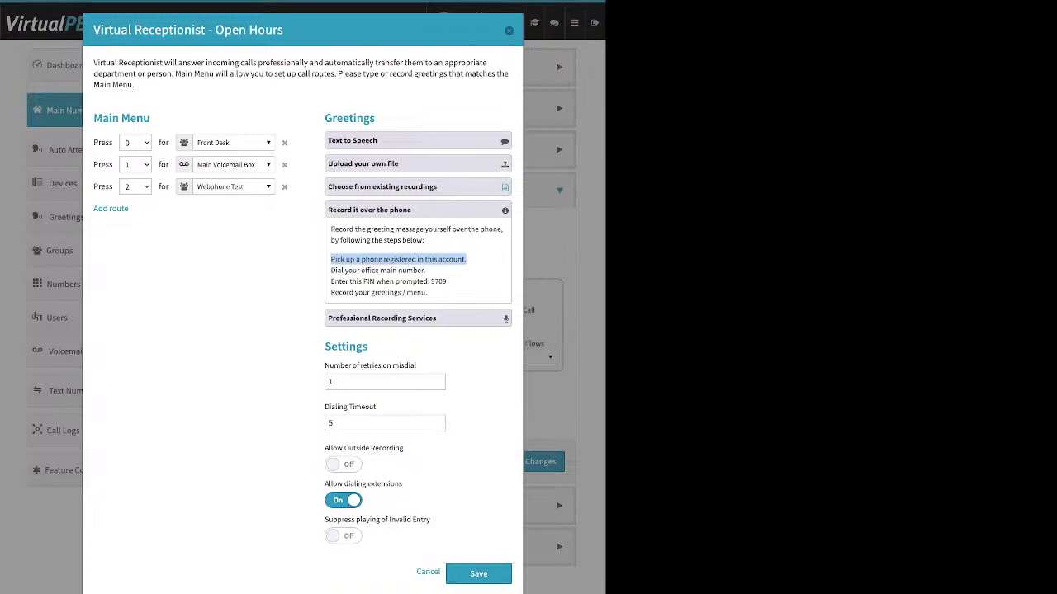
Step: Turn Allow Outside Recording on, note the recording PIN, and show professional recording pricing
drag(345, 449, 403, 448)
drag(368, 347, 324, 346)
drag(403, 449, 324, 448)
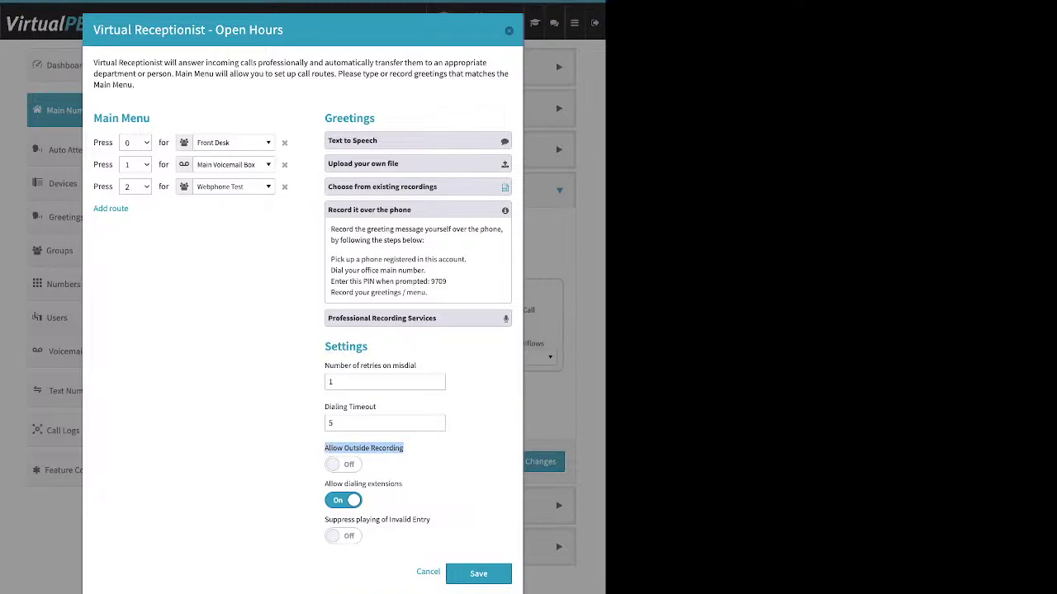
click(338, 464)
click(406, 473)
drag(447, 282, 430, 282)
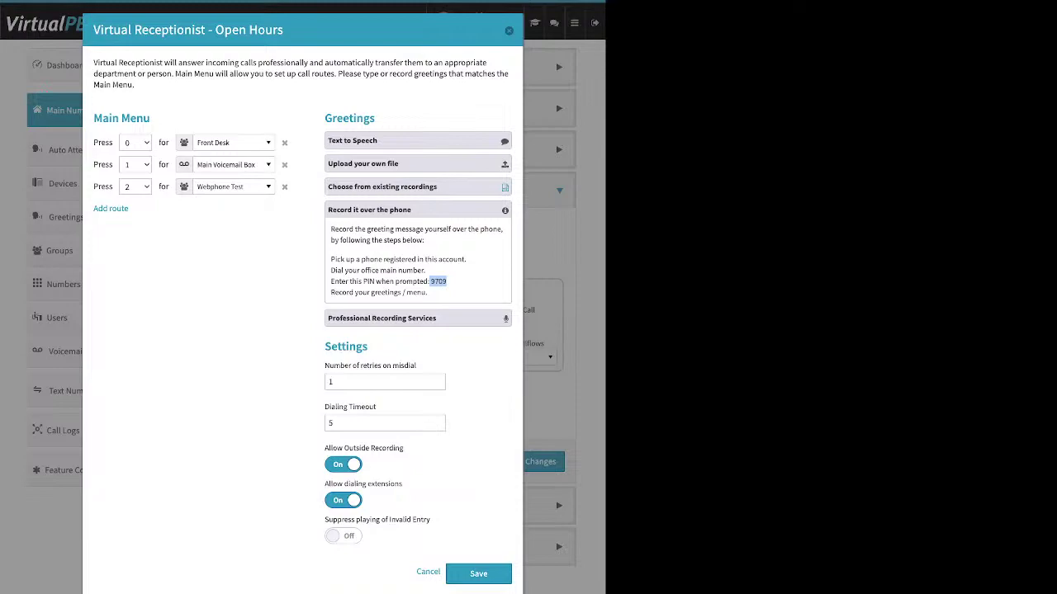
click(447, 282)
click(417, 319)
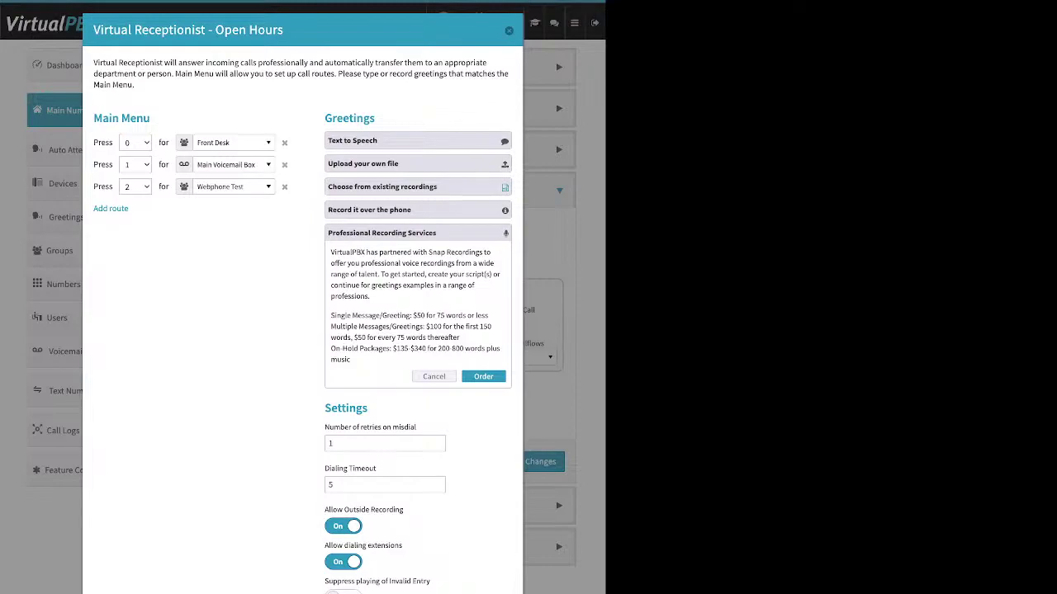
Step: Expand and collapse Upload your own file, leaving all greeting options closed
click(418, 163)
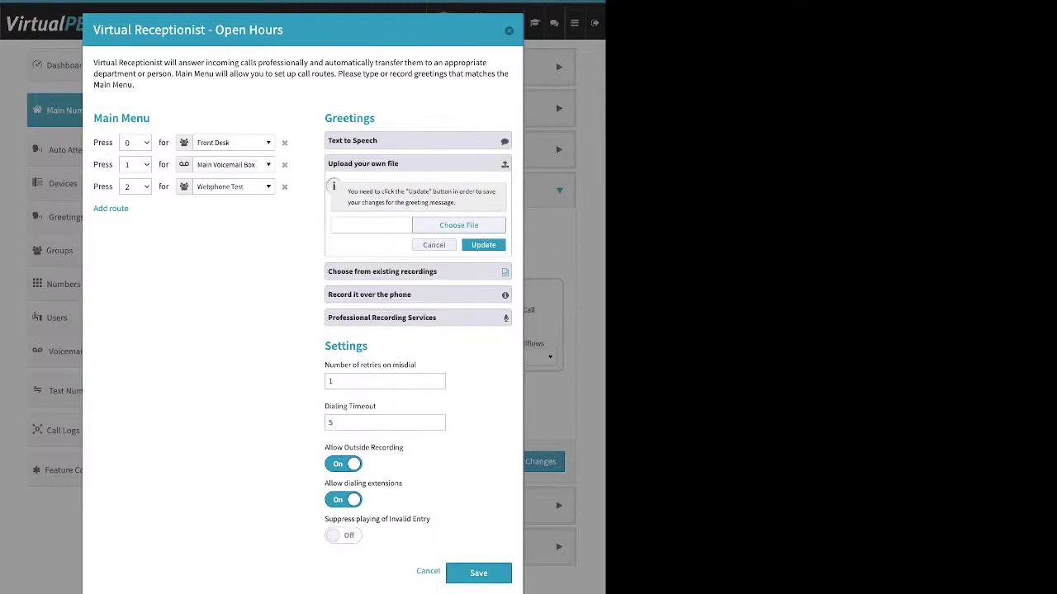
click(418, 163)
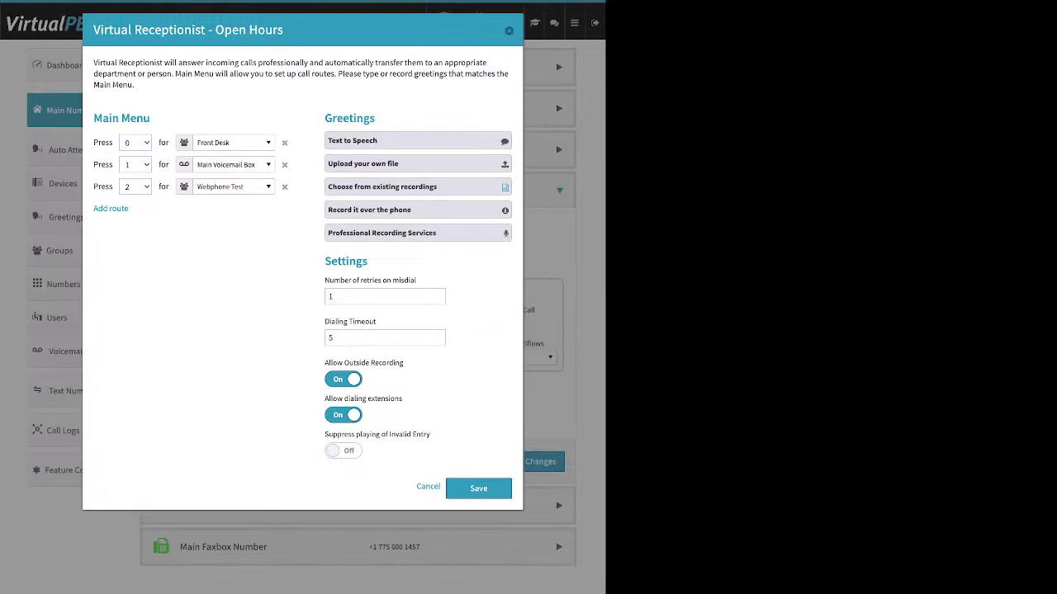
double_click(346, 261)
triple_click(369, 281)
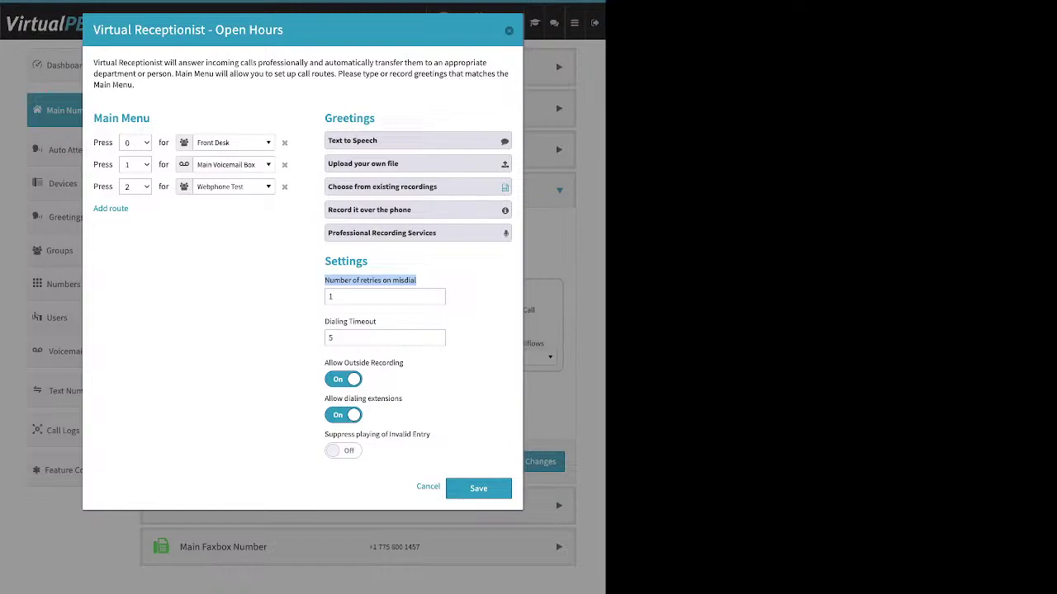
click(384, 296)
double_click(330, 296)
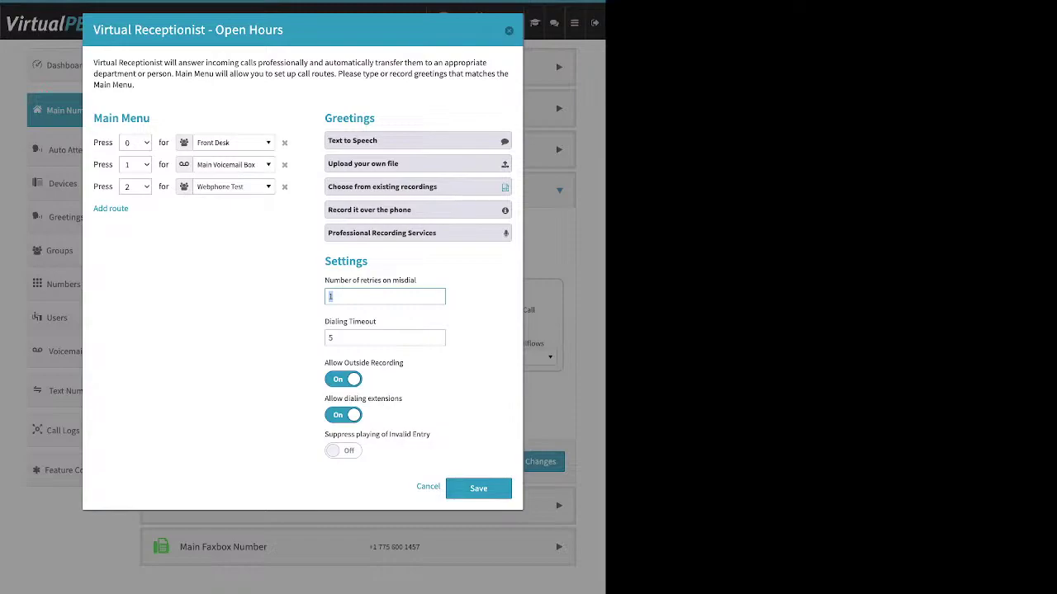
triple_click(350, 322)
Step: Add a menu route, delete it again, and turn Allow Outside Recording off
click(110, 208)
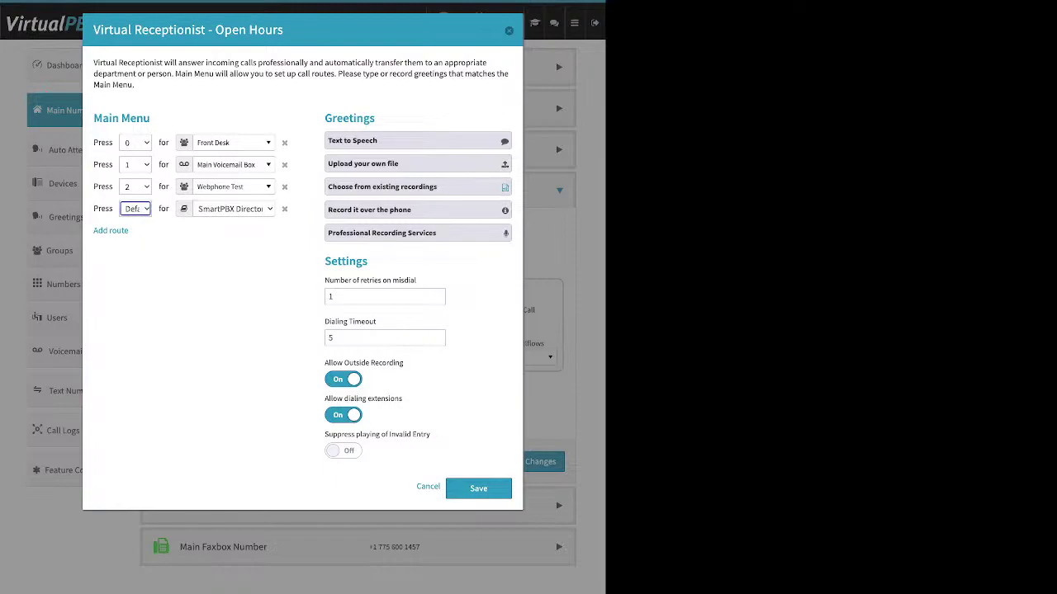
click(284, 209)
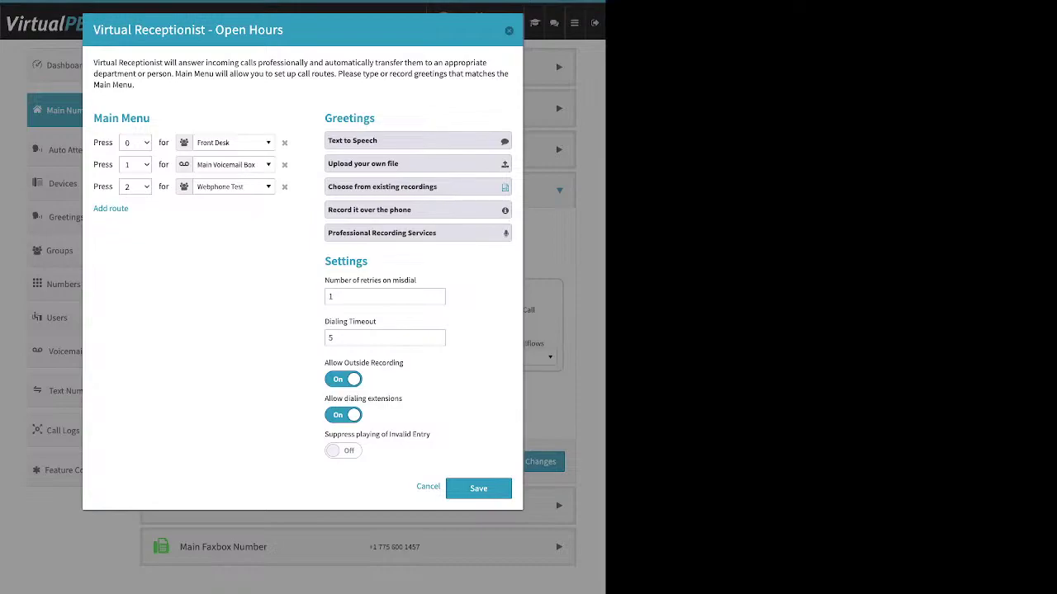
click(343, 379)
drag(403, 399, 324, 399)
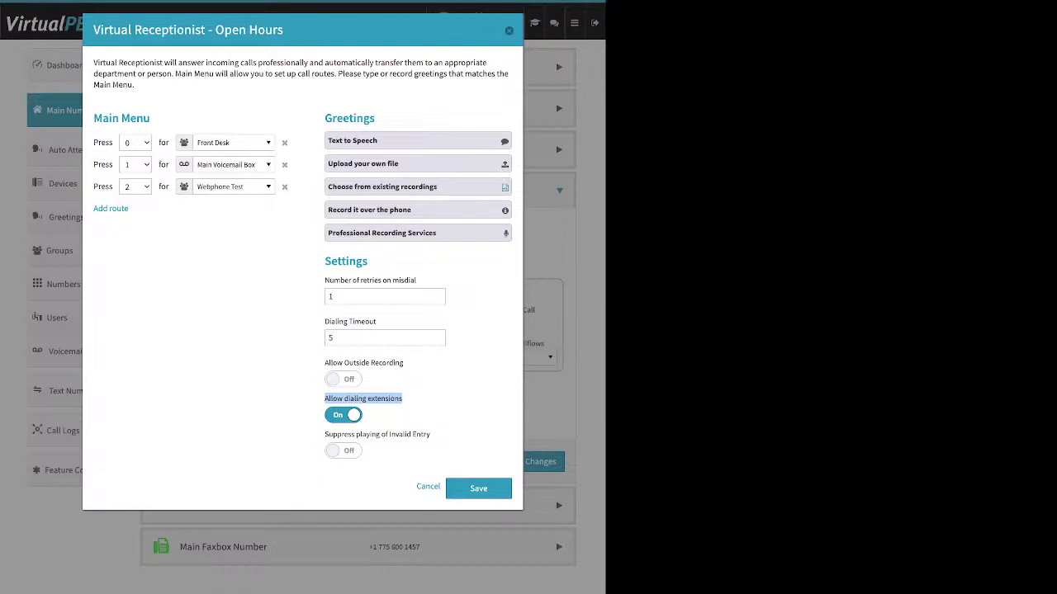
Step: Turn Allow dialing extensions off and back on
click(343, 415)
drag(93, 142, 170, 166)
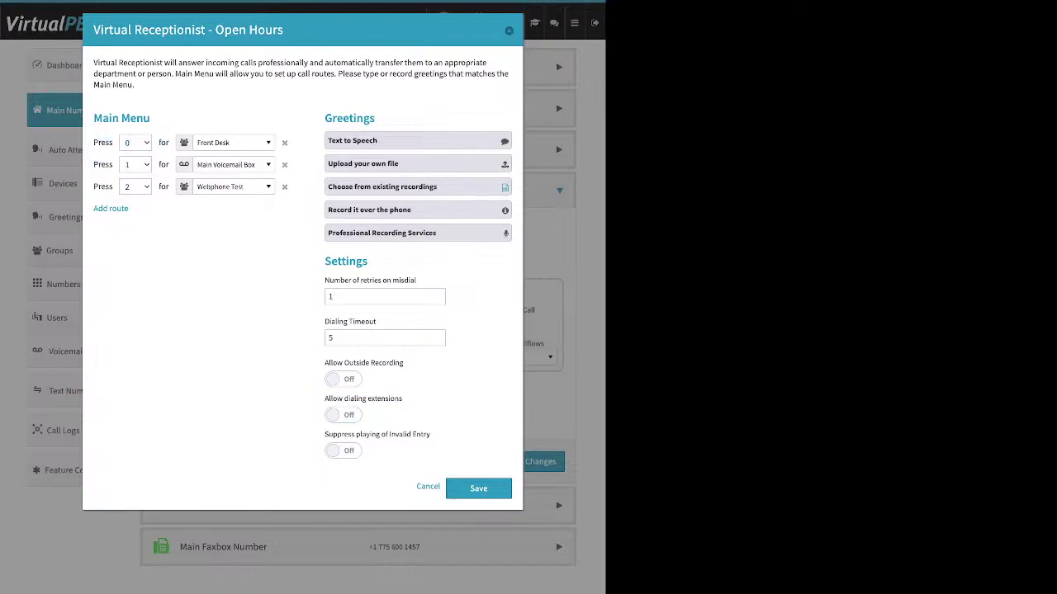
click(342, 415)
drag(431, 434, 324, 434)
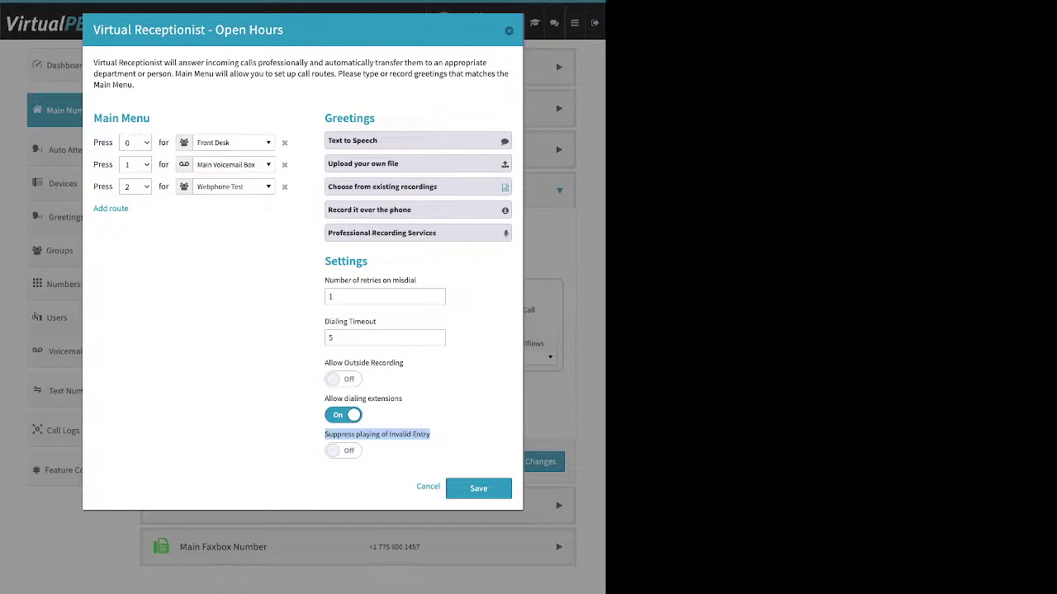
key(space)
key(space)
Step: Save the Open Hours receptionist settings and the Incoming Call Handling changes
drag(151, 119, 102, 118)
drag(374, 119, 337, 119)
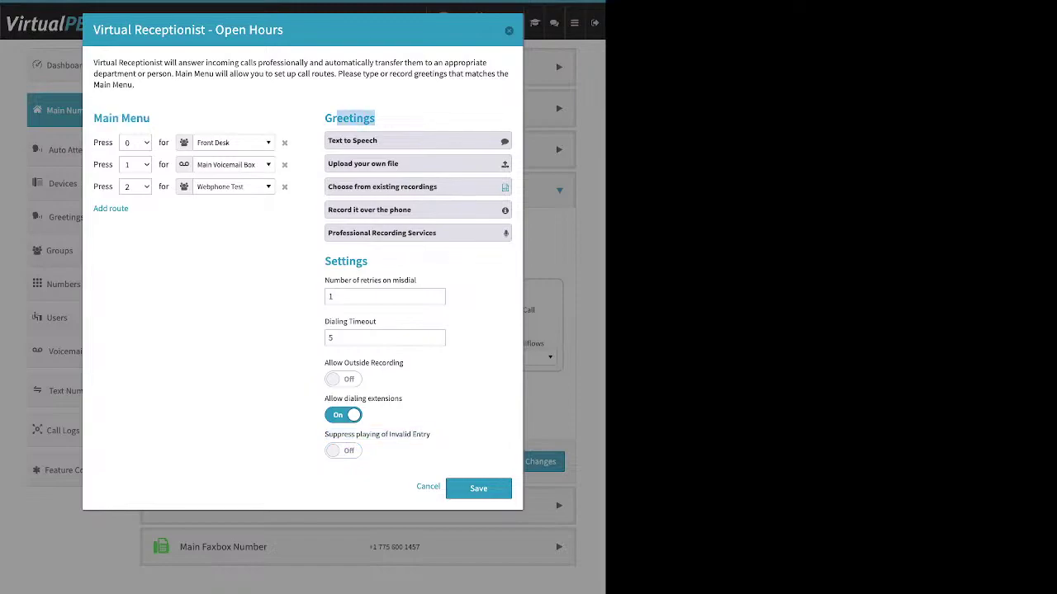
drag(325, 261, 363, 262)
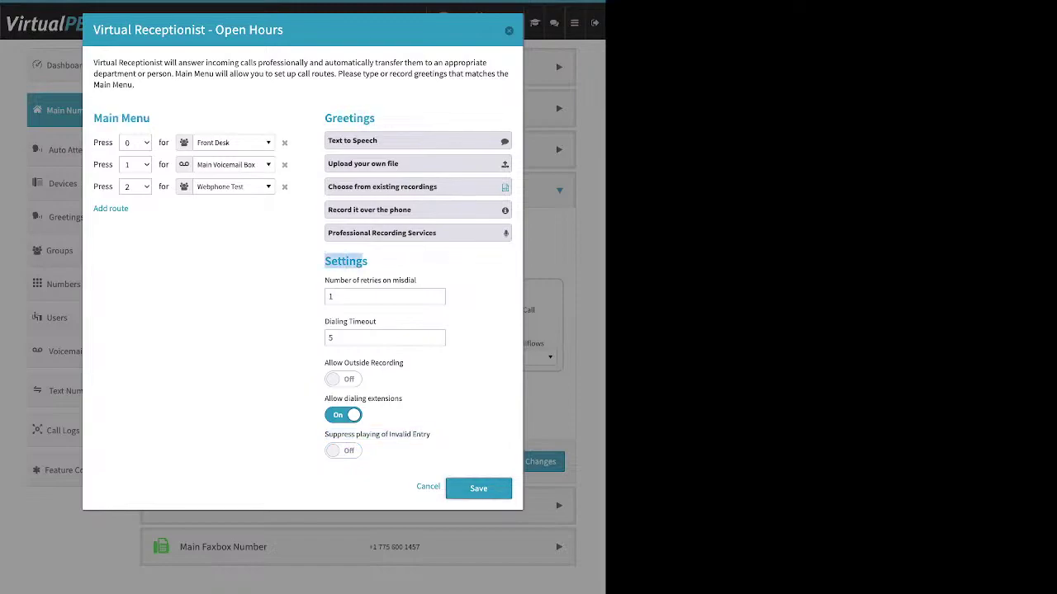
click(478, 488)
click(531, 461)
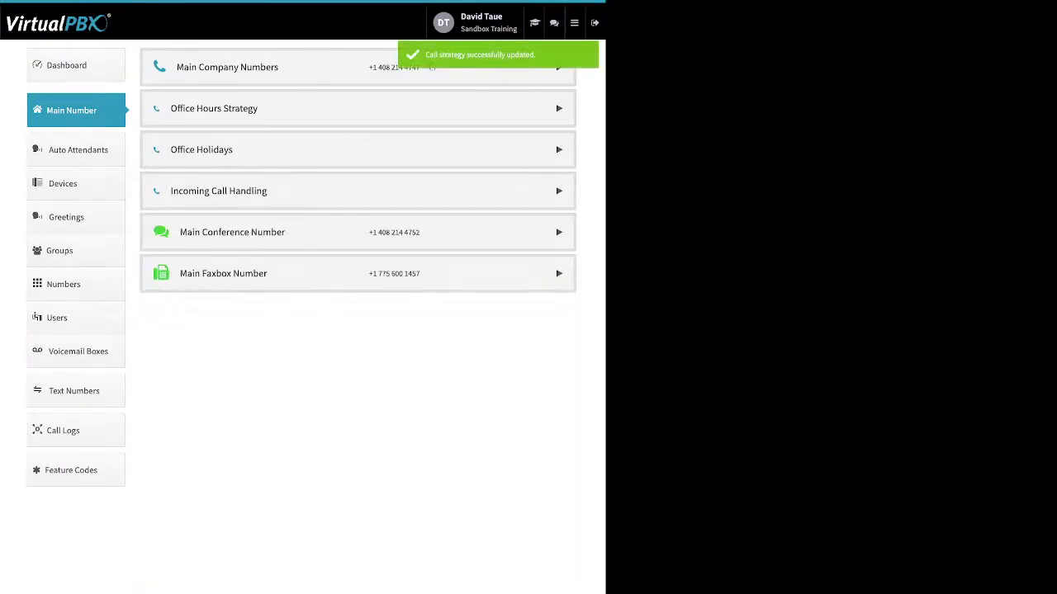
Step: Expand Incoming Call Handling again and show the After Hours call options
click(219, 191)
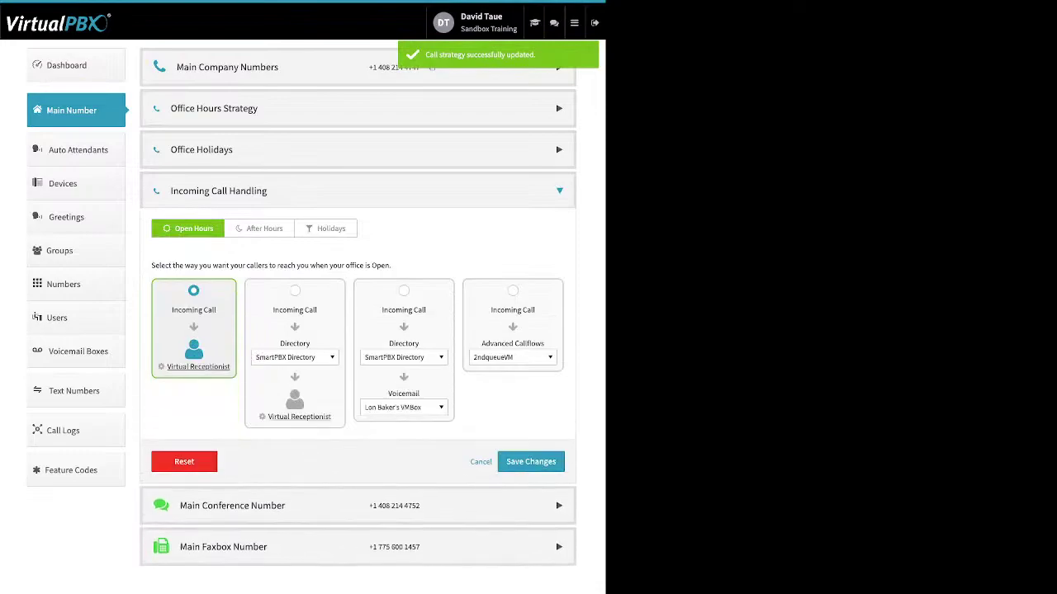
click(259, 229)
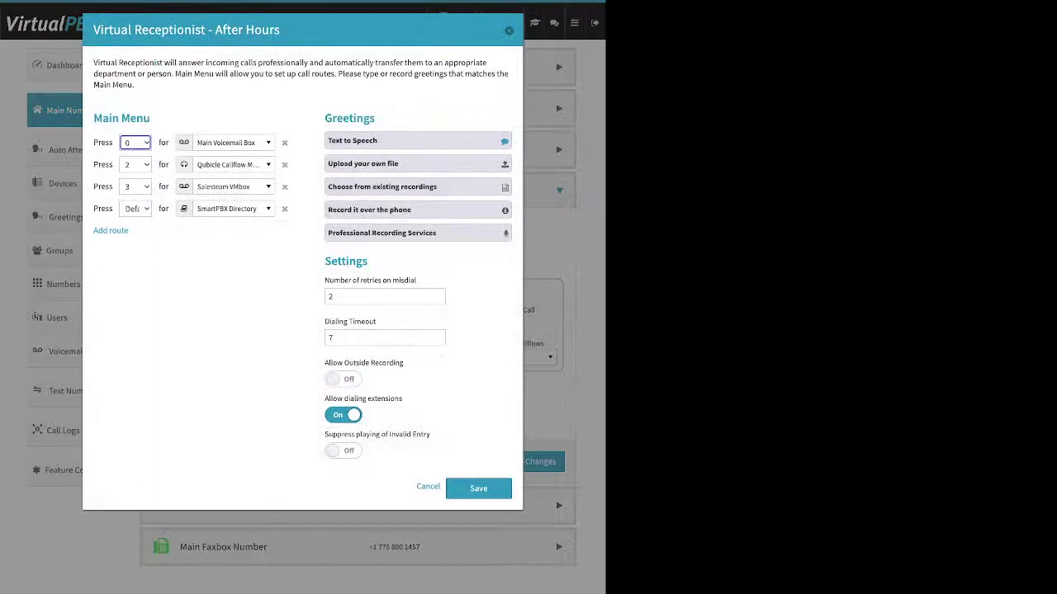
Step: Dismiss the After Hours Virtual Receptionist dialog with Esc
key(Escape)
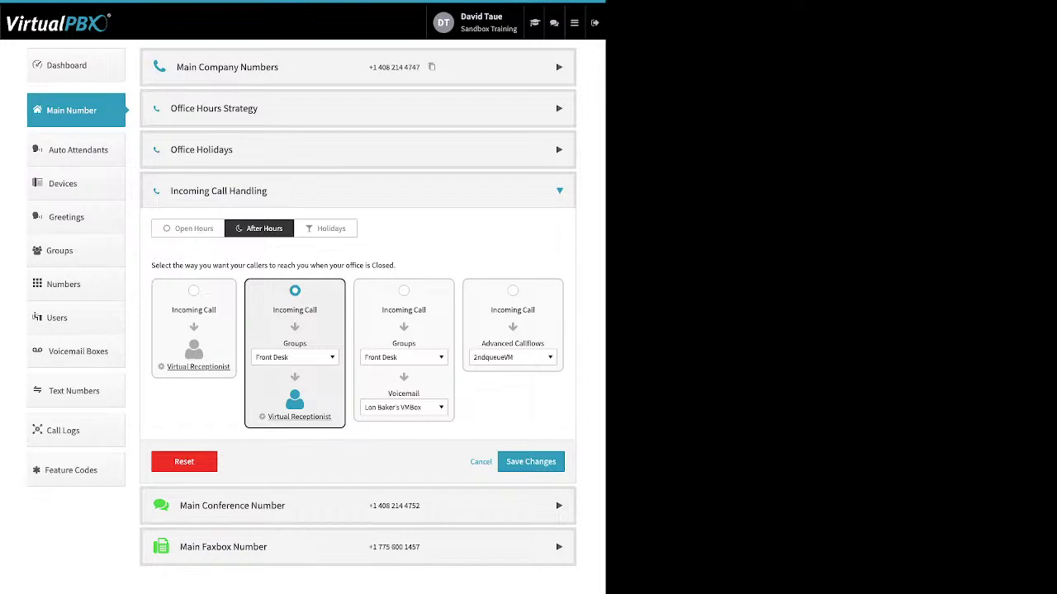
Step: Browse the after-hours Groups destinations, keep Front Desk, and reopen the Virtual Receptionist settings
click(295, 357)
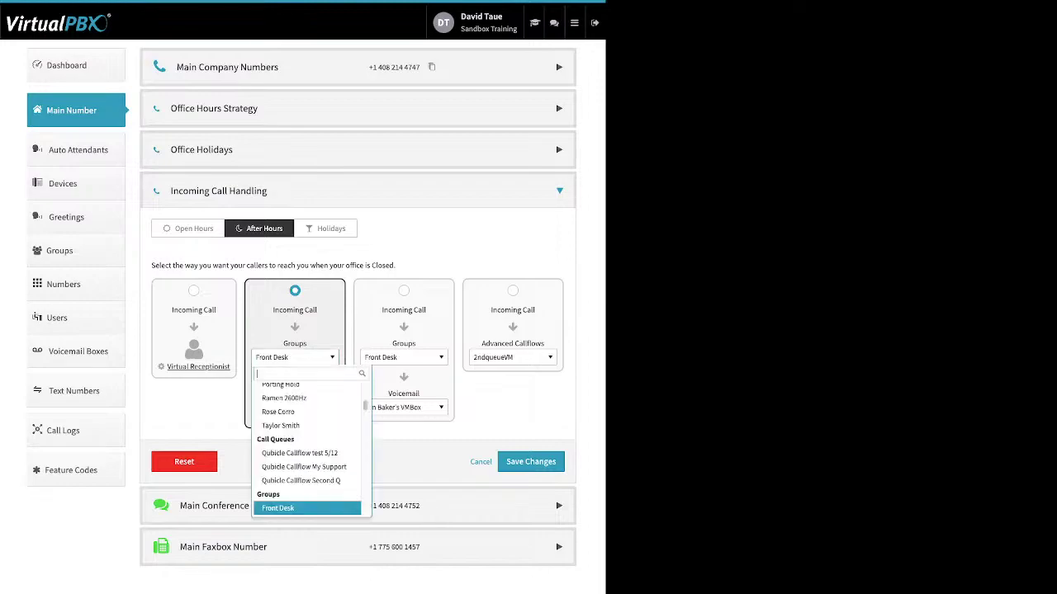
scroll(307, 446, up, 10)
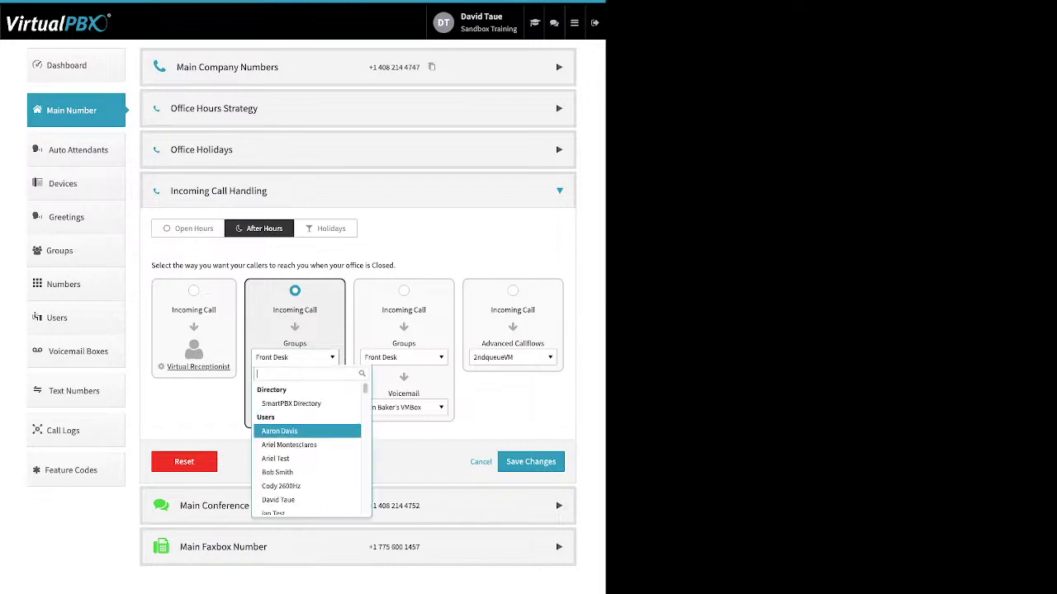
scroll(307, 444, down, 3)
scroll(307, 444, down, 8)
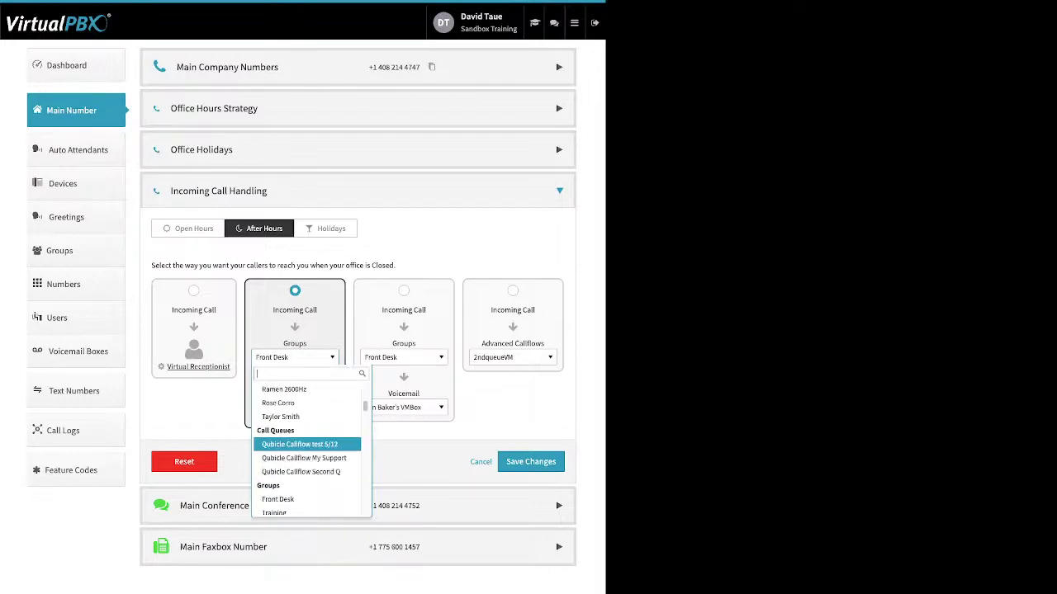
scroll(307, 445, down, 2)
scroll(307, 447, down, 2)
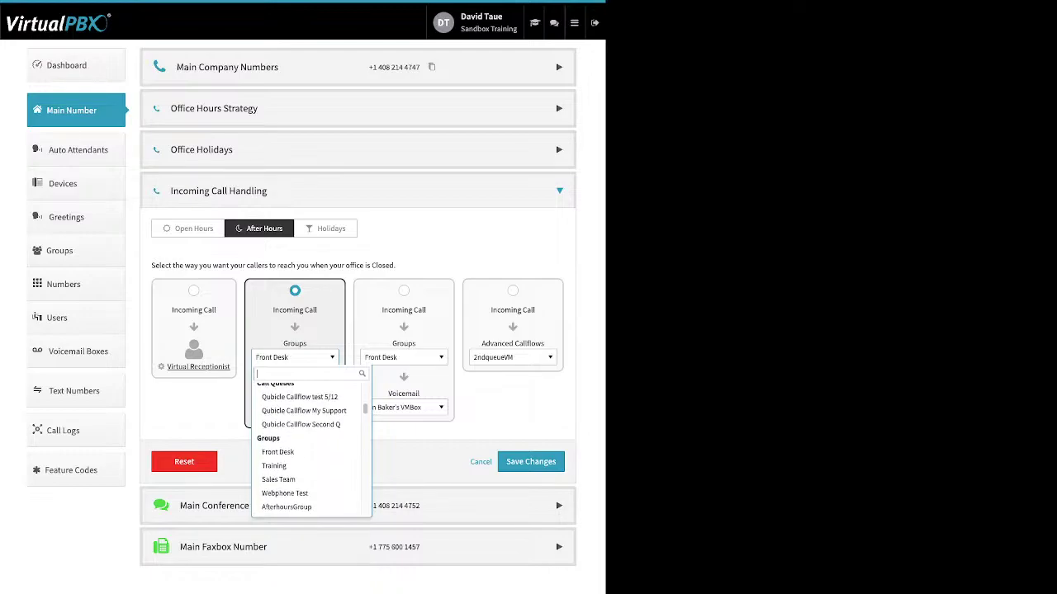
scroll(307, 446, down, 4)
scroll(307, 447, down, 2)
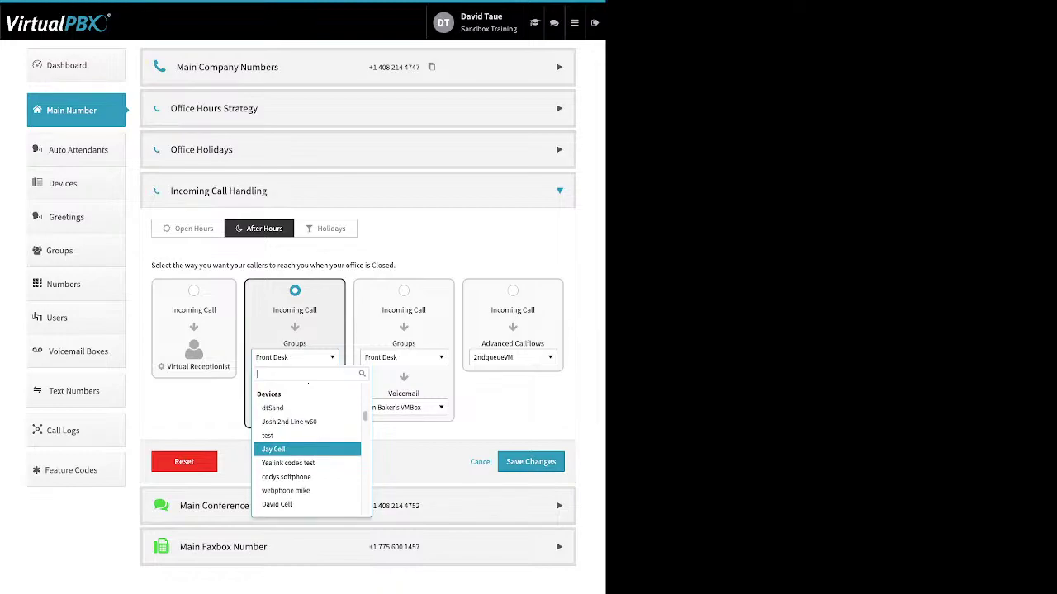
scroll(307, 446, down, 8)
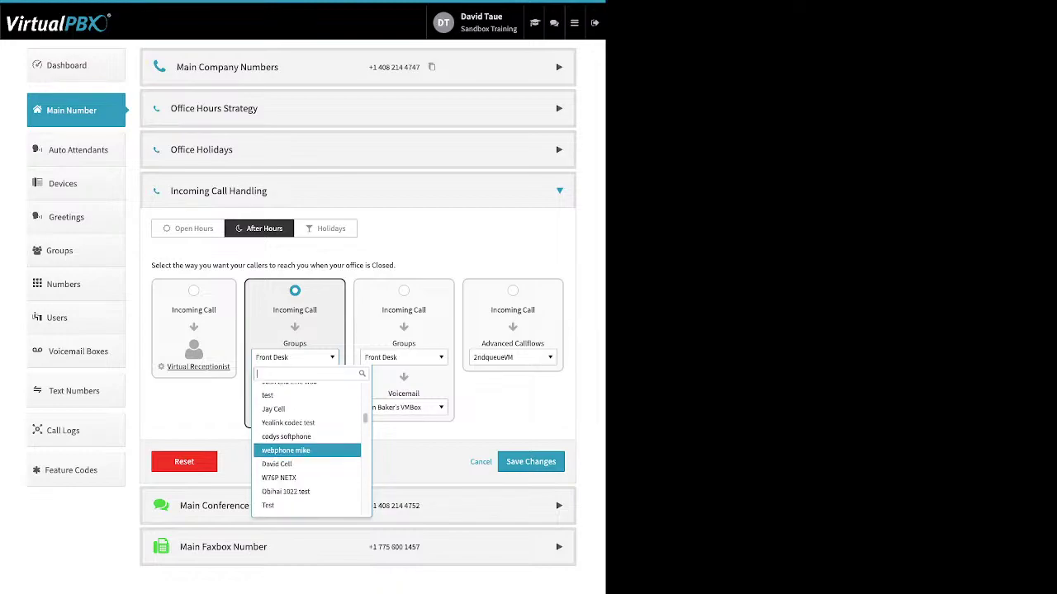
scroll(307, 447, down, 3)
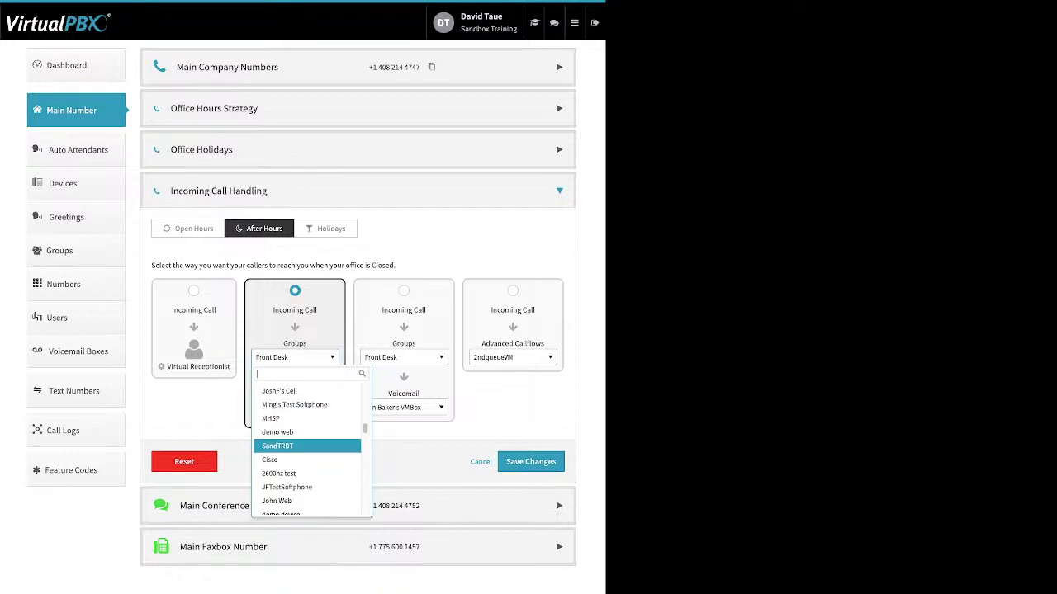
scroll(307, 447, down, 2)
scroll(307, 447, down, 6)
scroll(307, 447, down, 10)
scroll(307, 446, down, 5)
scroll(307, 446, up, 2)
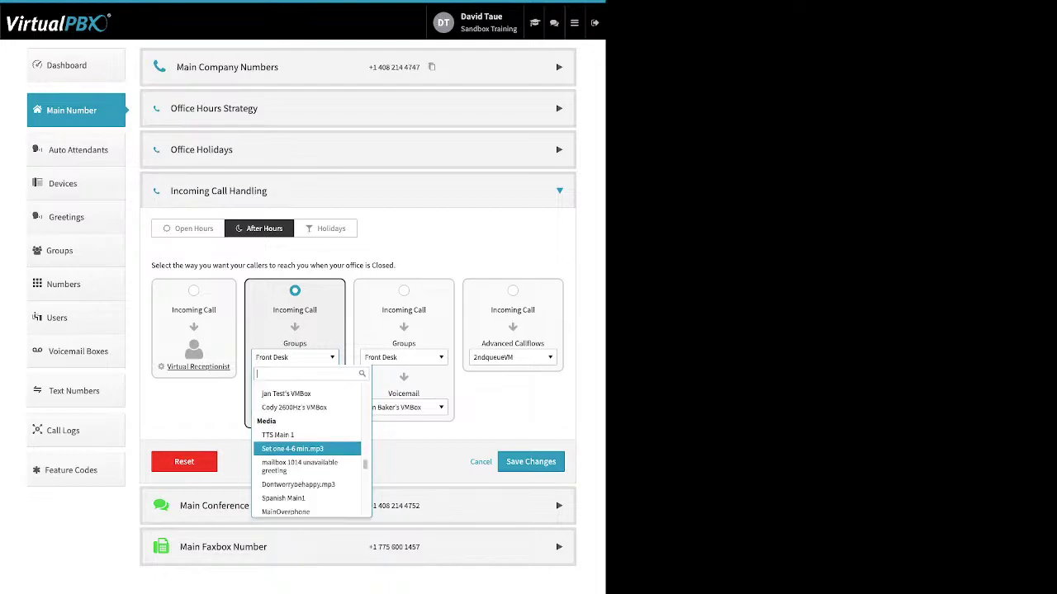
scroll(307, 448, down, 10)
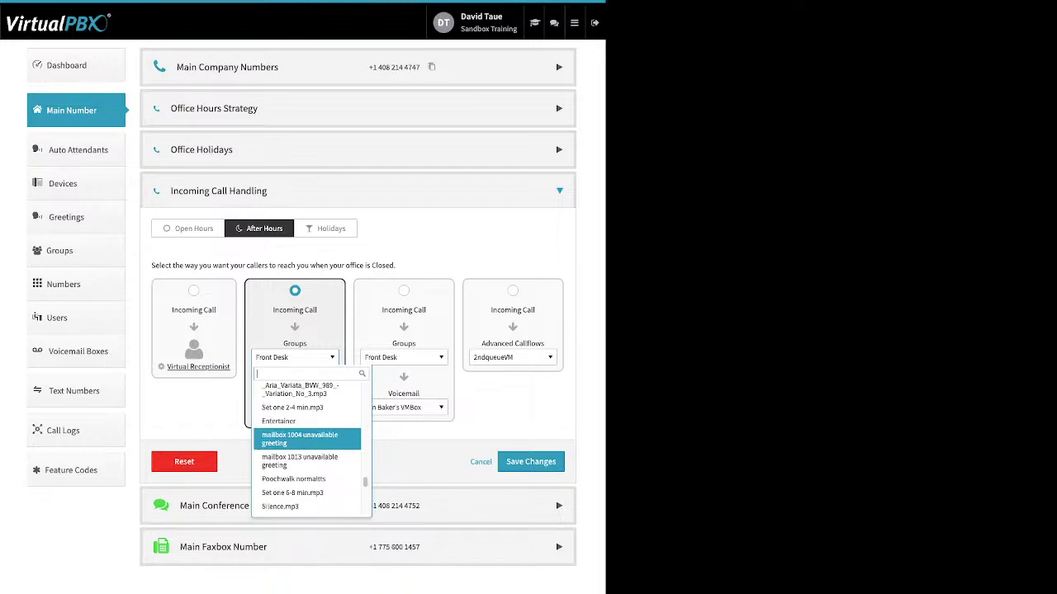
scroll(307, 446, down, 10)
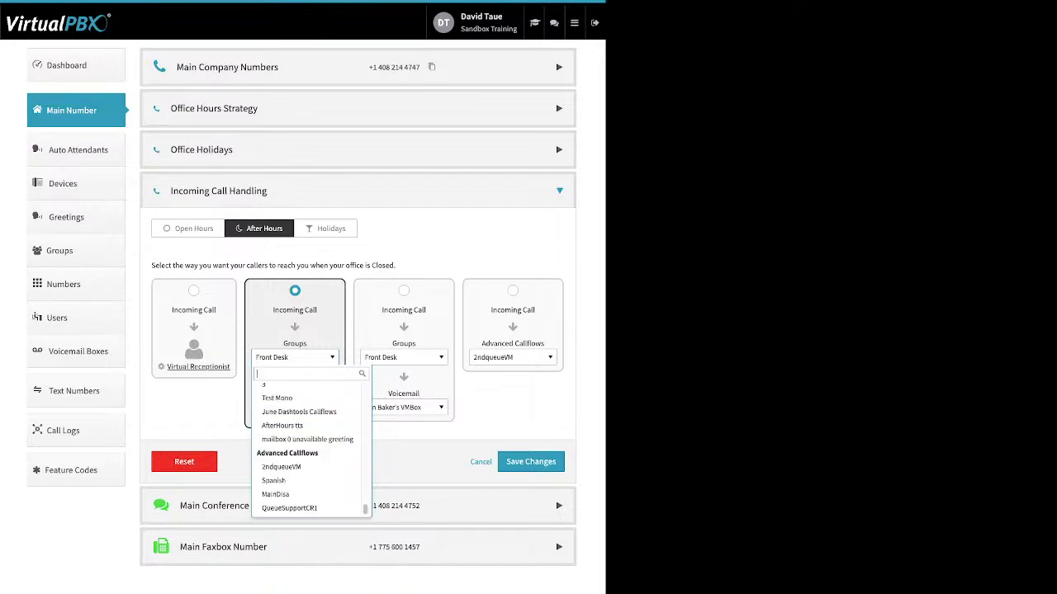
click(295, 357)
click(299, 417)
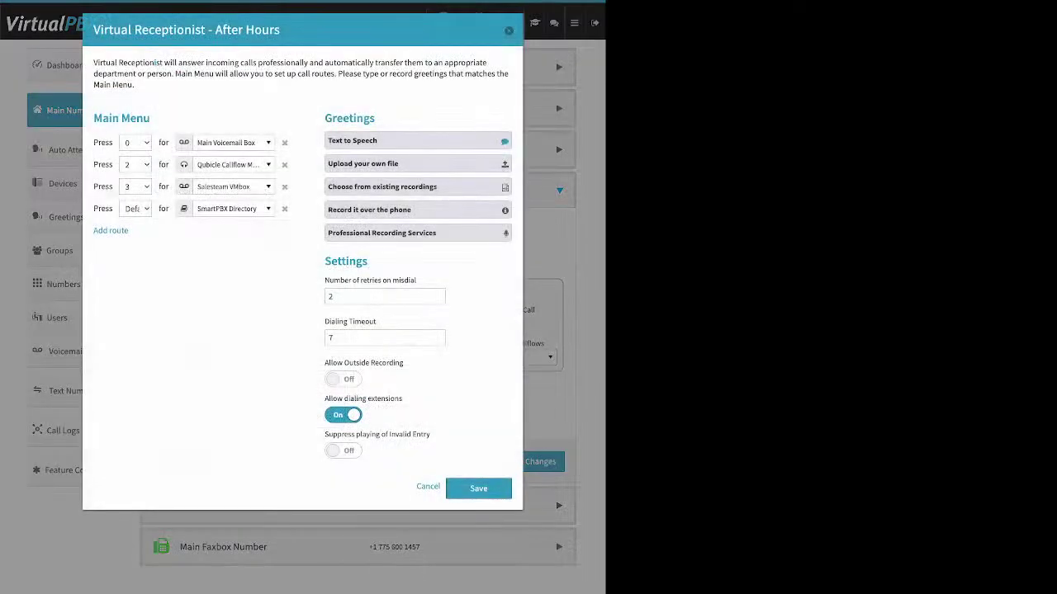
Step: Expand and collapse the Text to Speech greeting, then close the After Hours receptionist window
click(417, 141)
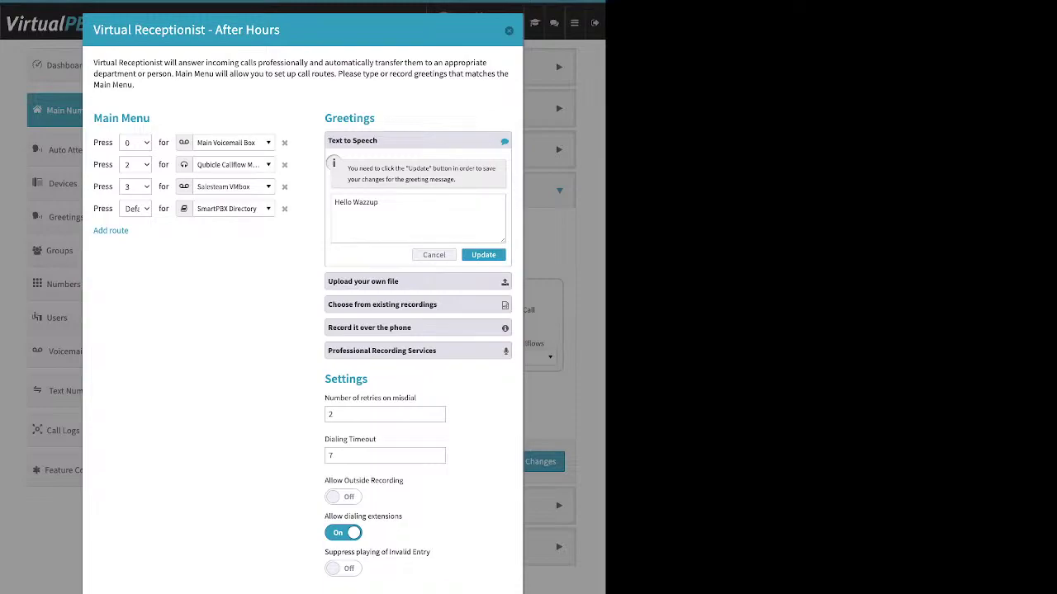
click(434, 255)
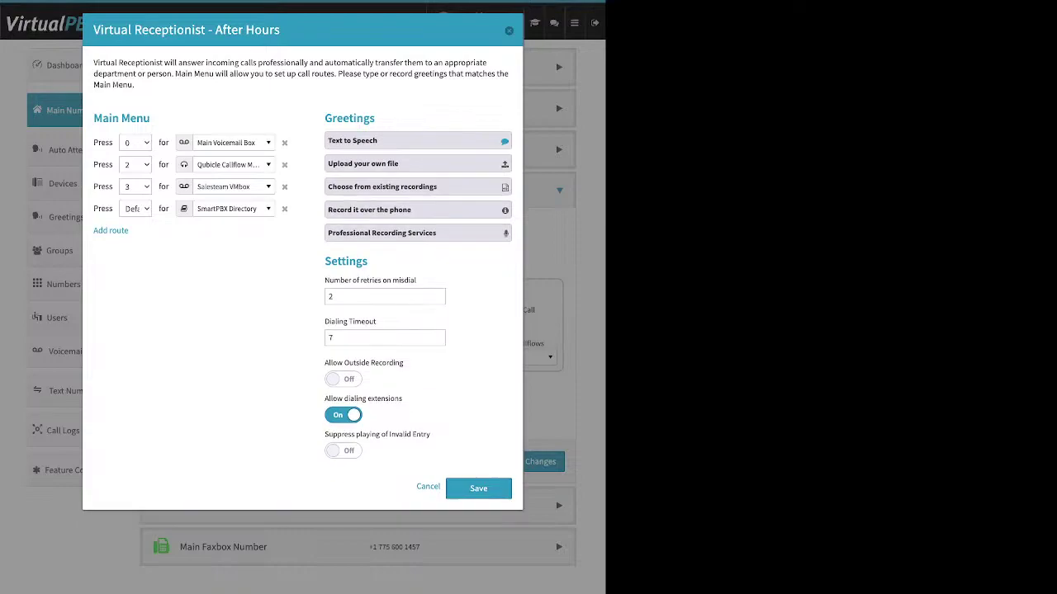
click(509, 30)
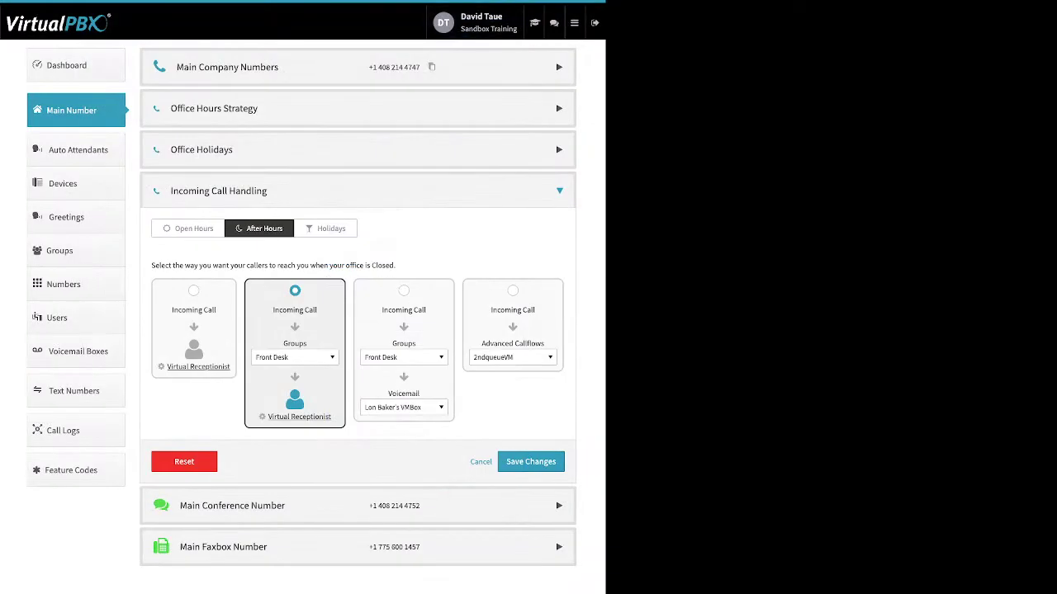
Step: Show the Holidays routing and browse the holiday media destinations without changing them
click(331, 228)
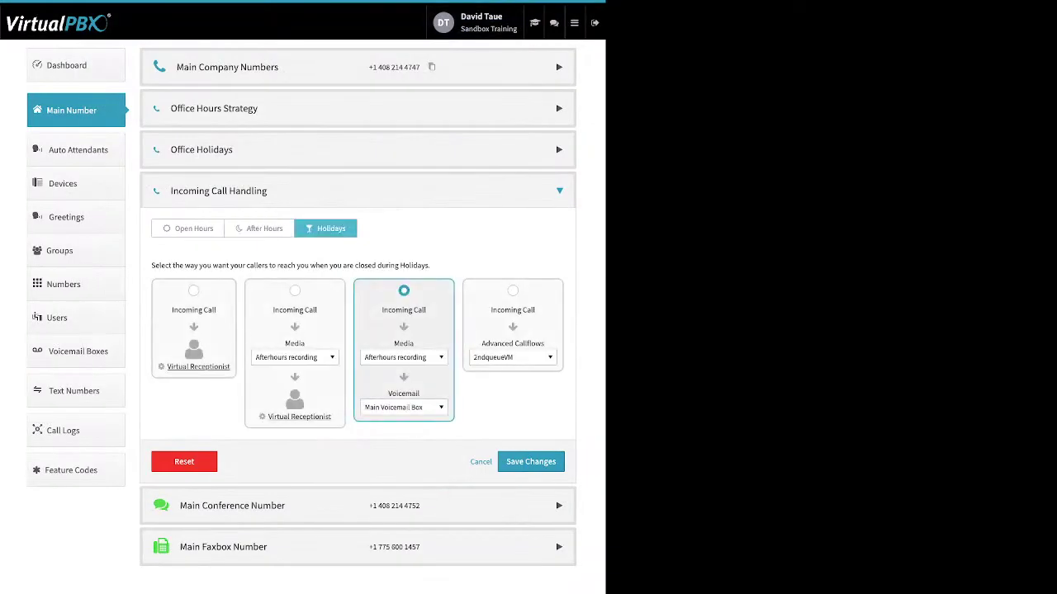
click(403, 407)
scroll(420, 446, down, 5)
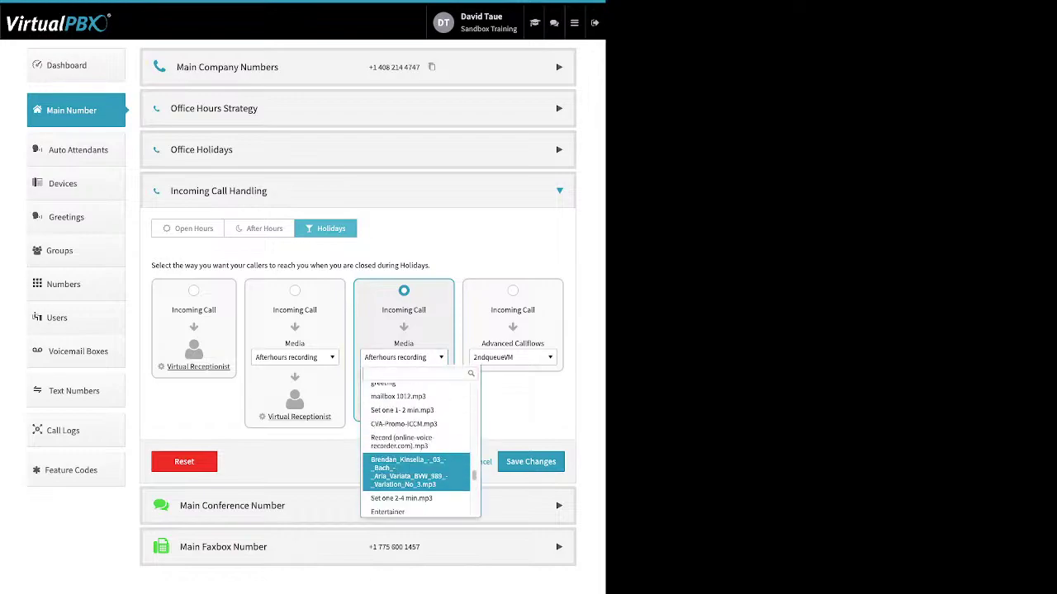
scroll(417, 456, up, 5)
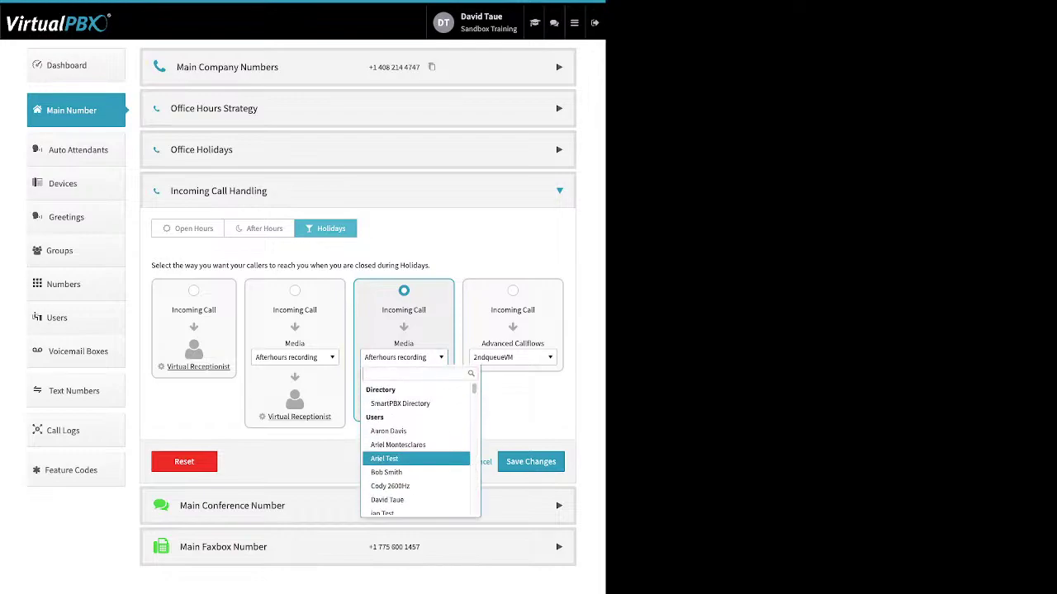
scroll(417, 458, down, 6)
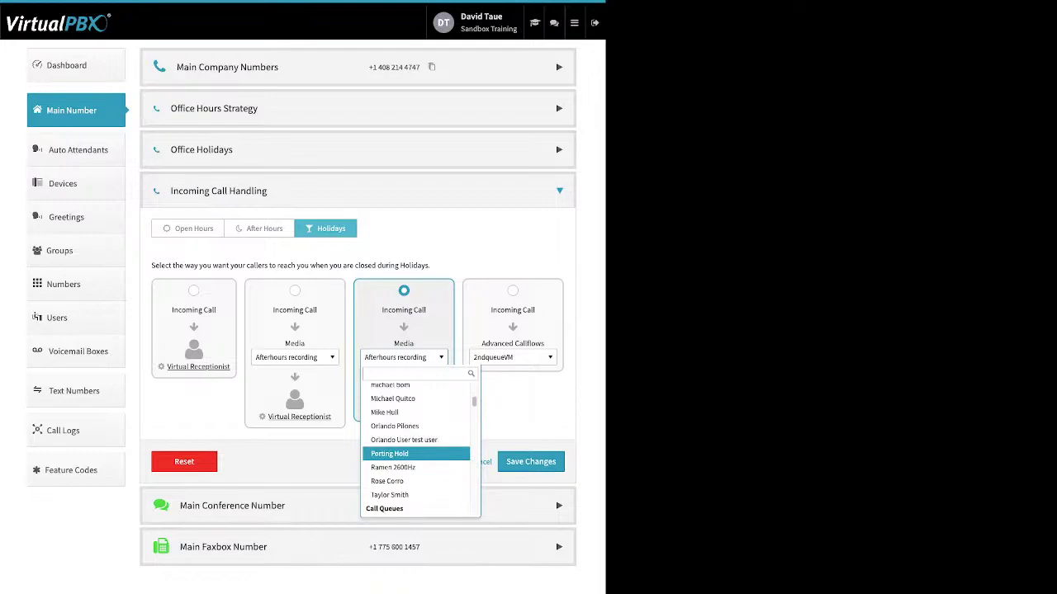
scroll(417, 454, down, 6)
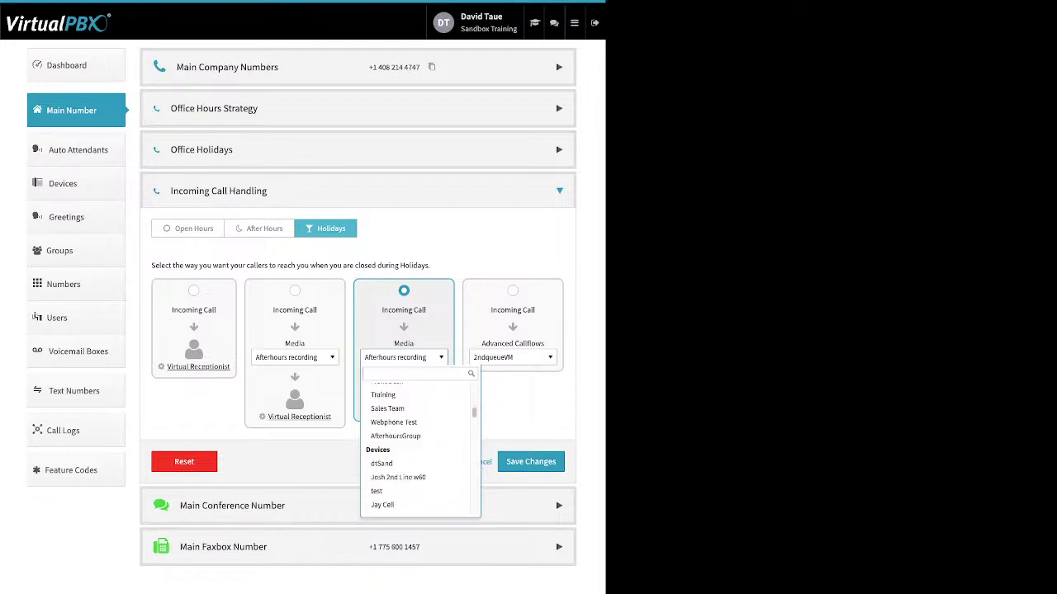
scroll(417, 458, down, 5)
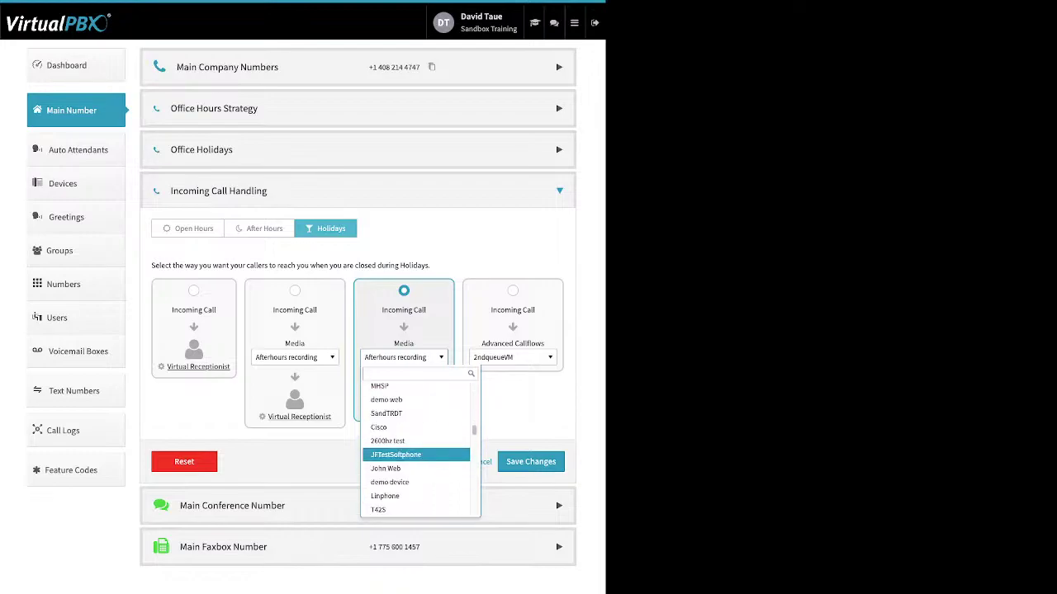
scroll(417, 458, down, 3)
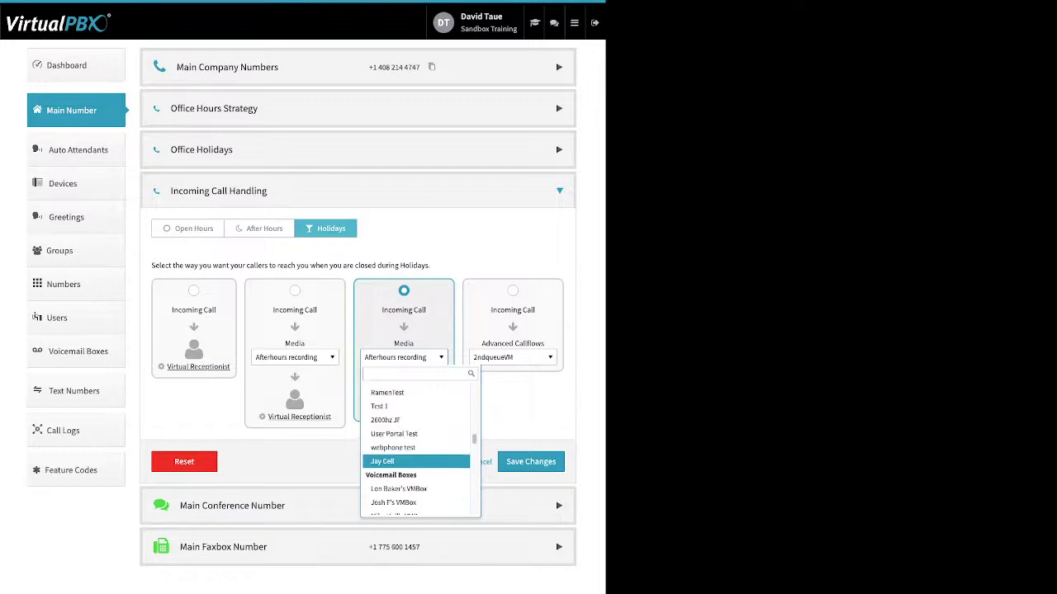
scroll(417, 456, down, 3)
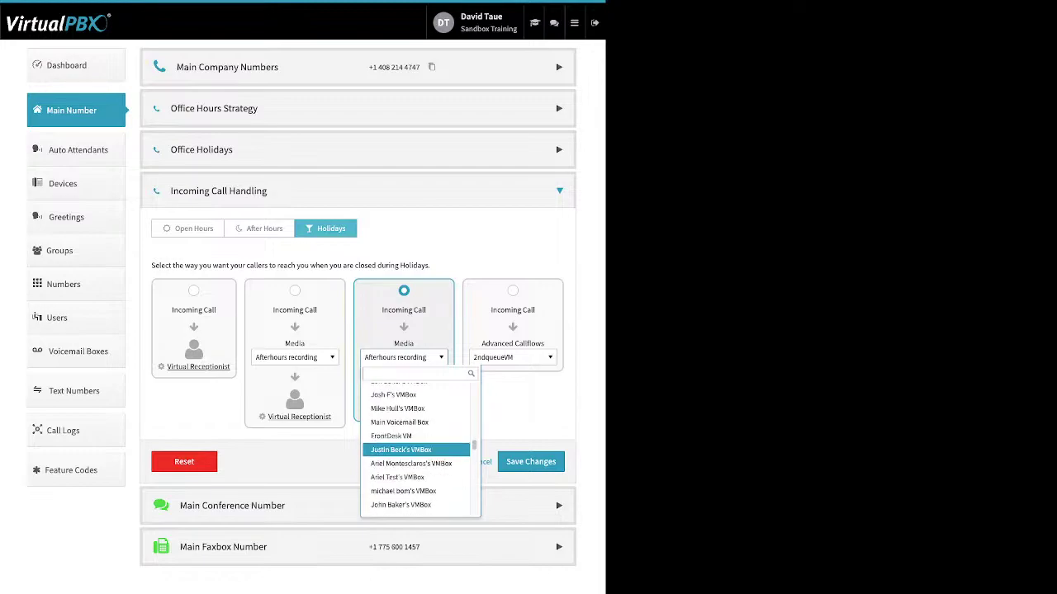
scroll(417, 450, up, 6)
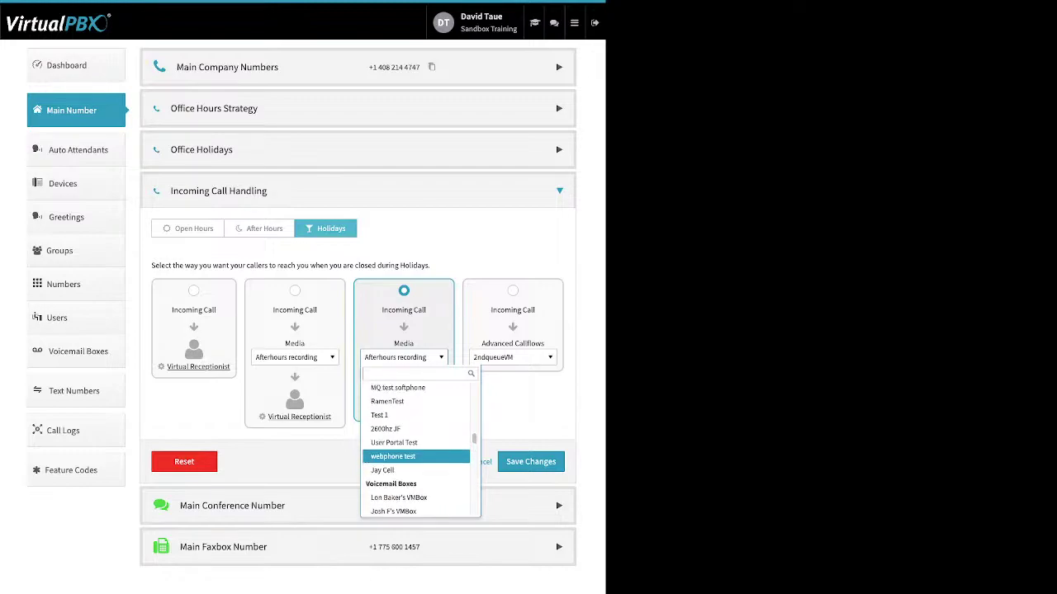
key(Escape)
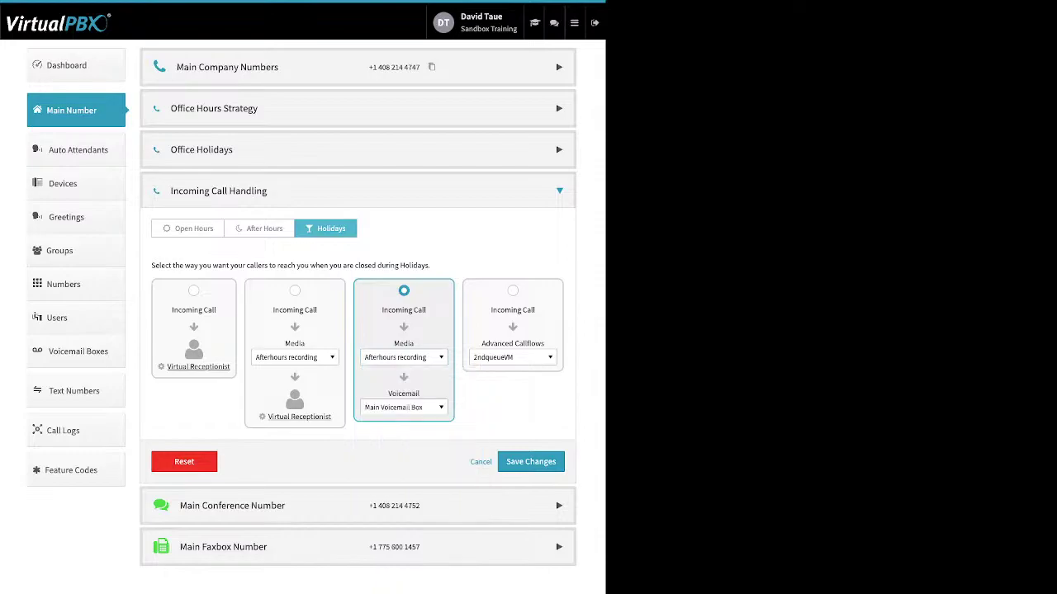
Step: Set holiday media routing to Skip to Voicemail into Main Voicemail Box
click(404, 407)
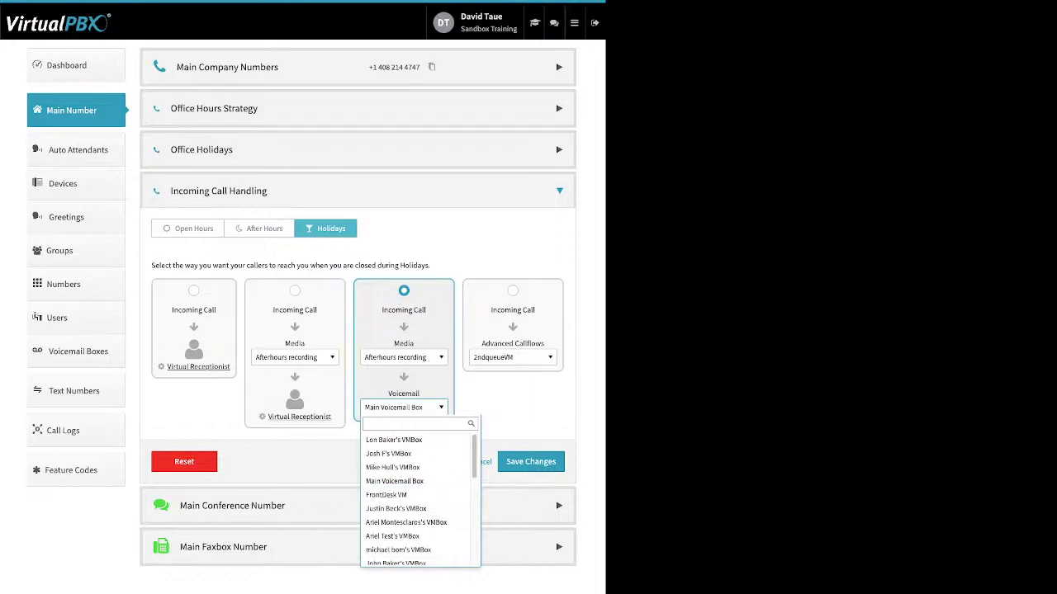
key(Escape)
click(403, 357)
scroll(417, 446, down, 10)
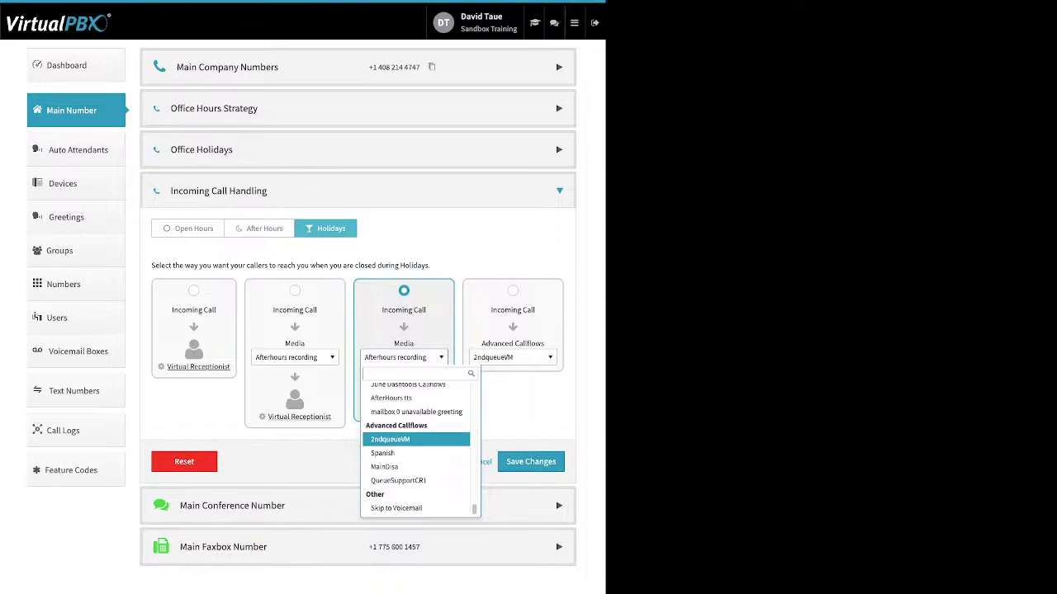
key(Return)
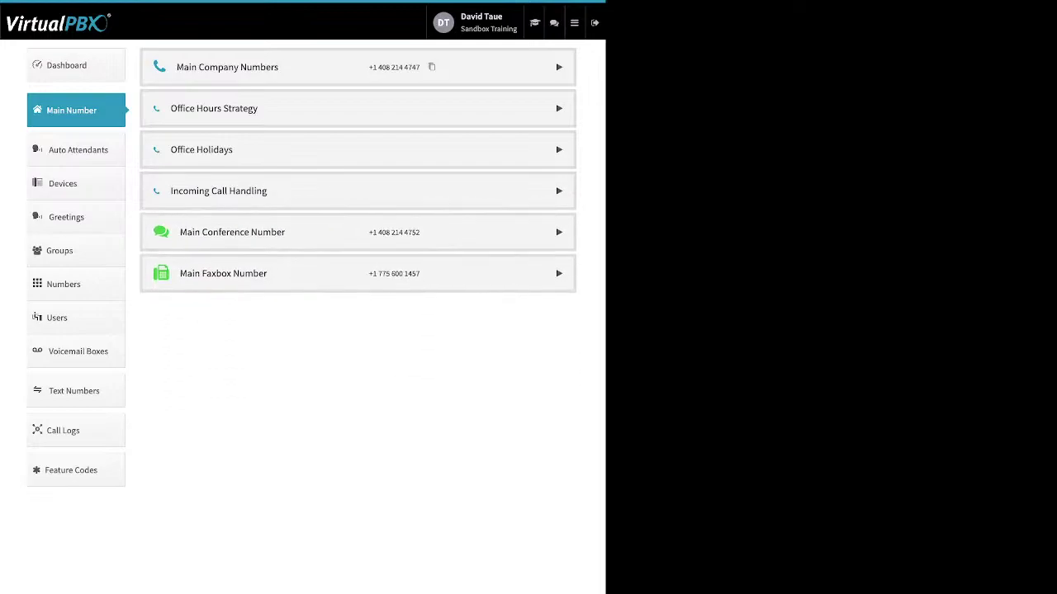
Step: Expand Main Conference Number and review its add-number and custom greeting options
click(559, 232)
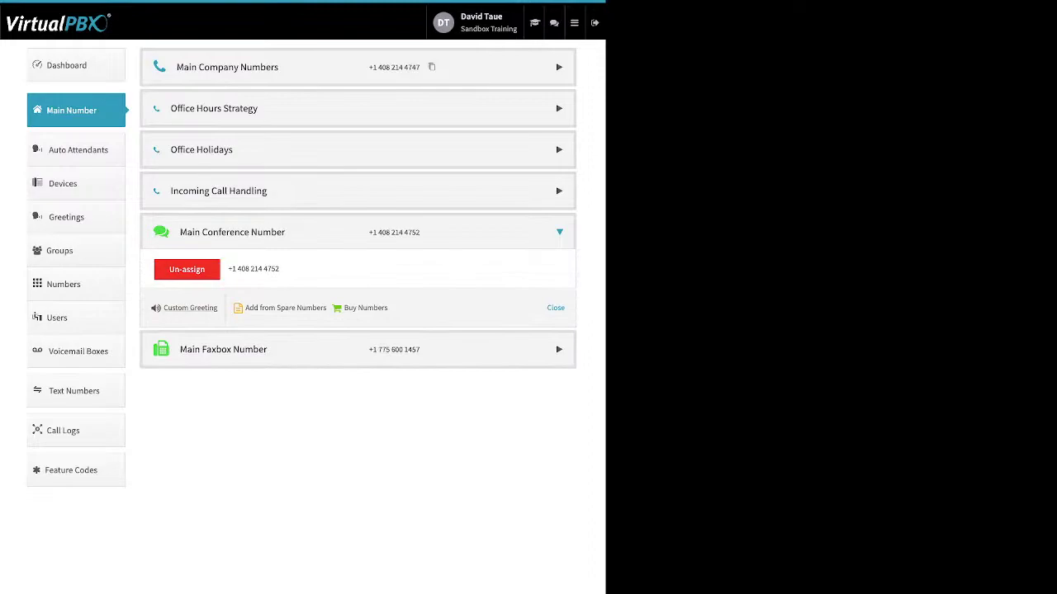
drag(389, 308, 245, 308)
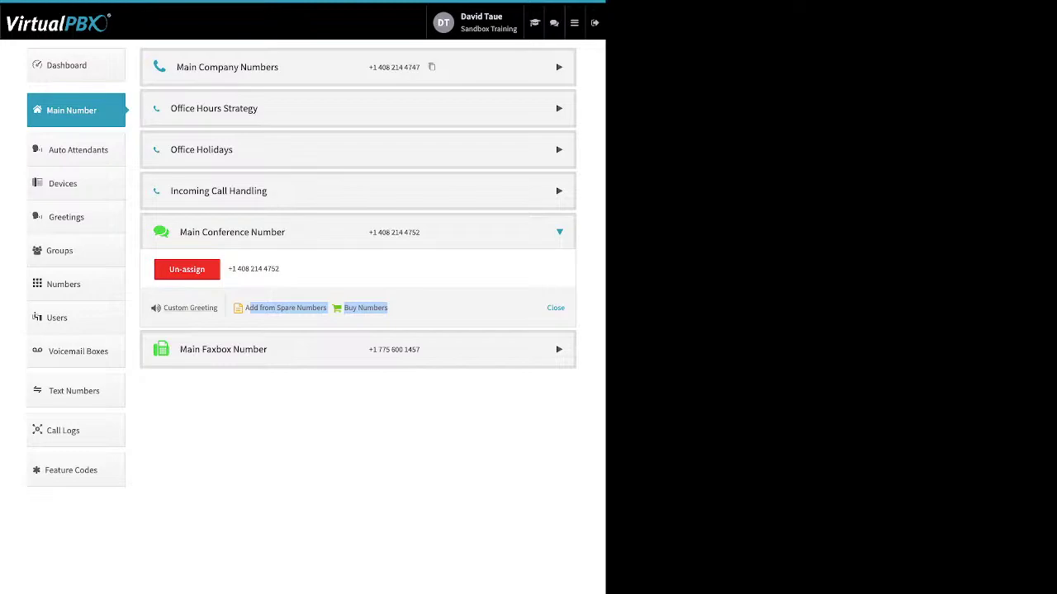
drag(218, 308, 163, 308)
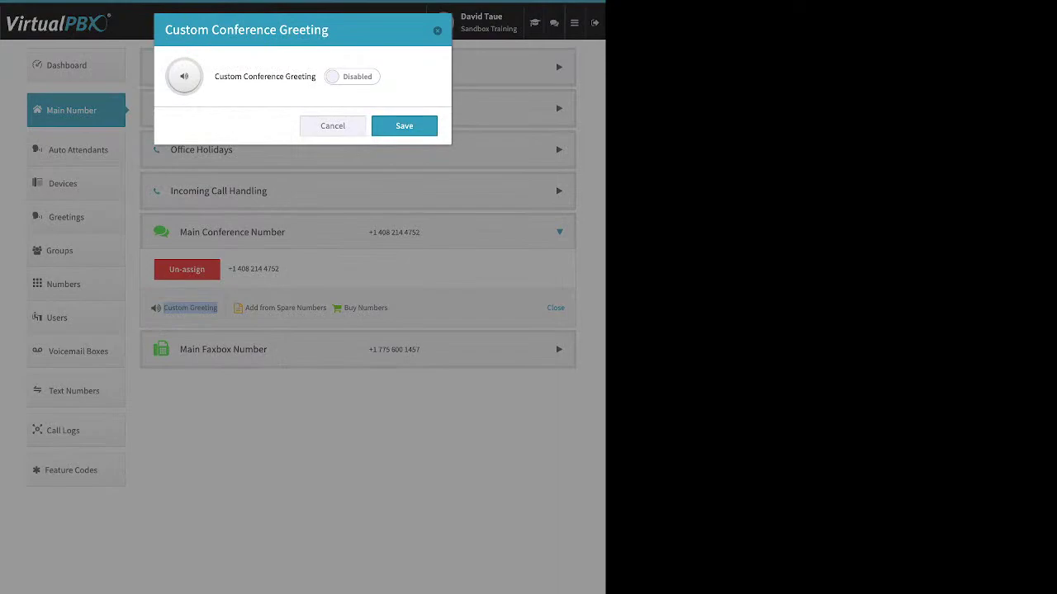
Step: Enable the custom conference greeting, then close it without entering a message
click(353, 76)
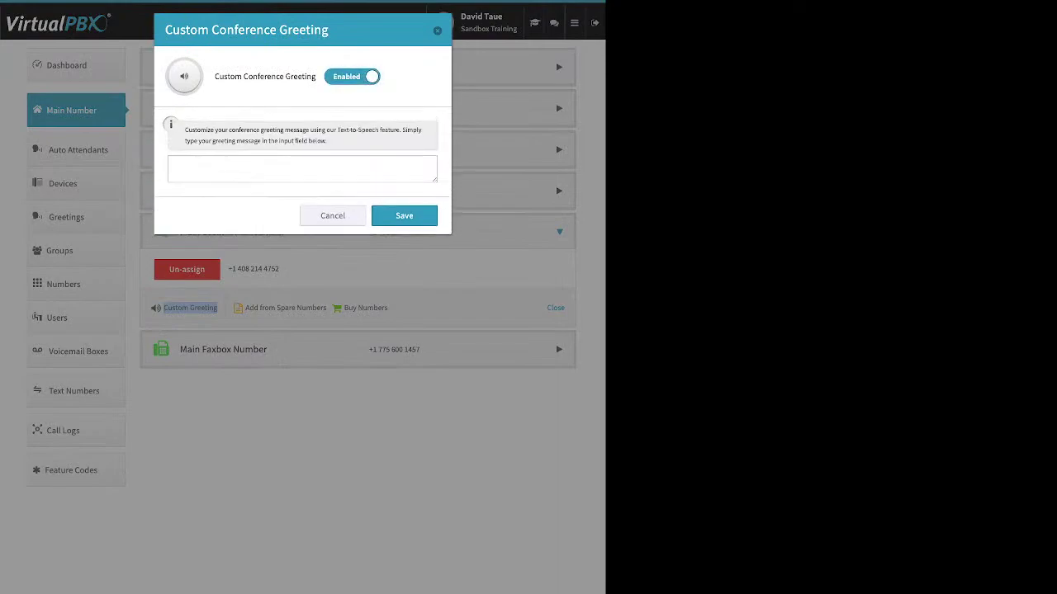
click(302, 168)
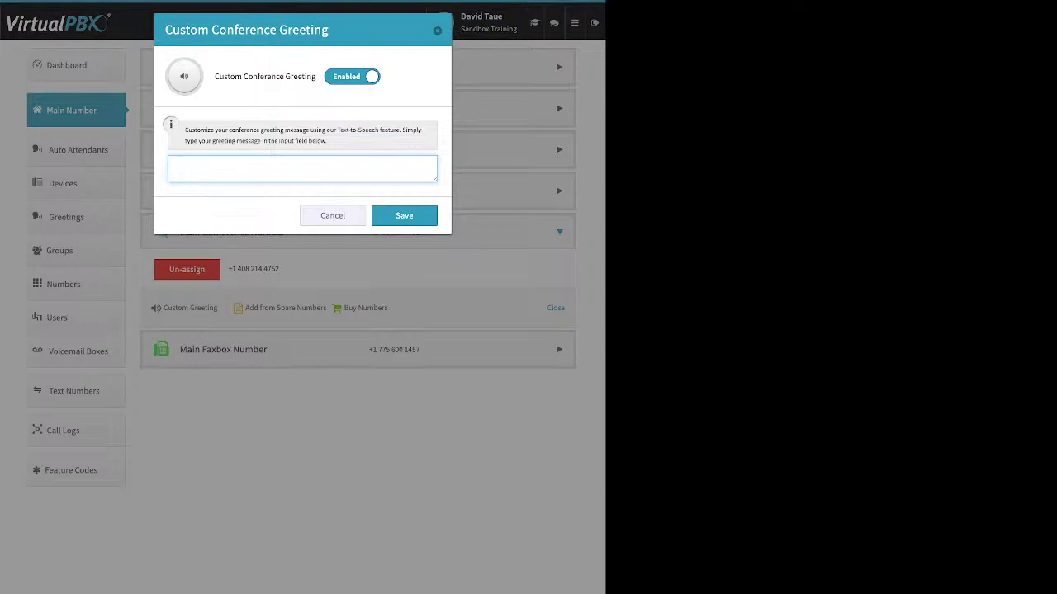
key(Escape)
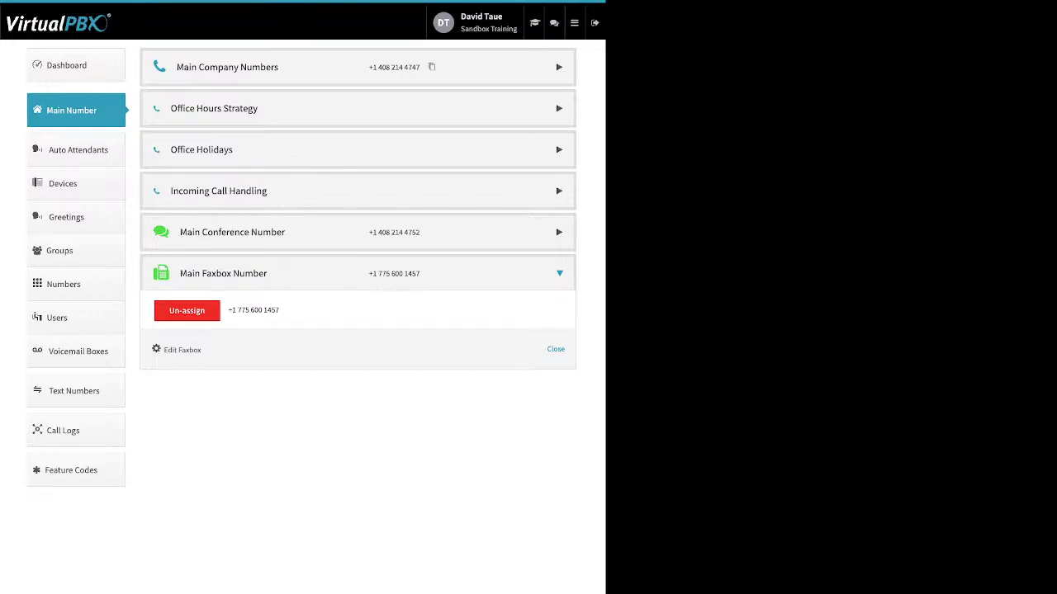
Step: Review the main faxbox's notification email and permission settings, close unchanged, and go to Auto Attendants
drag(201, 350, 163, 350)
click(181, 350)
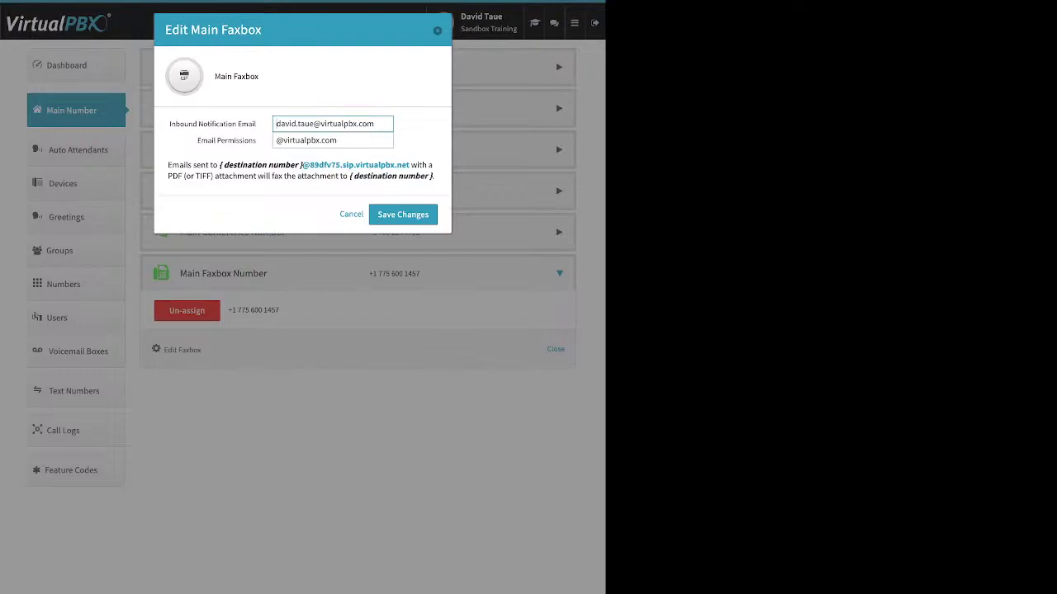
drag(226, 124, 169, 124)
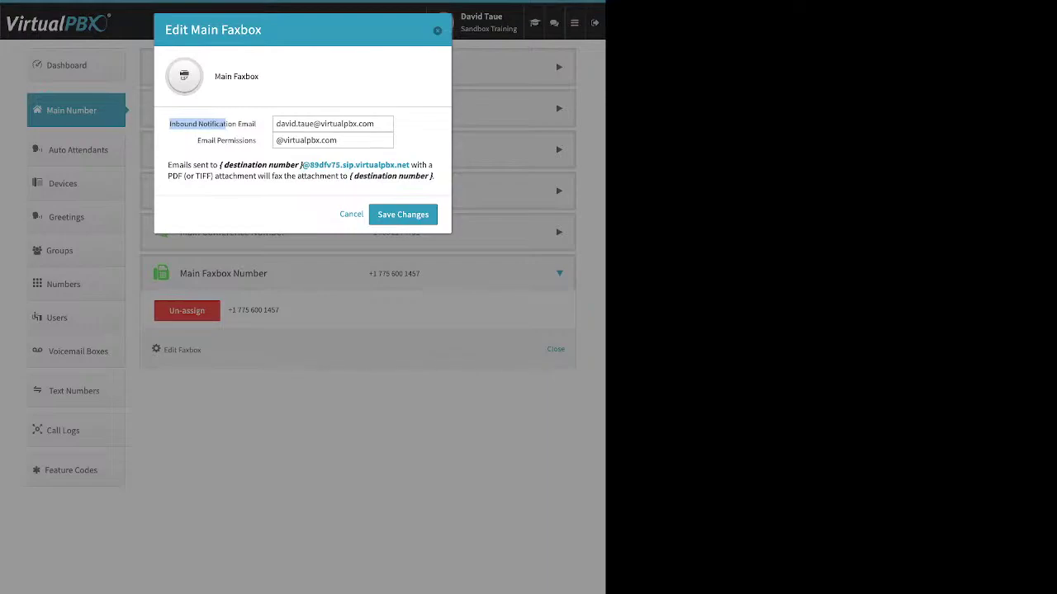
click(197, 140)
drag(198, 140, 256, 140)
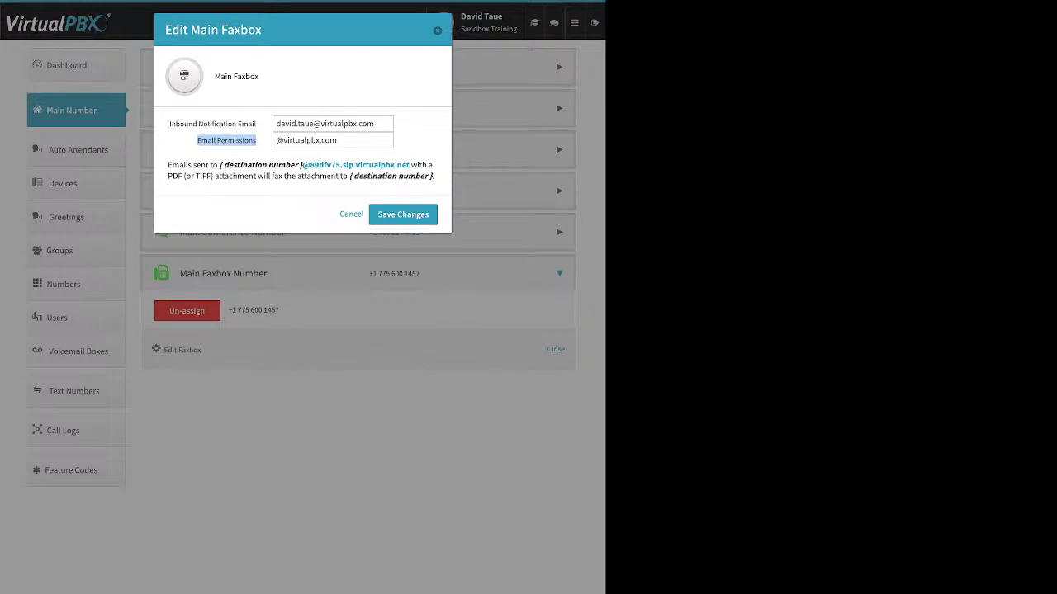
click(227, 141)
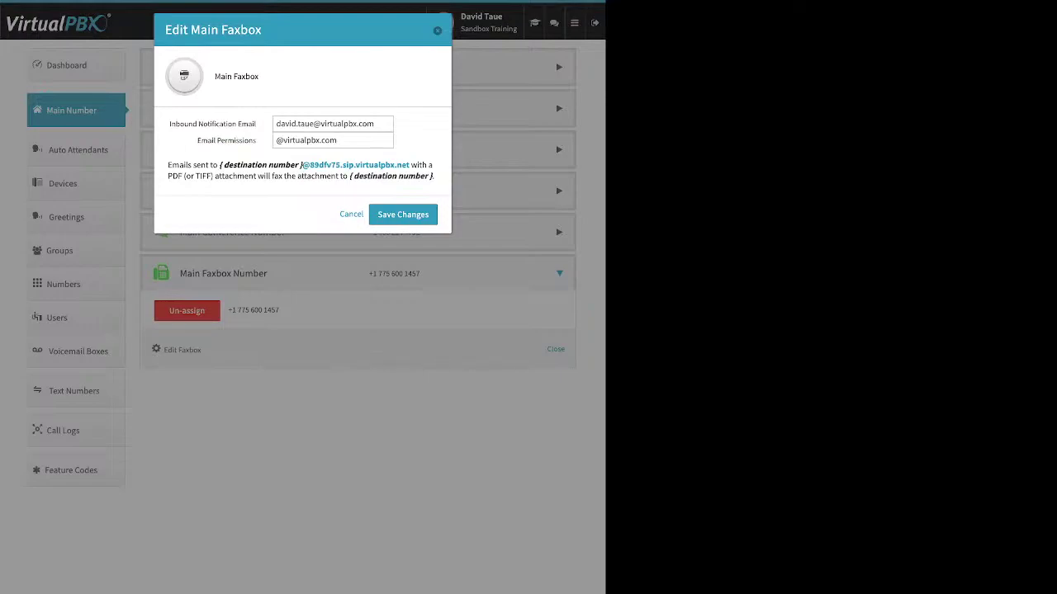
key(Escape)
click(78, 150)
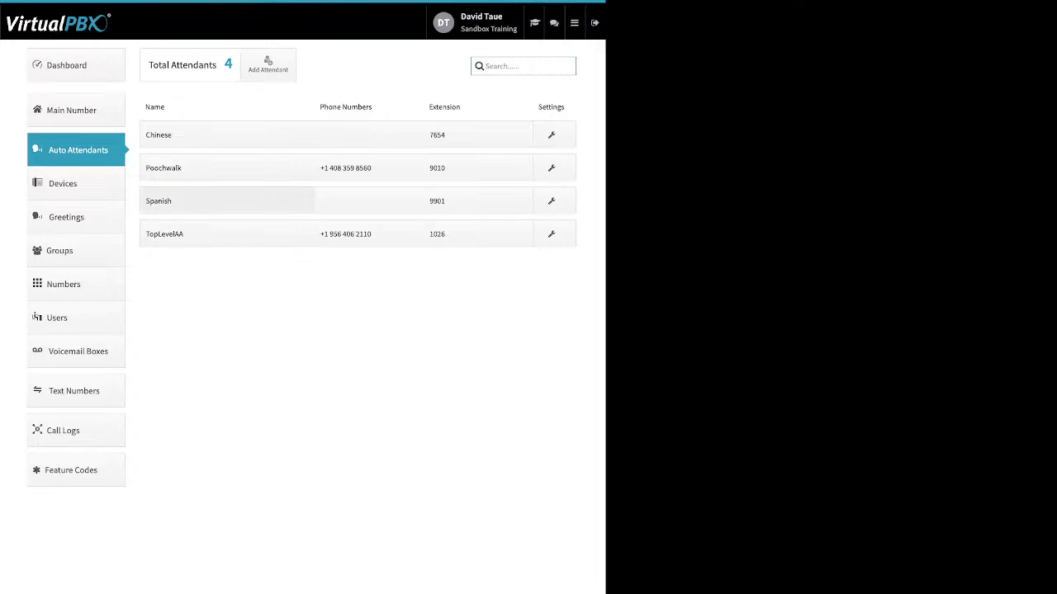
Step: Start a new auto attendant, review its name and extension fields, and cancel without creating
click(227, 201)
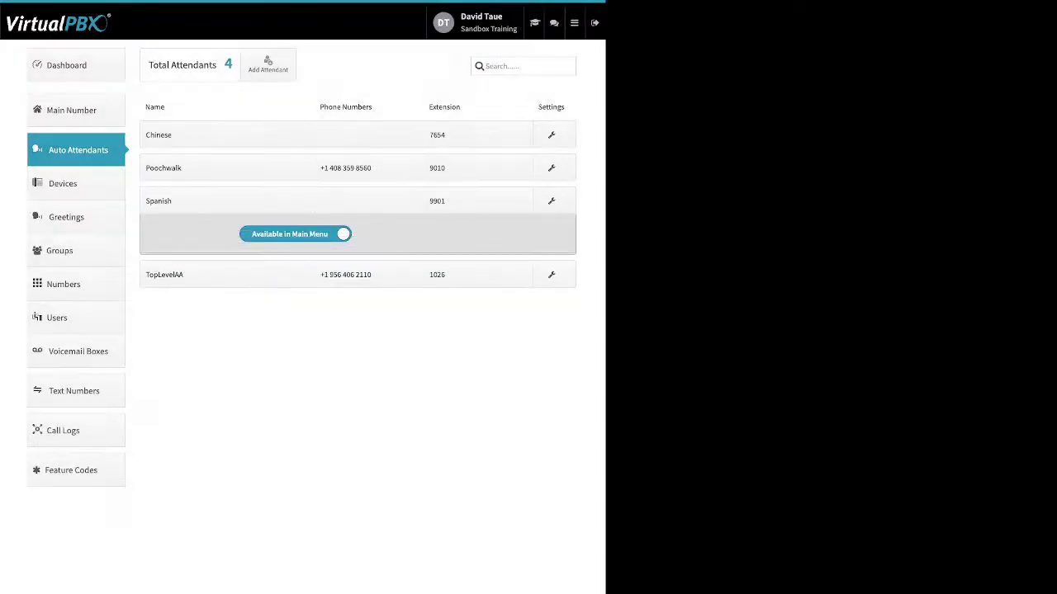
click(268, 64)
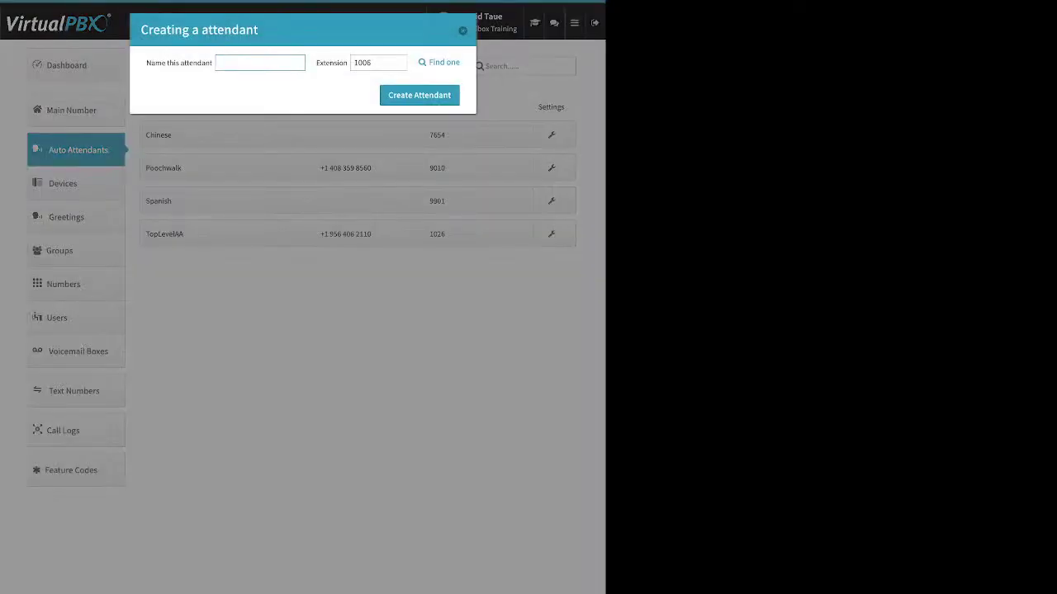
drag(147, 62, 213, 63)
drag(320, 62, 348, 62)
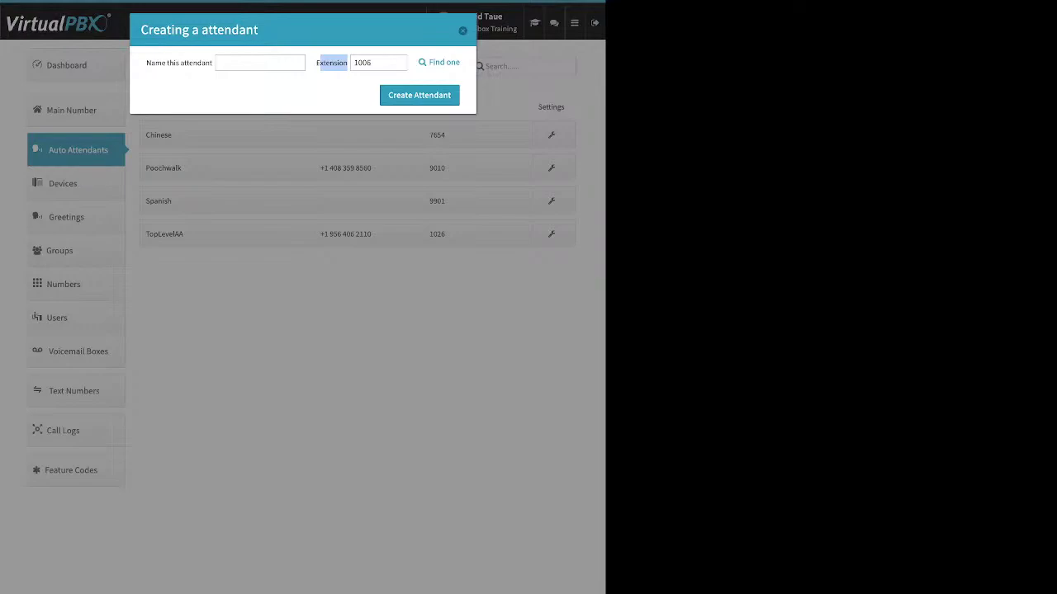
key(Escape)
Step: Open the Poochwalk attendant's settings and close them unchanged
click(163, 167)
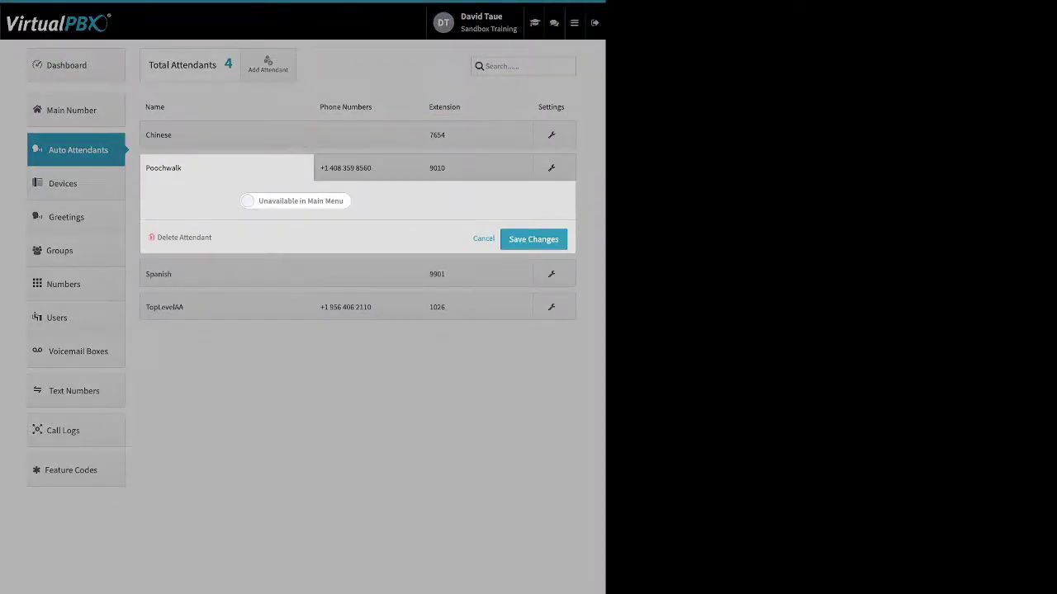
drag(212, 237, 160, 237)
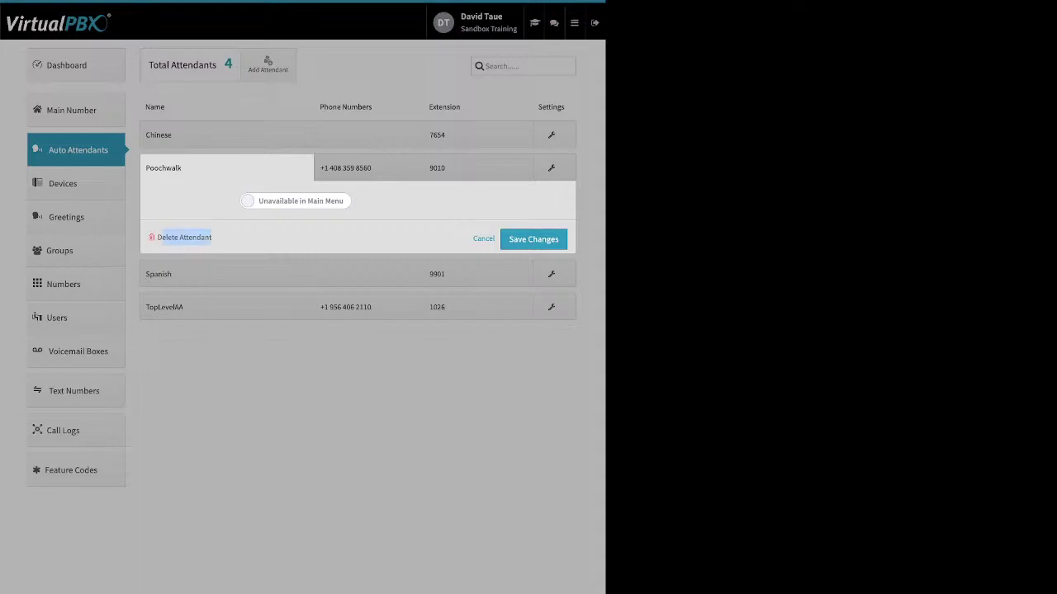
click(225, 238)
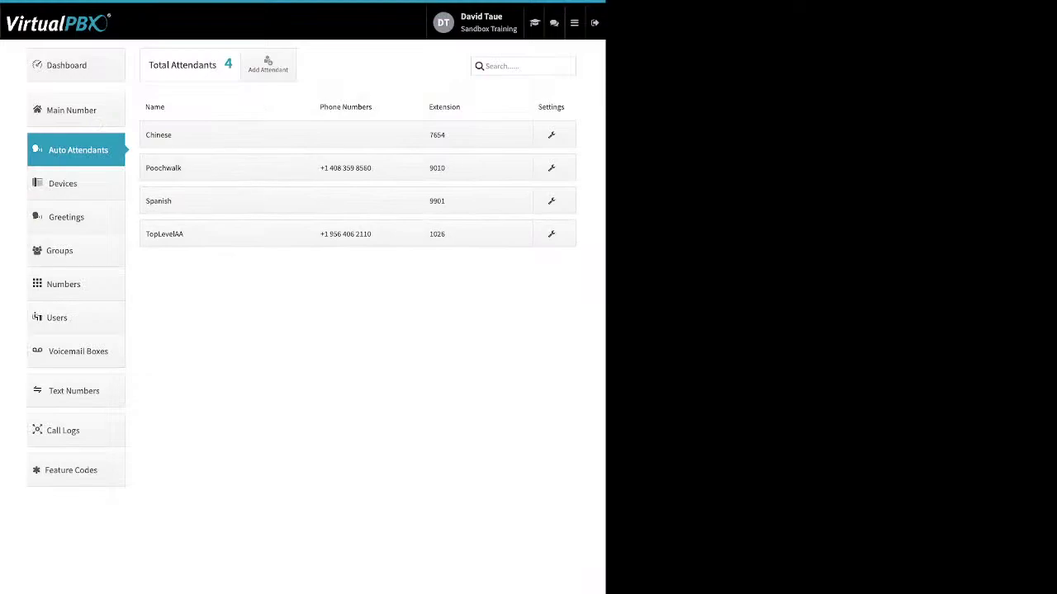
Step: Toggle the Spanish attendant's main-menu availability off and back on, then close it
click(227, 201)
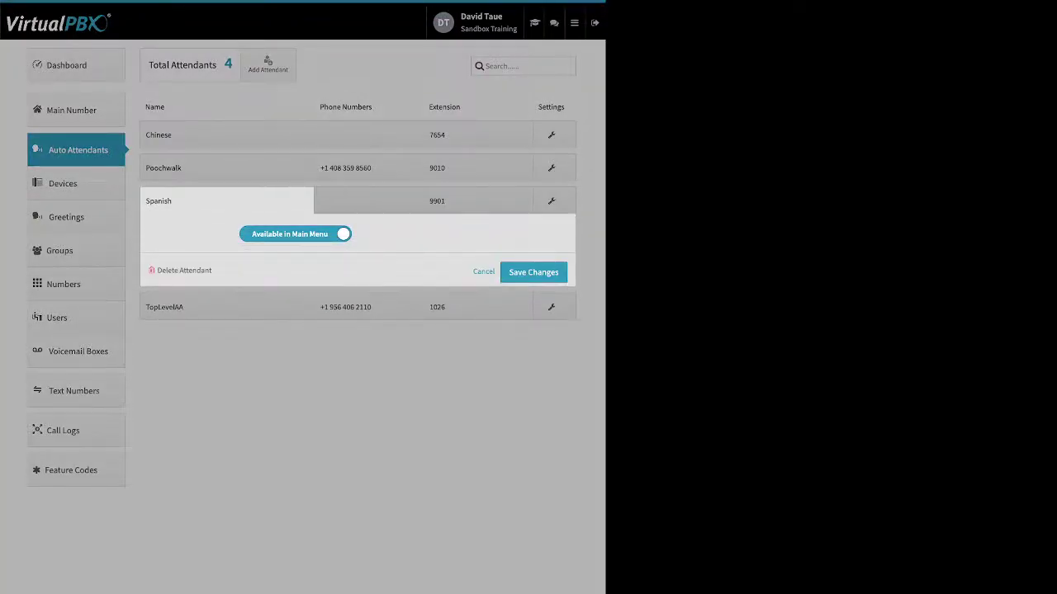
click(295, 234)
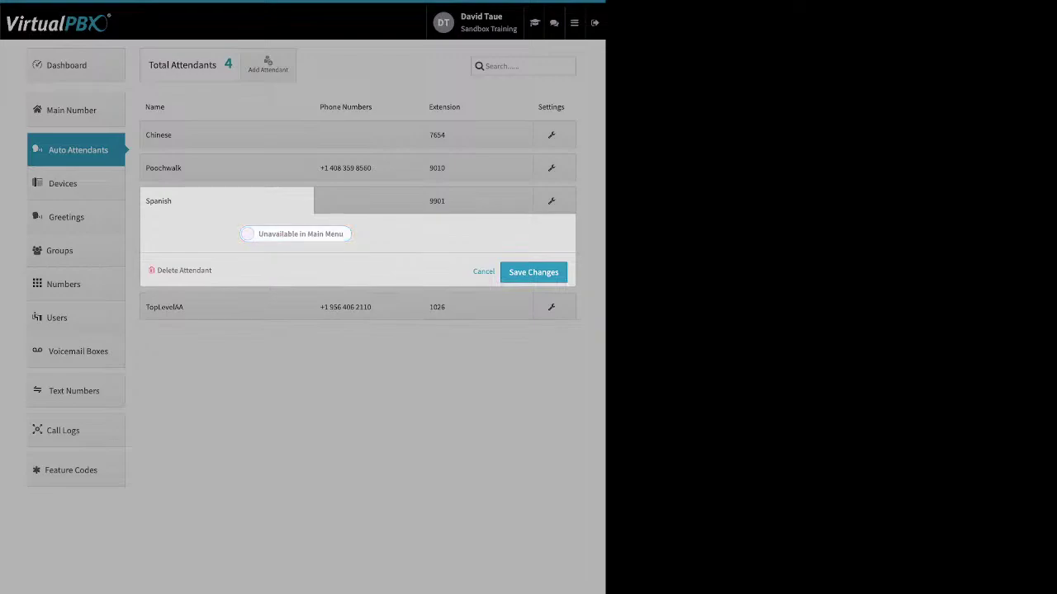
click(296, 234)
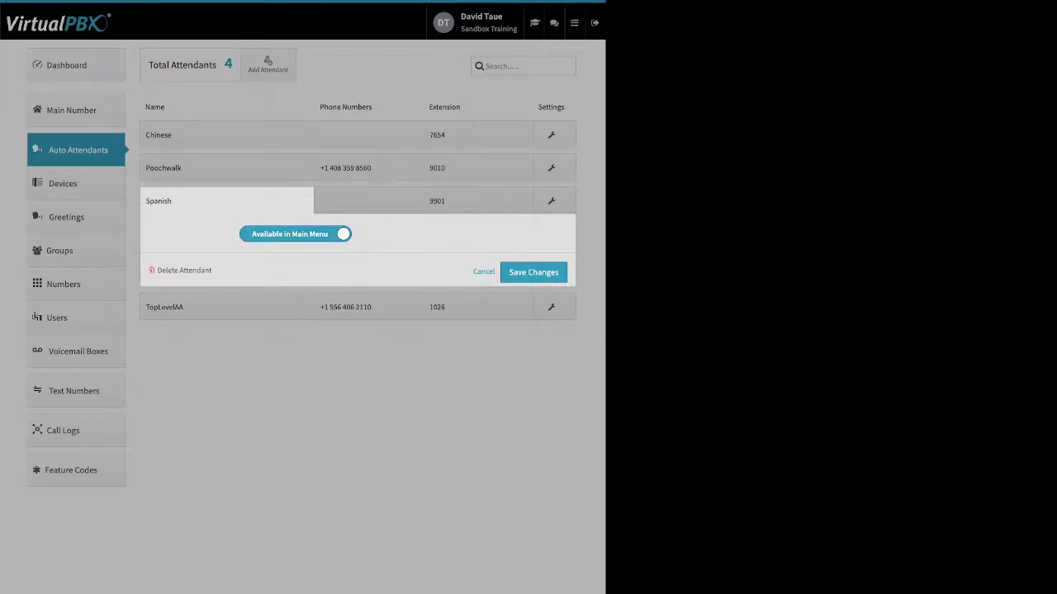
click(368, 167)
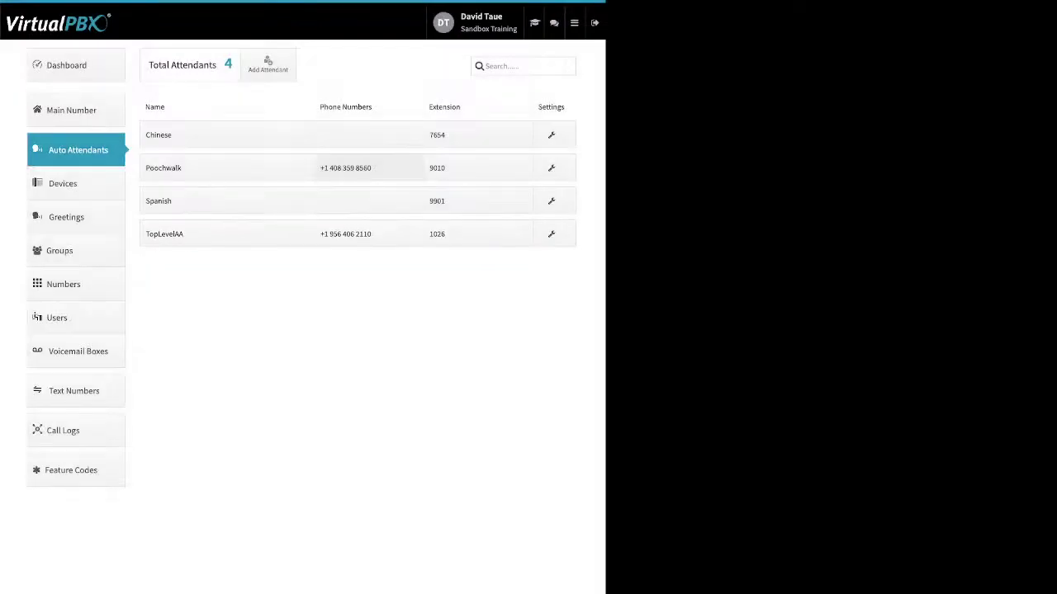
click(369, 168)
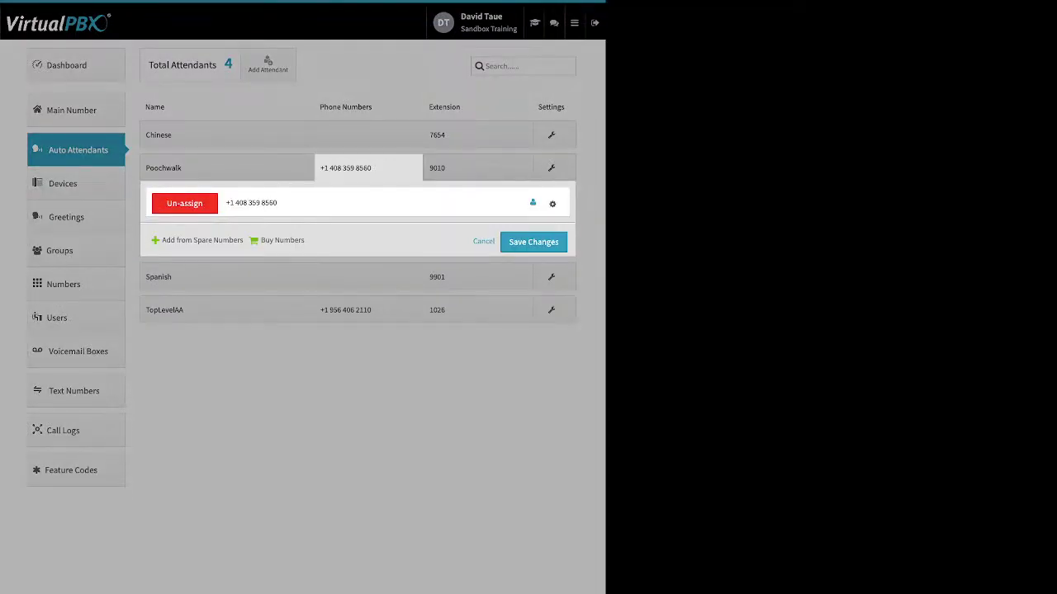
drag(162, 240, 299, 241)
click(368, 168)
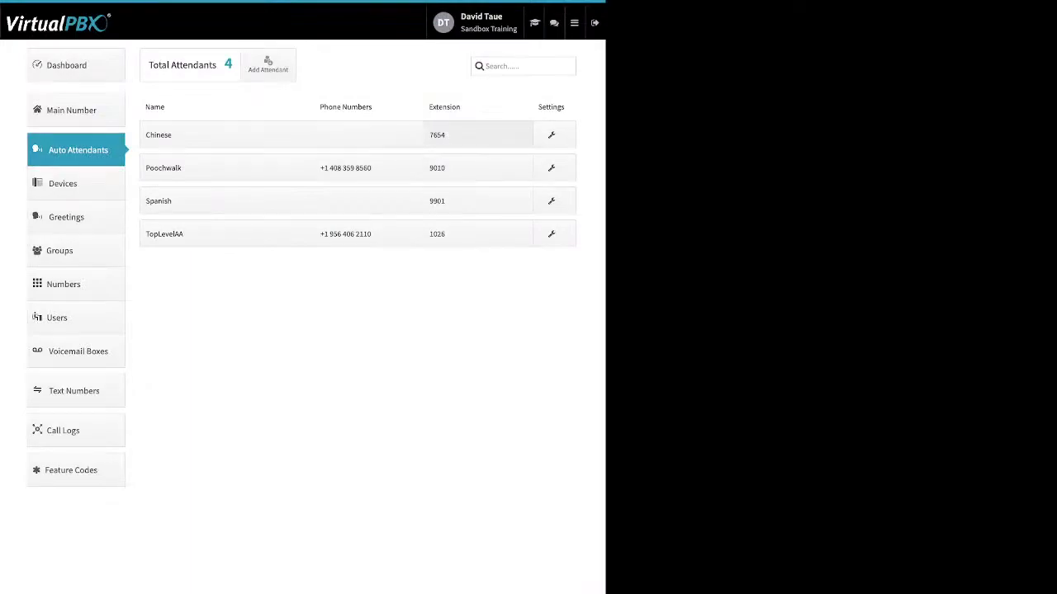
click(477, 168)
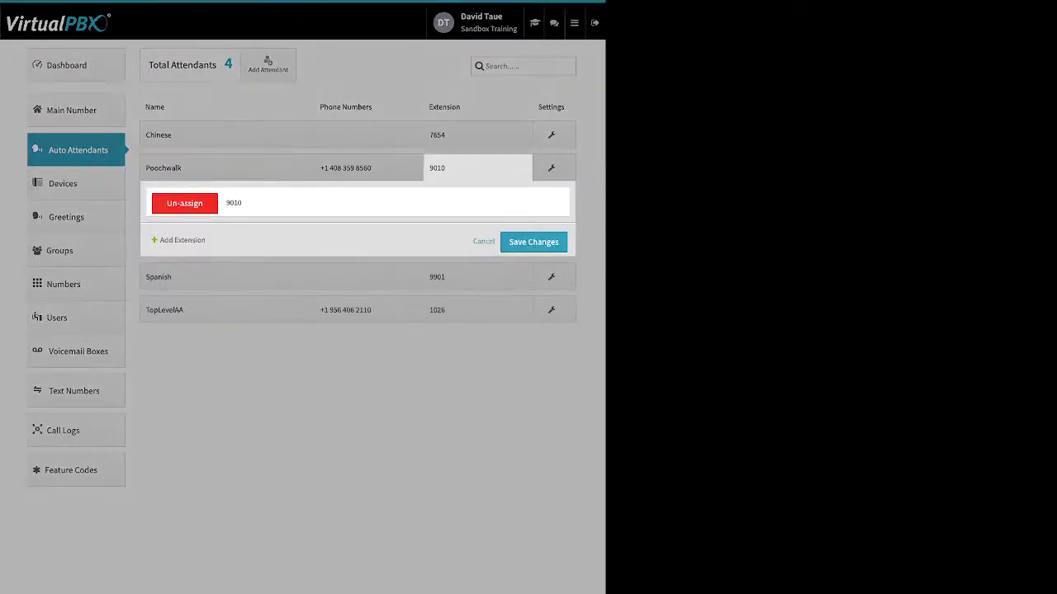
drag(207, 240, 160, 241)
key(Escape)
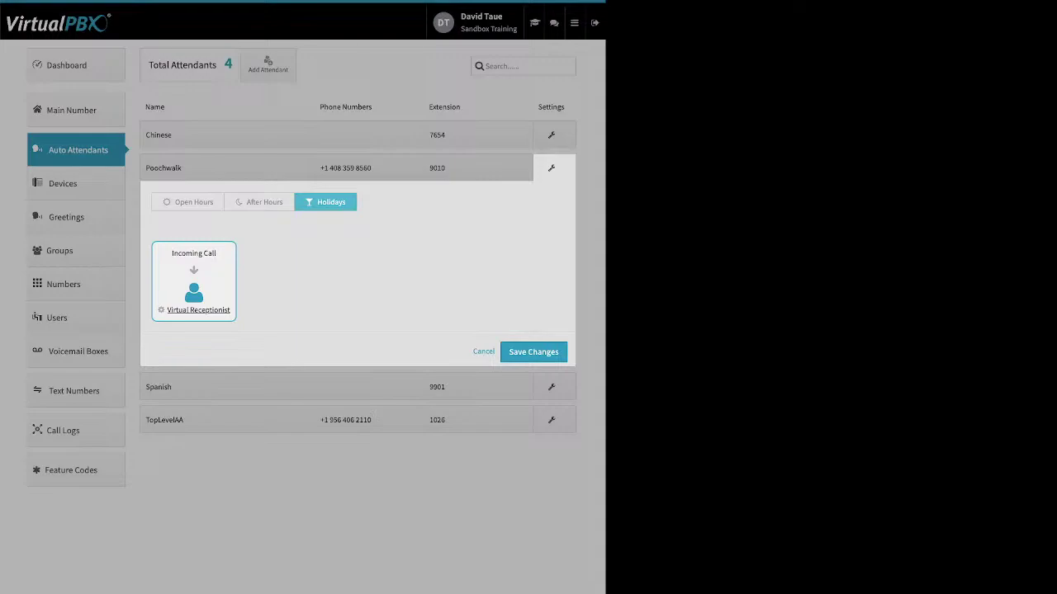
Step: Save Poochwalk's Open Hours routing to the Virtual Receptionist and open the Devices list
click(188, 203)
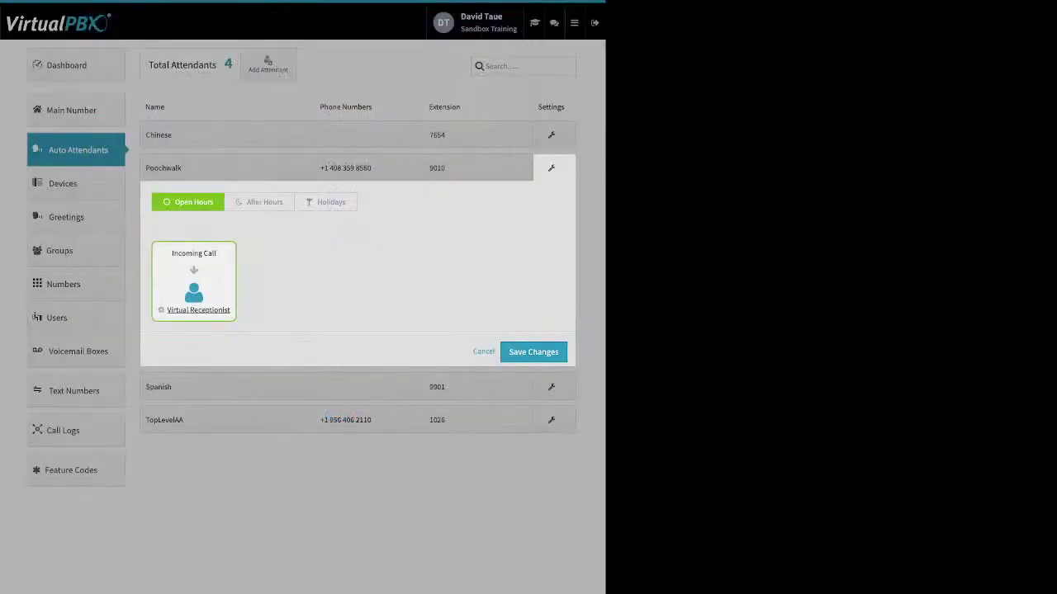
click(533, 353)
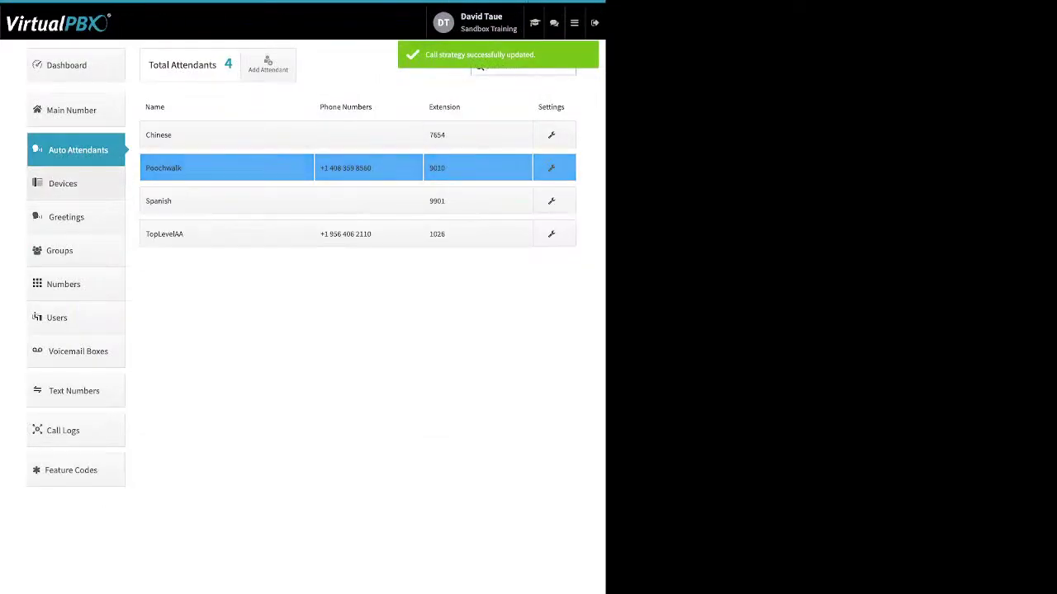
click(75, 184)
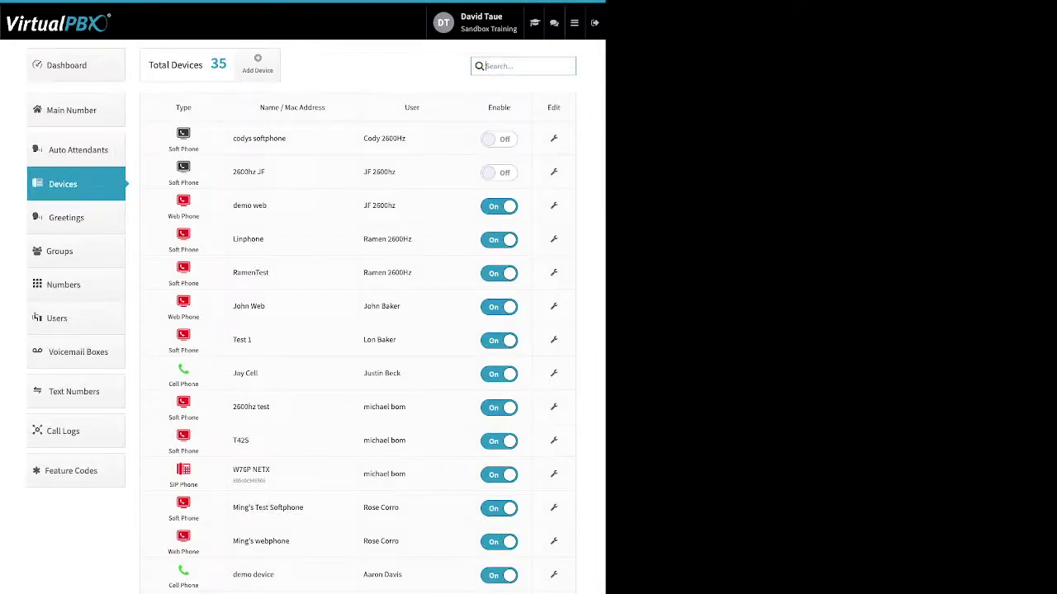
Step: Open the W76P NETX Yealink W70B device editor to view its name and MAC address
double_click(498, 109)
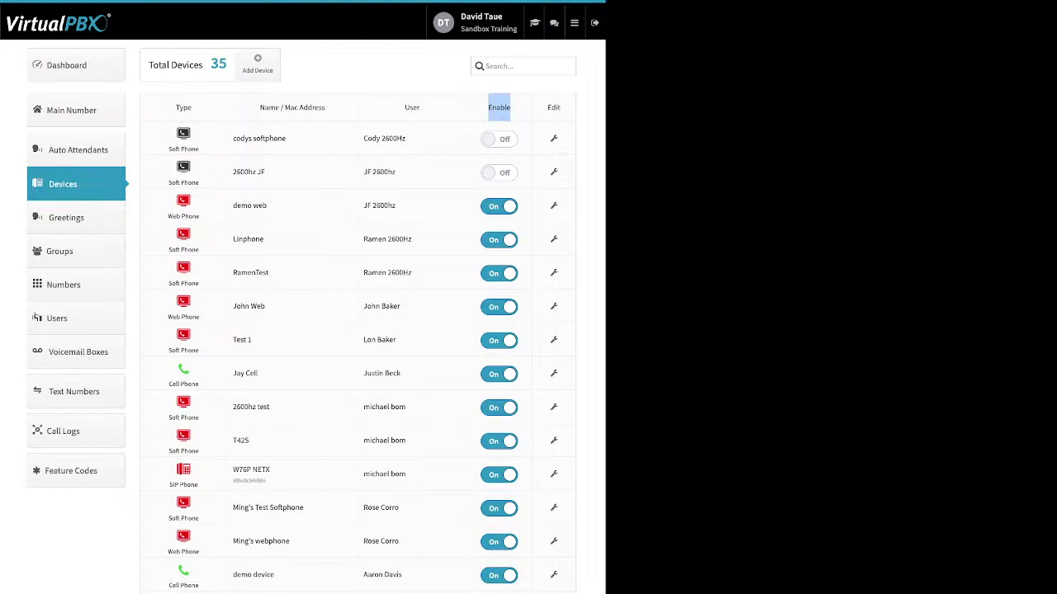
drag(270, 479, 169, 485)
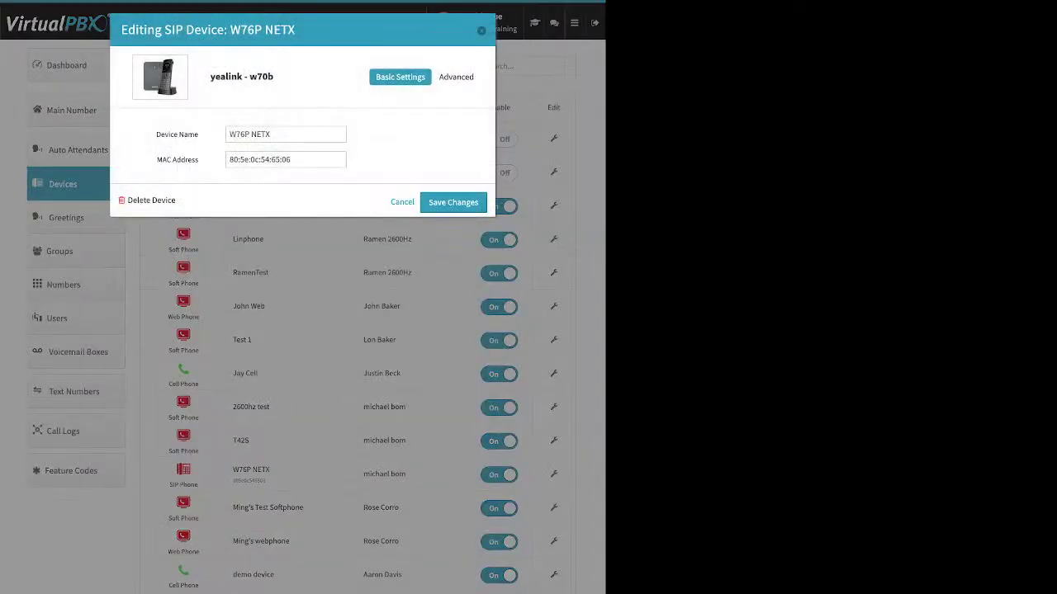
Step: In the W76P NETX Advanced > Audio settings, move the GSM codec higher in the available codecs
click(458, 77)
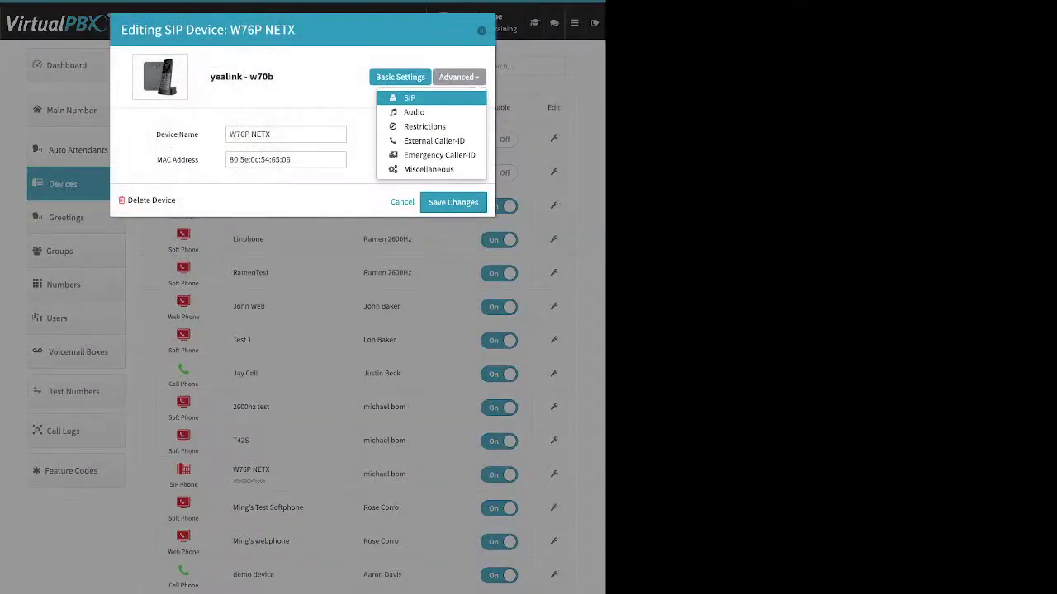
click(414, 111)
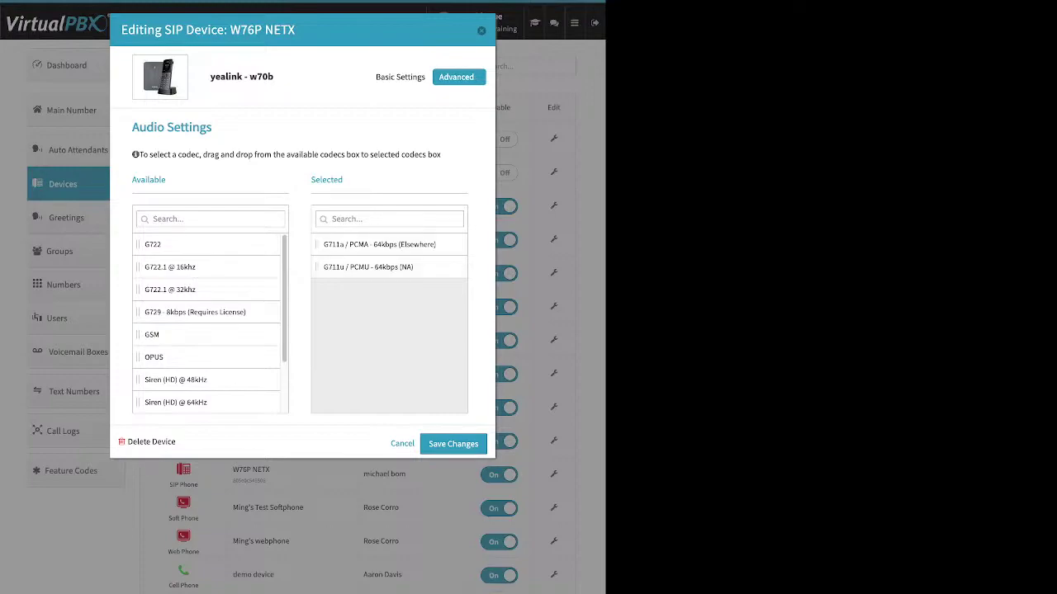
click(458, 77)
click(414, 113)
drag(316, 180, 342, 180)
drag(151, 334, 185, 288)
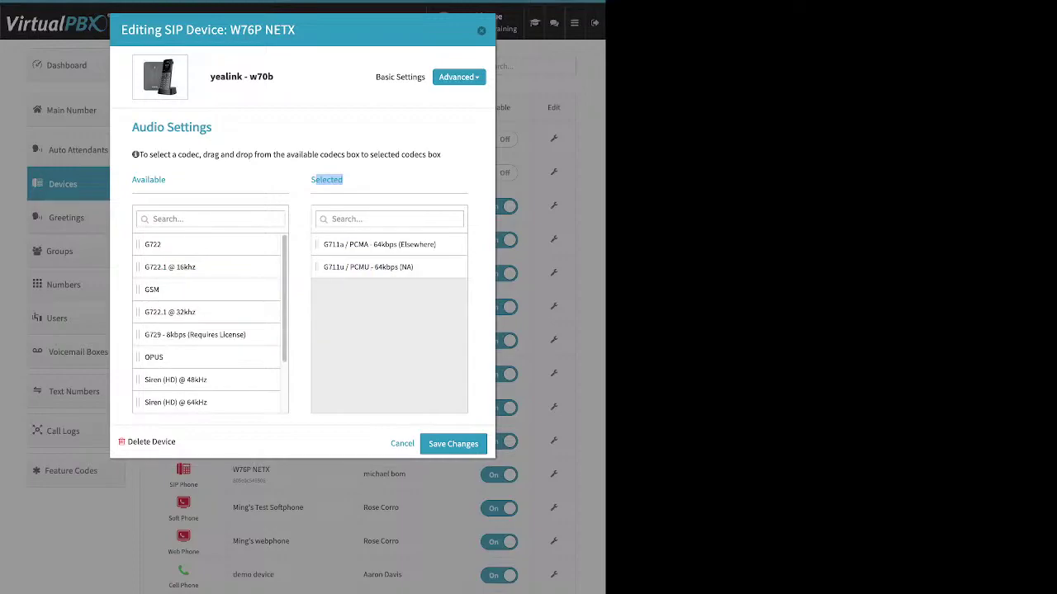
Step: Review the External Caller-ID numbers, leaving it on Account Default
click(458, 77)
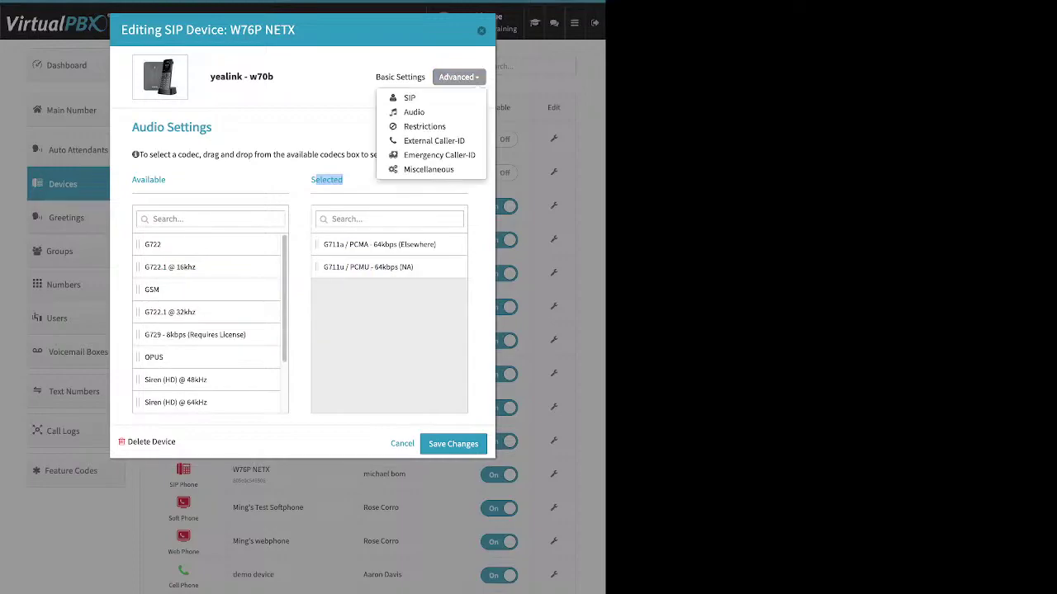
click(434, 140)
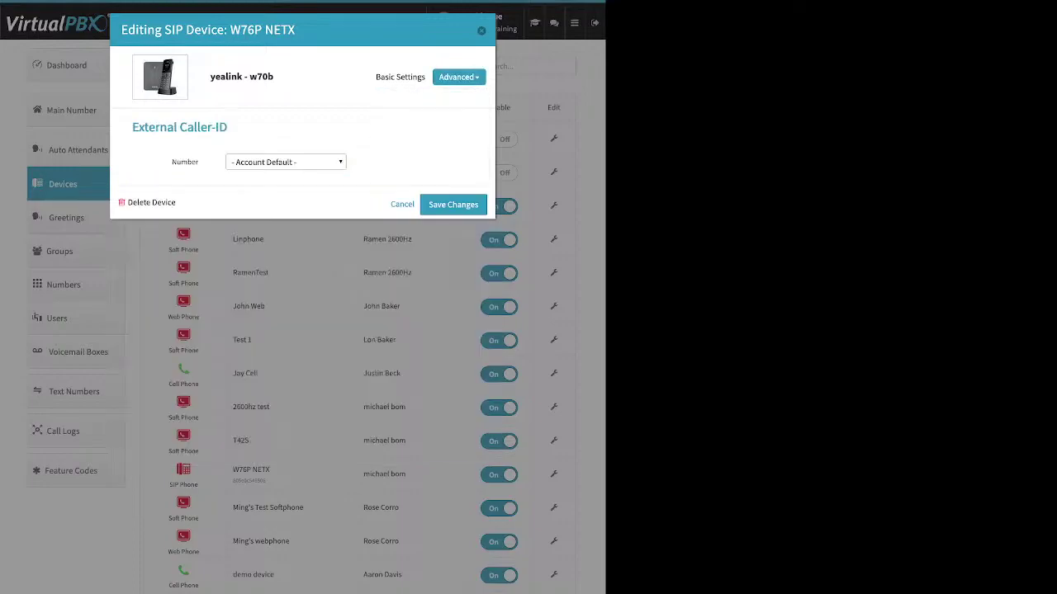
click(284, 161)
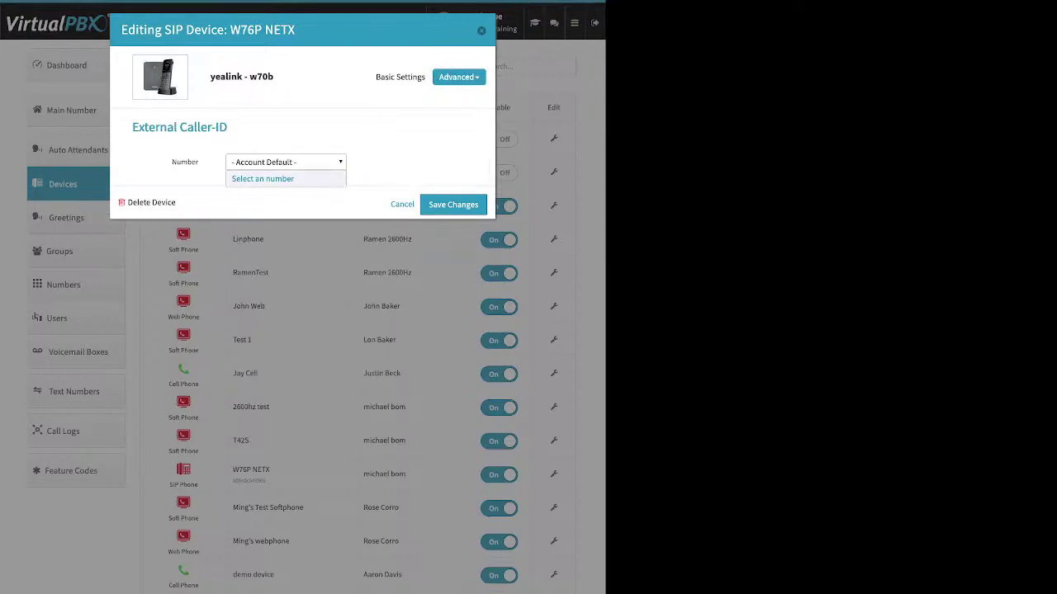
key(Escape)
Step: Check the Emergency Caller-ID e911 numbers, then close the device settings without saving
click(459, 77)
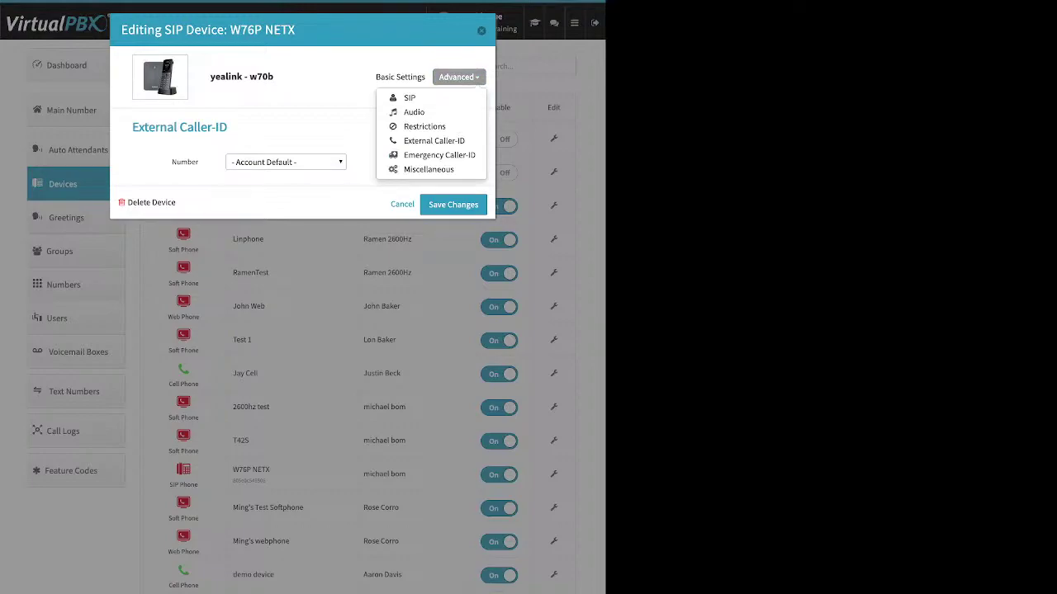
click(429, 156)
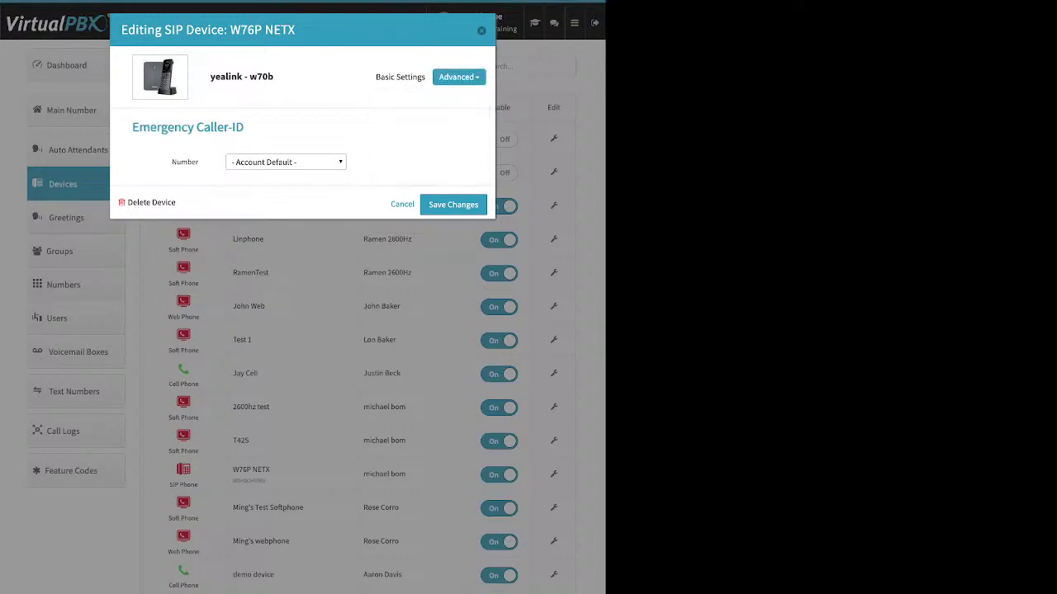
click(285, 163)
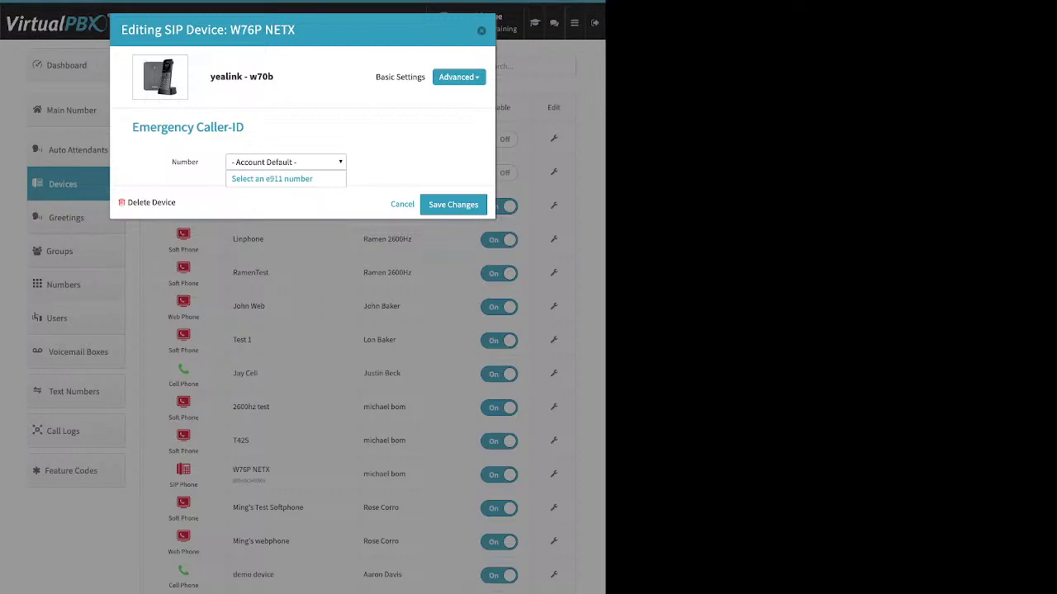
key(Escape)
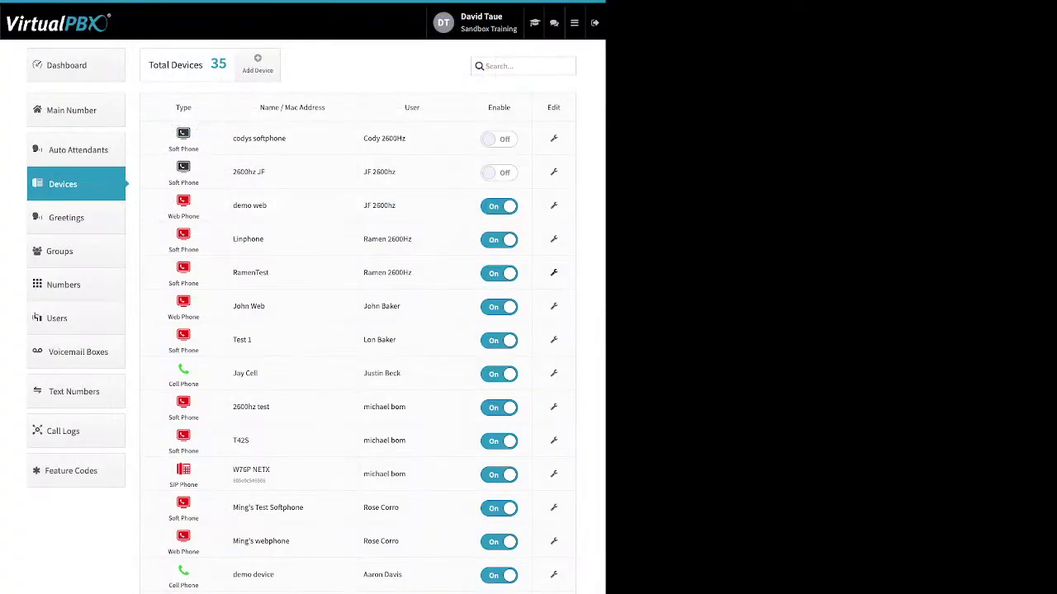
Step: Open the RamenTest softphone's settings and view its audio codecs, with OPUS as the only selected codec
click(553, 272)
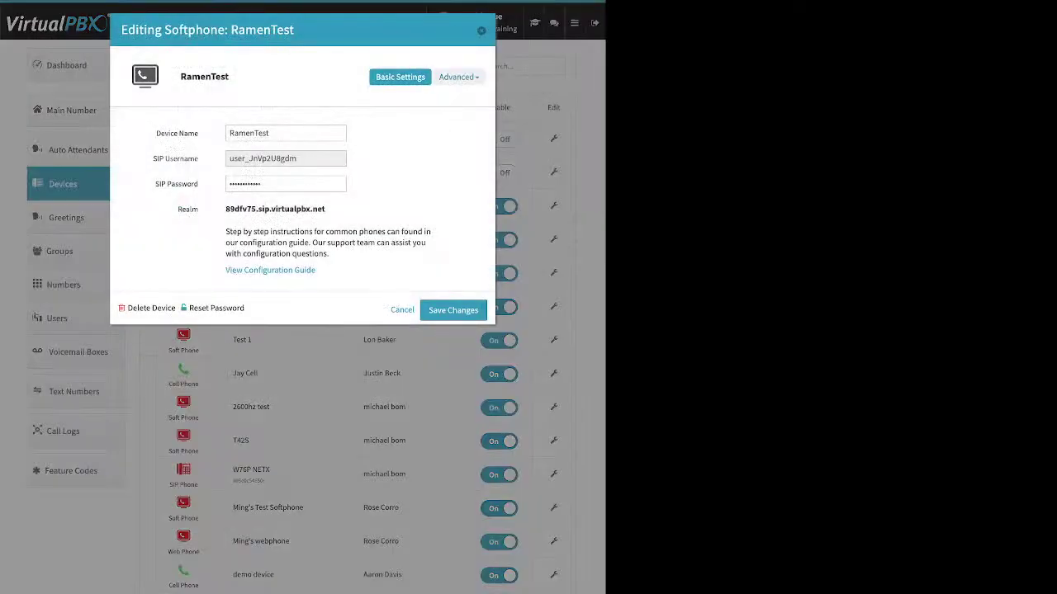
click(456, 76)
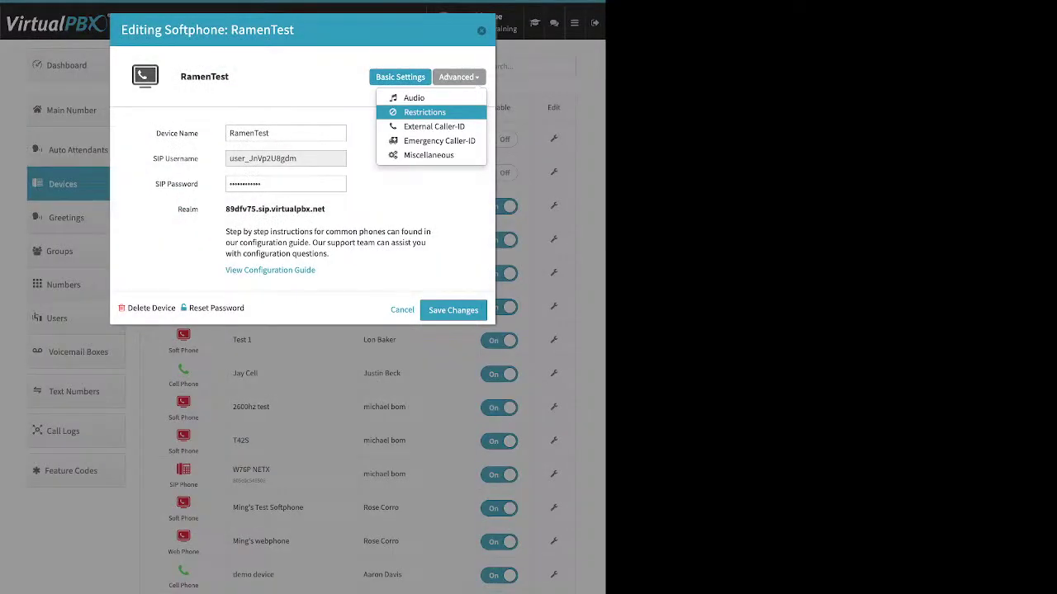
click(413, 97)
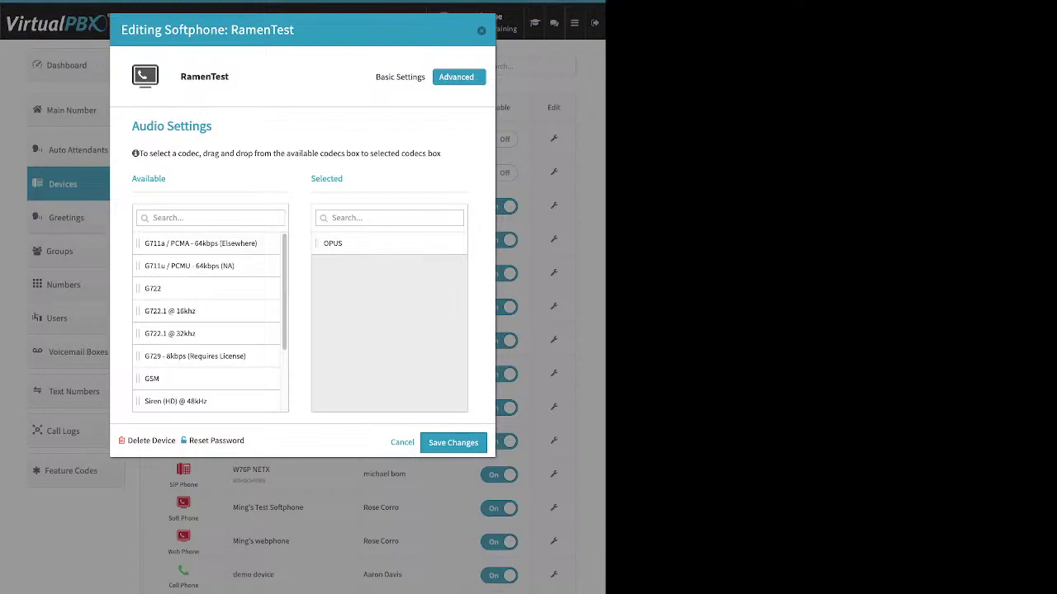
Step: Check the softphone's Emergency Caller-ID settings, close the editor, and list the Add Device types
click(457, 77)
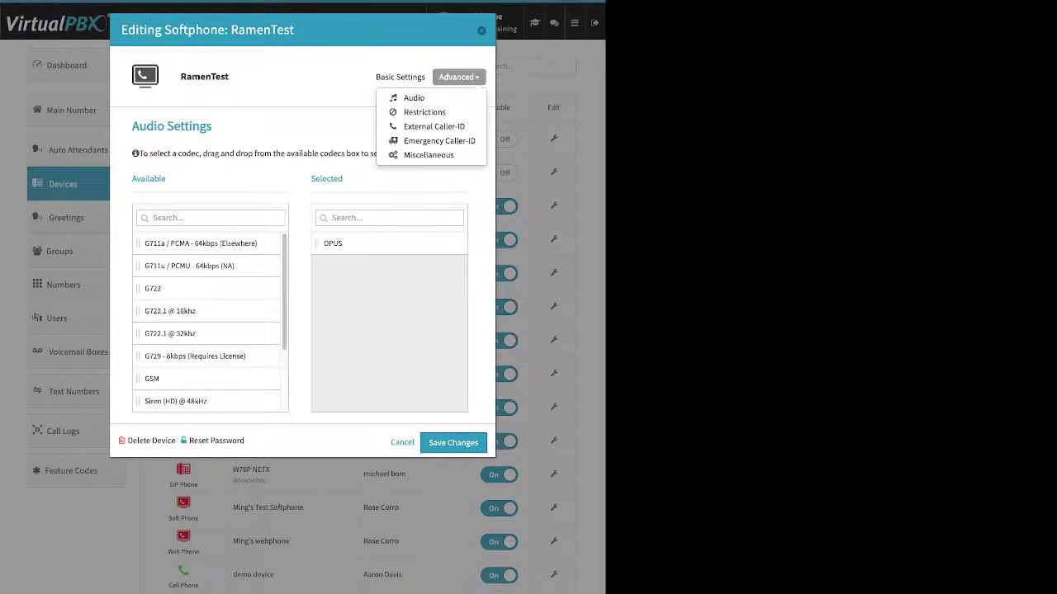
click(439, 141)
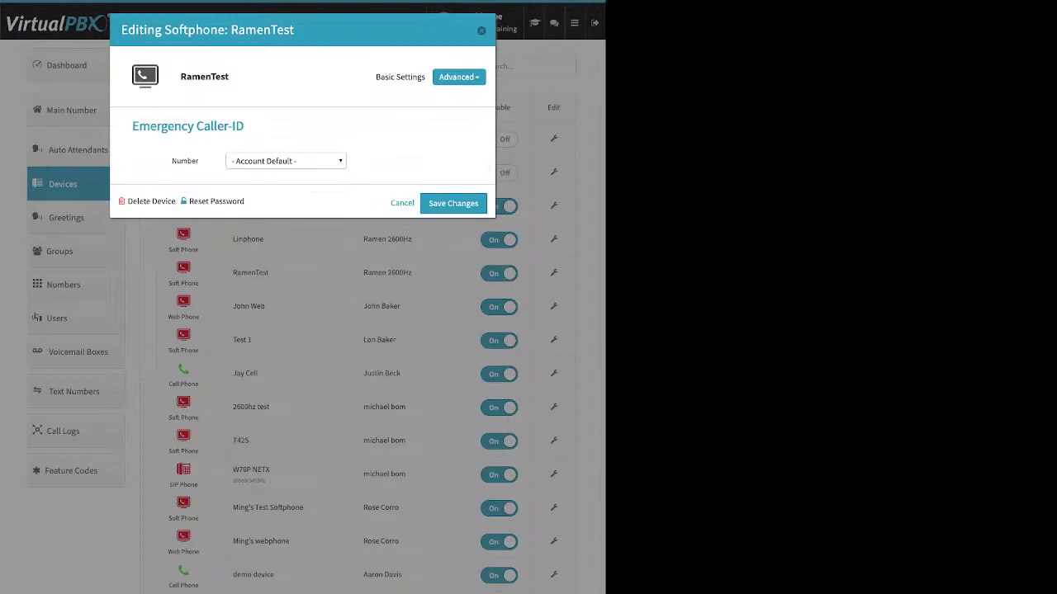
key(Escape)
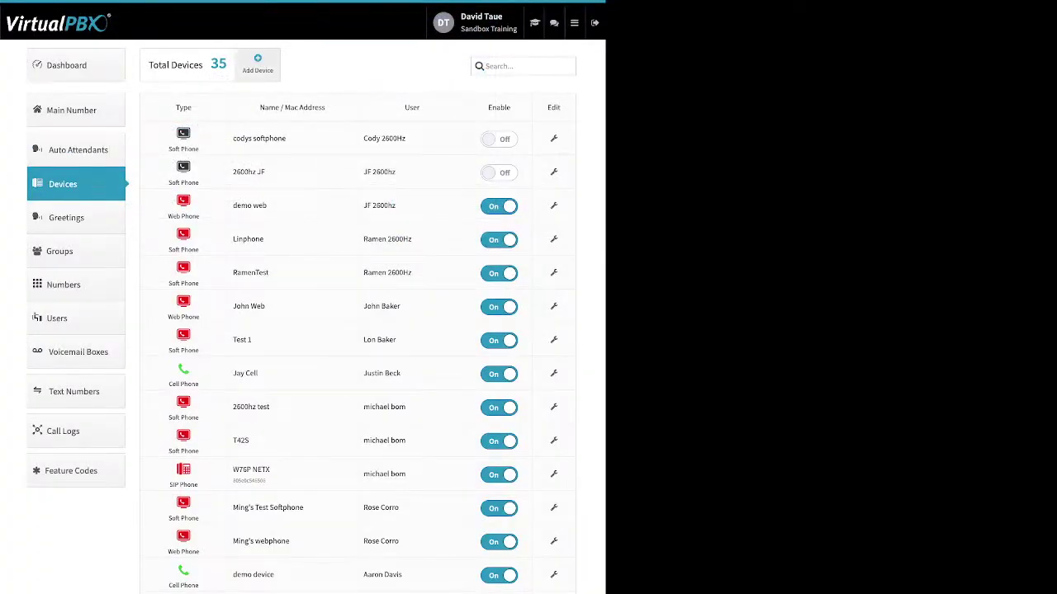
click(258, 64)
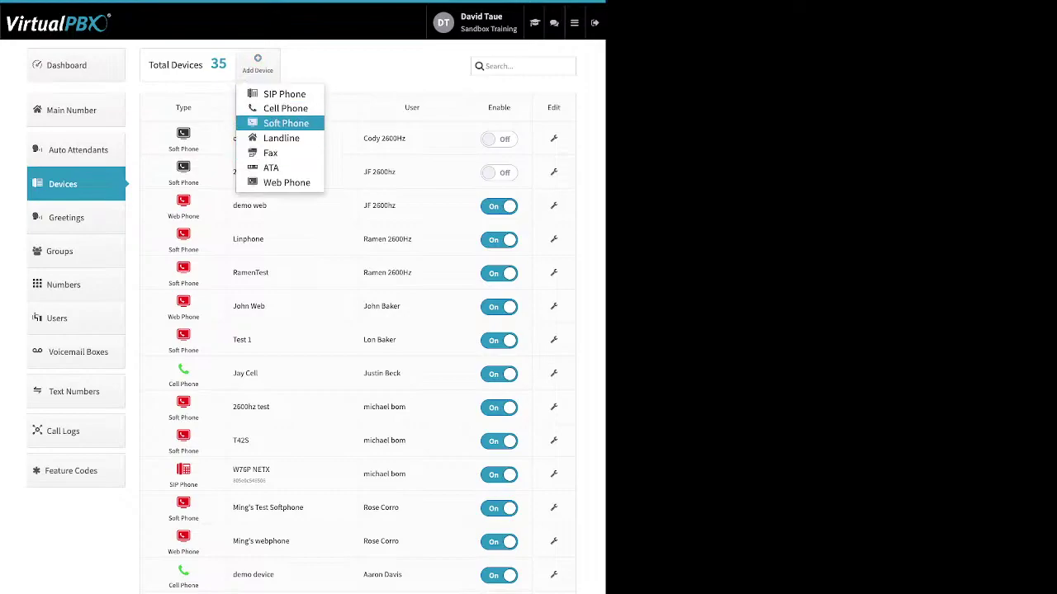
Step: Abandon a new Soft Phone after the 911 notice, then go to the Greetings page
click(285, 123)
click(303, 165)
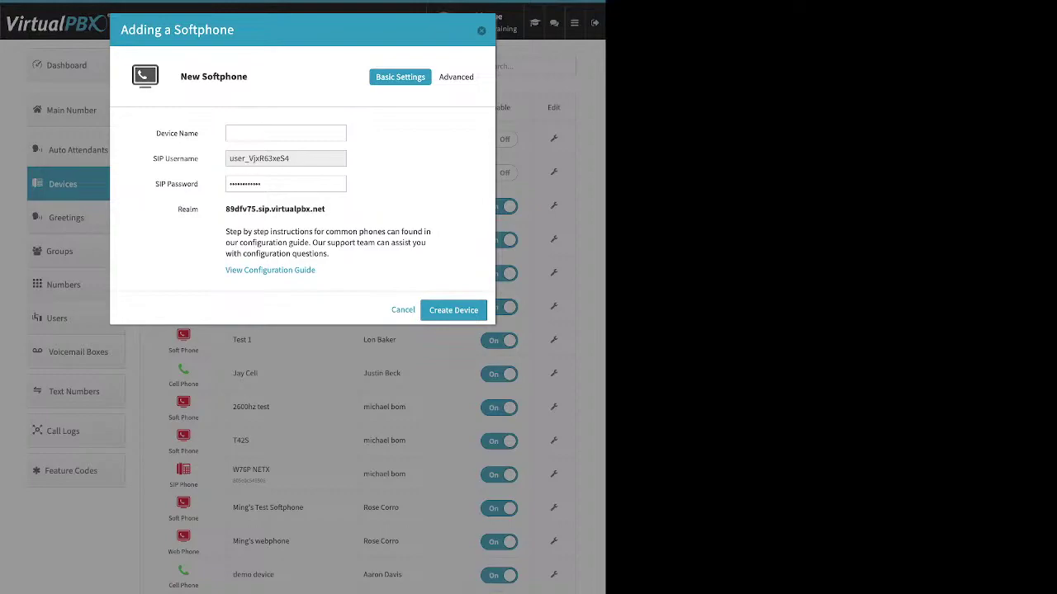
key(Escape)
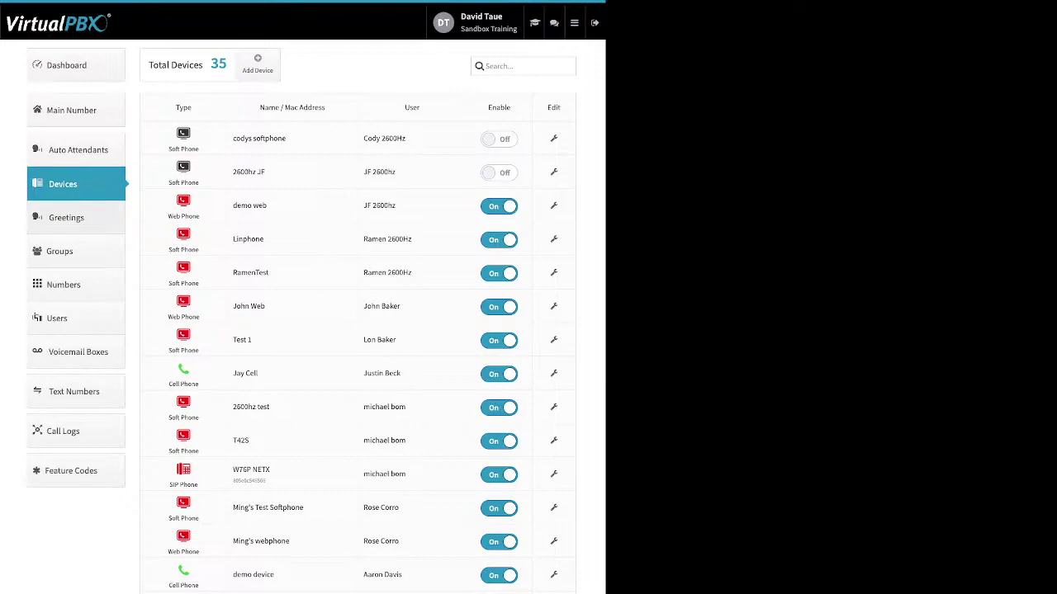
click(66, 217)
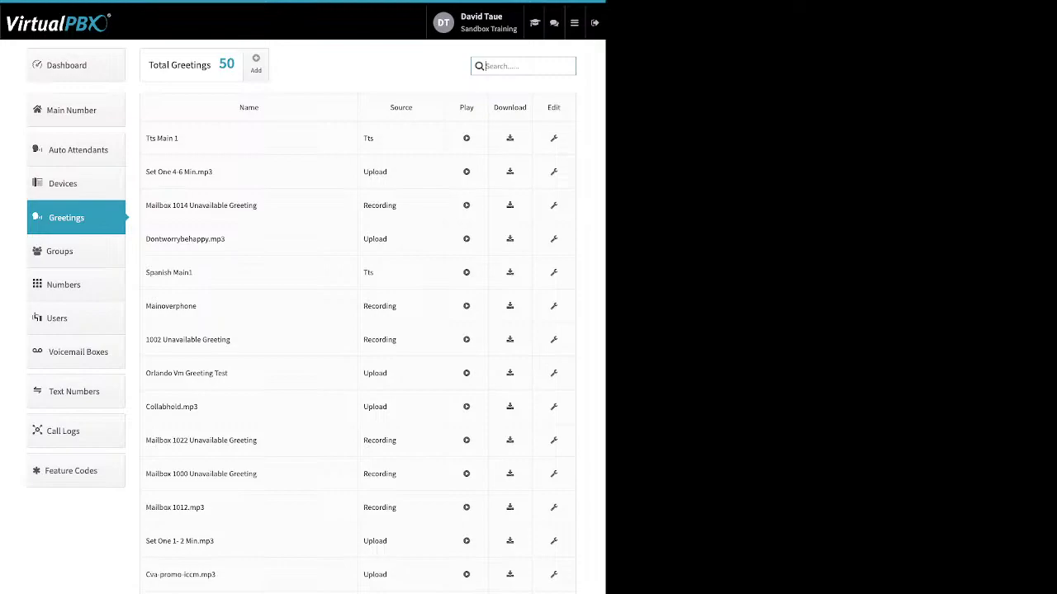
click(256, 63)
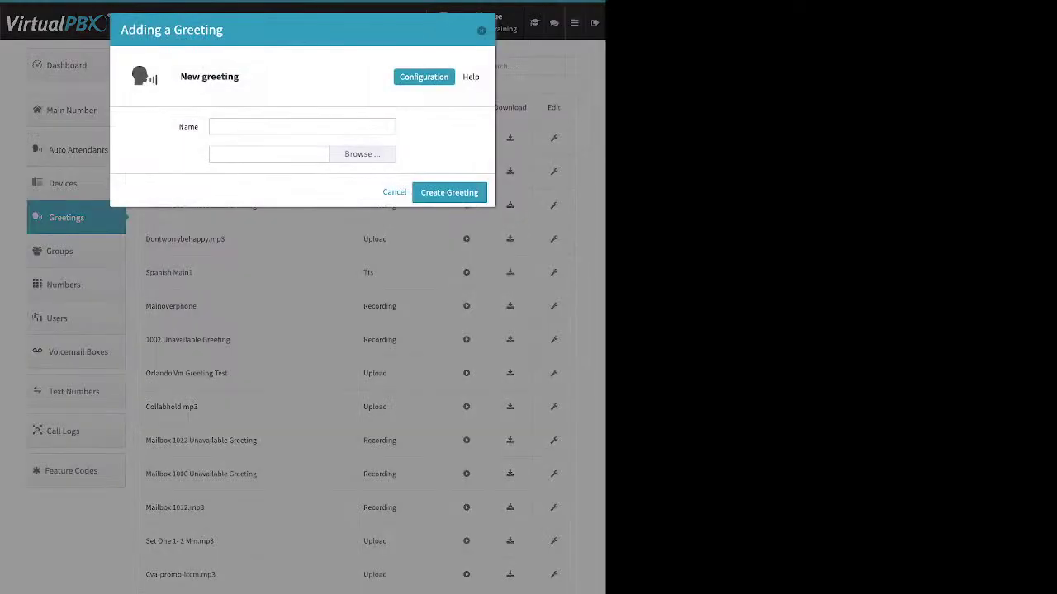
double_click(189, 126)
key(Escape)
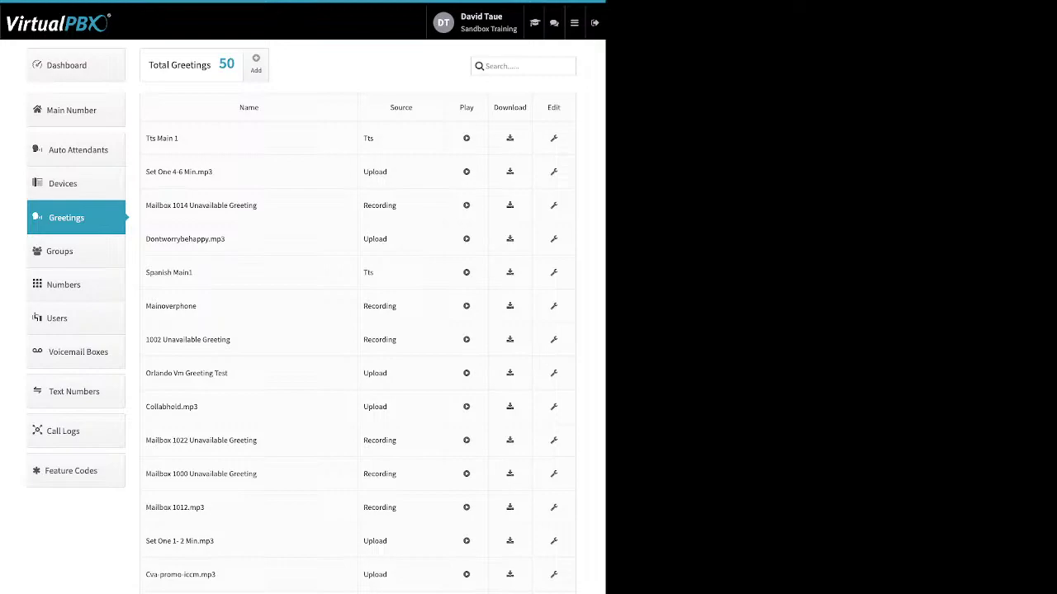
double_click(368, 138)
double_click(375, 172)
double_click(380, 206)
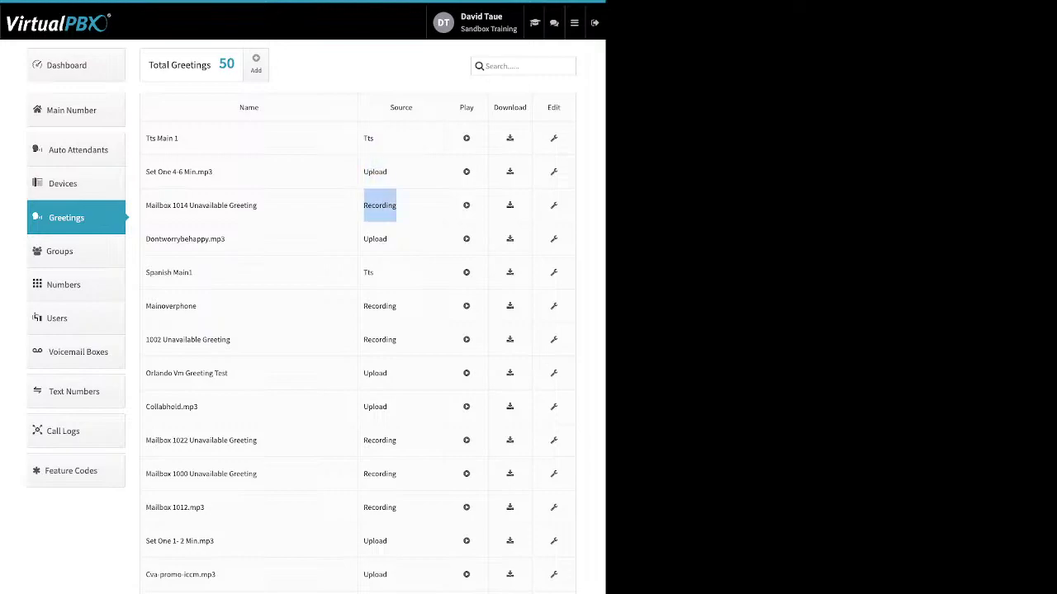
double_click(466, 107)
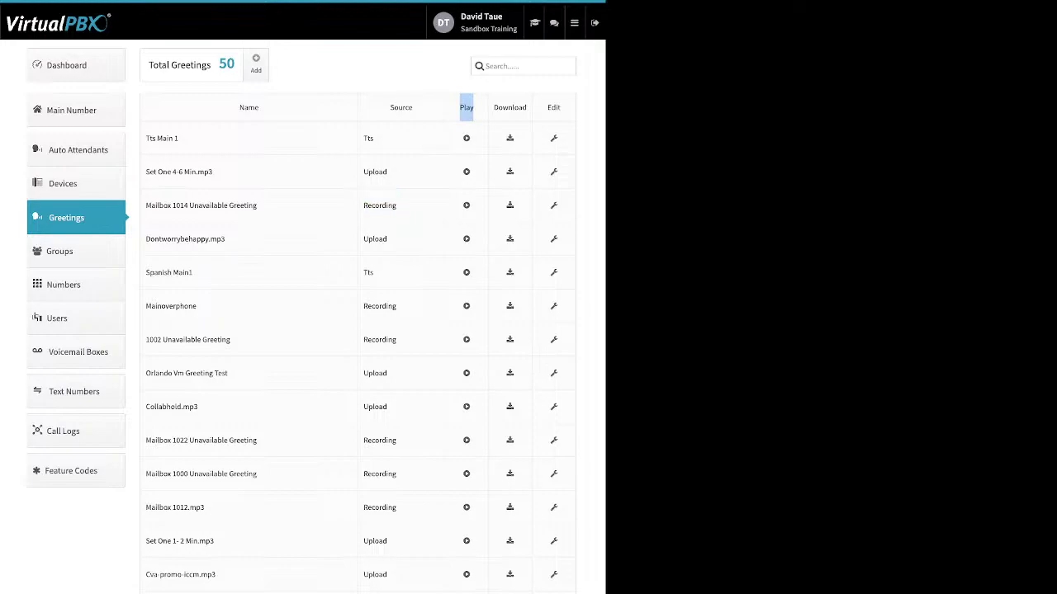
double_click(510, 107)
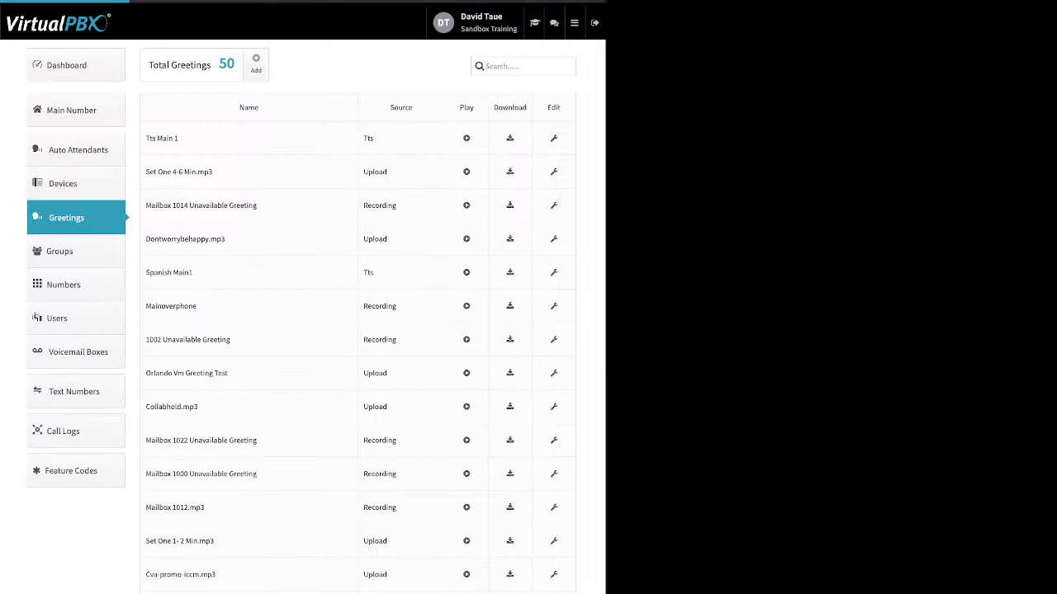
Step: Review the Set One 4-6 Min.mp3 greeting, save it unchanged, then go to the Numbers page
click(553, 171)
drag(179, 127, 199, 127)
click(198, 127)
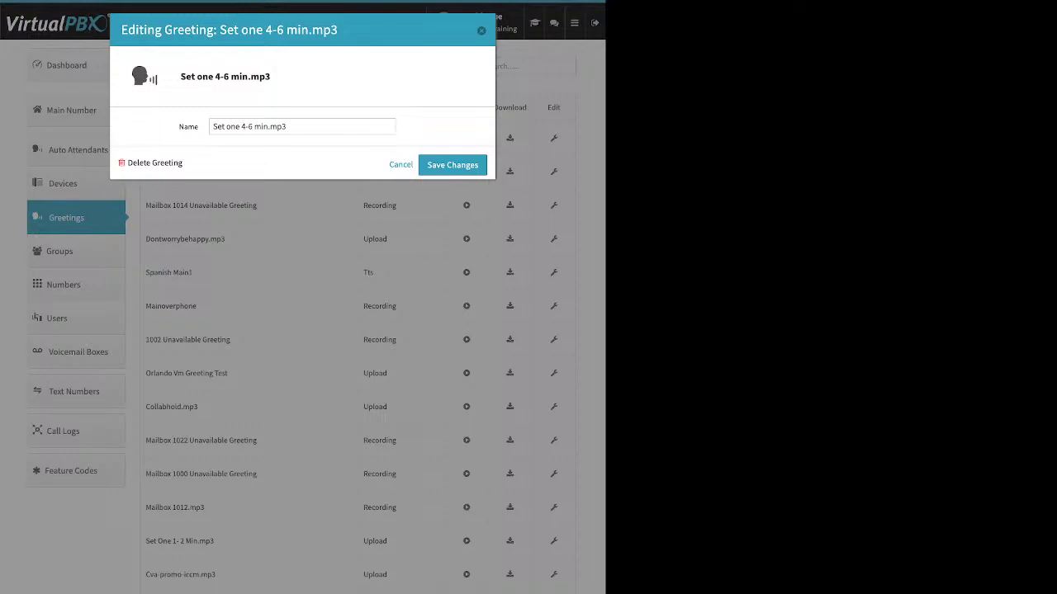
drag(183, 163, 138, 163)
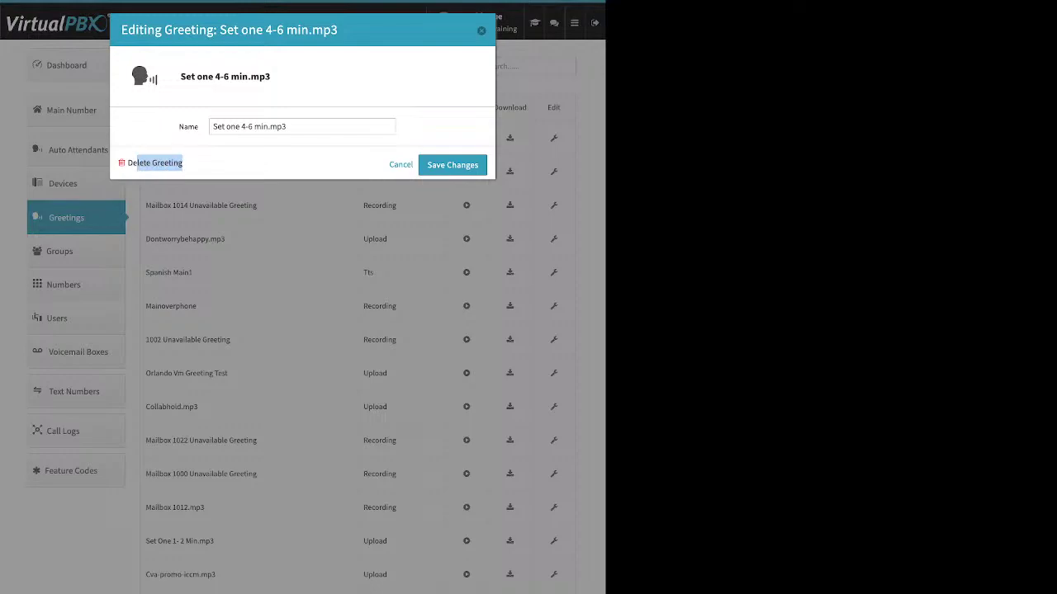
click(452, 164)
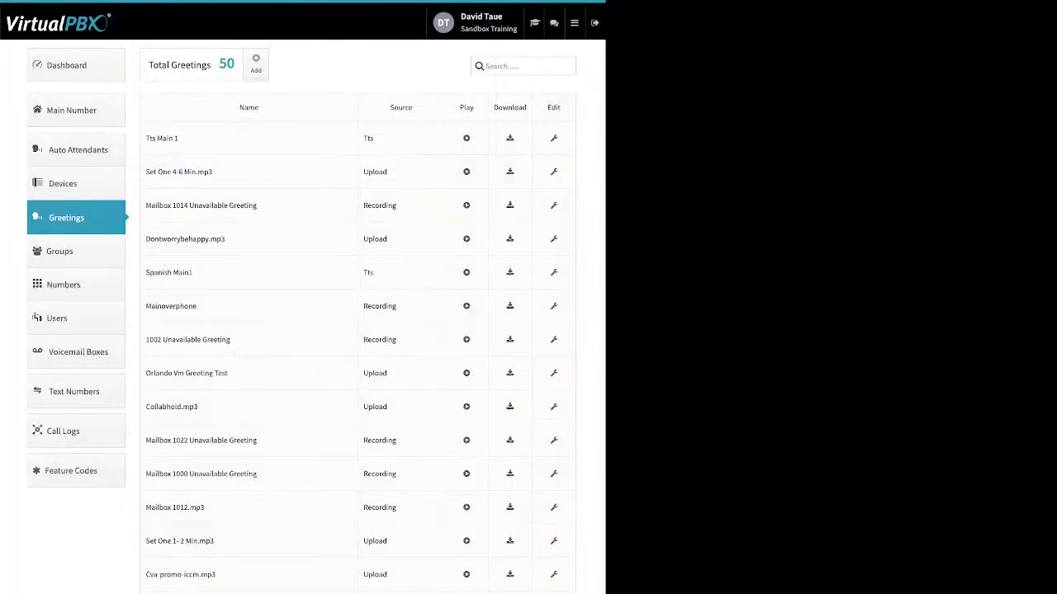
click(64, 284)
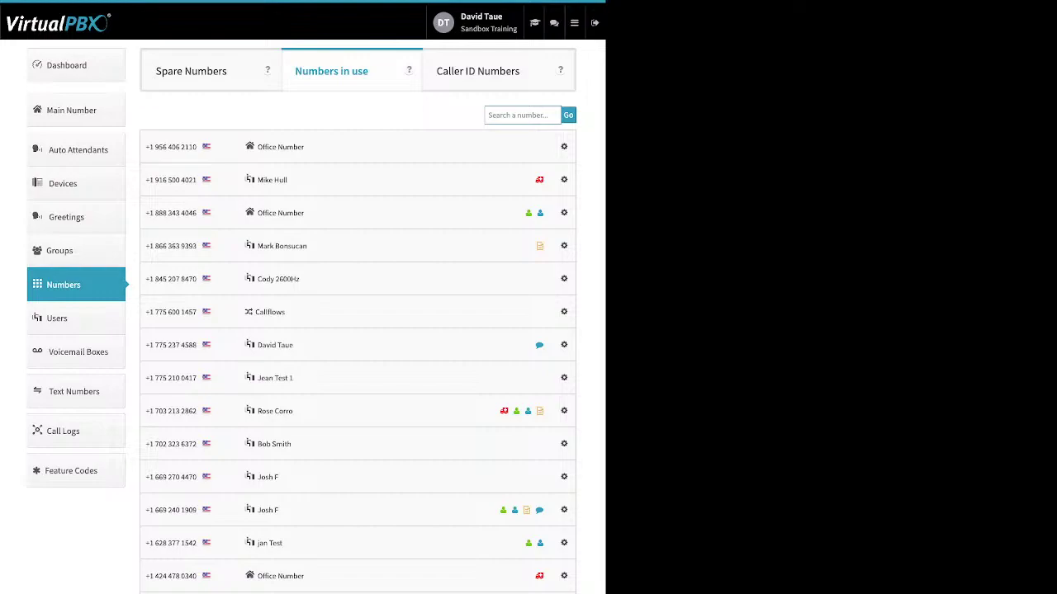
Step: Peek at the first in-use number's options, then switch to the Spare Numbers tab
click(564, 146)
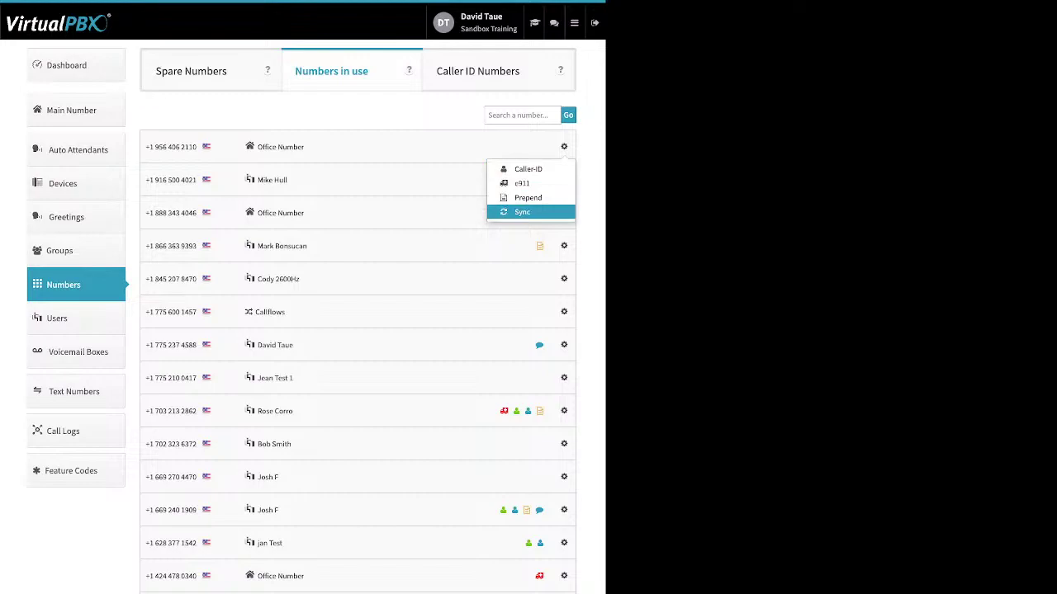
click(564, 146)
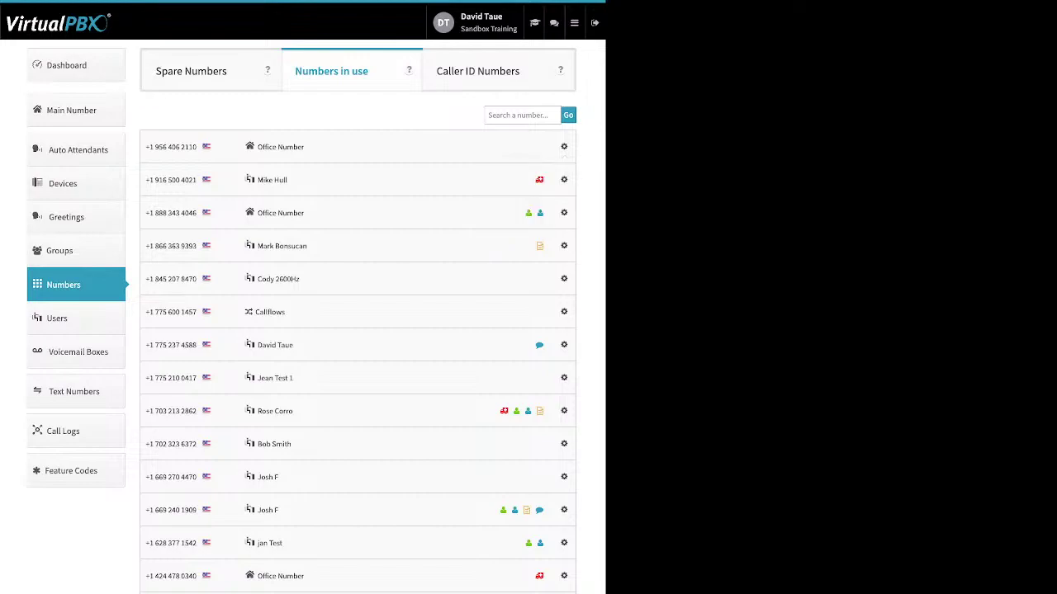
click(192, 71)
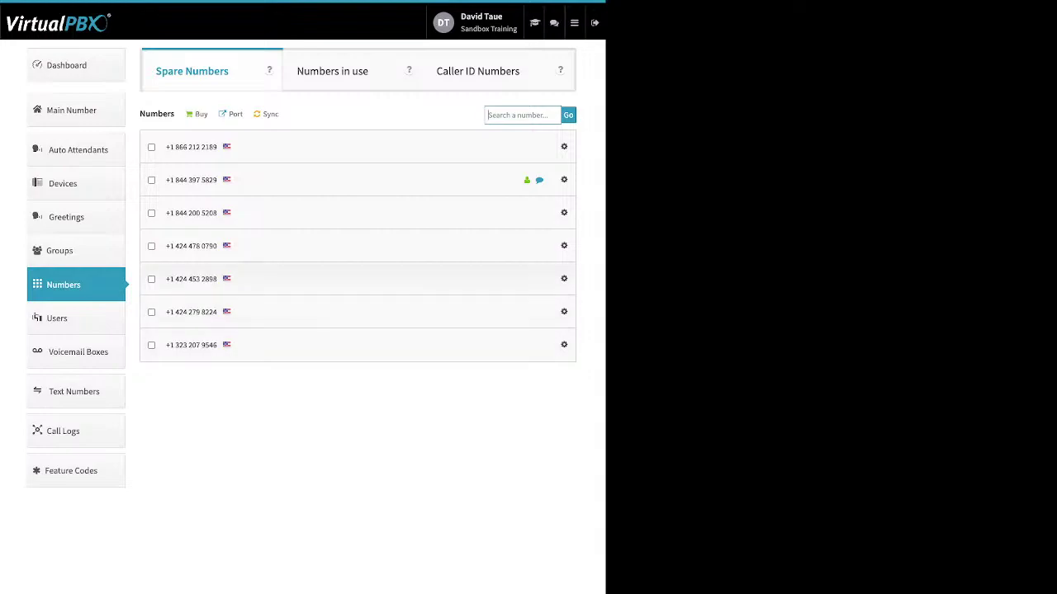
Step: Delete the first, third, fifth and sixth spare numbers and confirm the removal
click(151, 279)
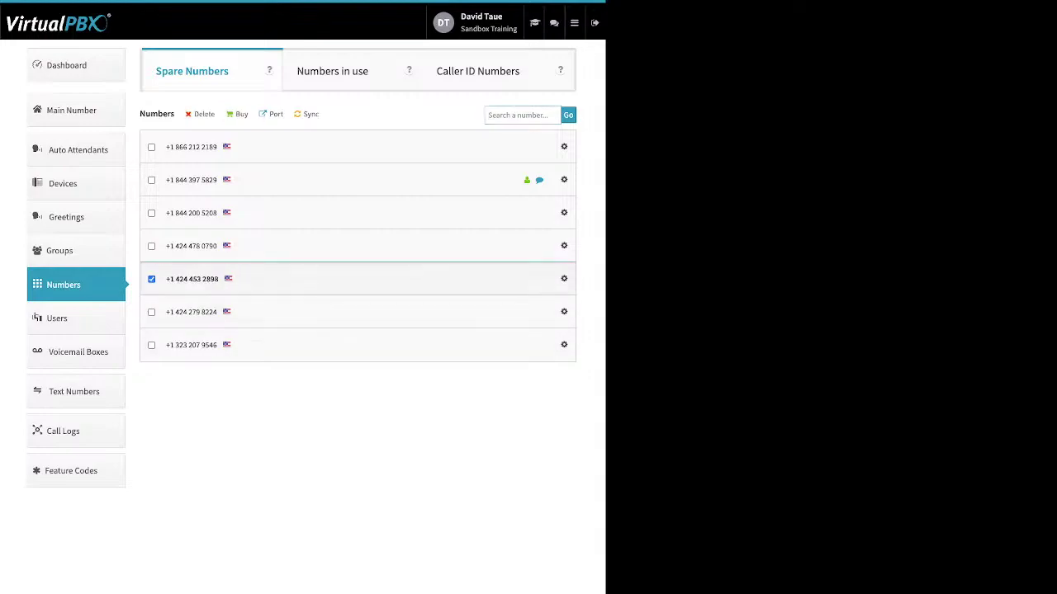
click(151, 312)
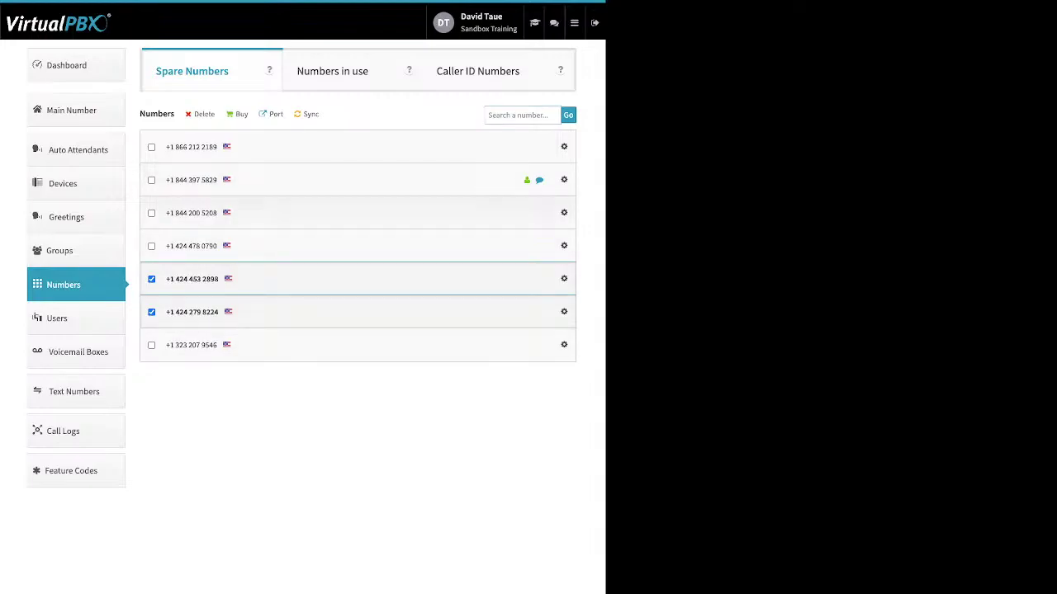
click(152, 213)
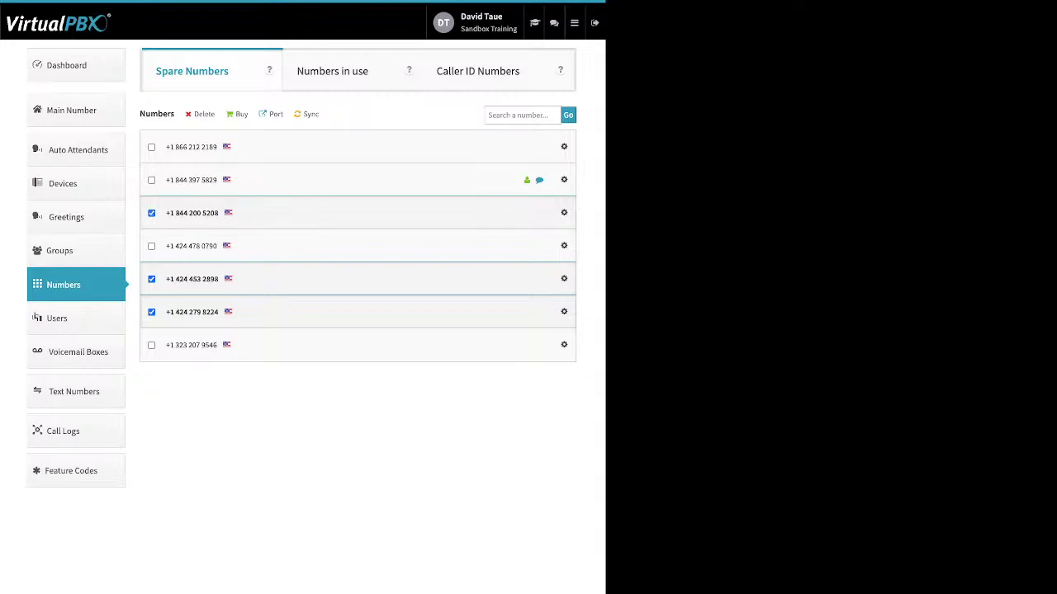
click(151, 147)
drag(216, 115, 194, 115)
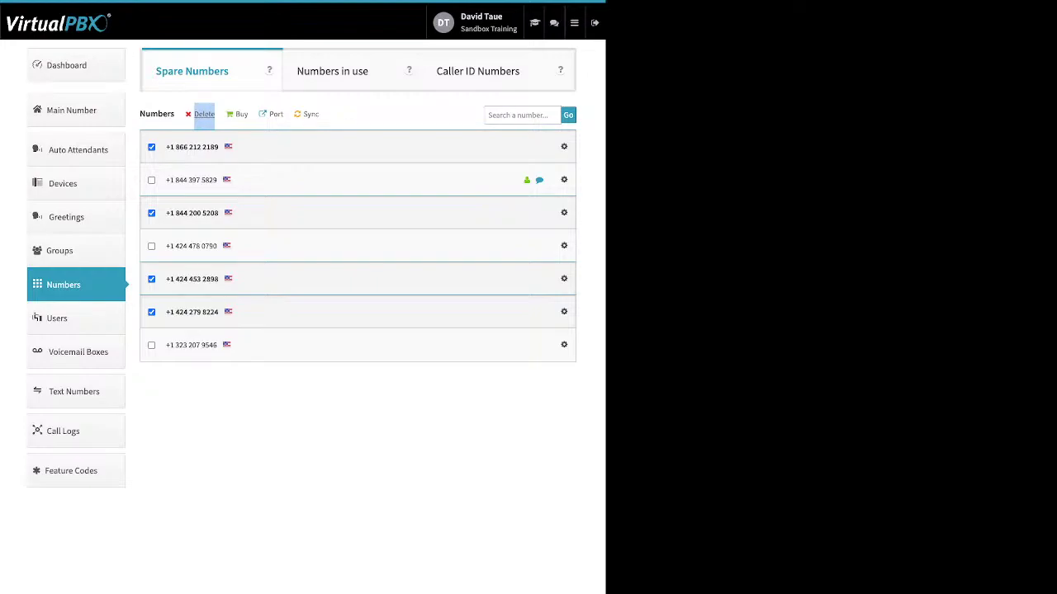
click(200, 115)
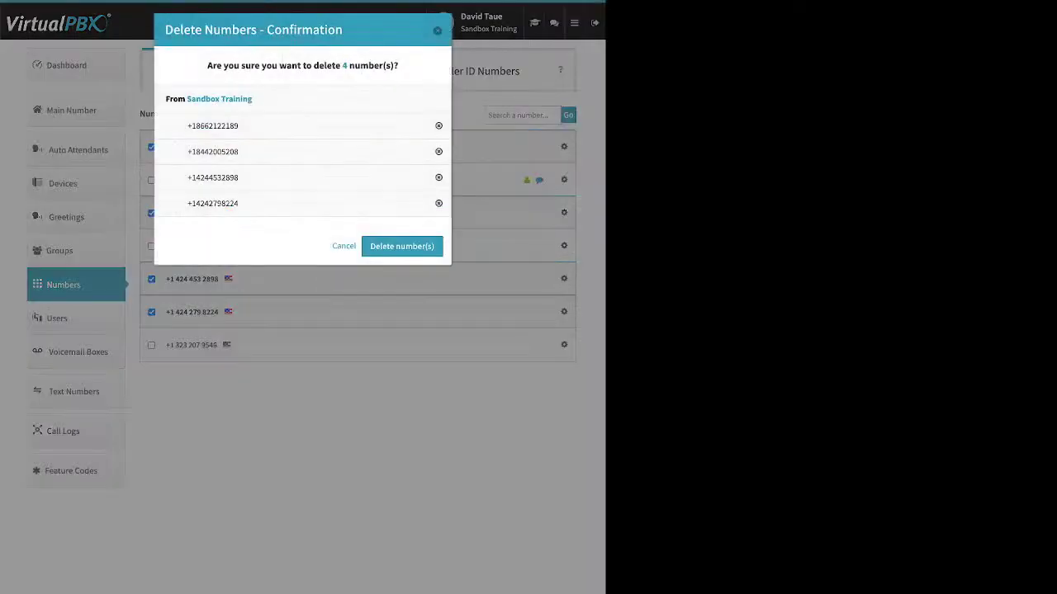
click(403, 247)
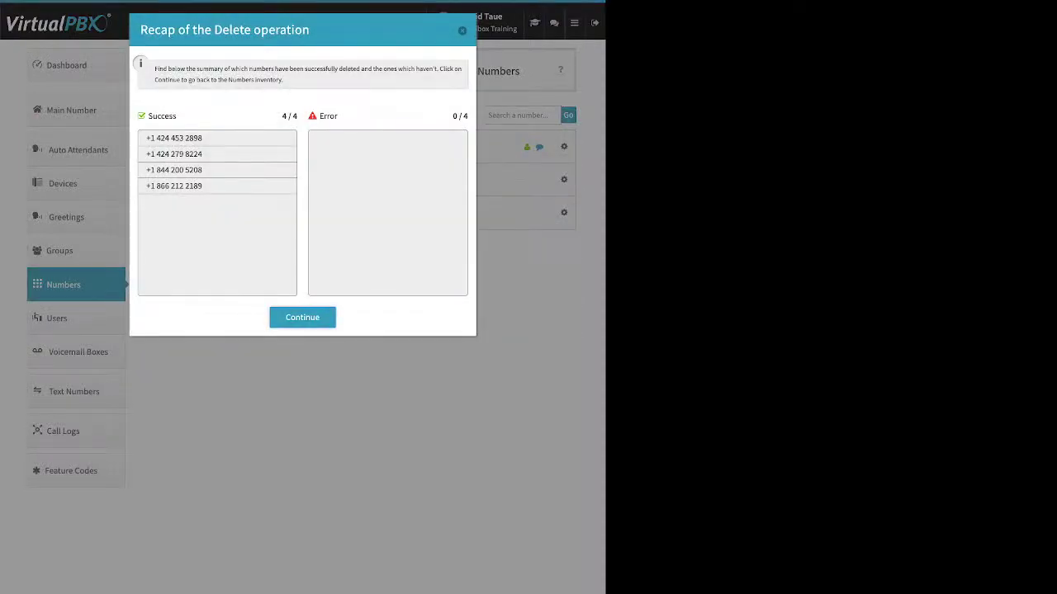
click(302, 317)
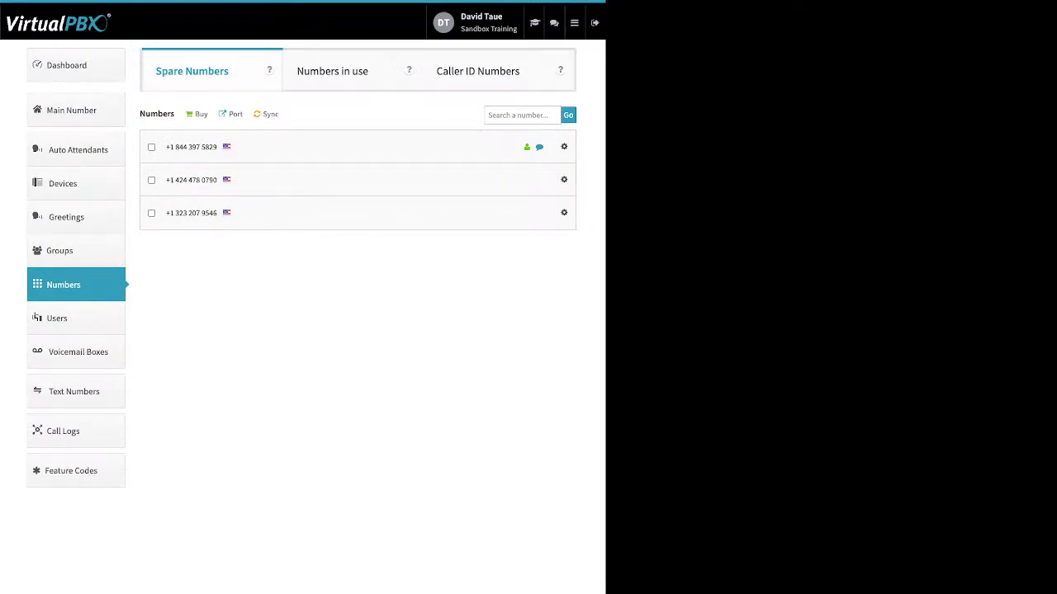
Step: Look over the Buy number choices (Local / Toll-free) without buying anything
double_click(202, 114)
click(202, 114)
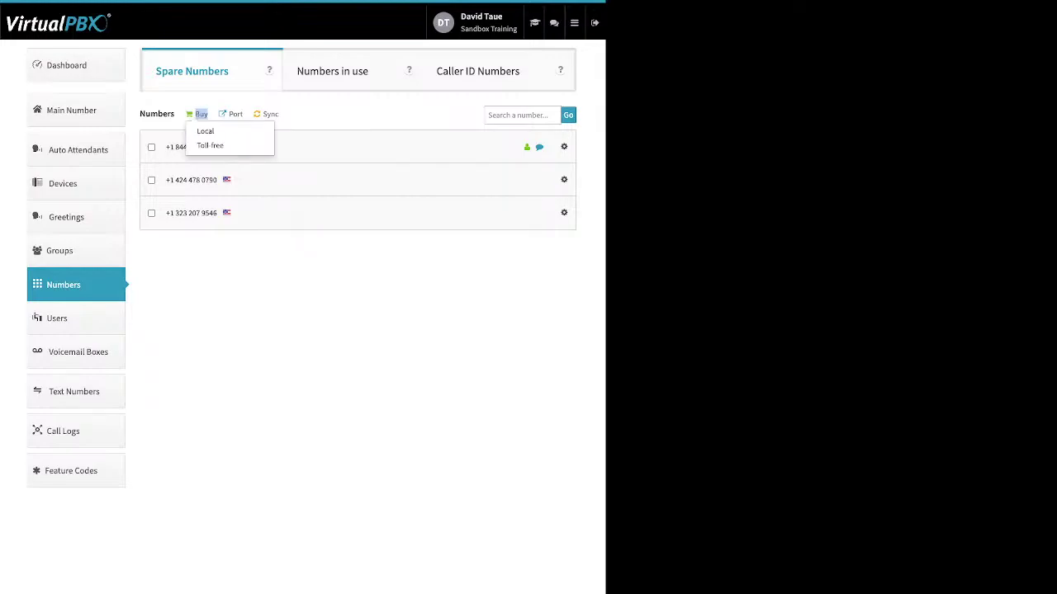
click(205, 131)
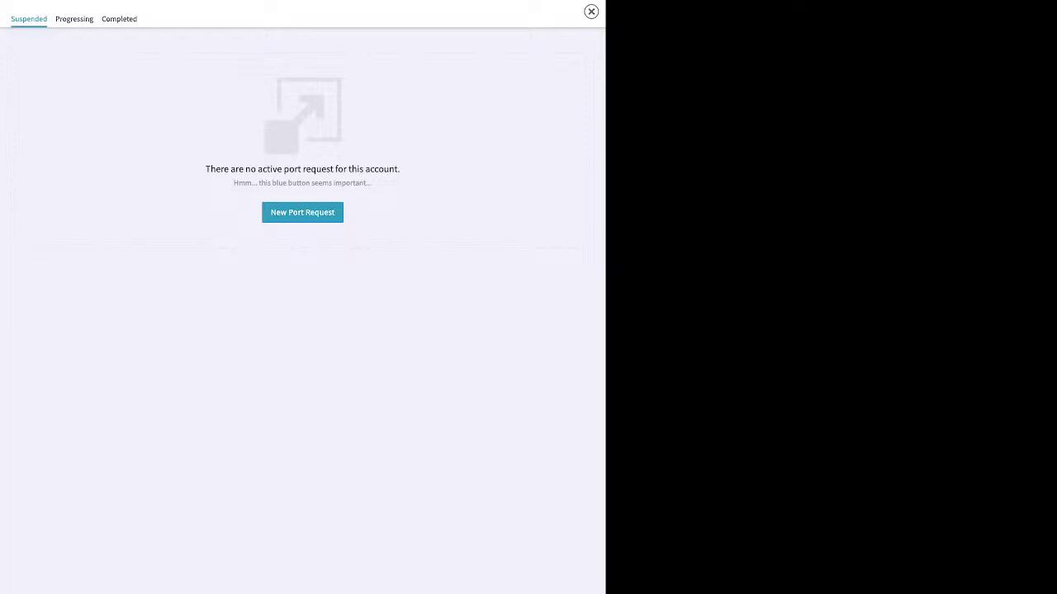
Step: Start a port request named 'test' for U.S. Local Numbers and continue
click(302, 213)
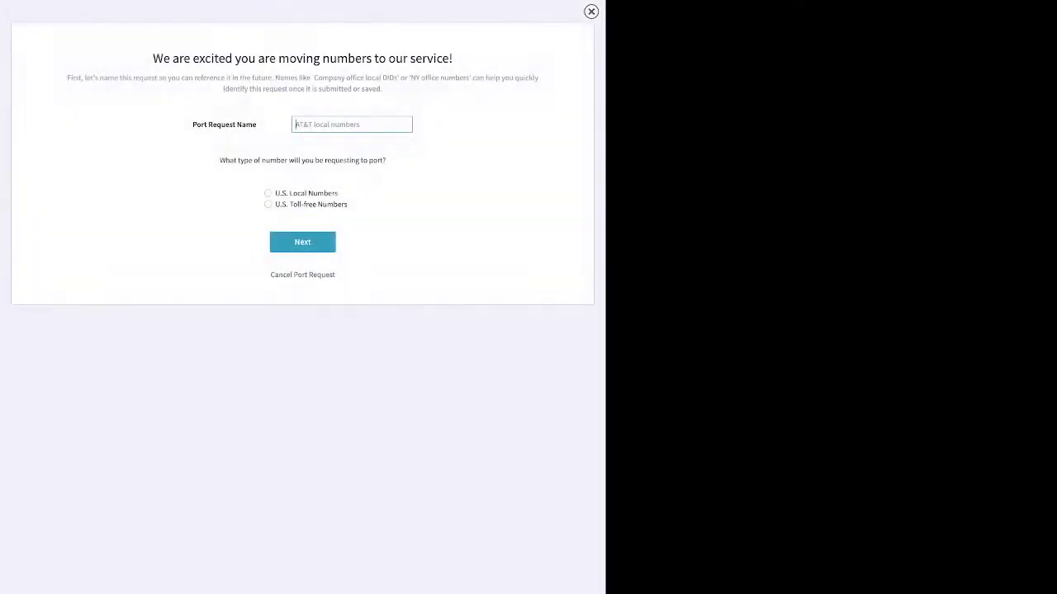
click(352, 124)
text(test)
click(268, 193)
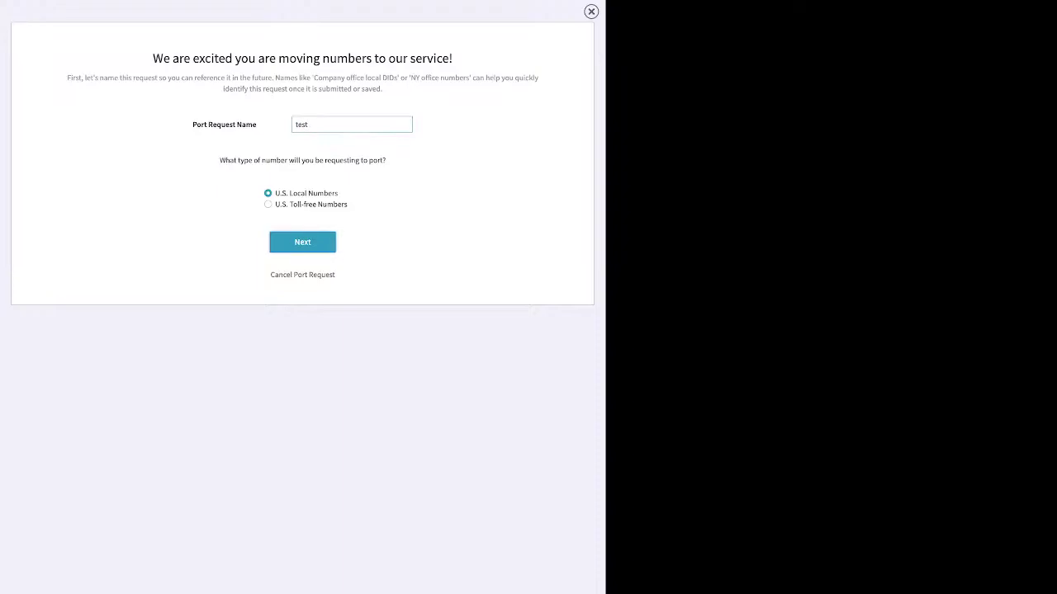
click(302, 242)
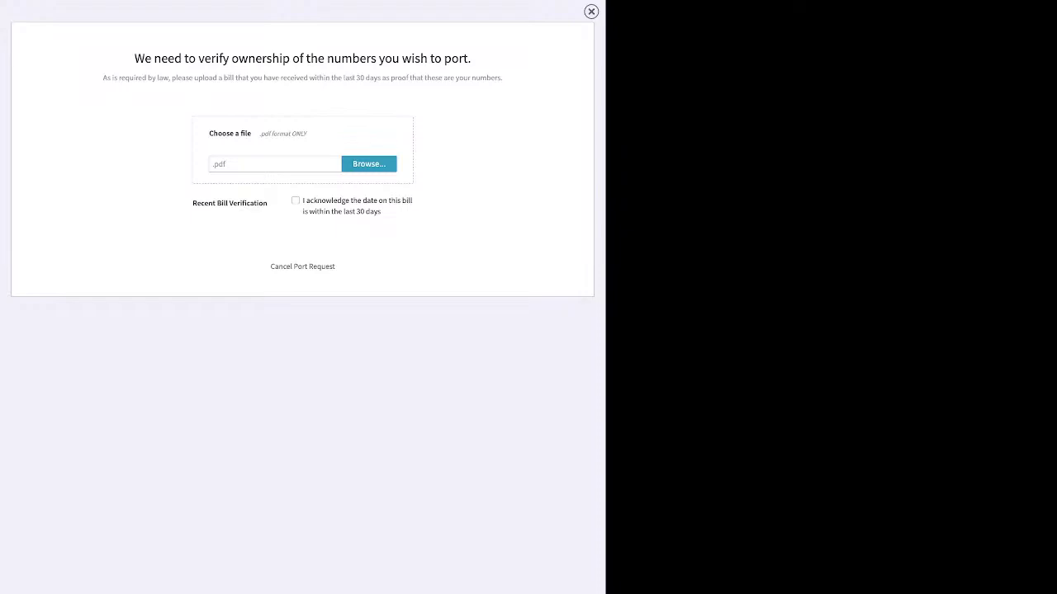
Step: Close the port verification request, returning to three spare numbers, then go to Voicemail Boxes
click(591, 11)
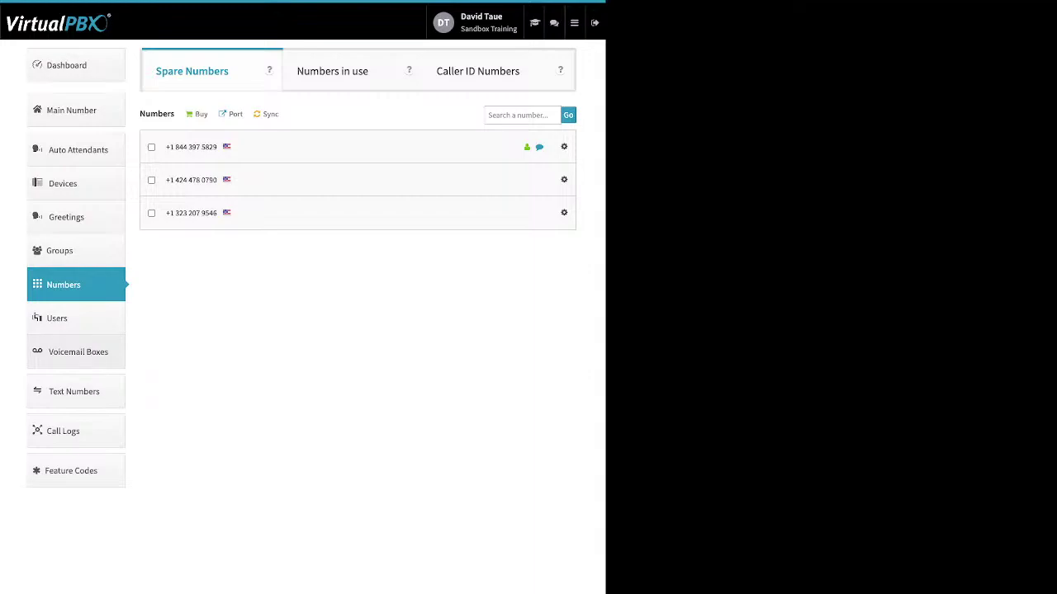
click(78, 352)
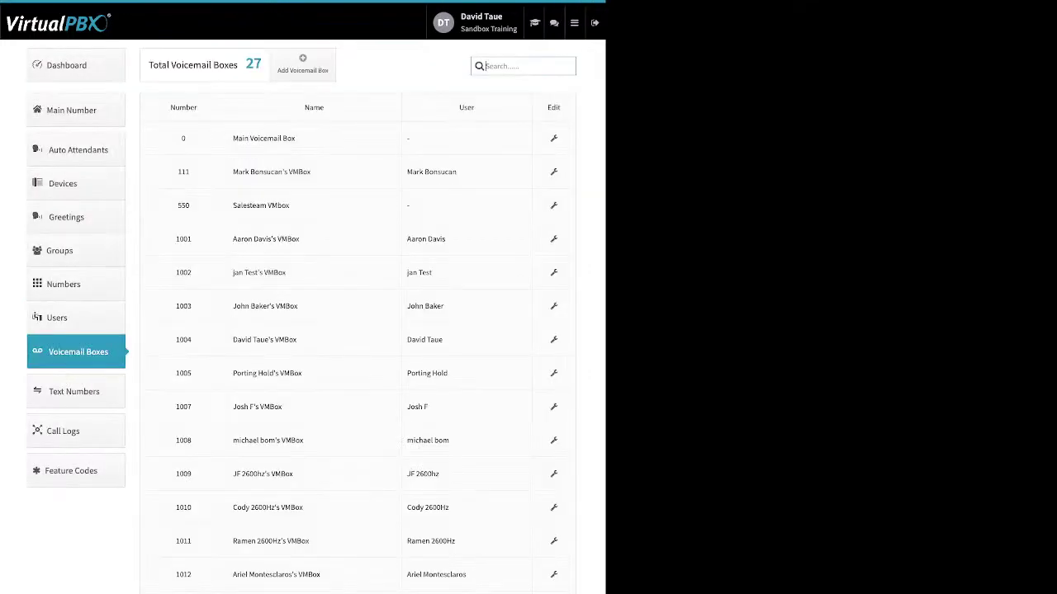
Step: Dismiss the new voicemail box form and open Salesteam VMbox (550) for editing
double_click(467, 107)
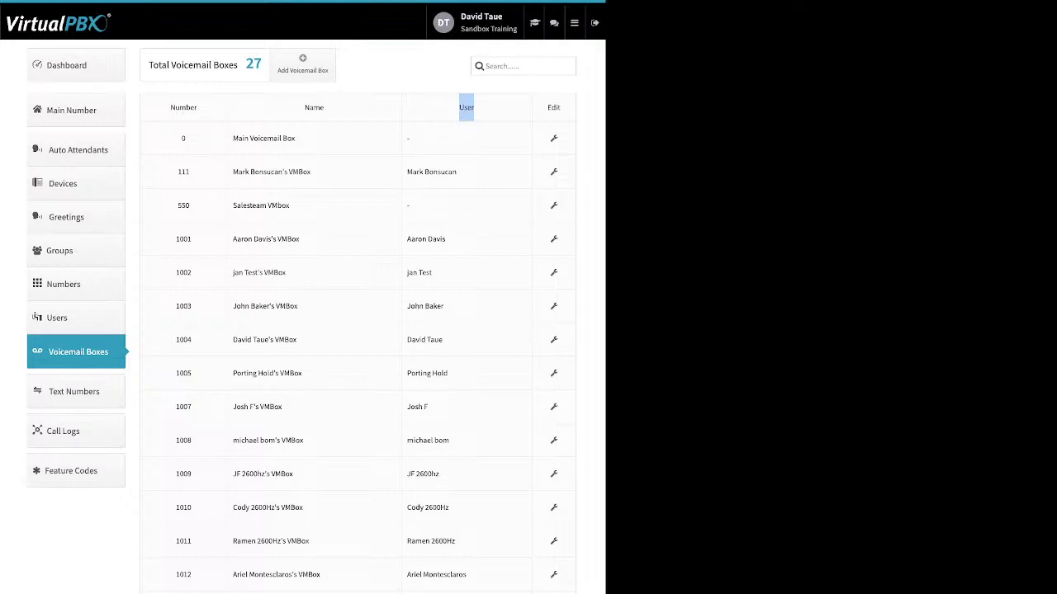
triple_click(261, 205)
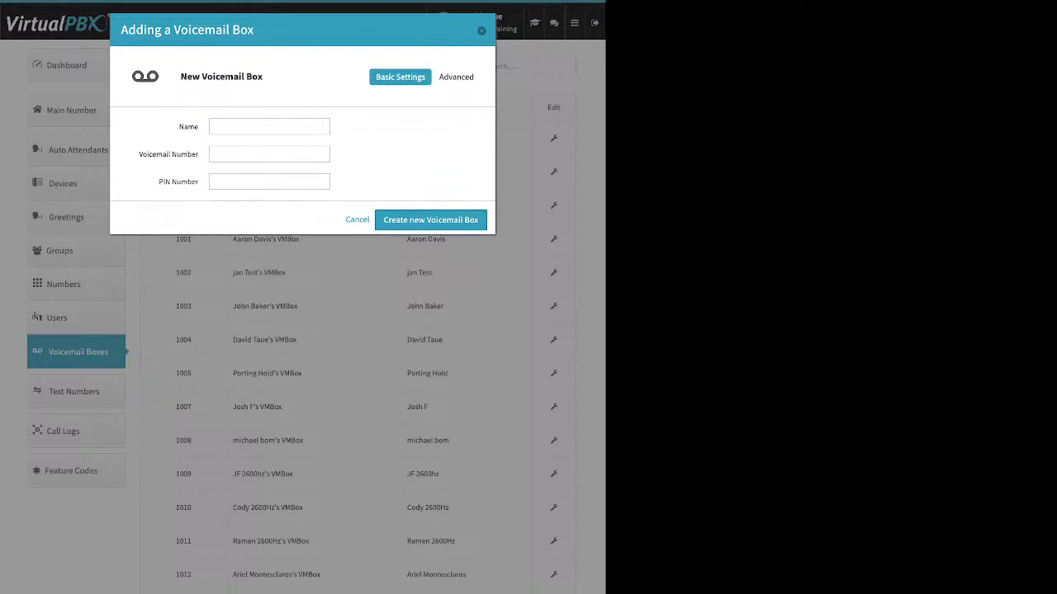
drag(199, 127, 189, 126)
drag(139, 154, 198, 181)
key(Escape)
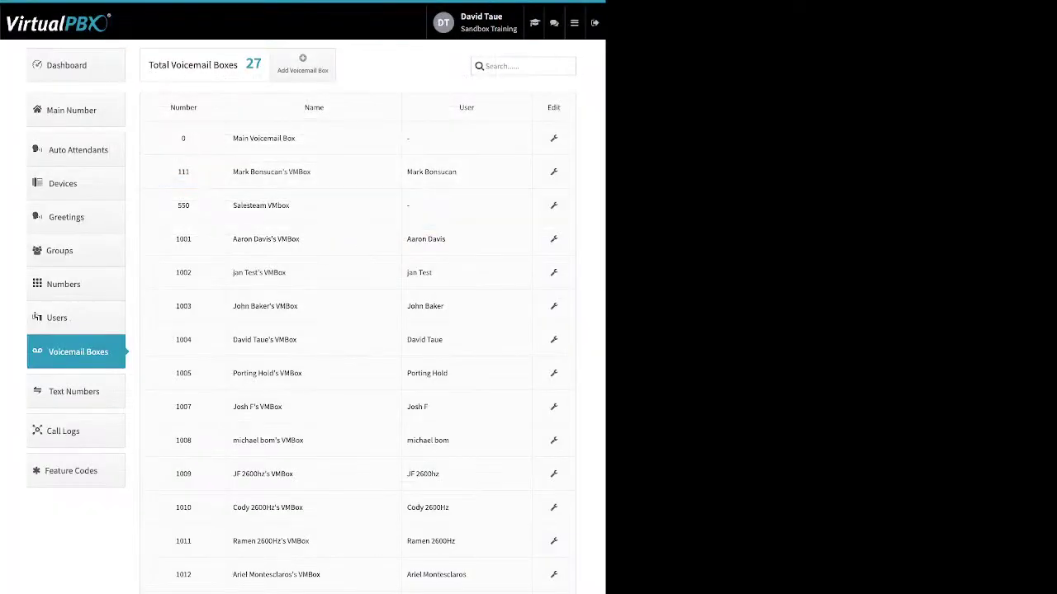
click(553, 204)
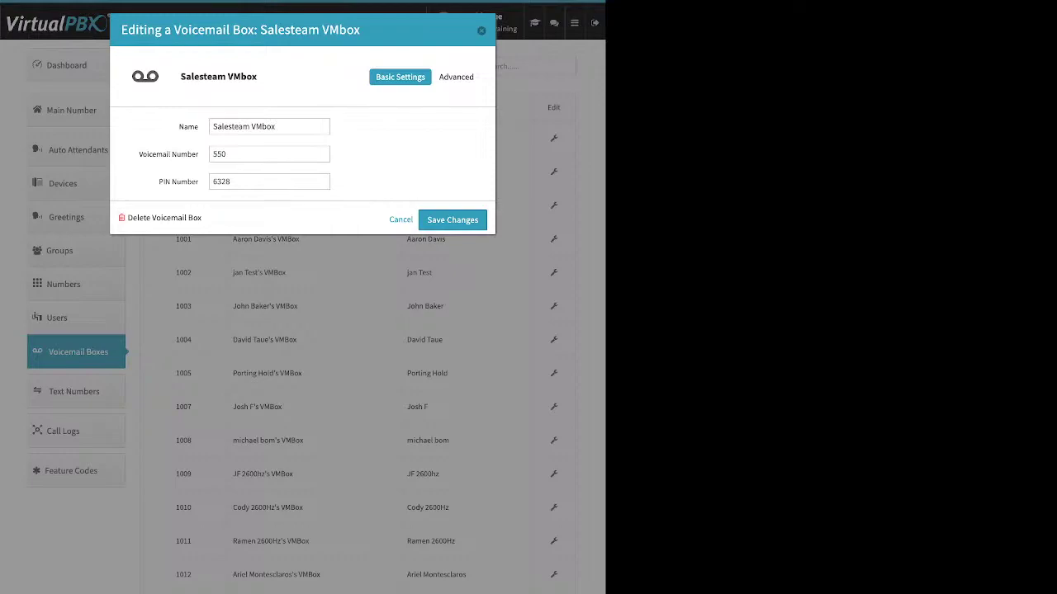
Step: Review the Salesteam VMbox Greeting Media, which has no media or temporary greeting
click(457, 76)
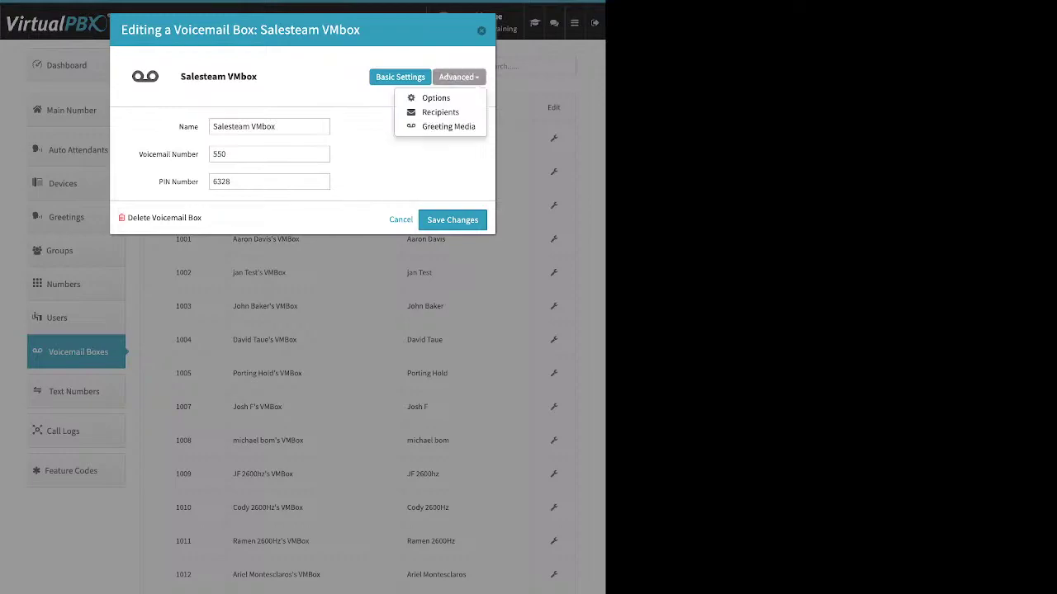
click(449, 126)
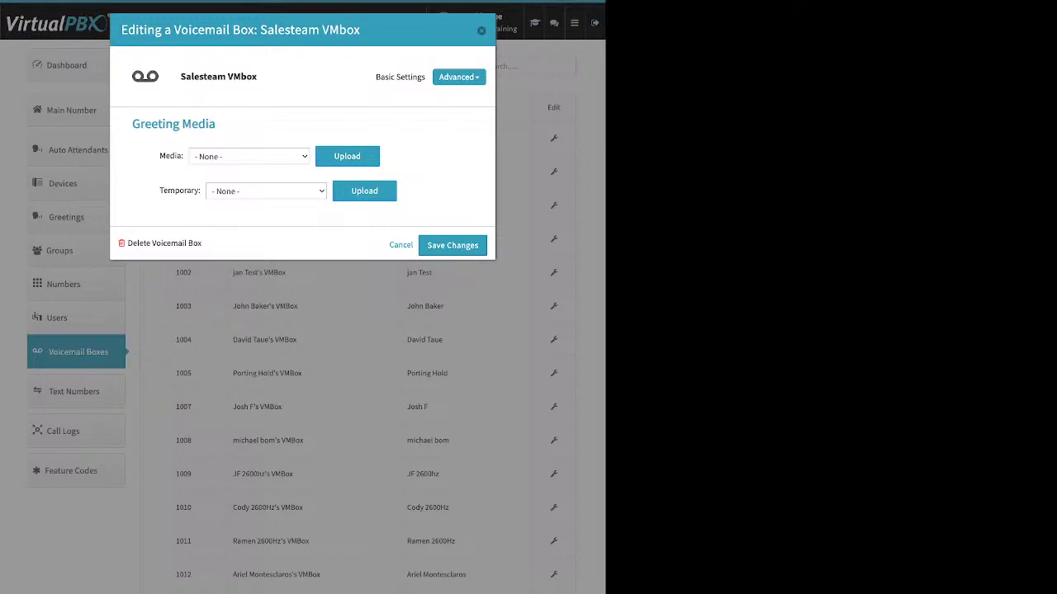
drag(159, 156, 184, 156)
drag(159, 190, 200, 191)
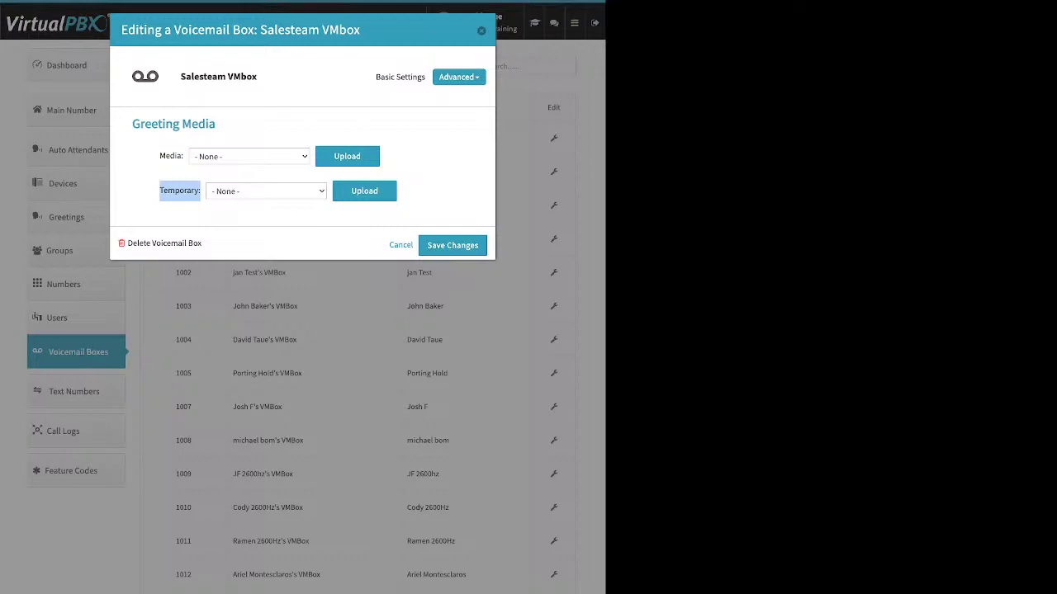
click(459, 77)
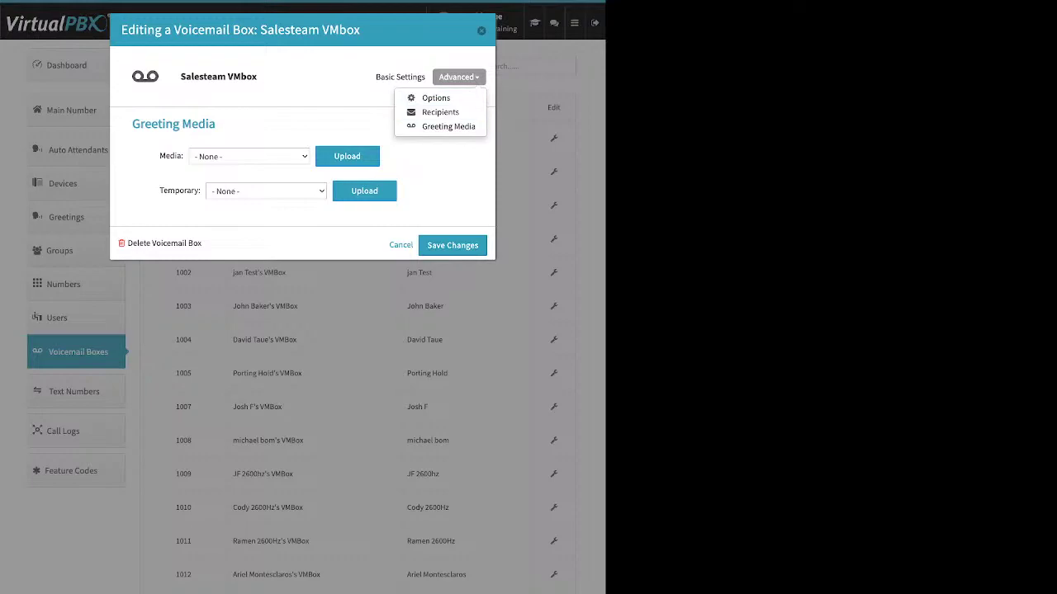
Step: Check the Salesteam VMbox recipients, starting and then cancelling a new recipient
click(440, 113)
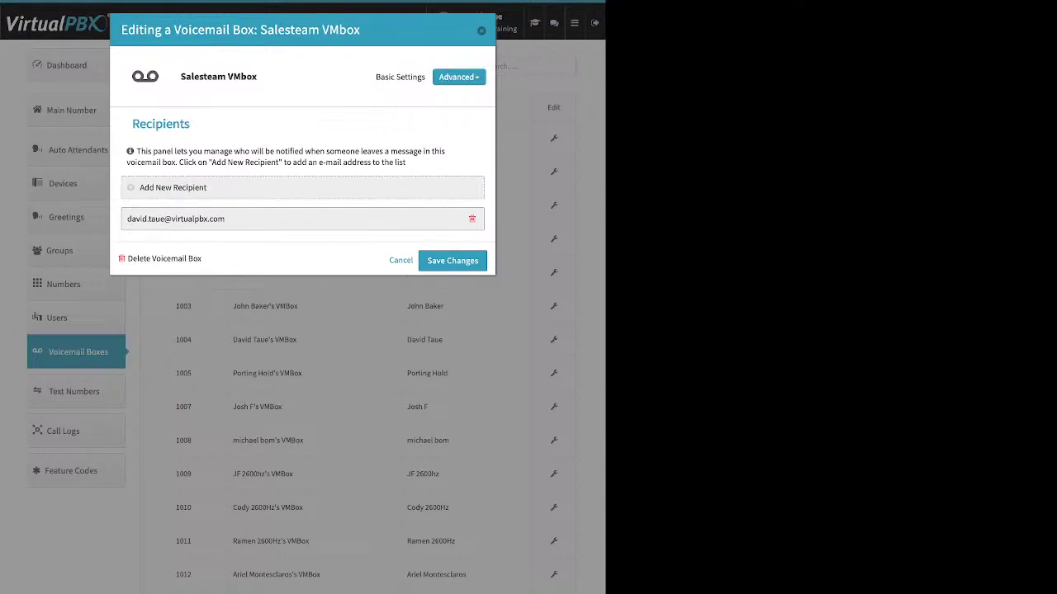
click(172, 188)
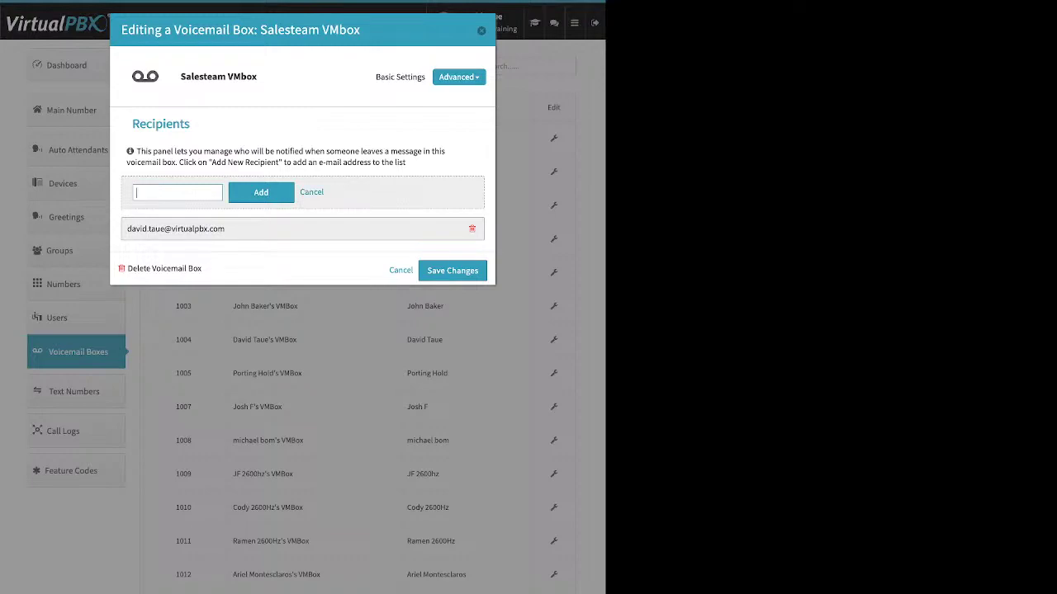
click(311, 192)
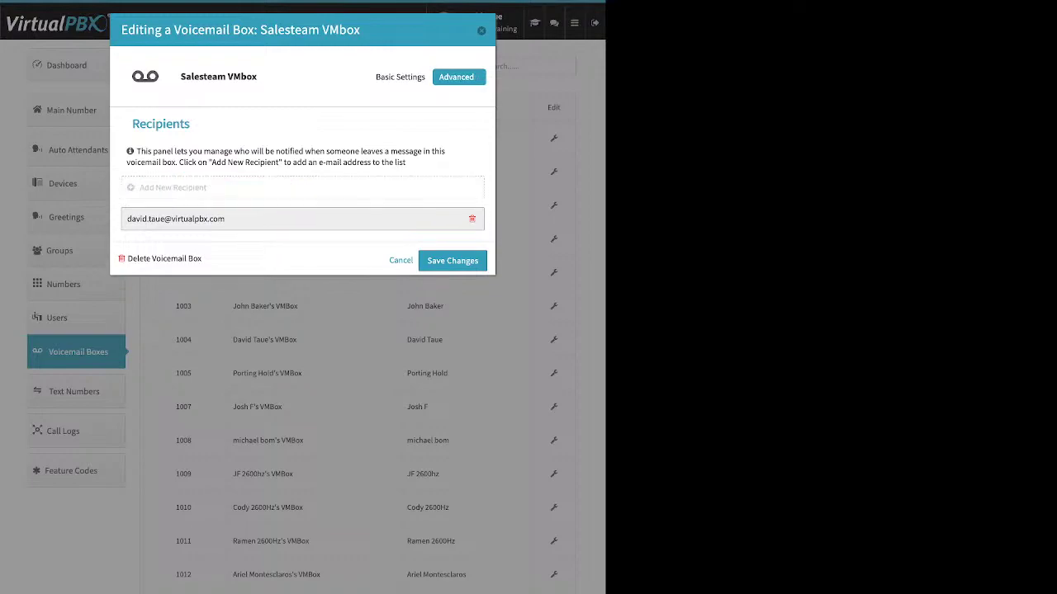
click(458, 76)
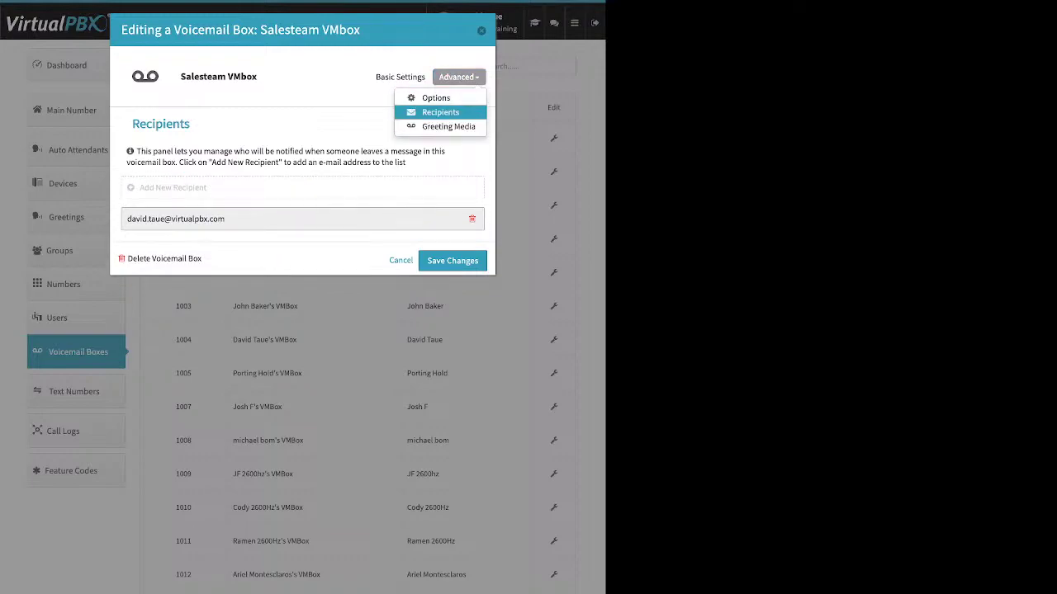
Step: Review the Salesteam VMbox options, leave Already Setup? unticked, and save the changes
click(436, 98)
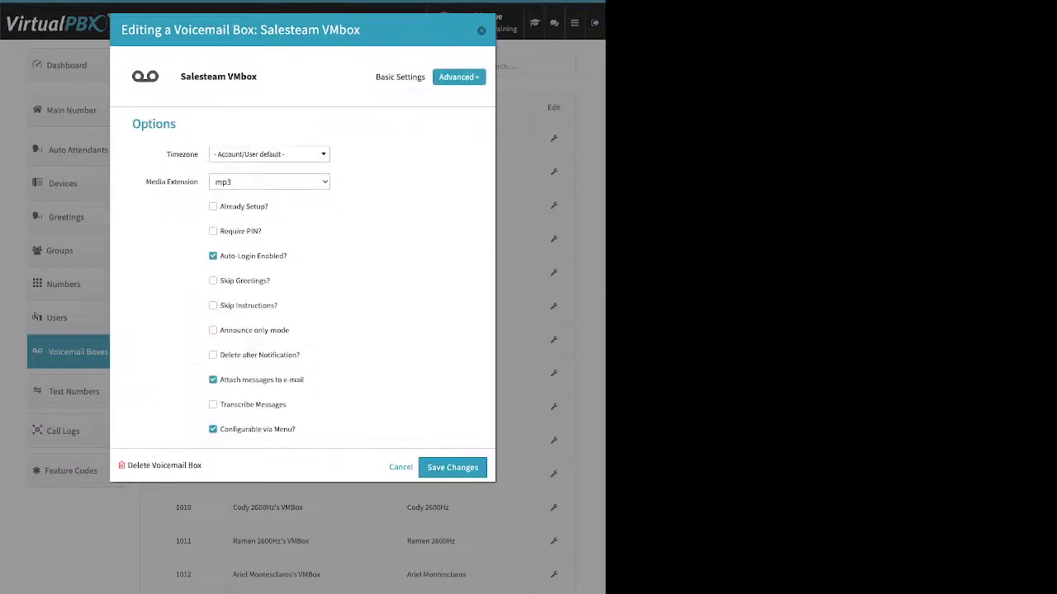
drag(268, 207, 220, 207)
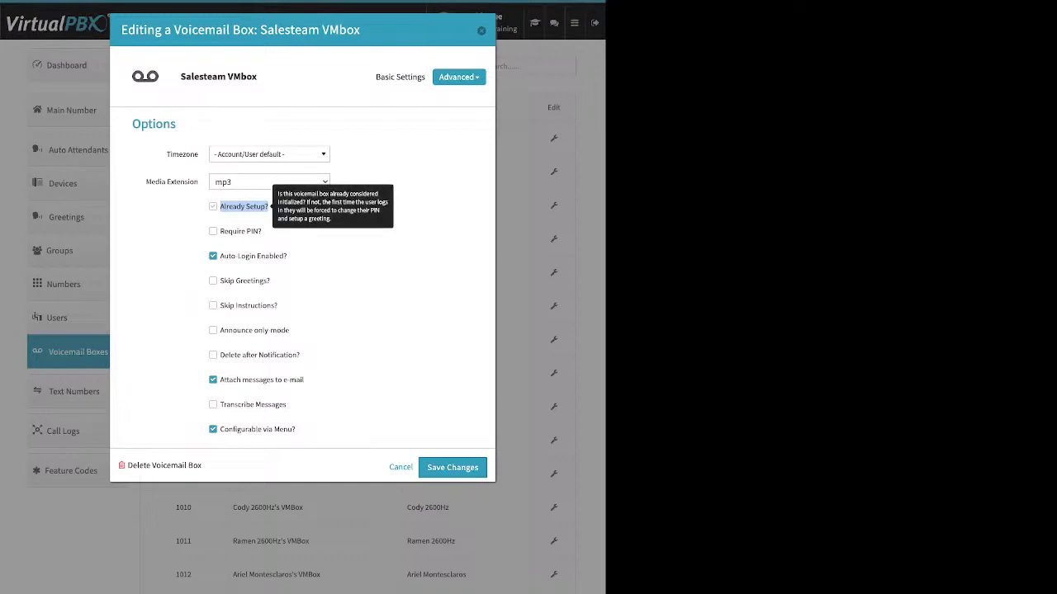
click(239, 206)
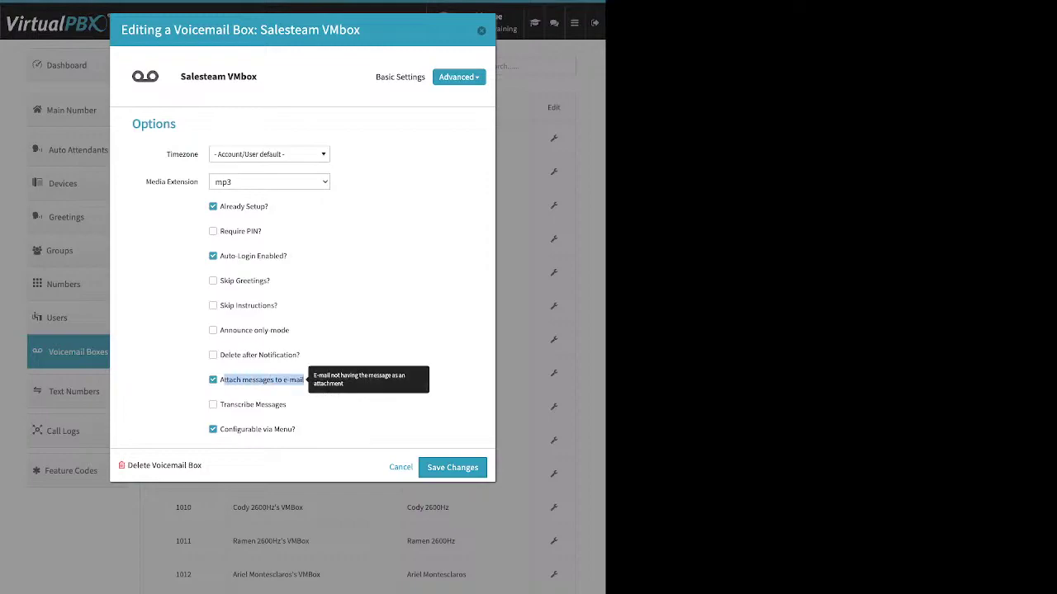
drag(306, 381, 224, 380)
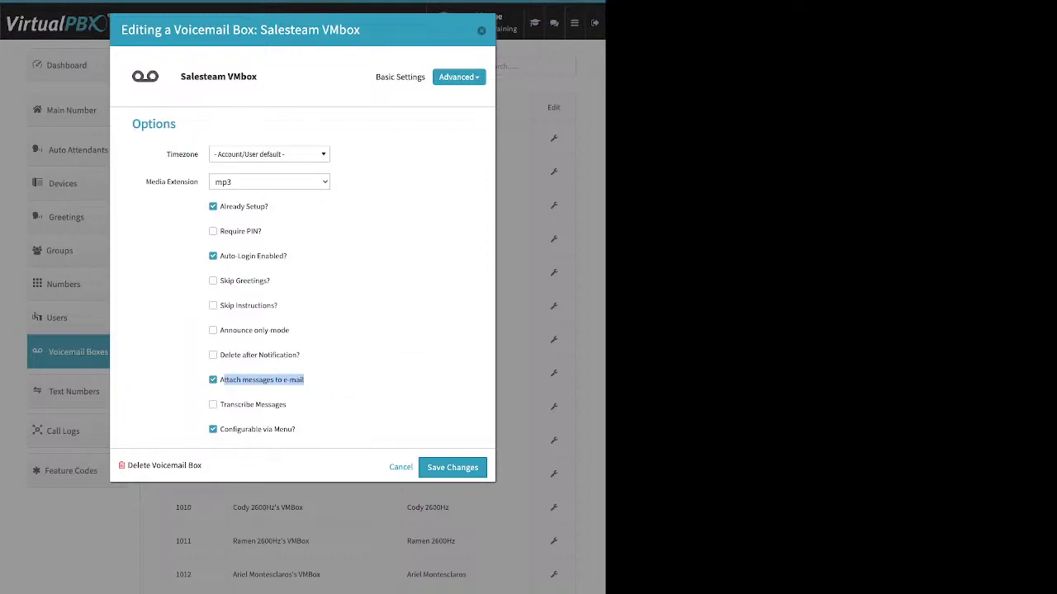
click(355, 381)
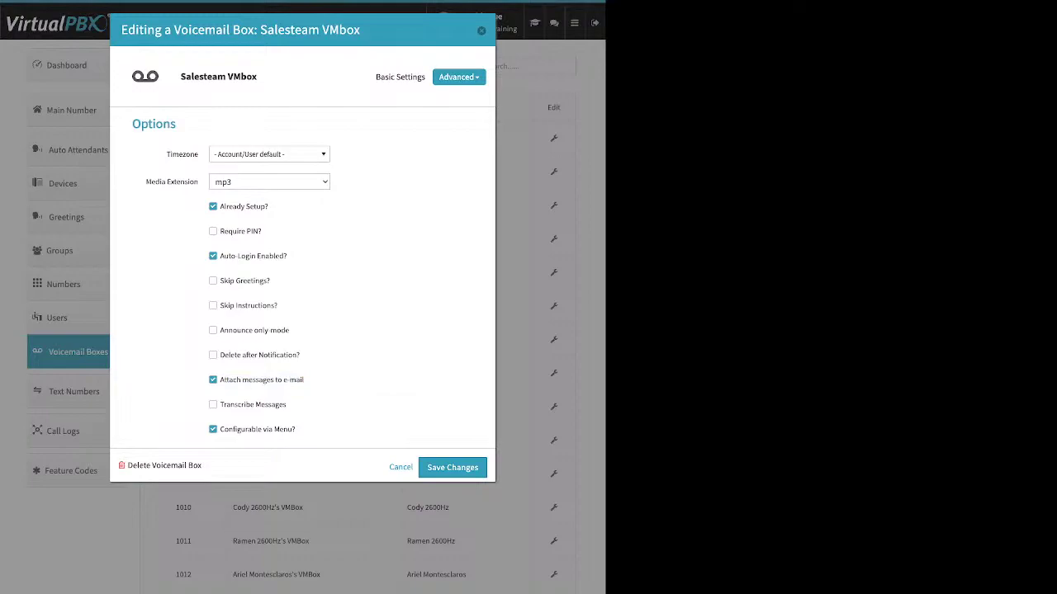
drag(301, 355, 220, 355)
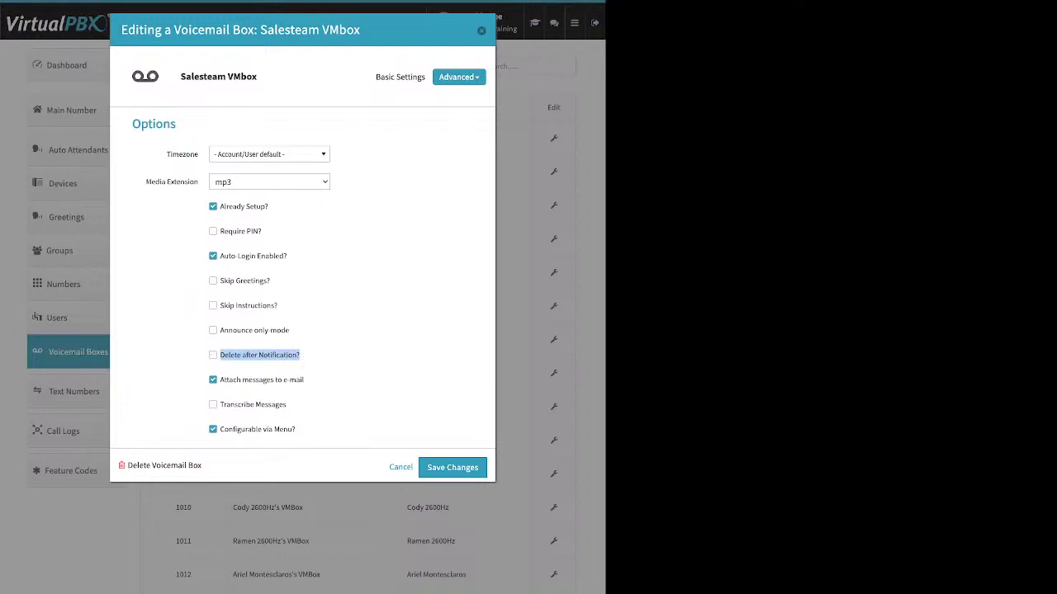
click(213, 207)
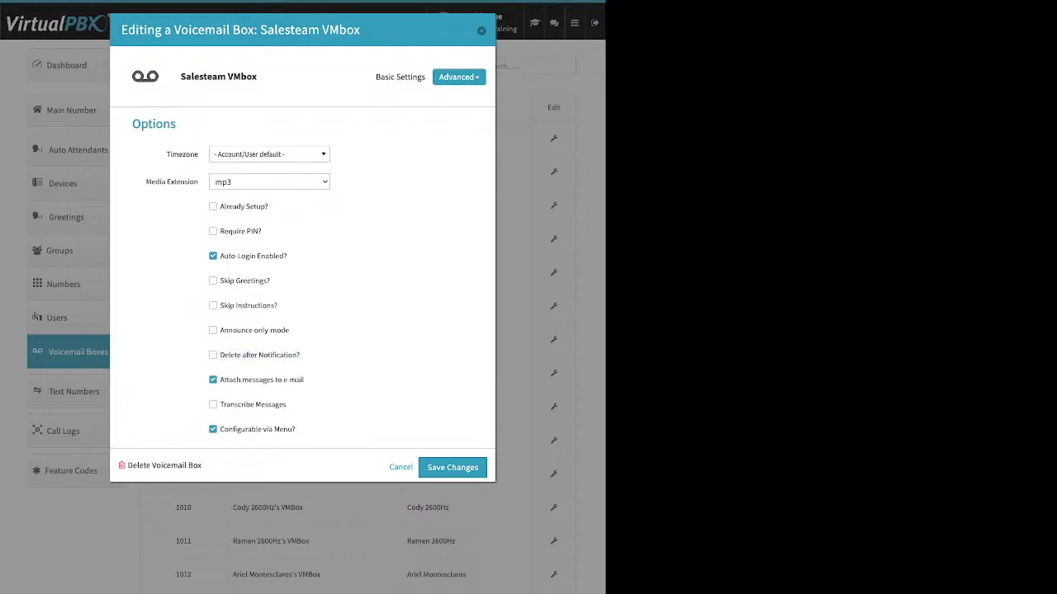
click(452, 467)
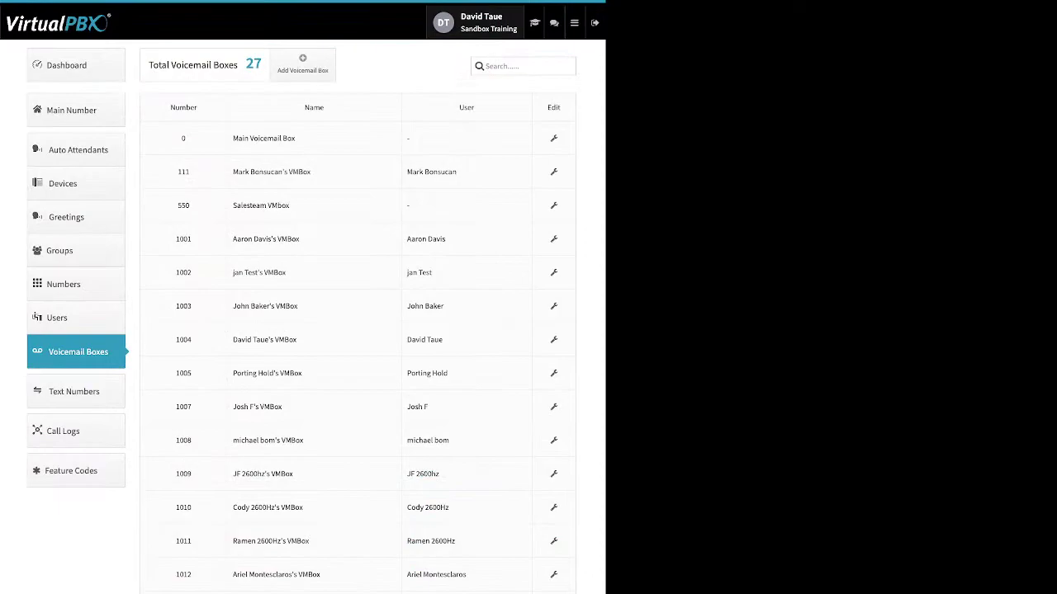
Step: Show This Month's call logs and inspect the 06/10/23 call that reached SandTRDT
click(63, 430)
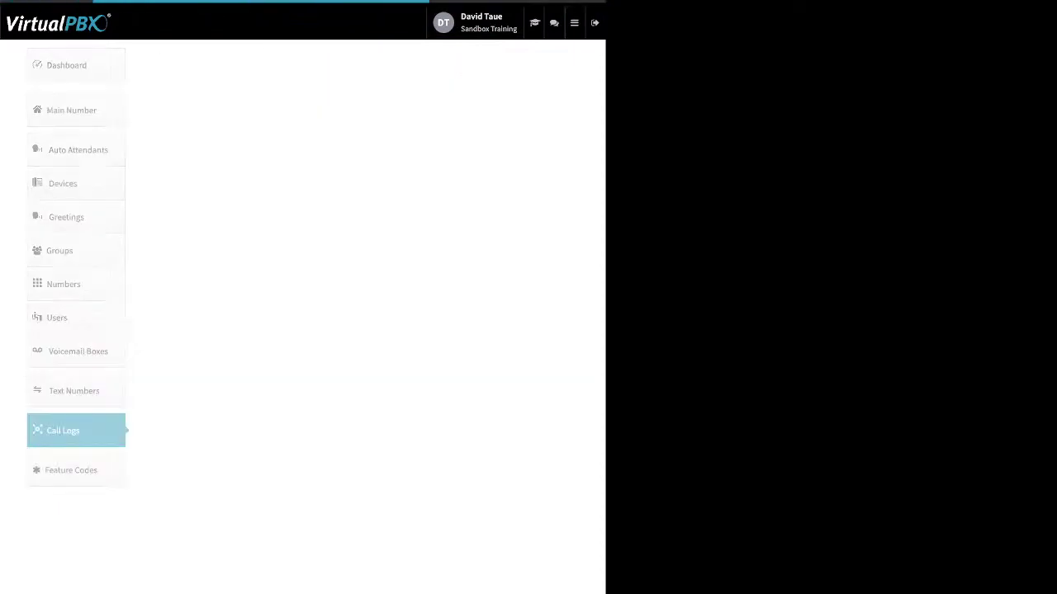
click(215, 84)
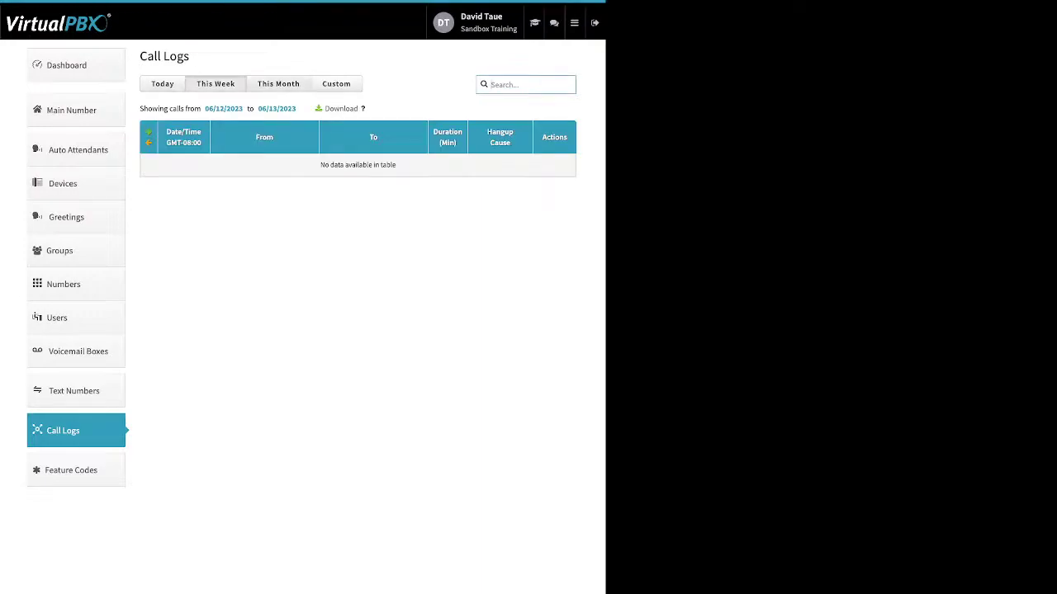
click(278, 83)
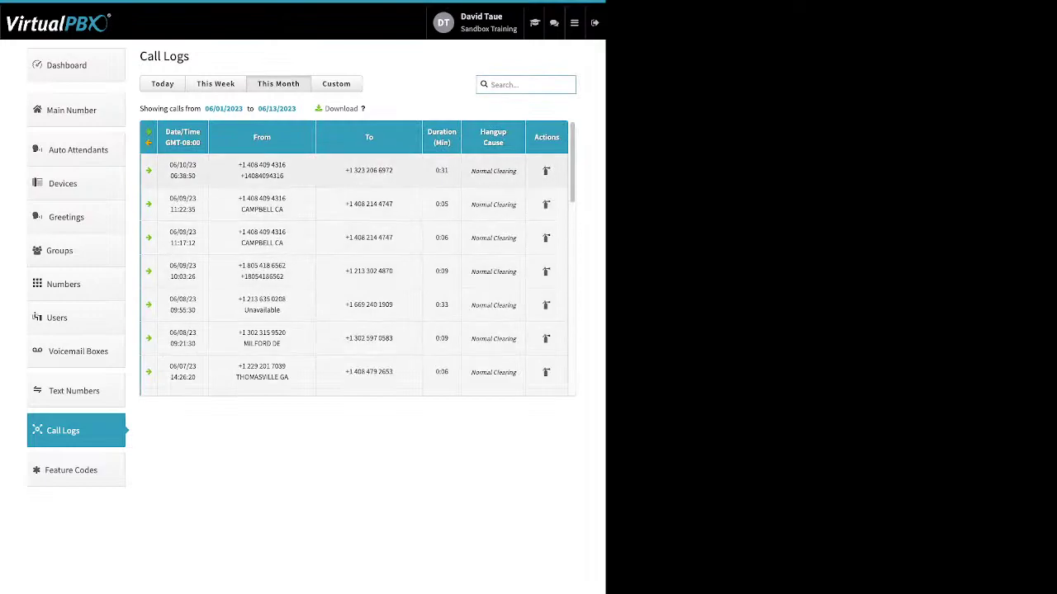
click(353, 171)
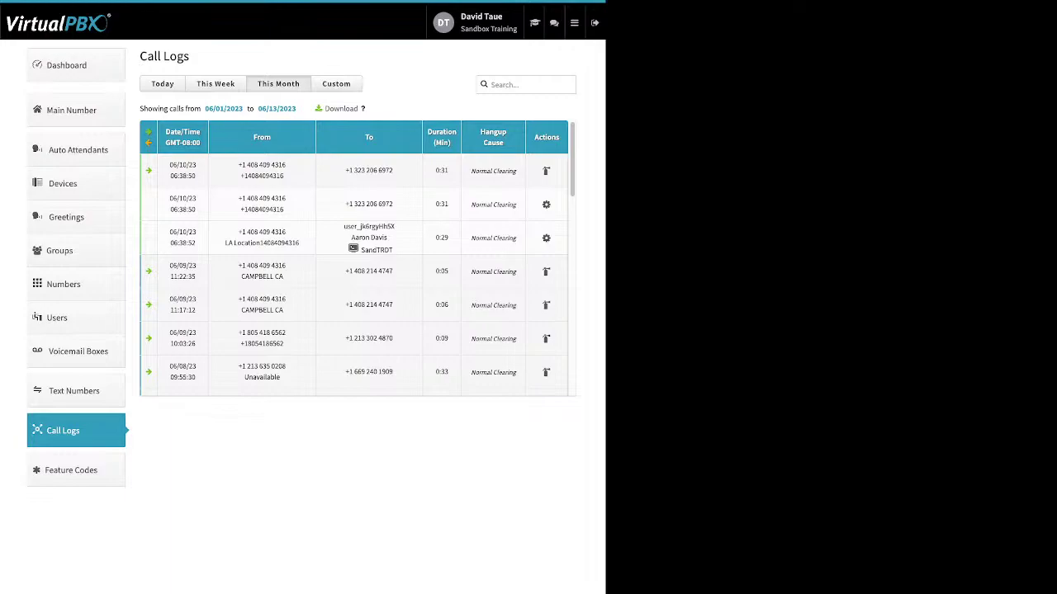
drag(393, 250, 361, 250)
Step: Inspect the 06/05/23 calls at 08:59:32, 08:35:31 and 08:30:12
scroll(495, 260, down, 2)
scroll(355, 258, down, 6)
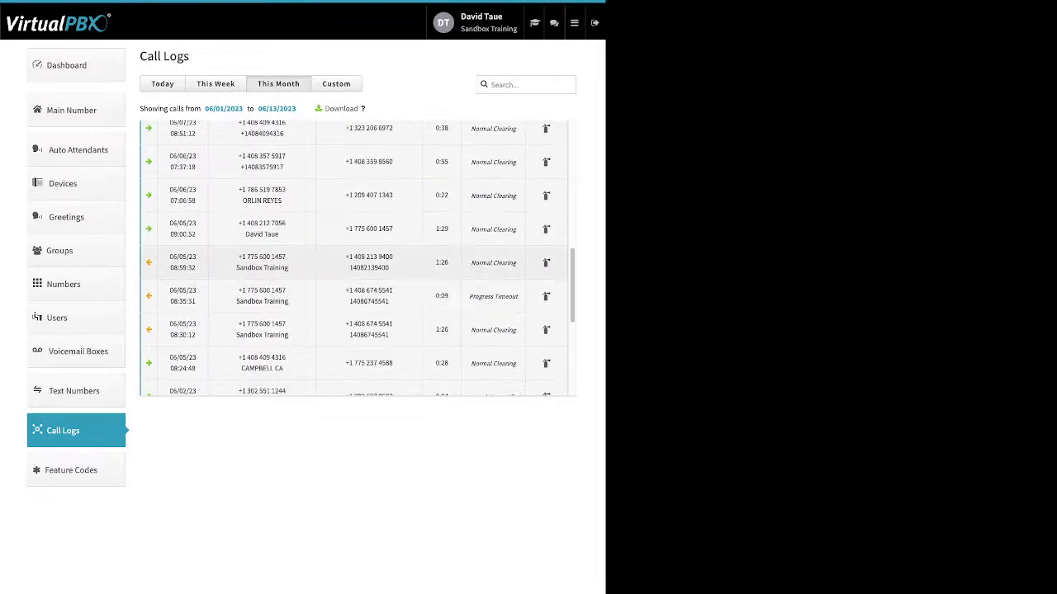
click(355, 263)
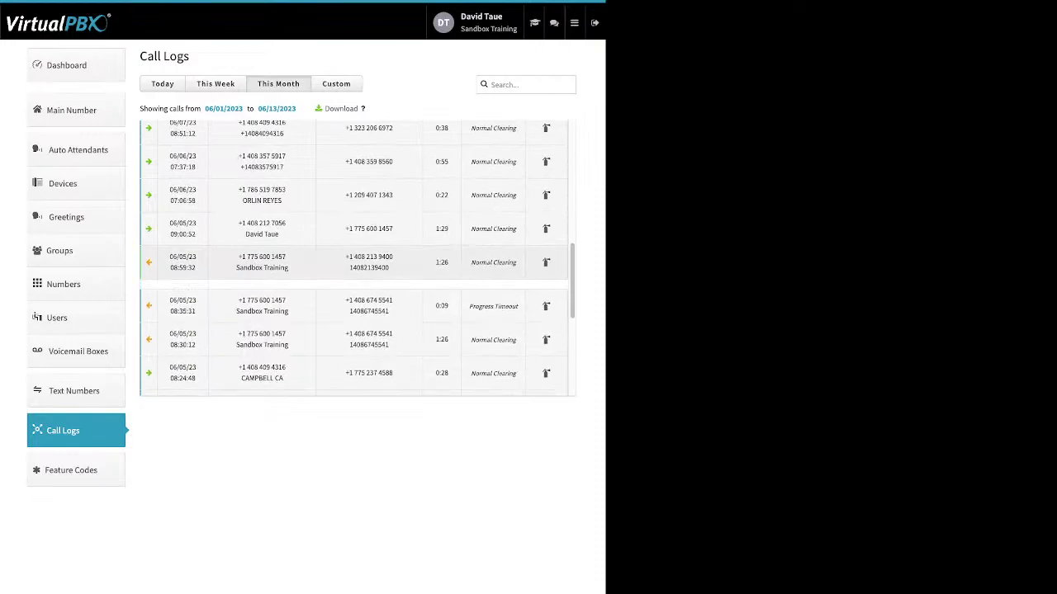
click(355, 263)
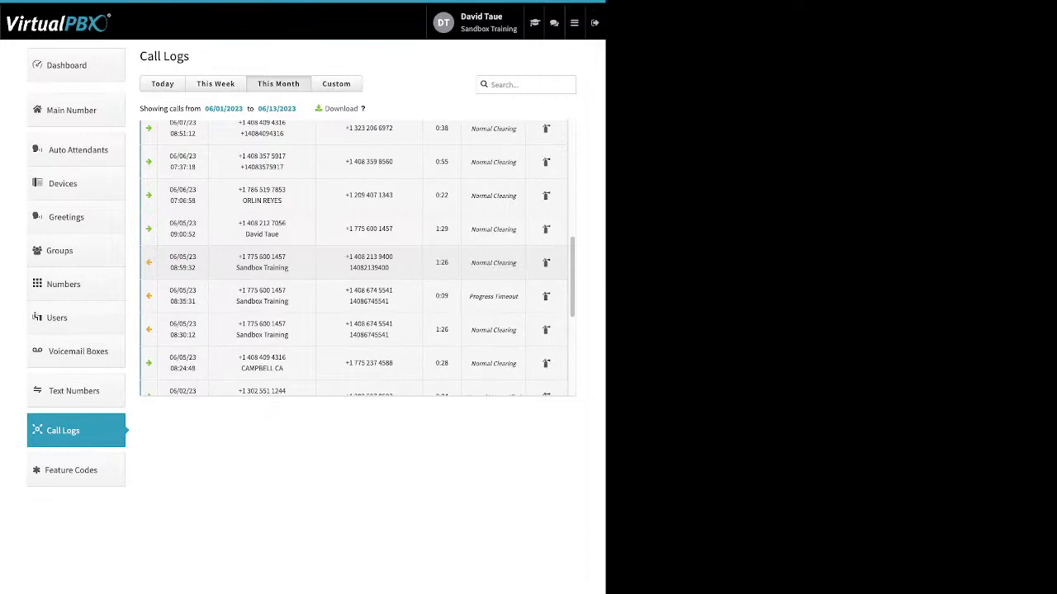
click(355, 296)
click(355, 296)
click(355, 330)
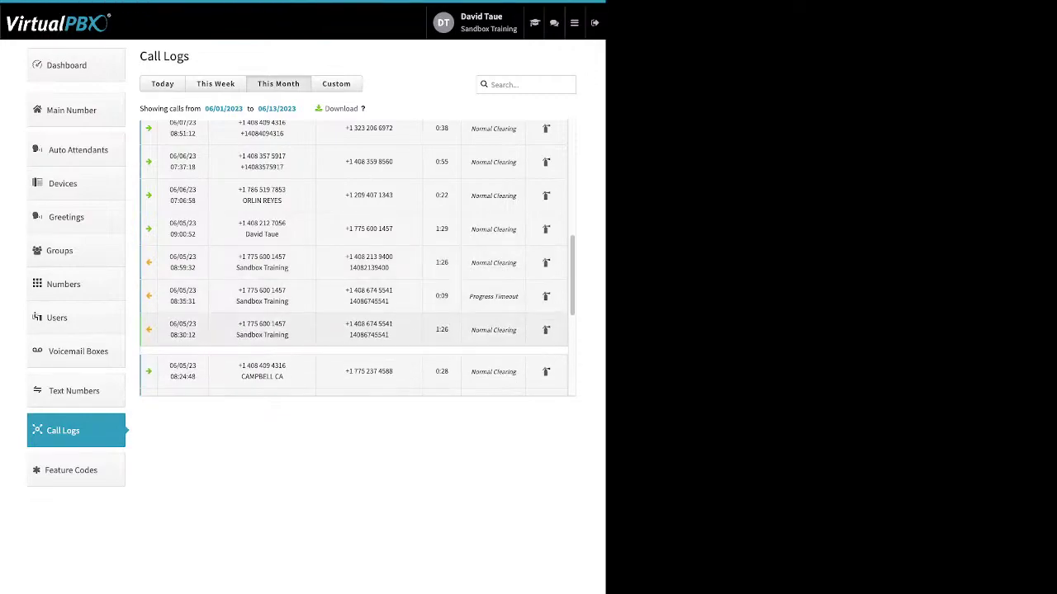
Step: Inspect the 06/01/23 calls at 08:25:55 and 02:06:14, then switch to a custom range
scroll(359, 258, down, 5)
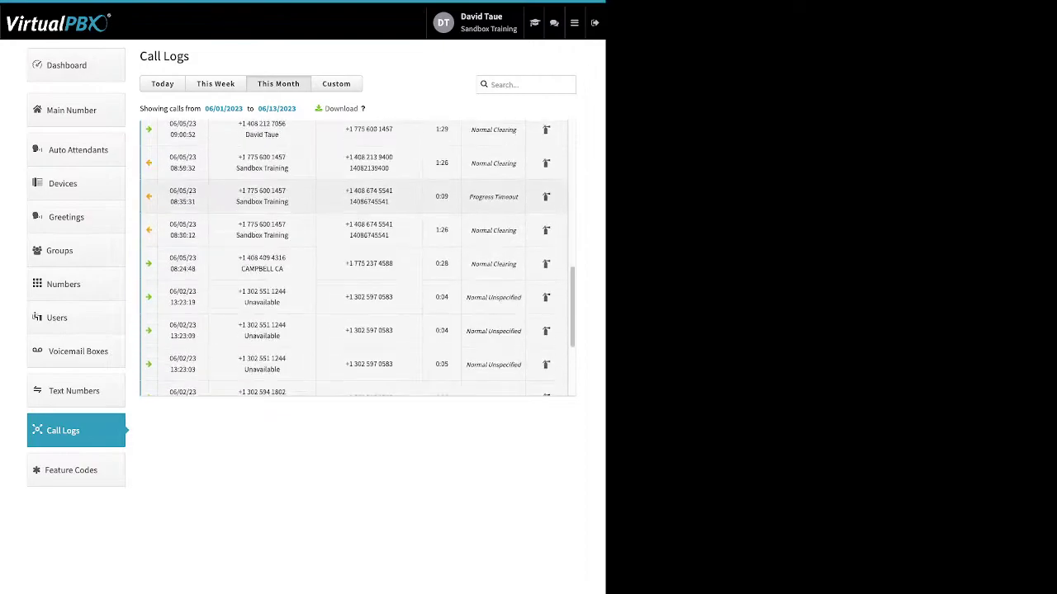
scroll(359, 258, down, 1)
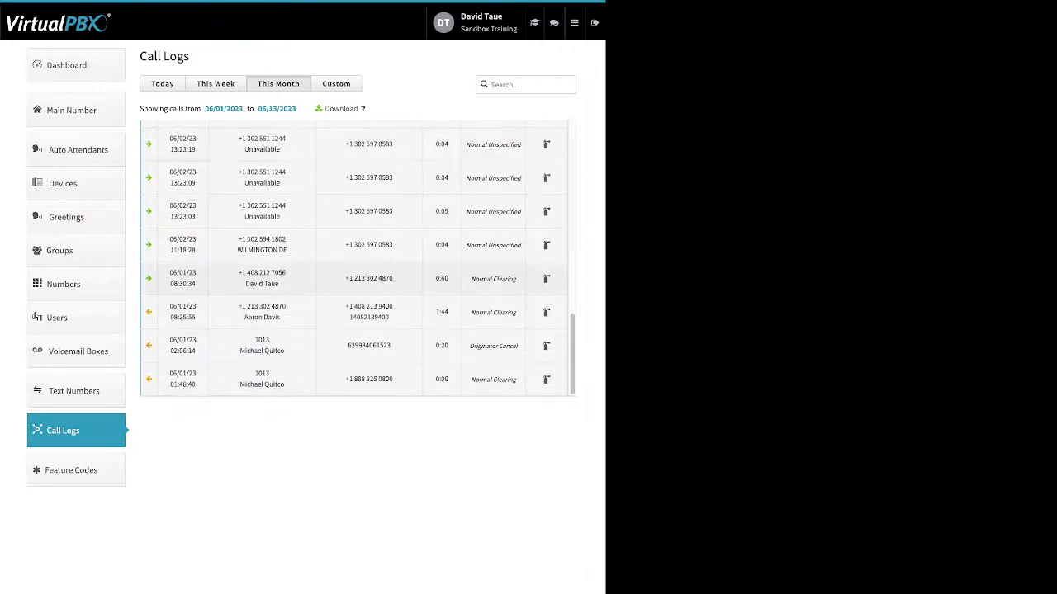
click(369, 311)
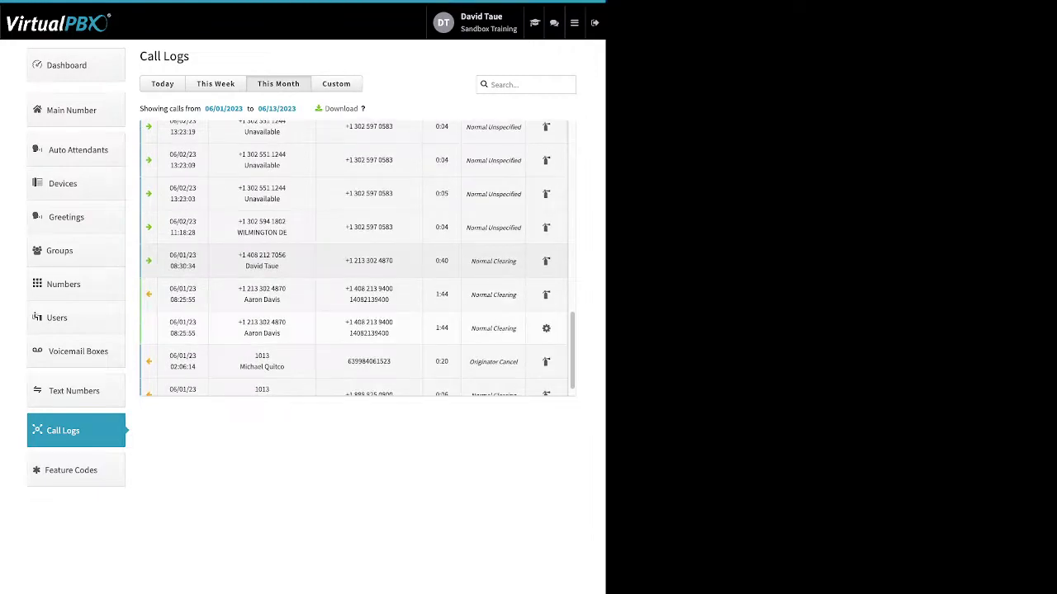
click(369, 361)
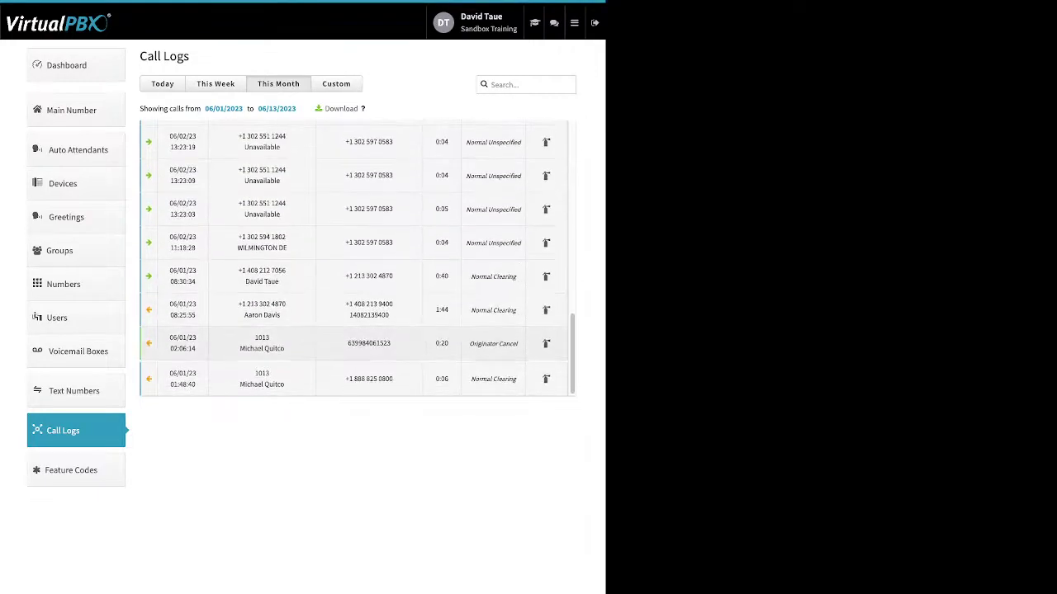
scroll(359, 257, down, 2)
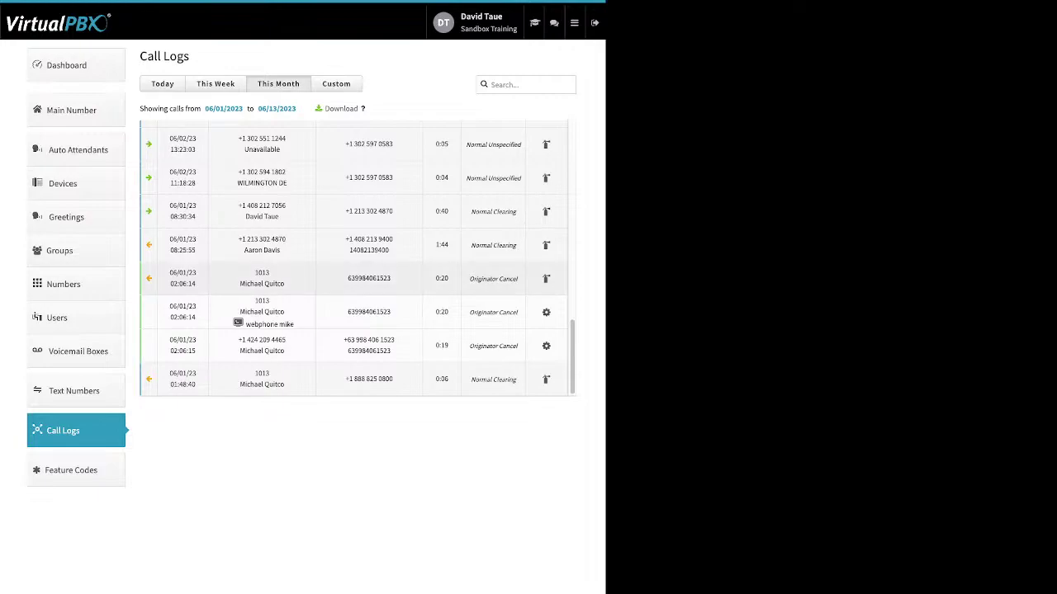
scroll(358, 272, up, 5)
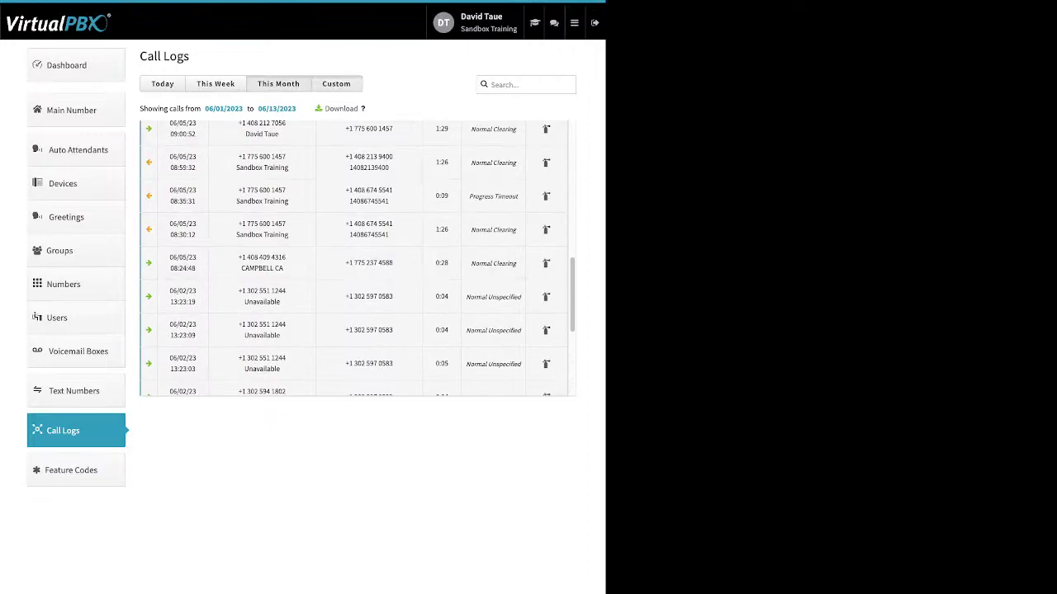
click(336, 84)
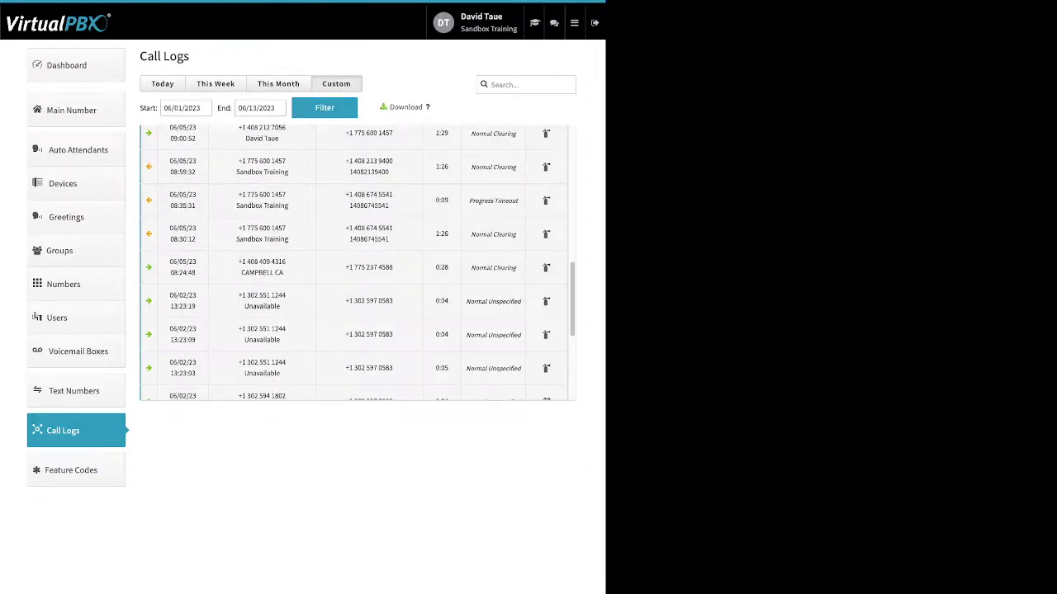
Step: Filter the call logs from 05/01/2023 to 05/30/2023 and scroll through May's calls
click(185, 107)
click(172, 130)
click(194, 169)
click(325, 107)
scroll(356, 262, down, 8)
scroll(357, 263, up, 5)
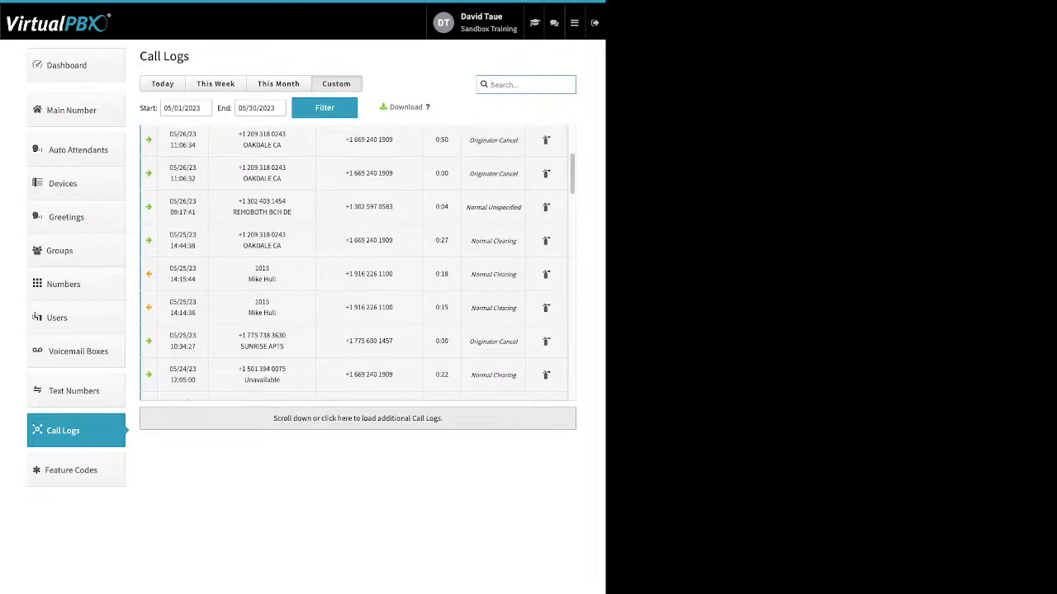
scroll(357, 263, up, 5)
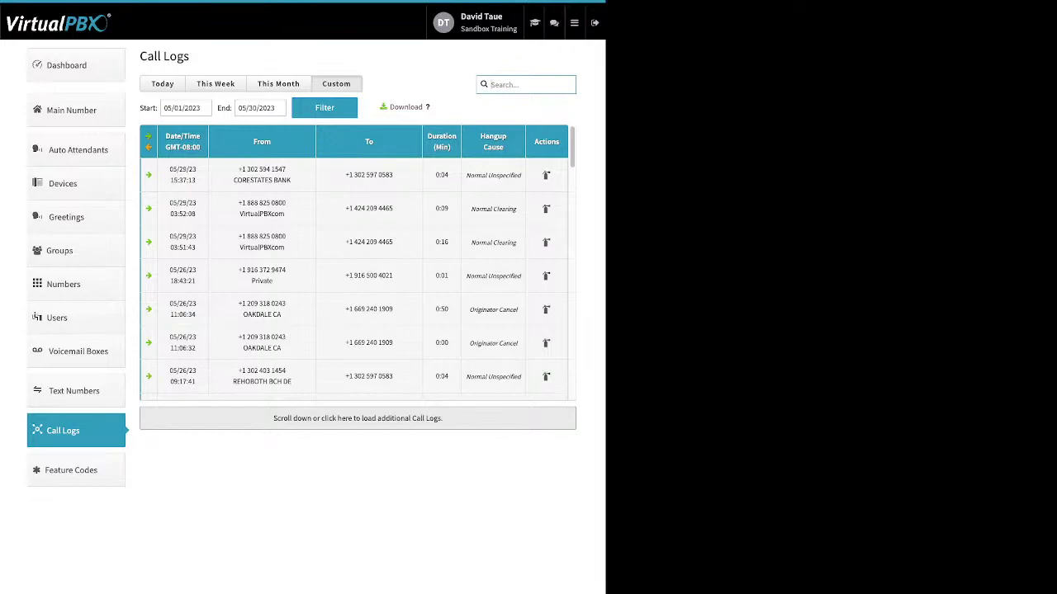
click(71, 470)
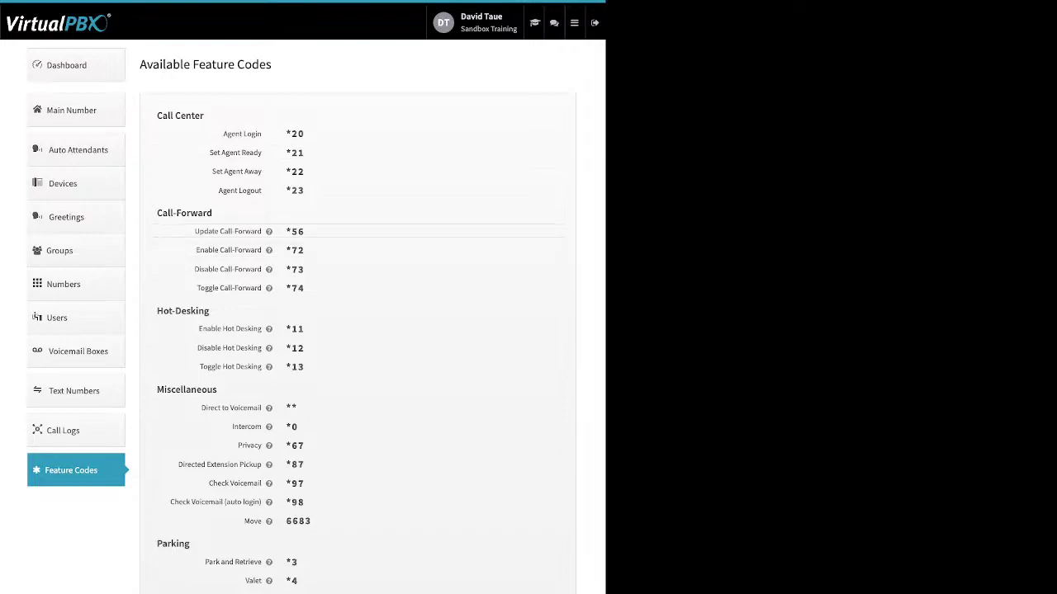
Step: Read the Feature Codes list, including the Update Call-Forward help note
mouse_move(268, 231)
mouse_move(575, 23)
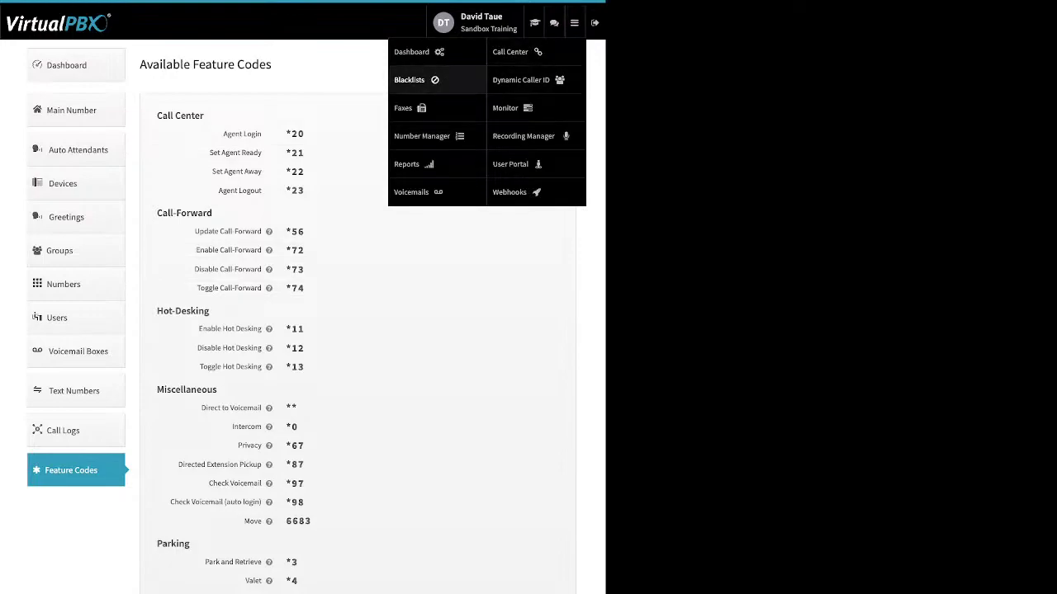
Step: Open the Block list blacklist, start and cancel adding a number, and return to Blacklist Settings
click(410, 80)
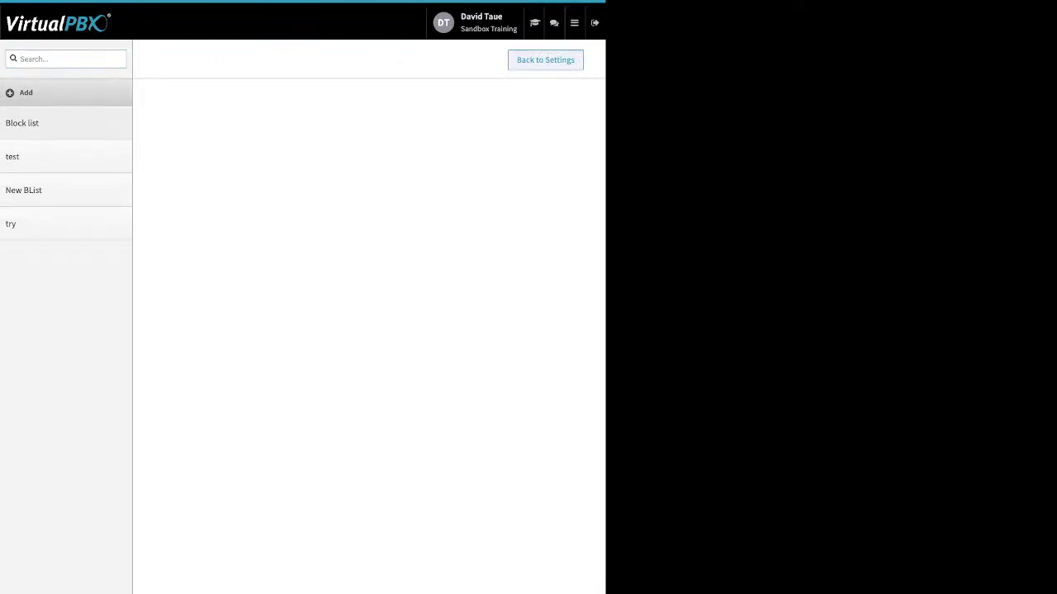
drag(230, 142, 198, 169)
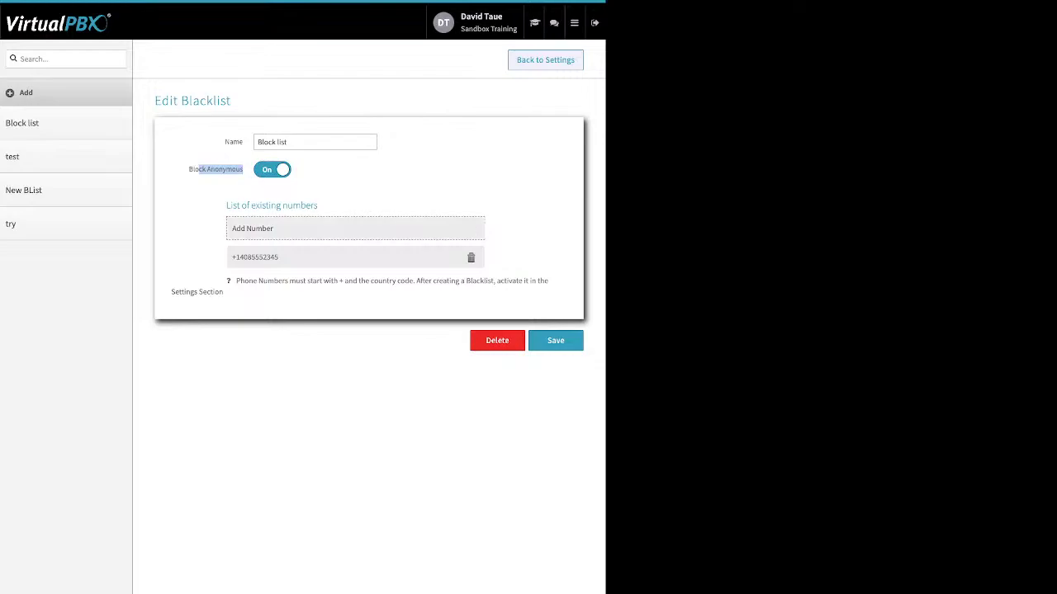
click(273, 229)
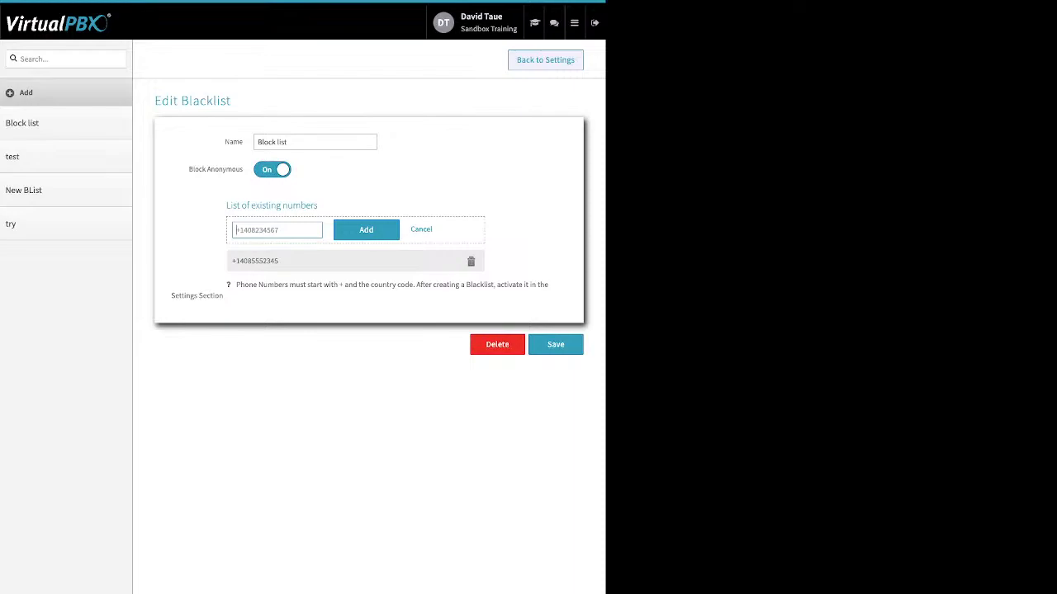
click(421, 230)
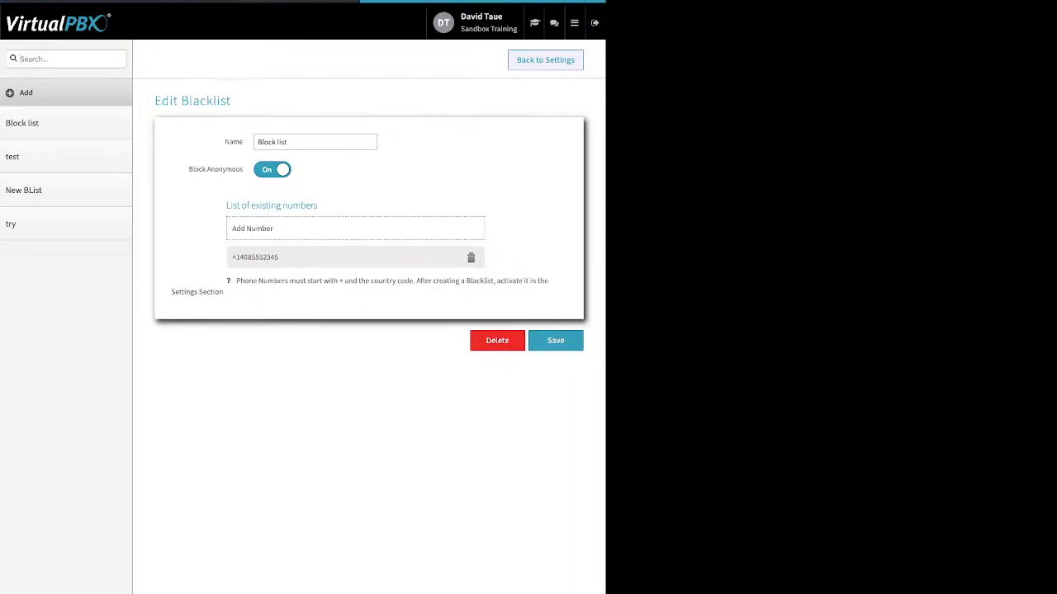
click(545, 59)
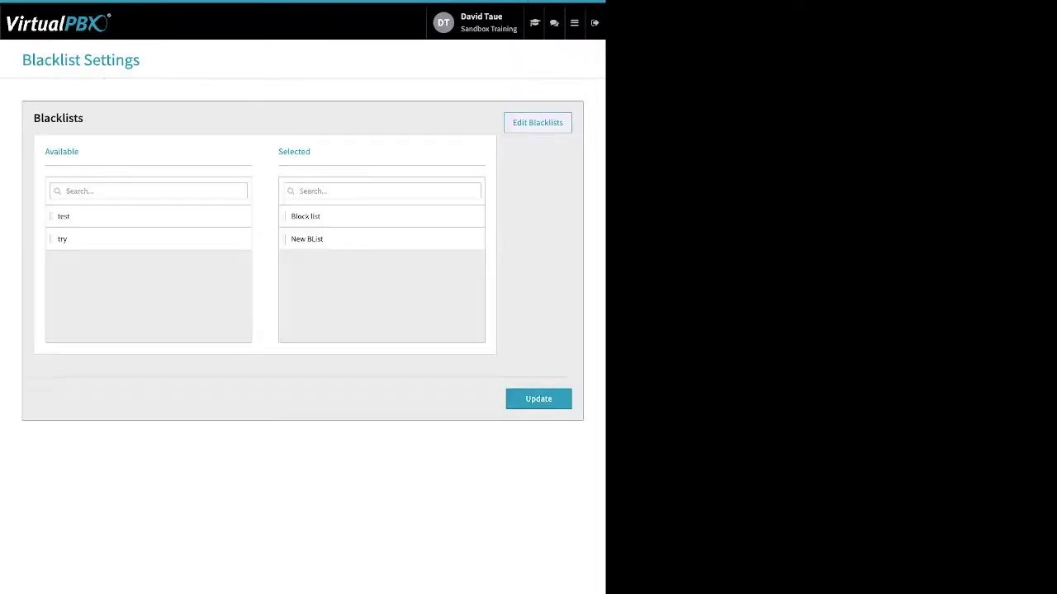
Step: Move the 'try' blacklist into Selected beside Block list and New BList, and update
drag(279, 152, 312, 152)
drag(149, 216, 333, 292)
drag(149, 216, 404, 288)
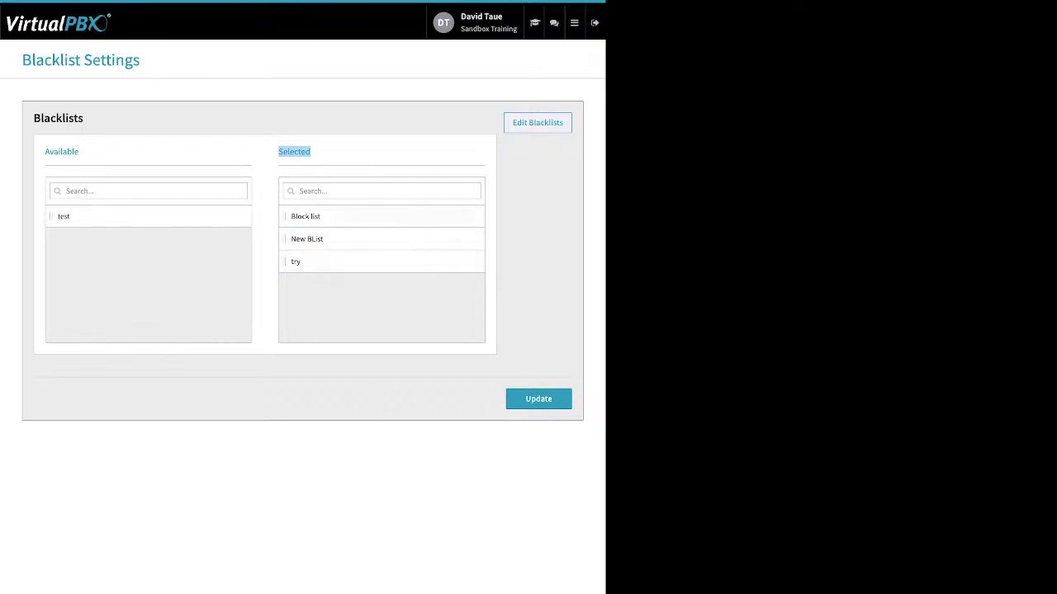
click(538, 399)
mouse_move(574, 23)
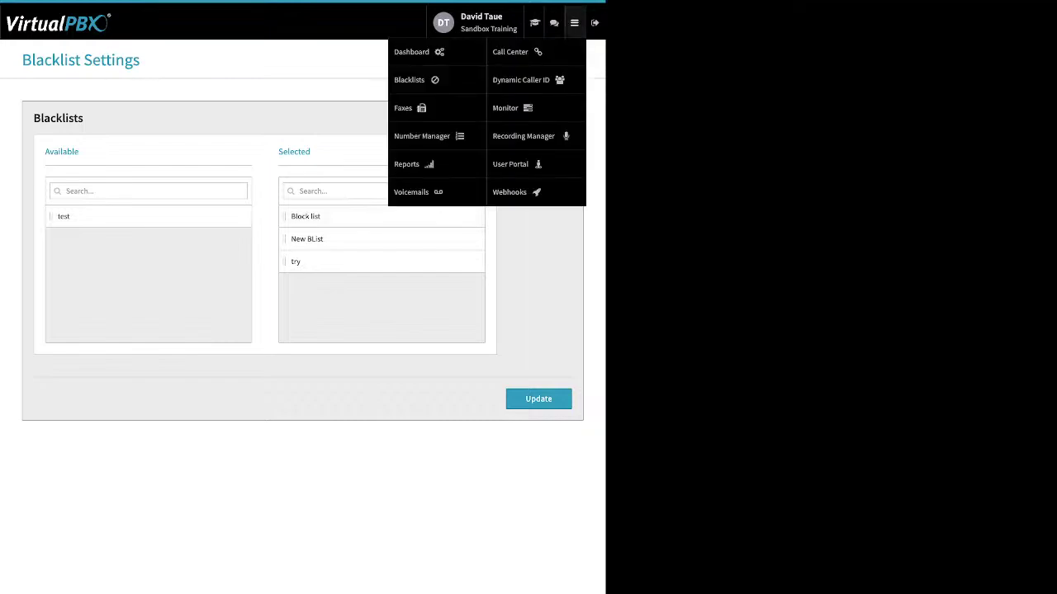
Step: Open Faxes and inspect the first faxbox's inbound fax, highlighting its received time and sender number
click(405, 108)
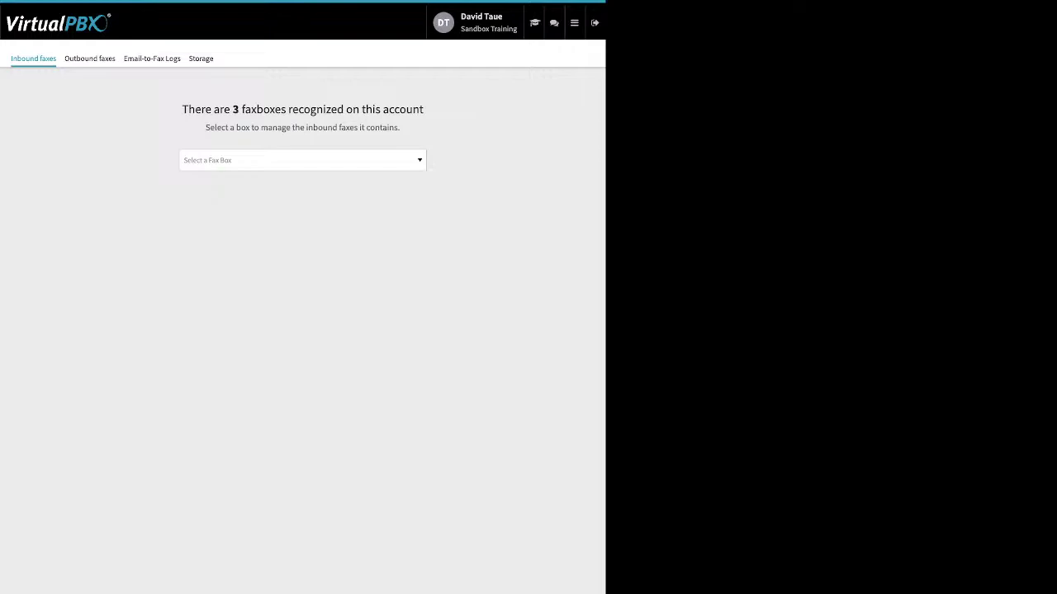
click(302, 160)
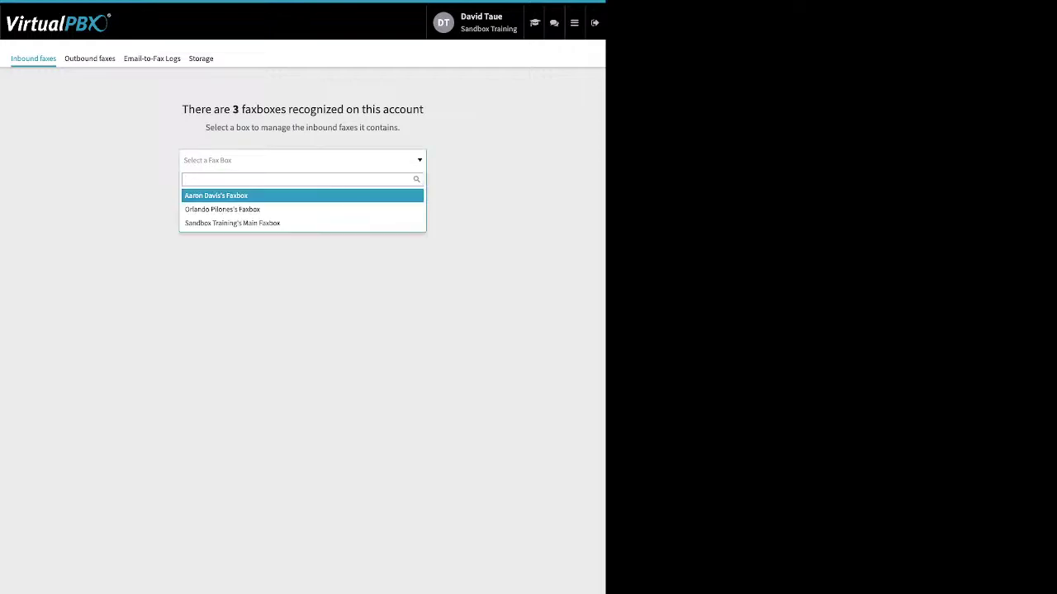
key(Return)
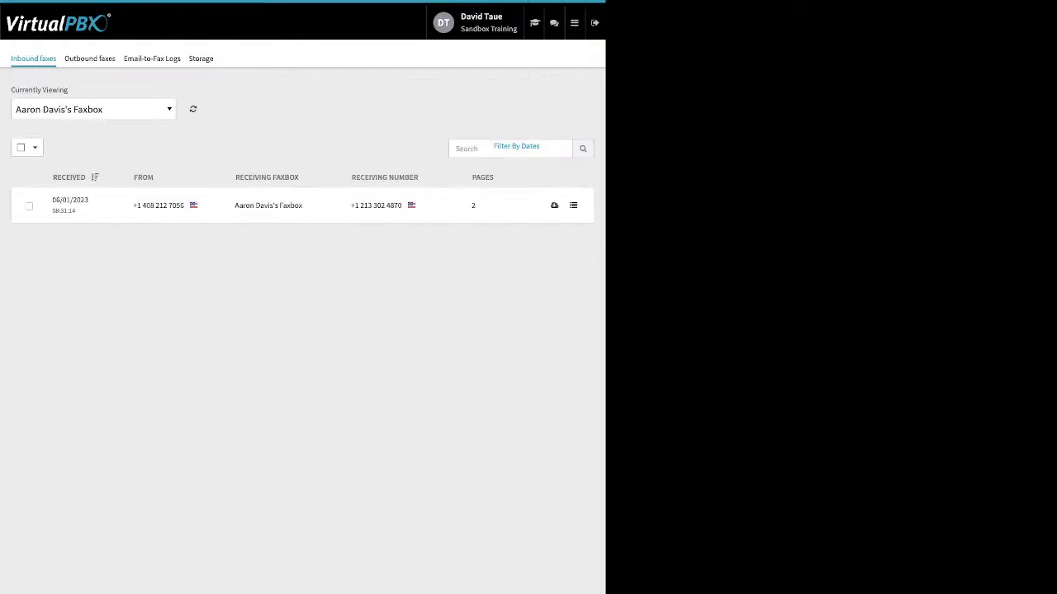
triple_click(70, 199)
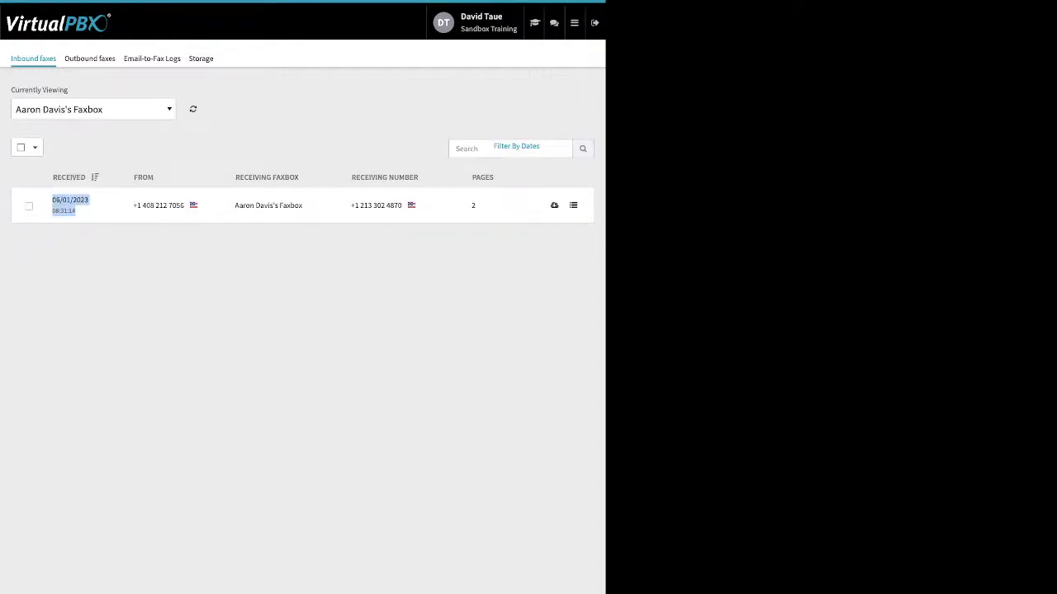
drag(134, 204, 184, 205)
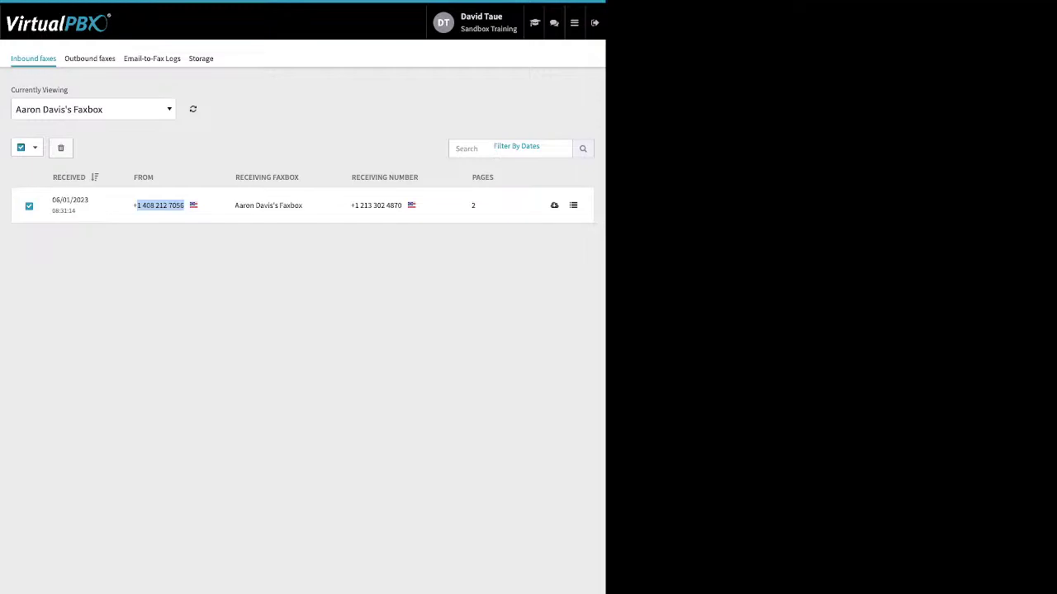
Step: Switch to Sandbox Training's Main Faxbox inbound faxes, then move to the Outbound faxes tab
click(93, 109)
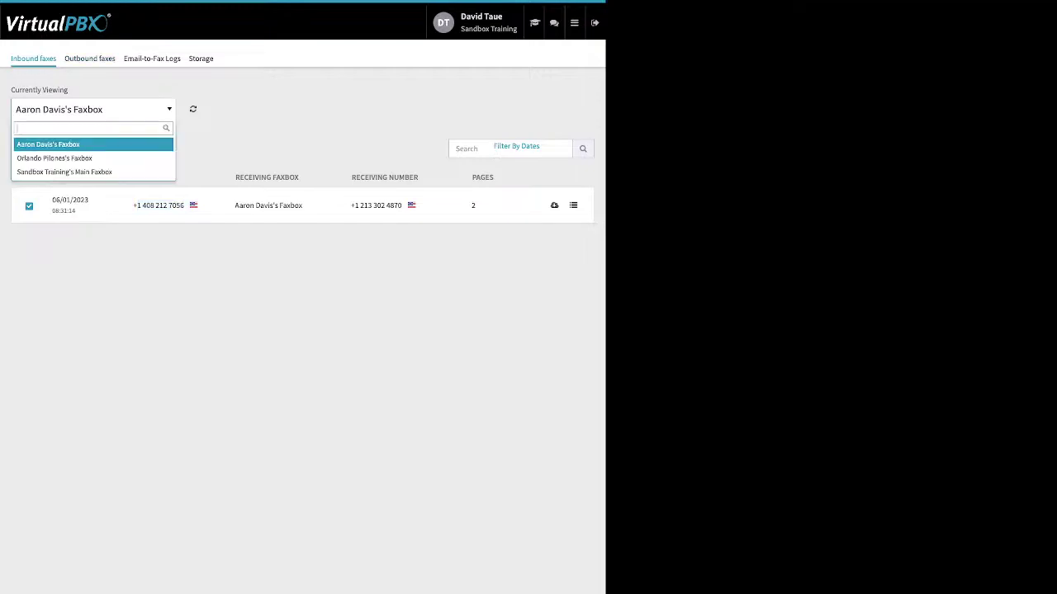
click(64, 172)
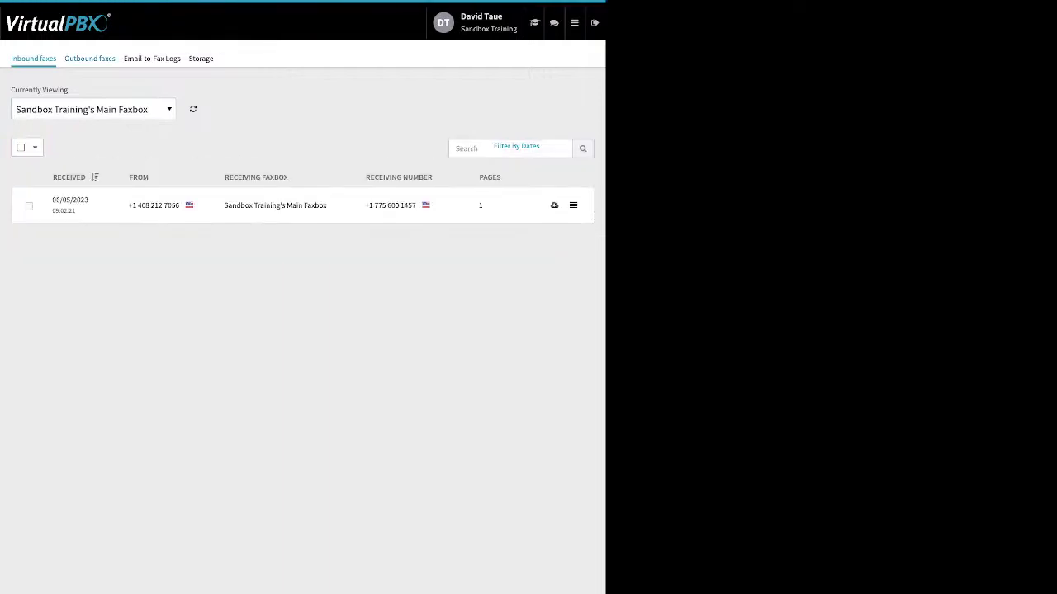
click(90, 58)
Step: Show Sandbox Training's Main Faxbox outbound faxes and select the failed fax to the 408 number
click(302, 160)
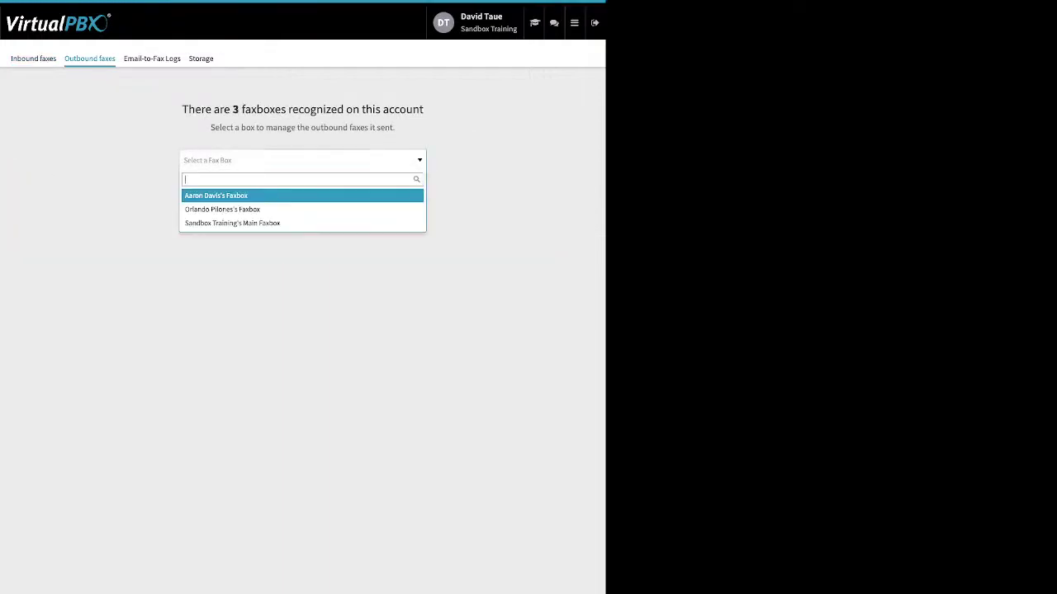
key(Return)
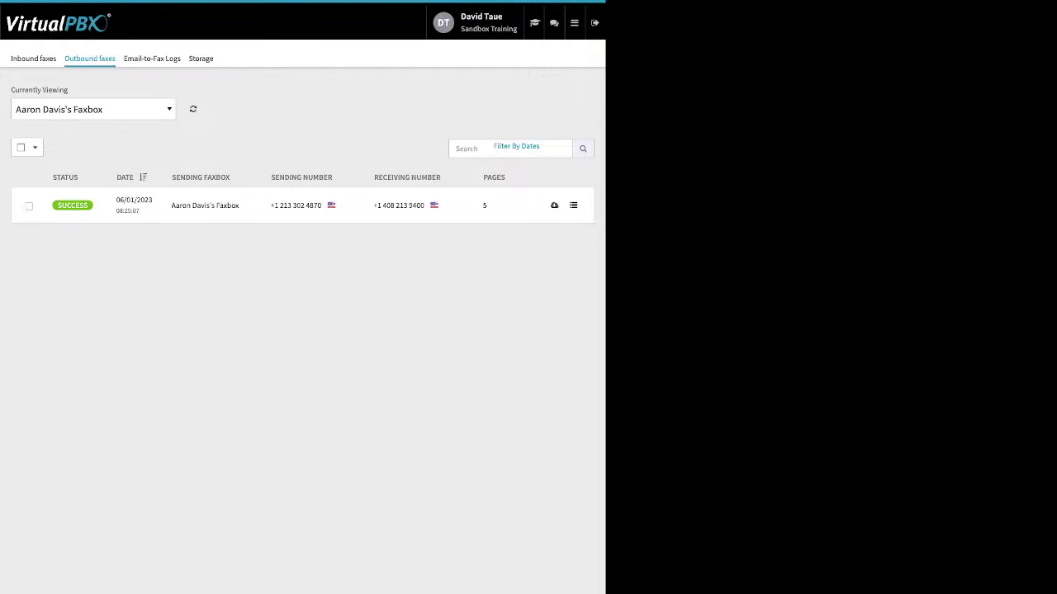
key(Down)
key(Down)
key(Down)
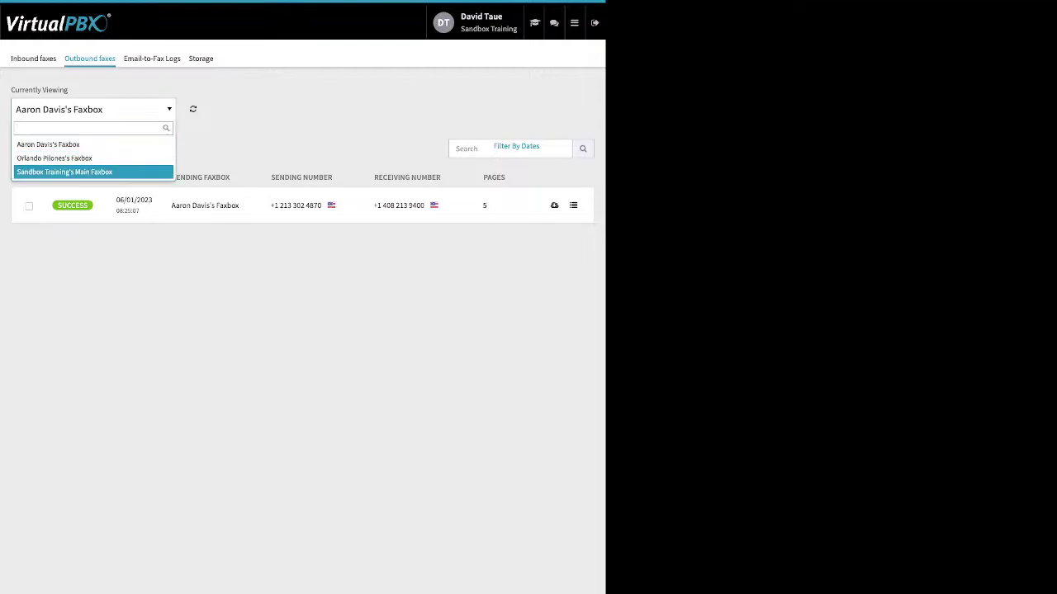
key(Return)
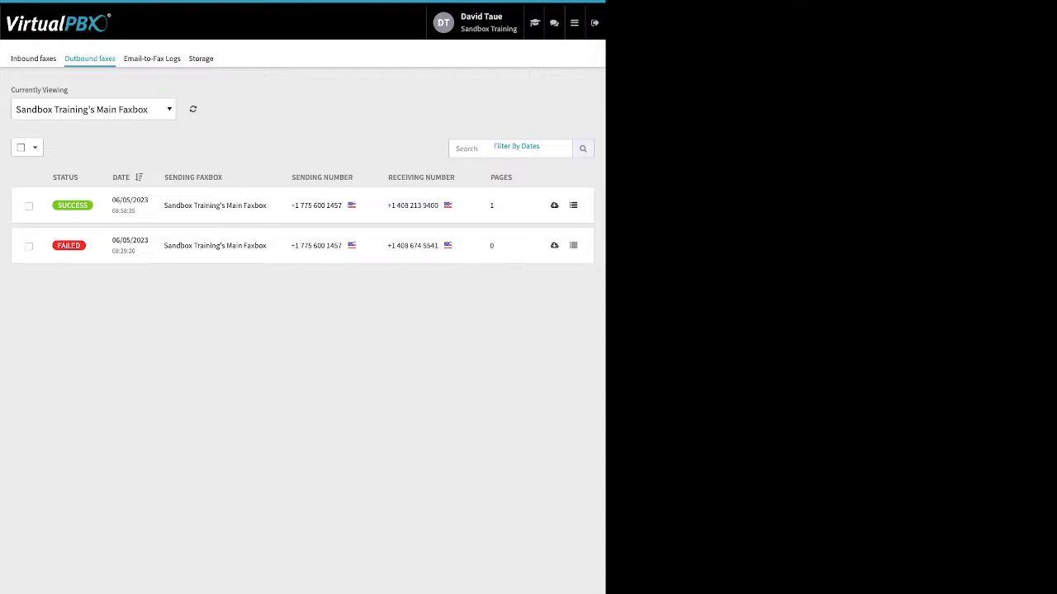
drag(396, 245, 439, 246)
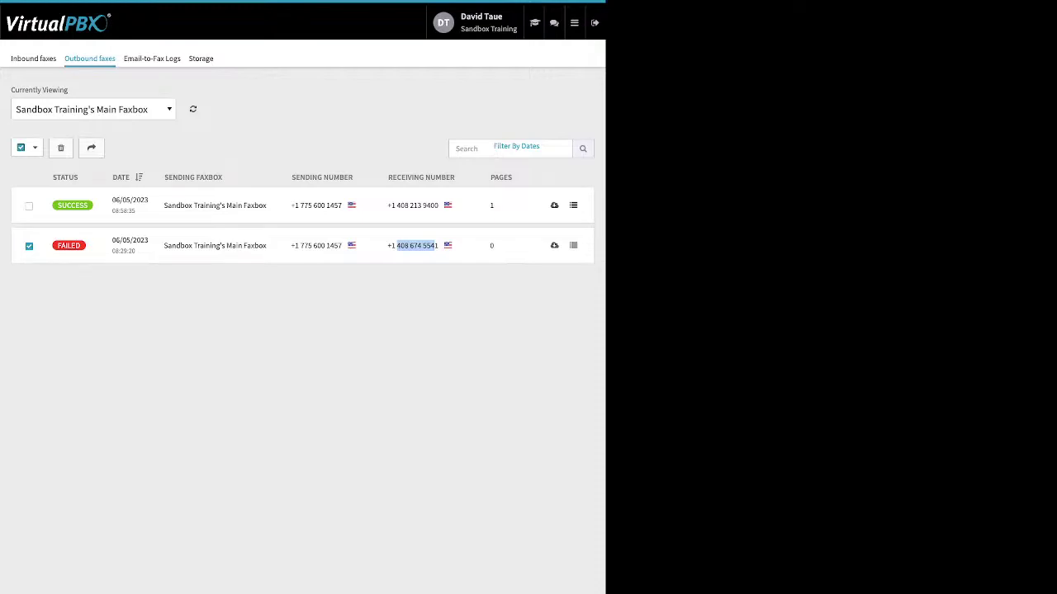
click(573, 245)
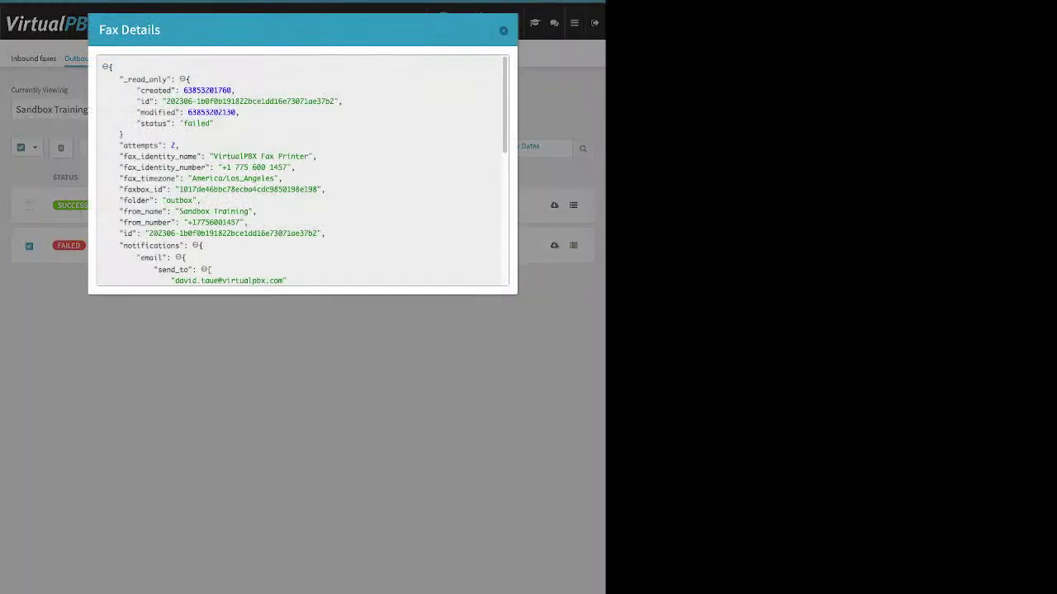
drag(141, 123, 213, 123)
scroll(301, 169, down, 3)
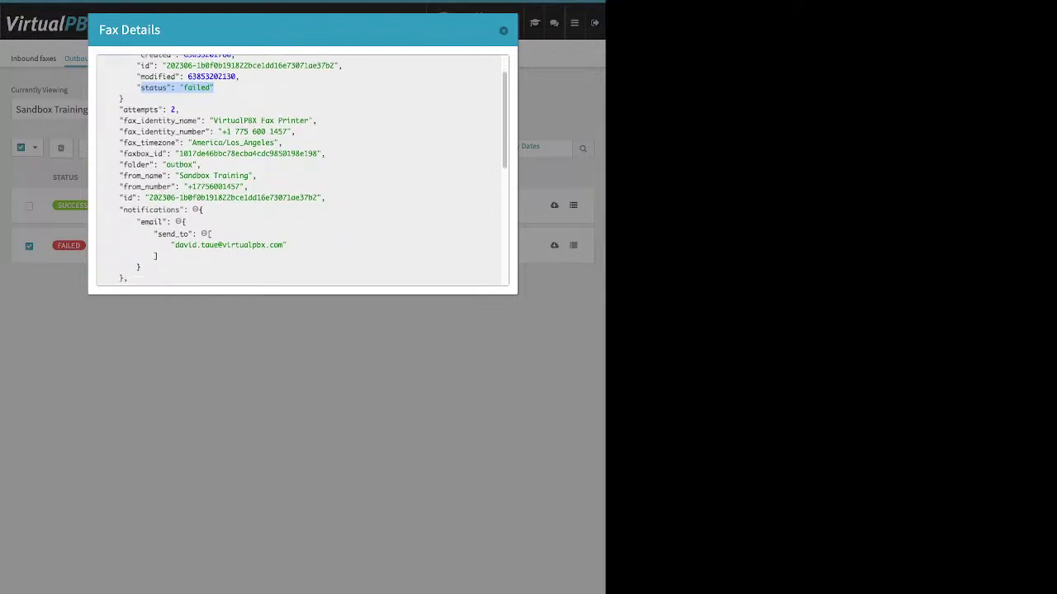
scroll(301, 170, down, 3)
scroll(301, 169, down, 5)
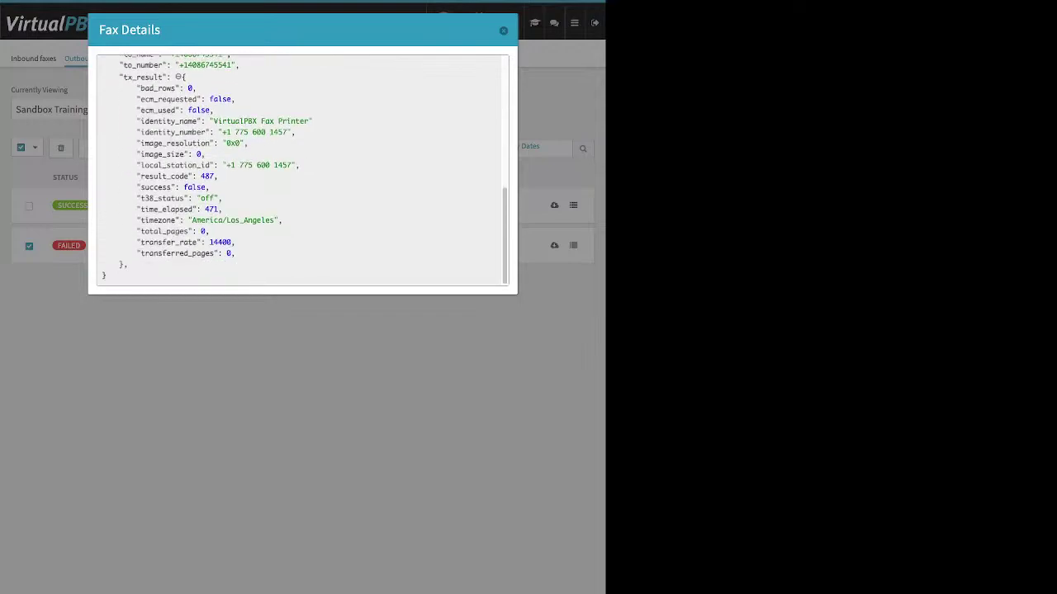
drag(210, 187, 136, 188)
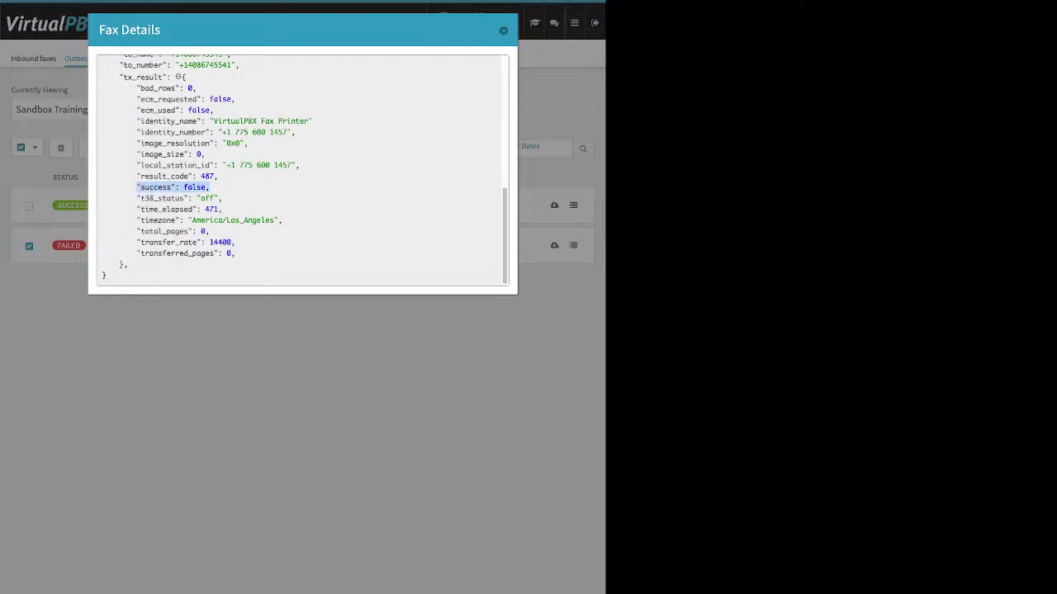
key(Escape)
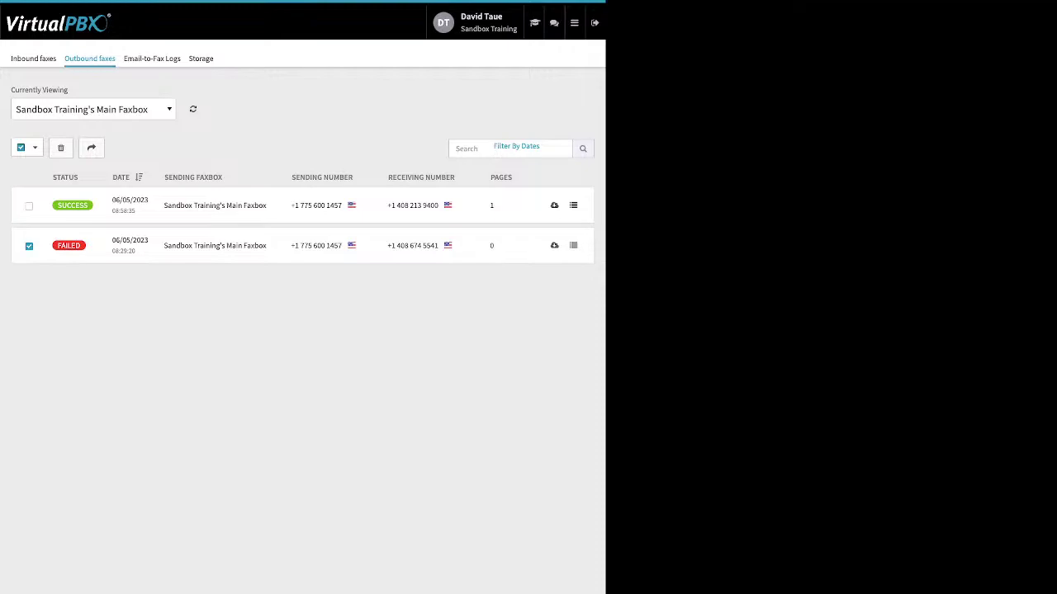
Step: Deselect the failed fax and review the Email-to-Fax Logs entry's 'no valid attachment' error details
click(29, 246)
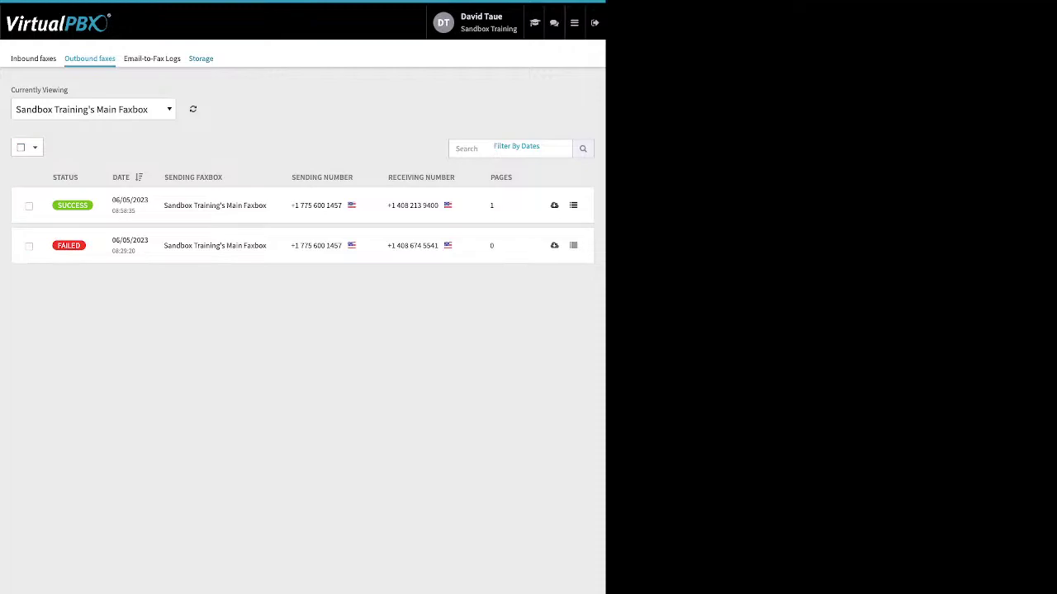
click(152, 58)
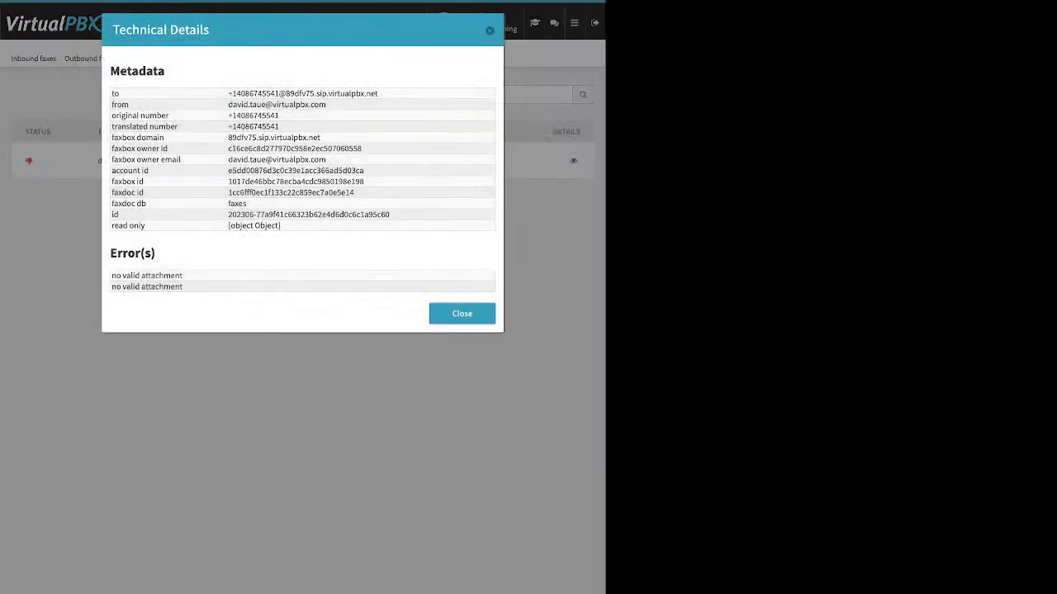
drag(111, 275, 182, 287)
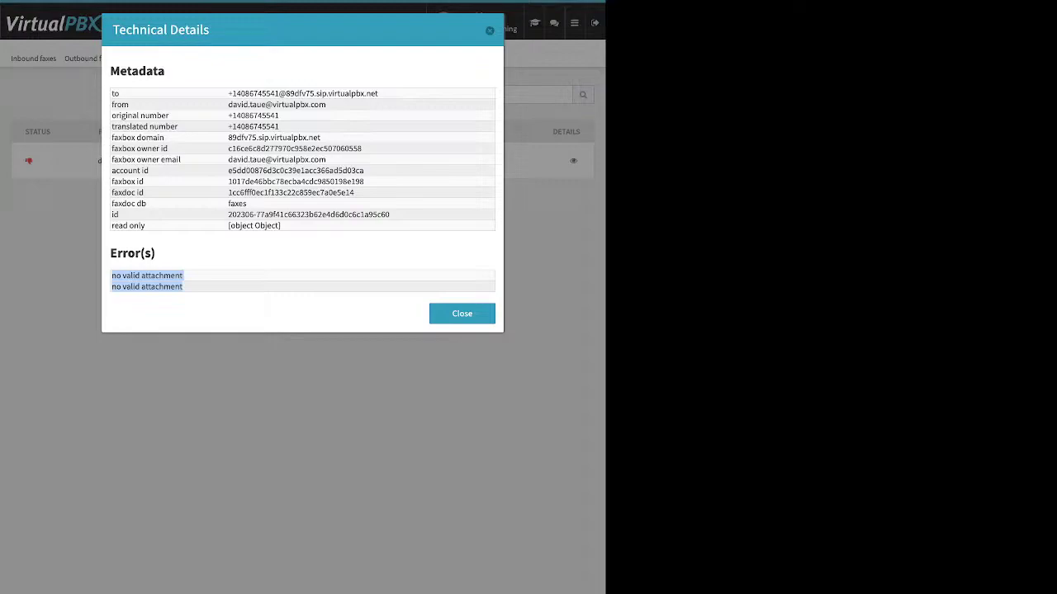
key(Escape)
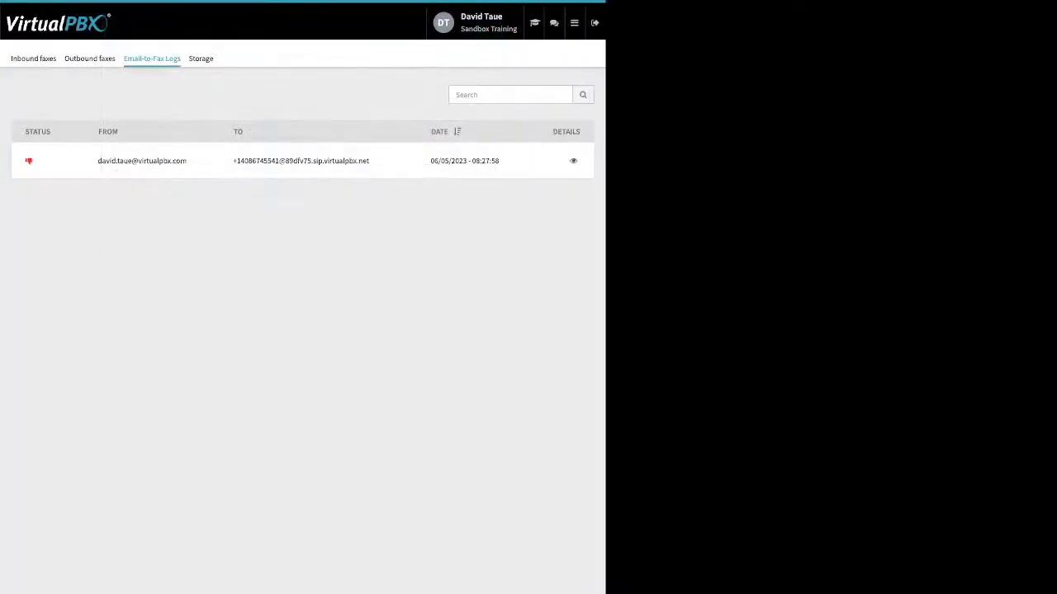
click(574, 22)
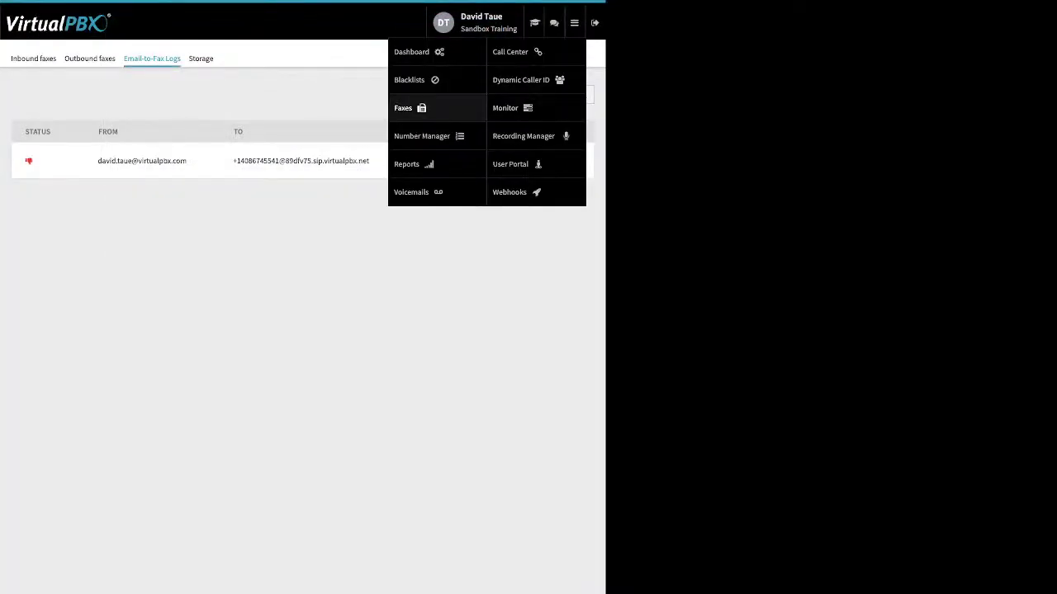
Step: Go to Number Manager to see the account's three spare numbers
click(422, 136)
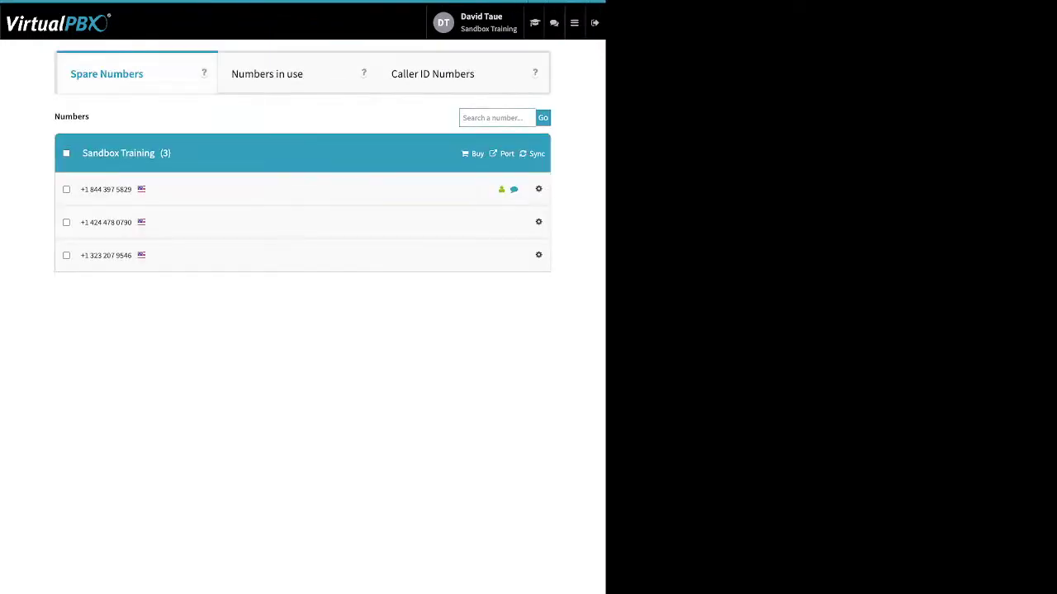
click(574, 22)
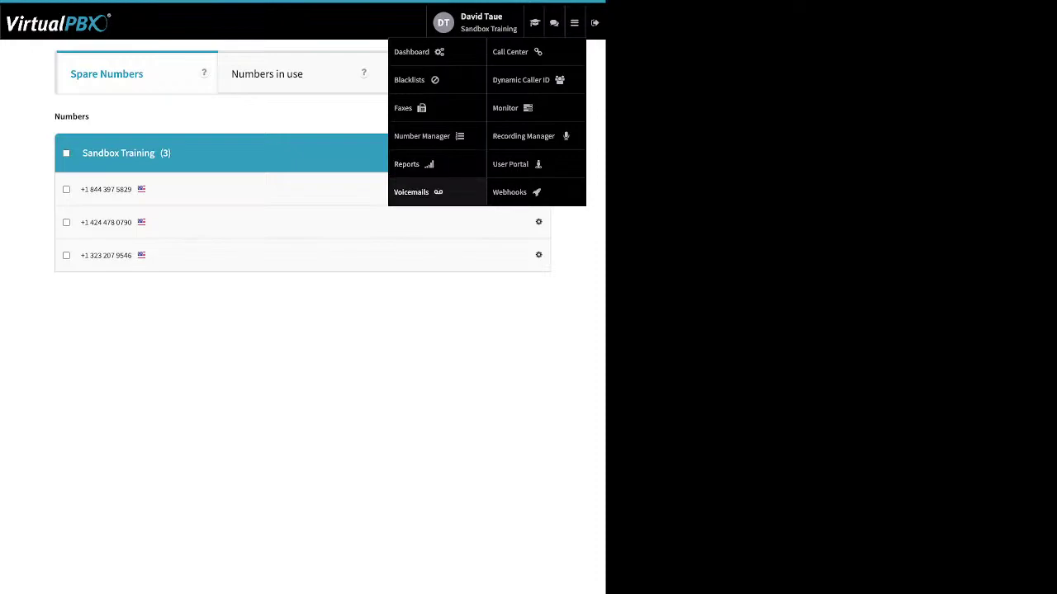
Step: Open Voicemails and pick the user's own voicemail box by searching the box list
click(412, 192)
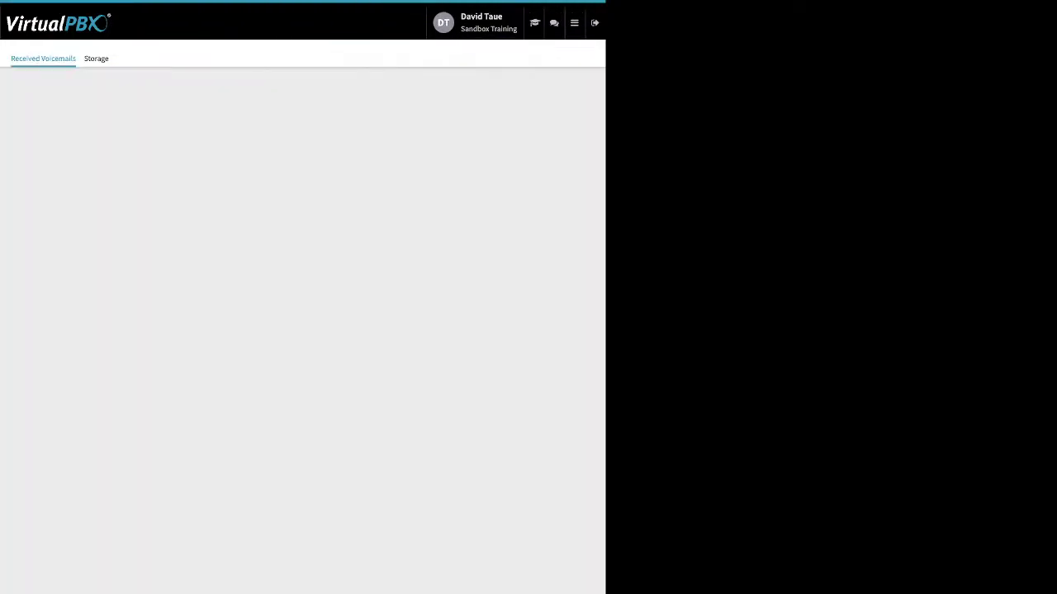
click(302, 171)
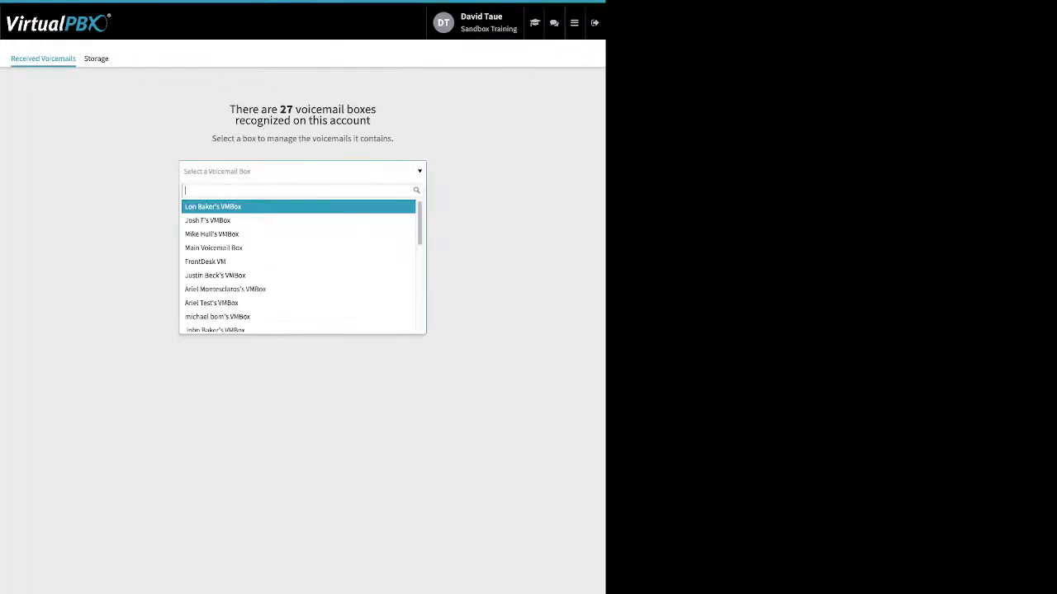
text(da)
key(Down)
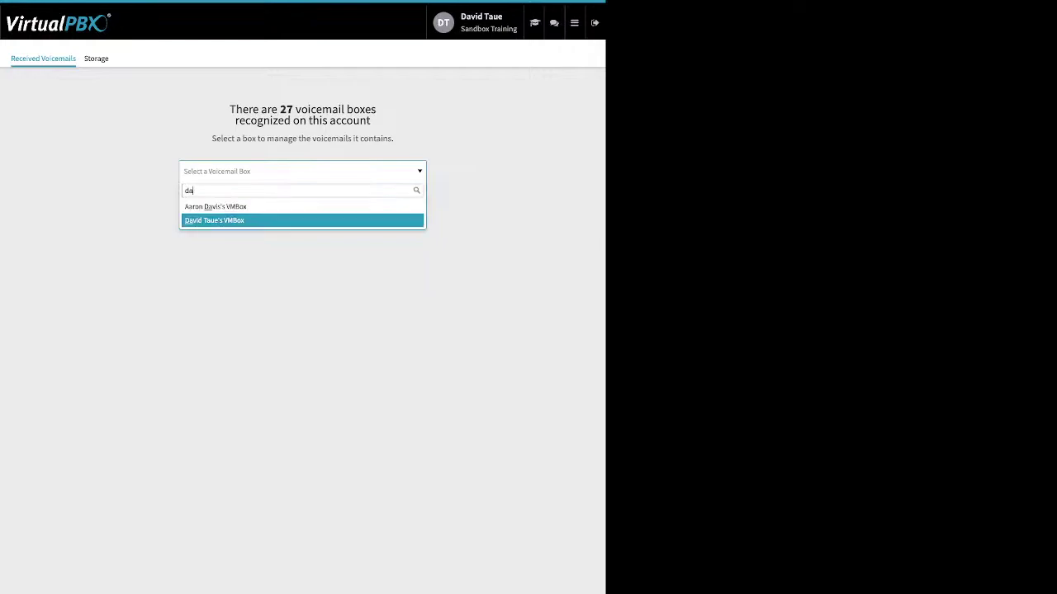
key(Return)
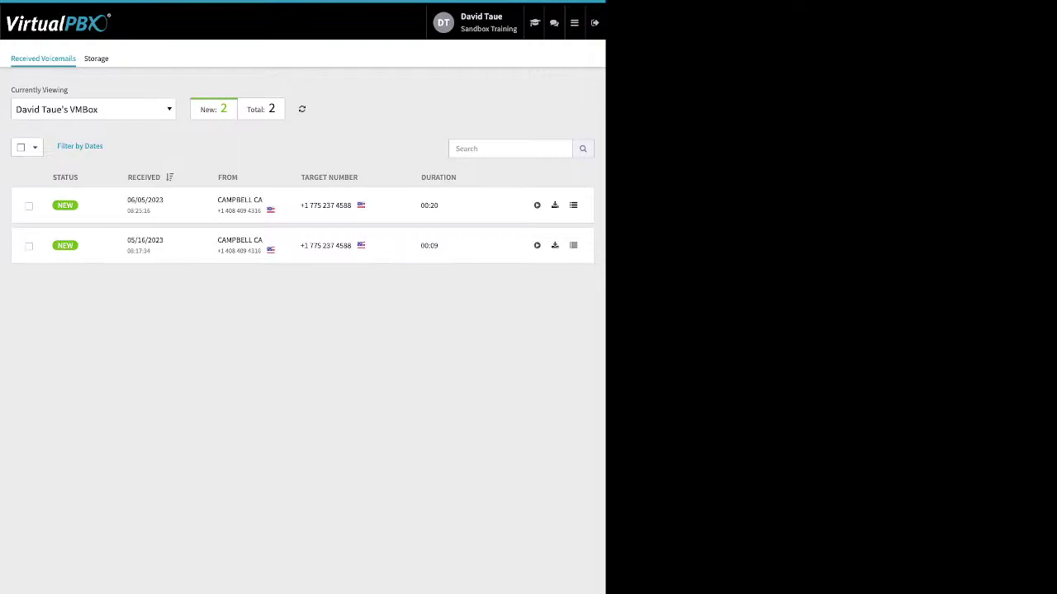
Step: Select the newest voicemail and review its Move To and Mark As options without changing anything
click(29, 205)
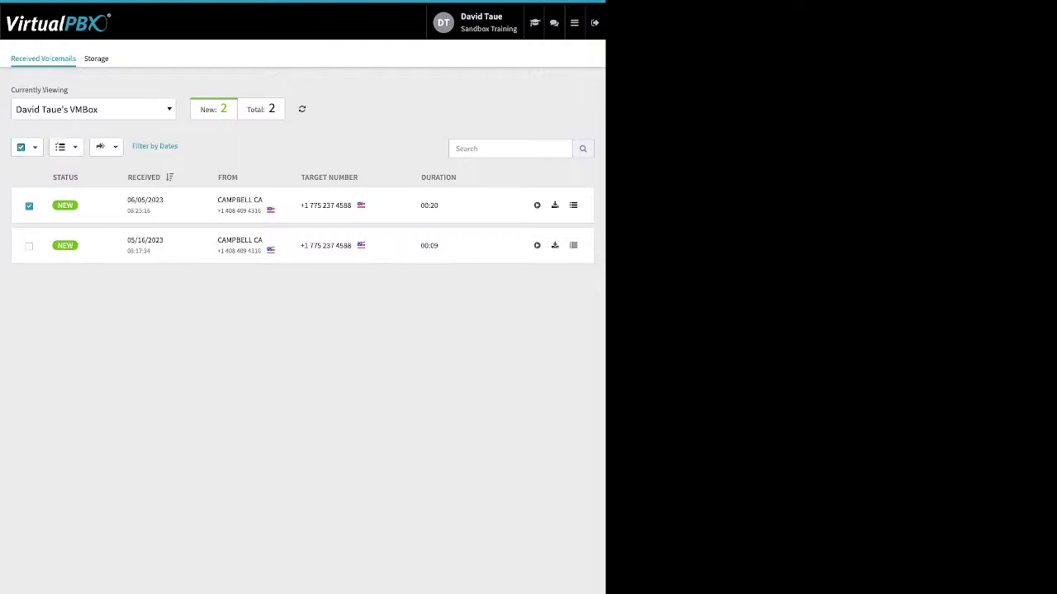
click(105, 146)
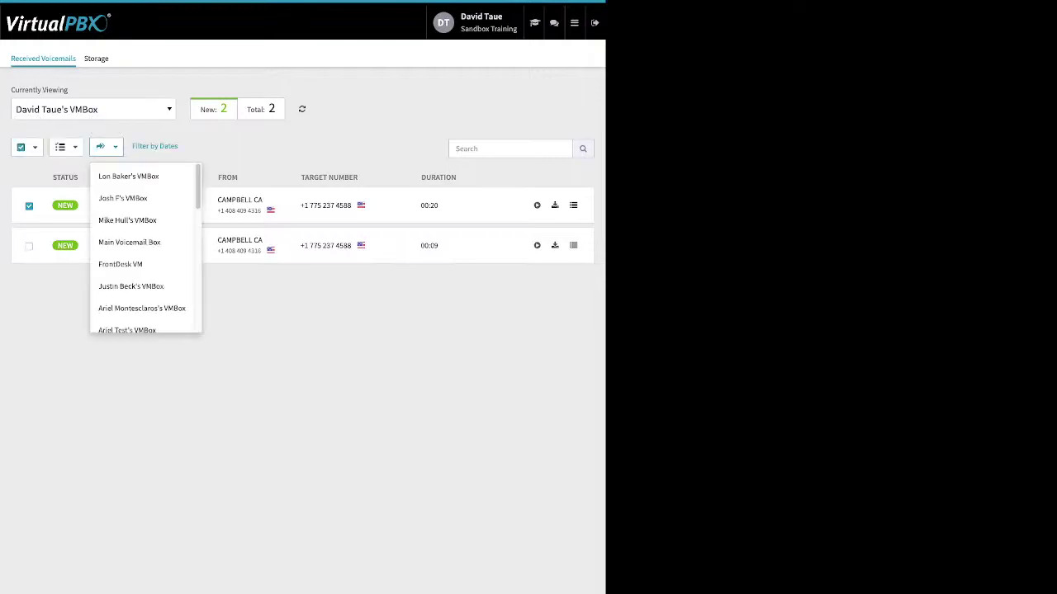
click(105, 146)
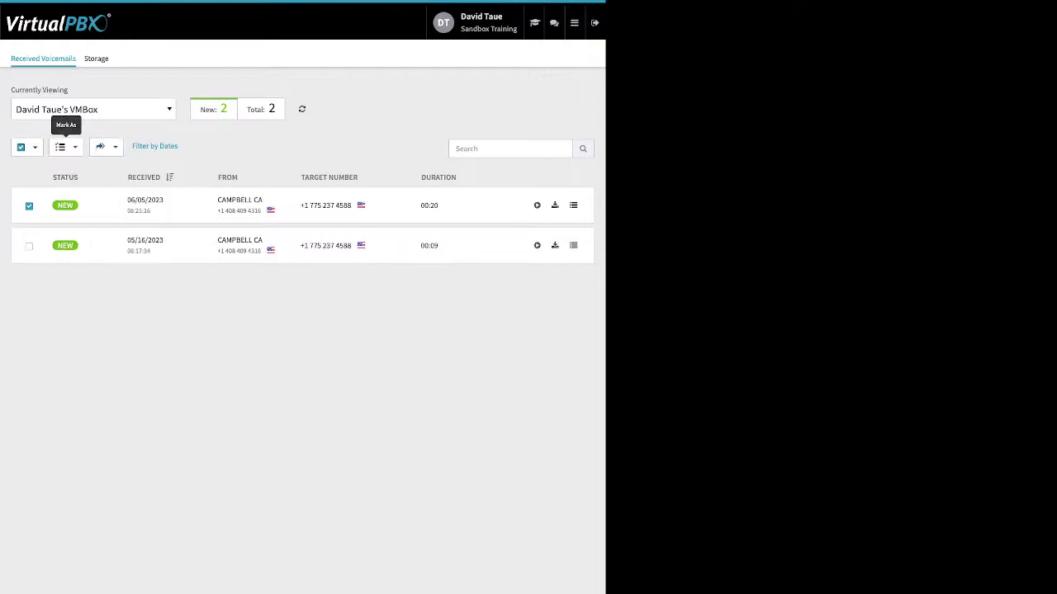
click(65, 147)
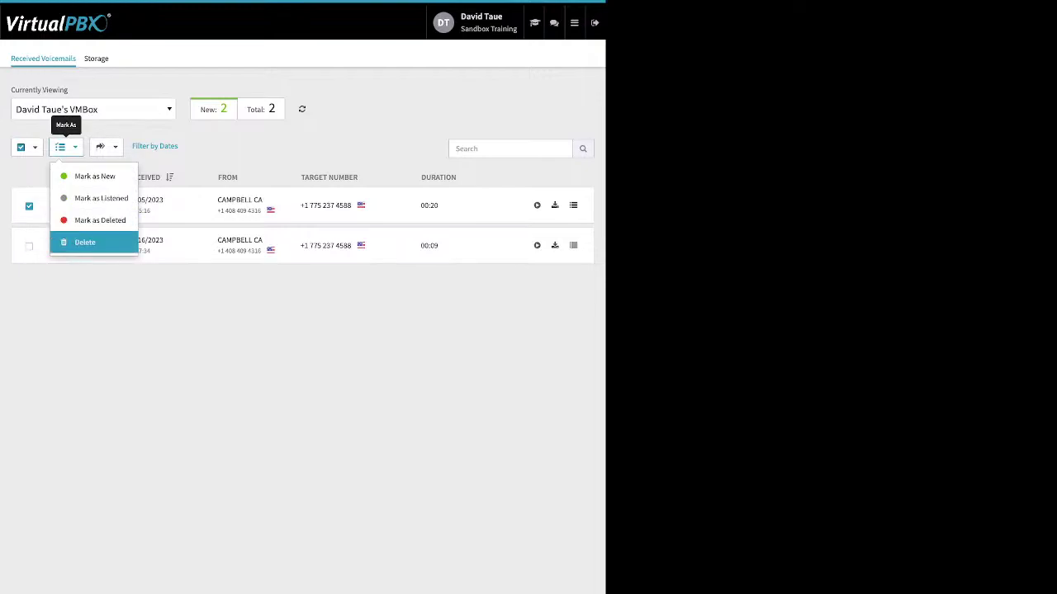
click(207, 322)
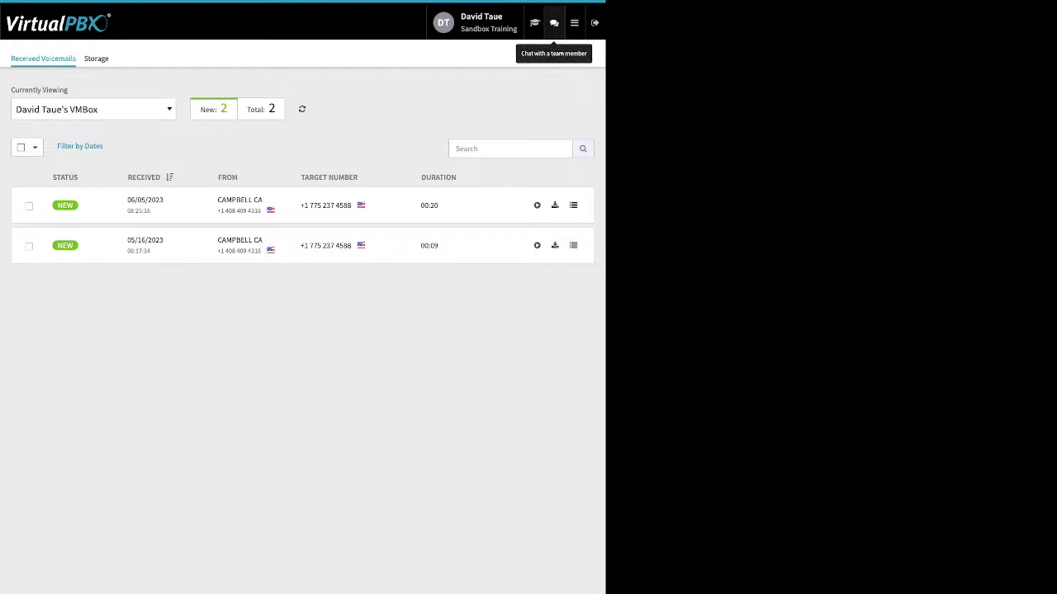
click(574, 22)
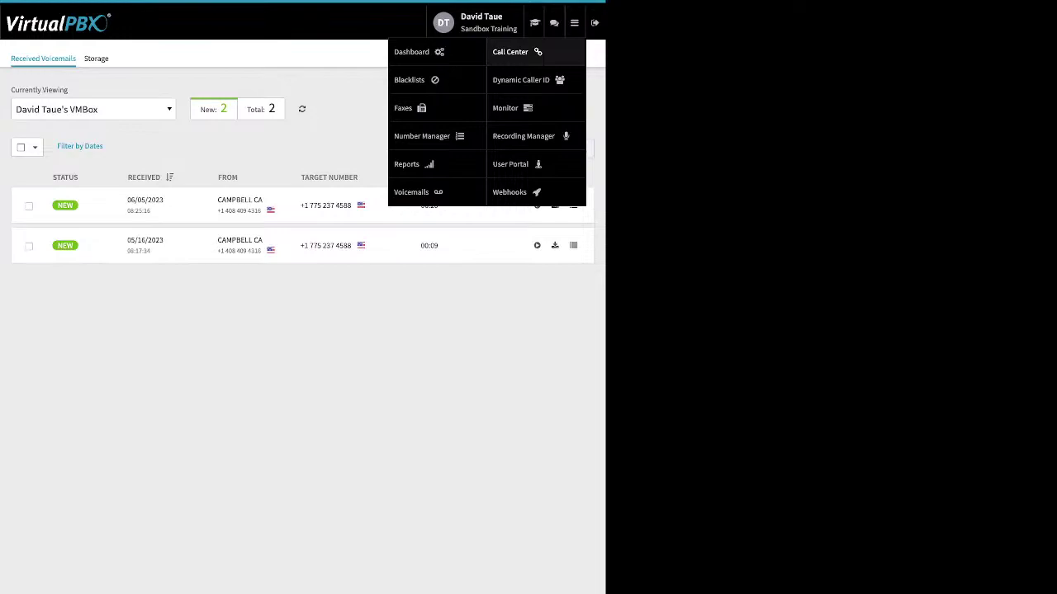
Step: Review the 408 Area code Dynamic Caller ID rule's name, caller ID and area-code match, then save it
click(520, 79)
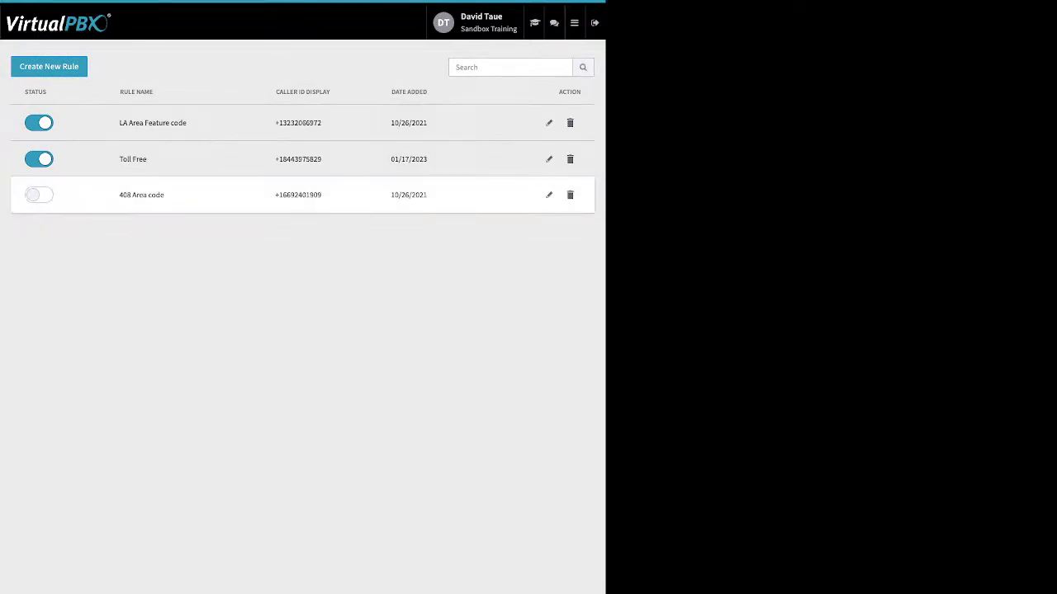
click(549, 195)
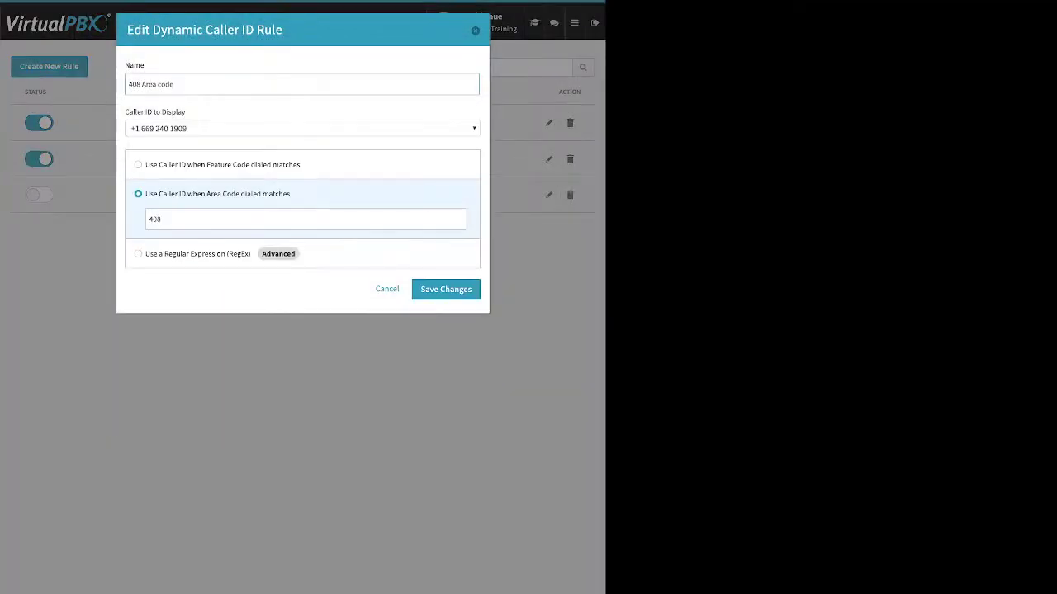
drag(127, 30, 145, 65)
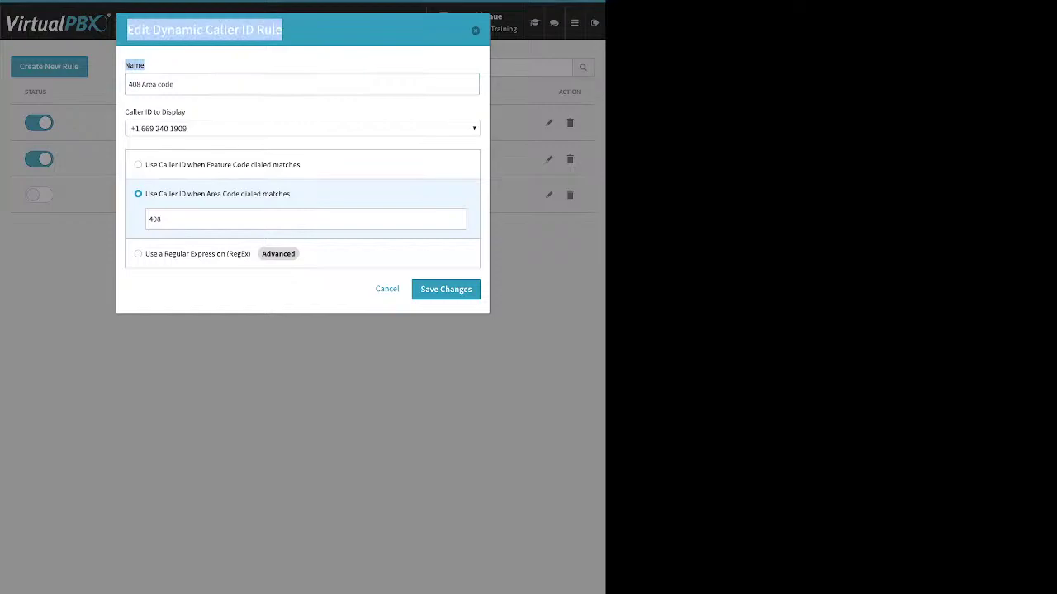
drag(186, 113, 125, 112)
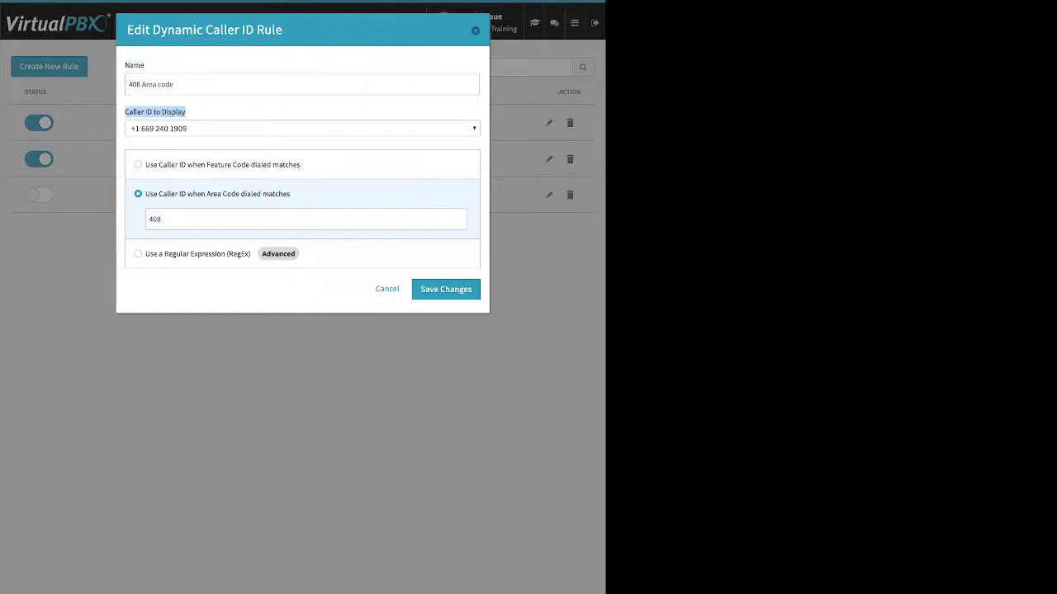
drag(291, 194, 145, 194)
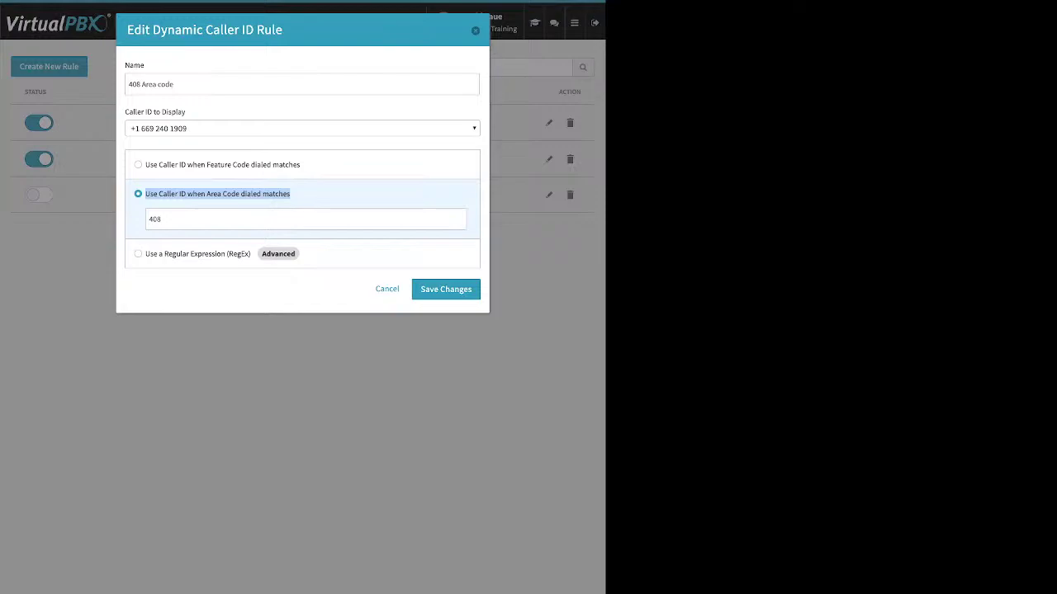
click(446, 289)
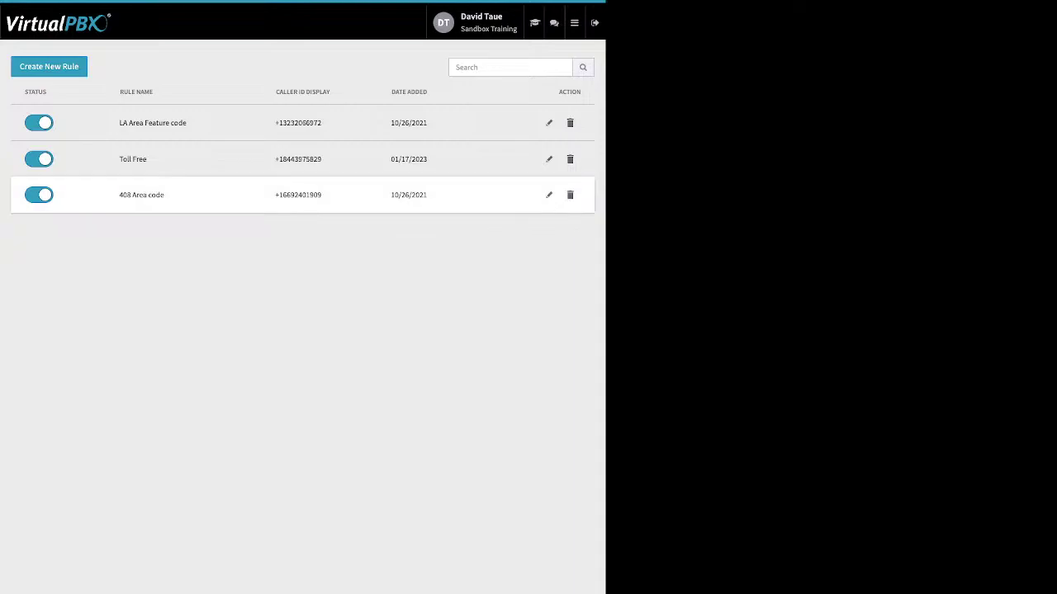
Step: Open the LA Area Feature code rule, check its *550 feature code, and close it
click(549, 122)
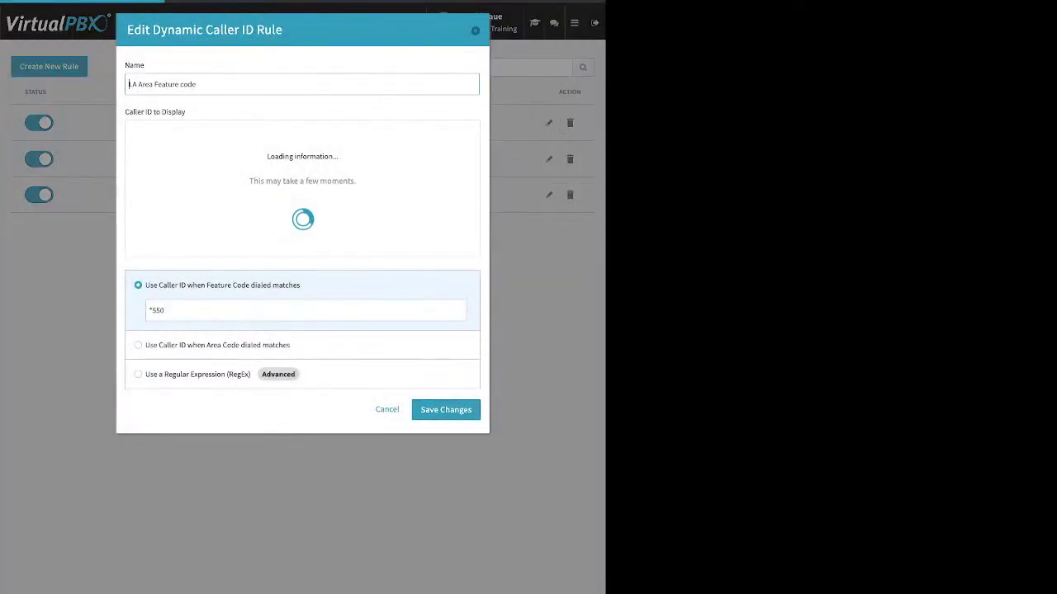
drag(166, 190, 147, 190)
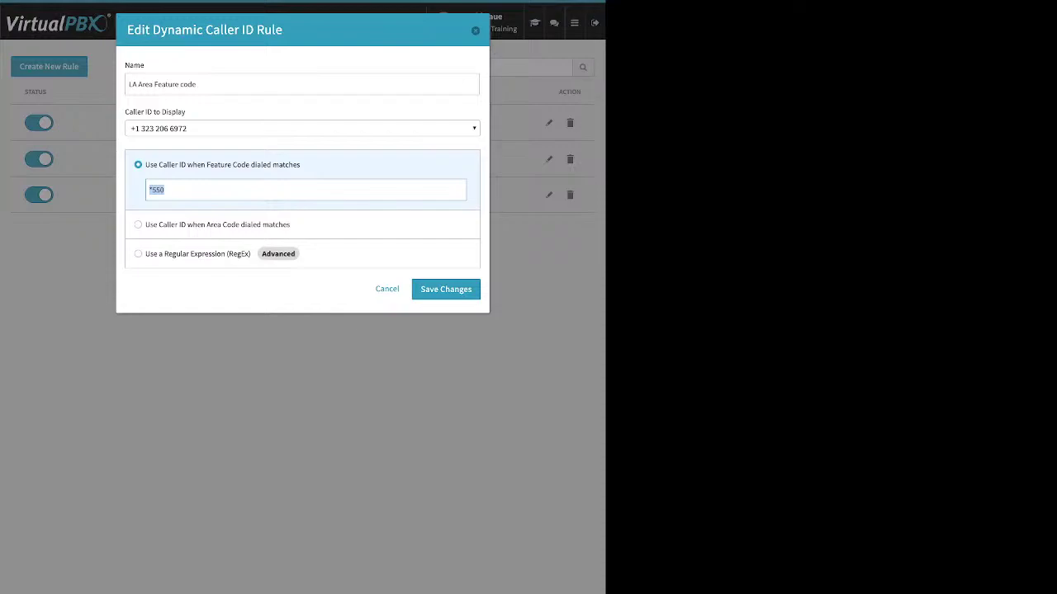
click(446, 289)
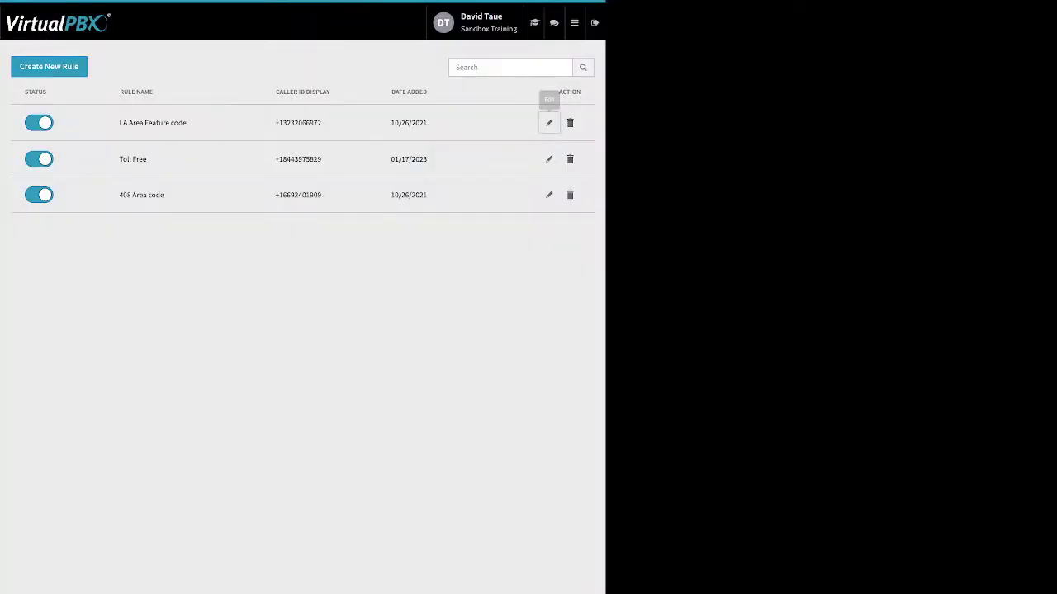
mouse_move(575, 23)
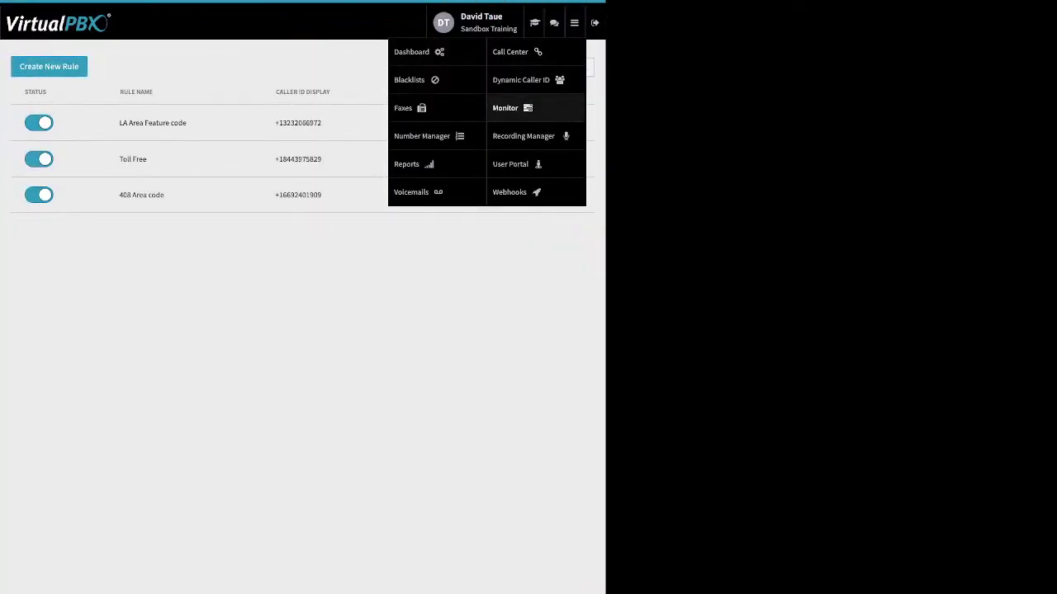
Step: Open Monitor and try the Devices and Employees views and the Available, Busy and All filters
click(508, 108)
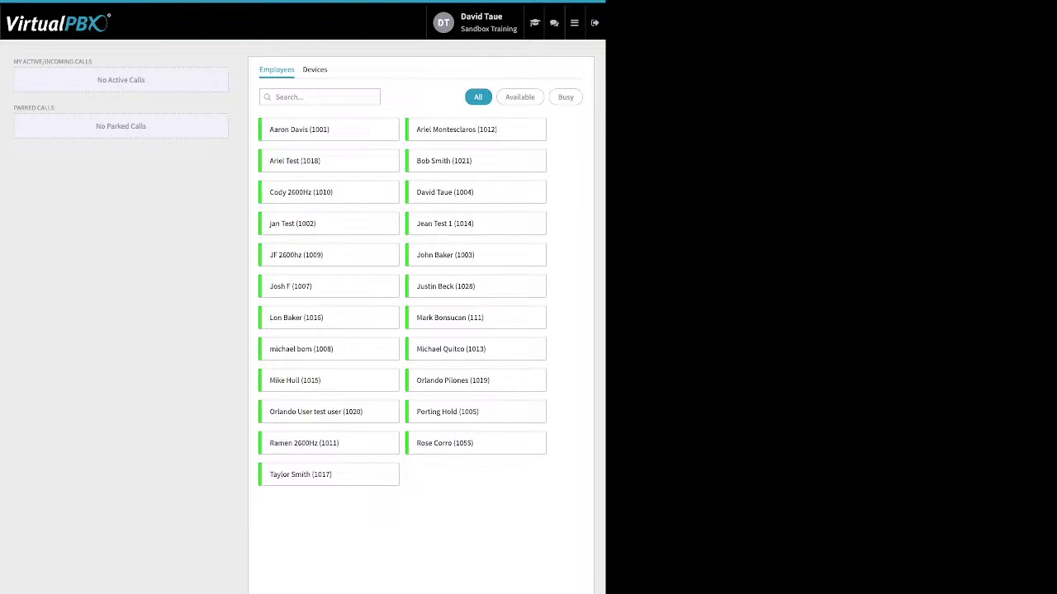
click(314, 69)
click(277, 69)
click(519, 96)
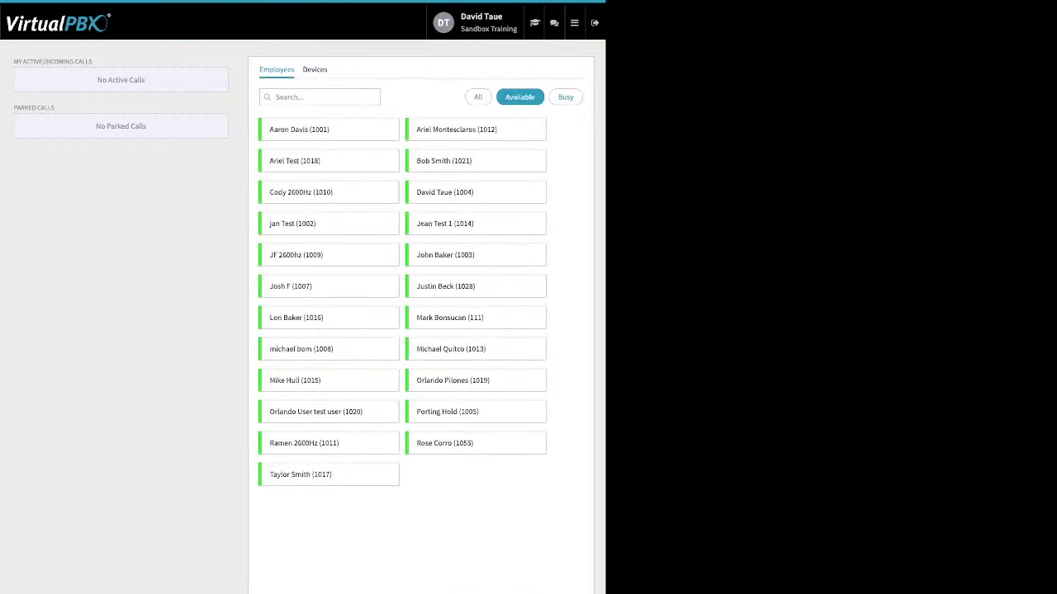
click(566, 97)
click(478, 97)
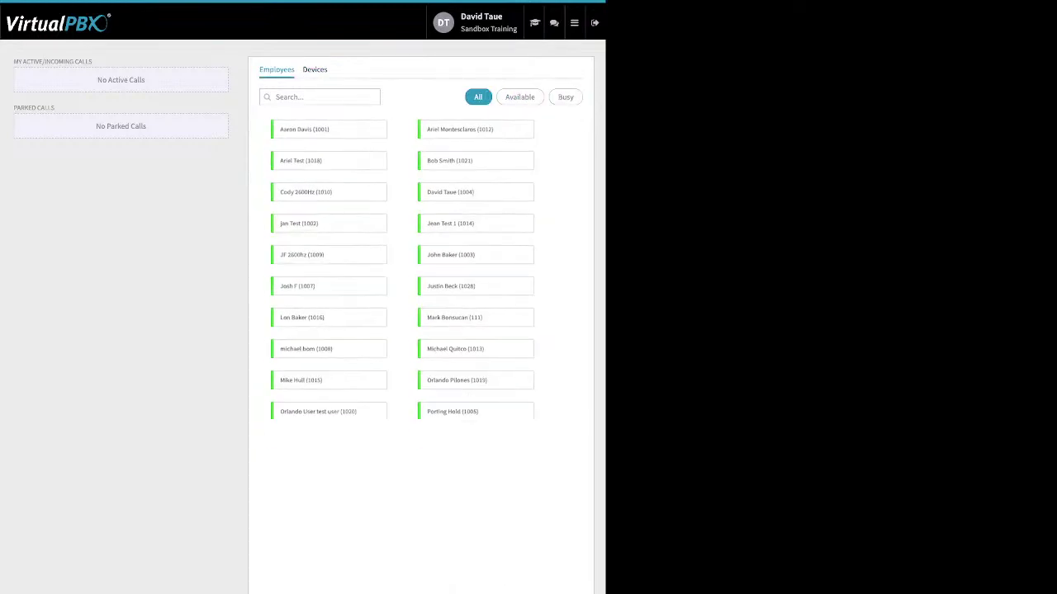
Step: Highlight the MY ACTIVE/INCOMING CALLS and PARKED CALLS headings in the calls panel
drag(40, 62, 146, 129)
drag(93, 62, 14, 61)
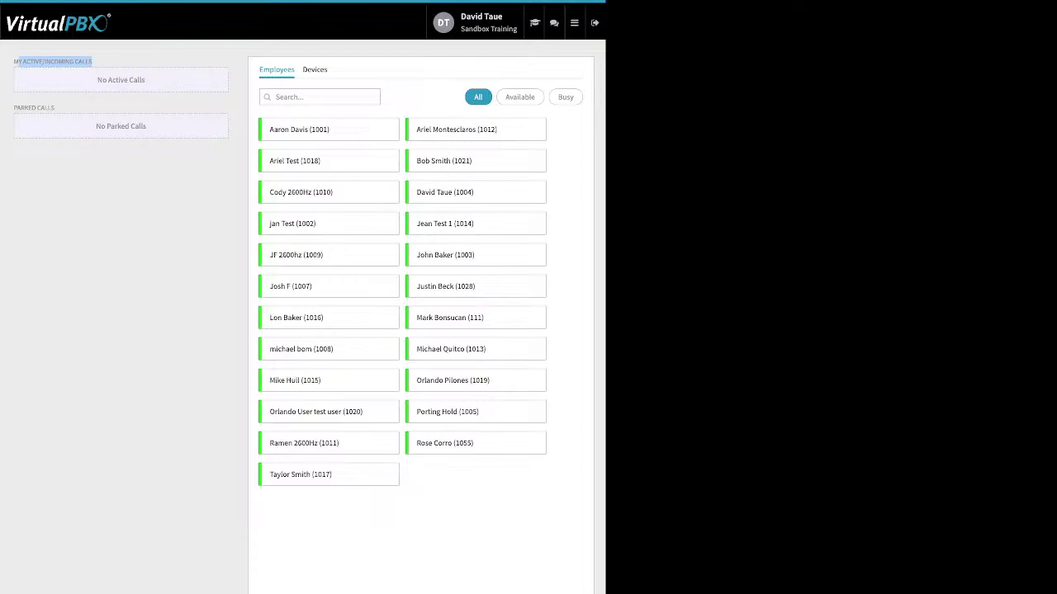
drag(55, 108, 14, 108)
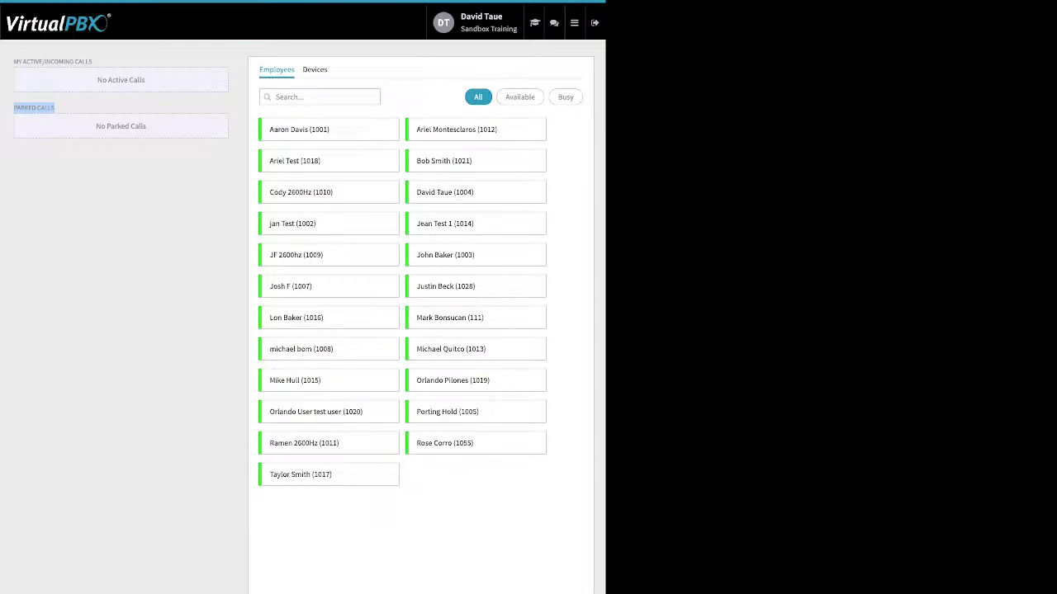
click(574, 22)
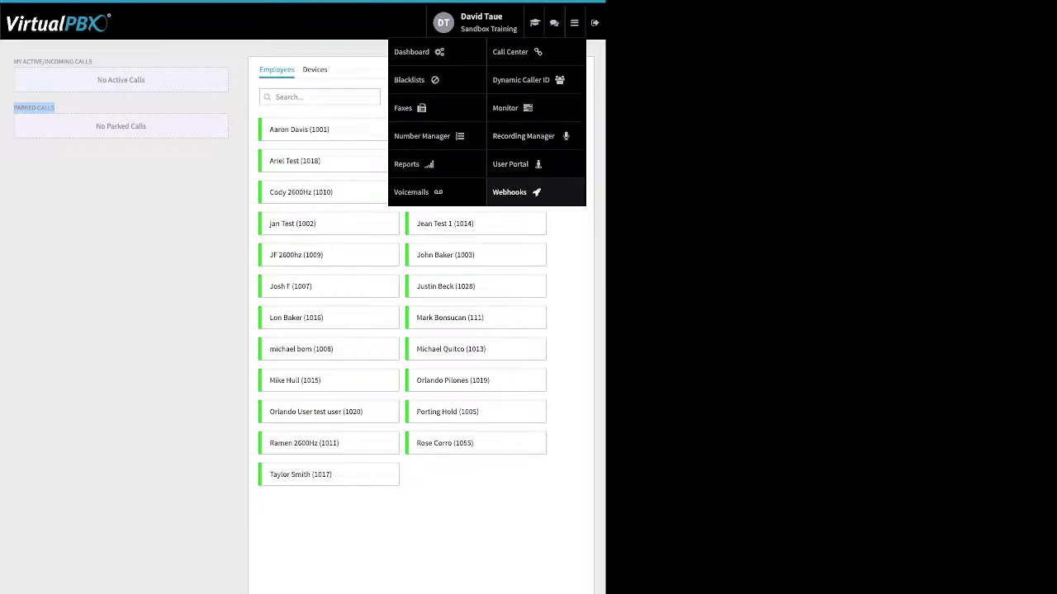
Step: Open Webhooks, which lists none, and bring up an empty Create New Webhook form
click(517, 192)
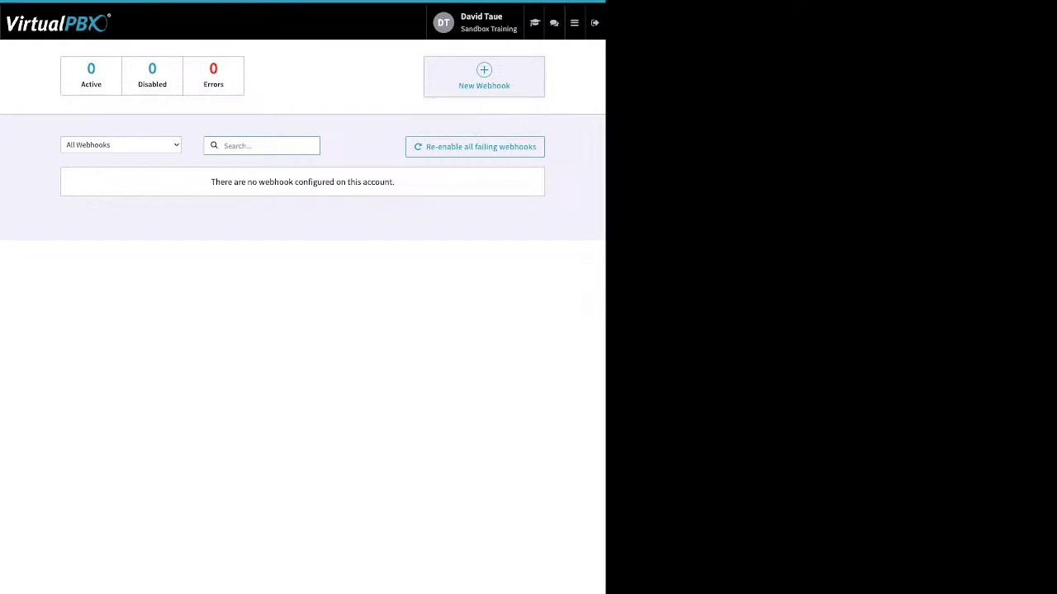
click(484, 76)
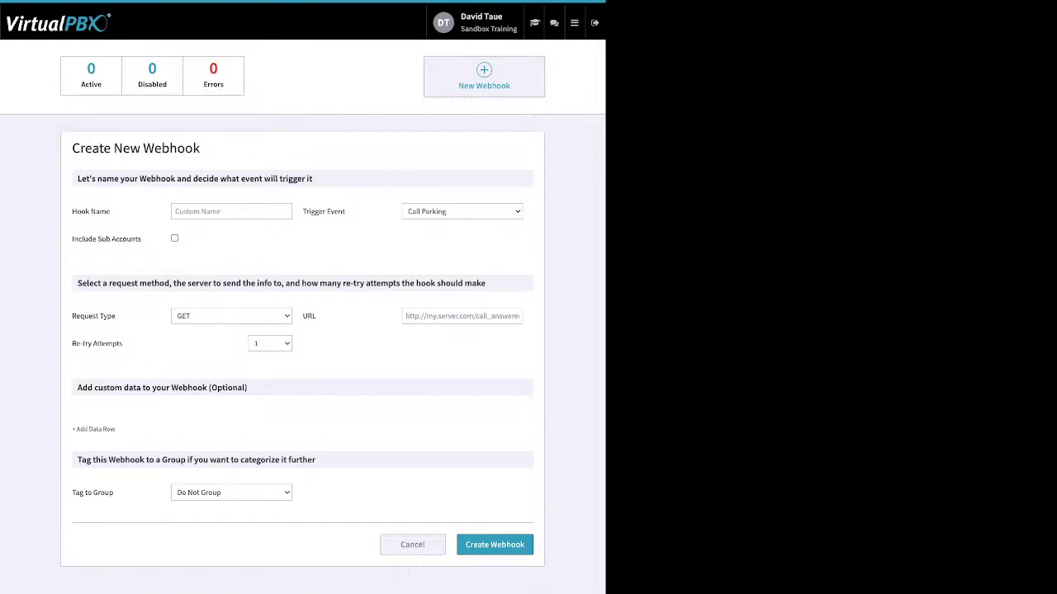
mouse_move(575, 23)
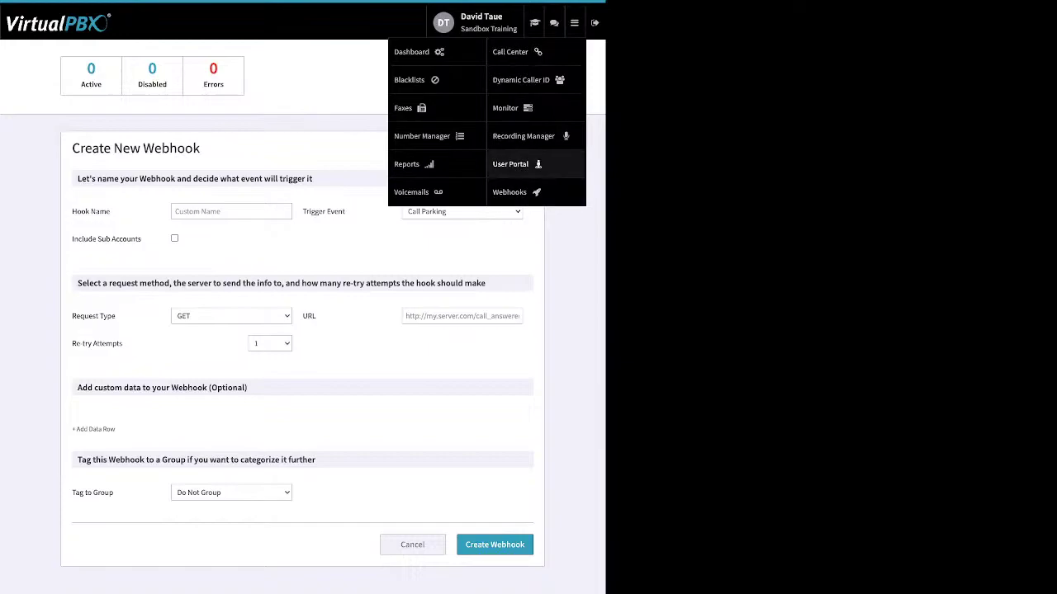
Step: In the User Portal, check Call History's start date picker, then view the Faxes section
click(512, 163)
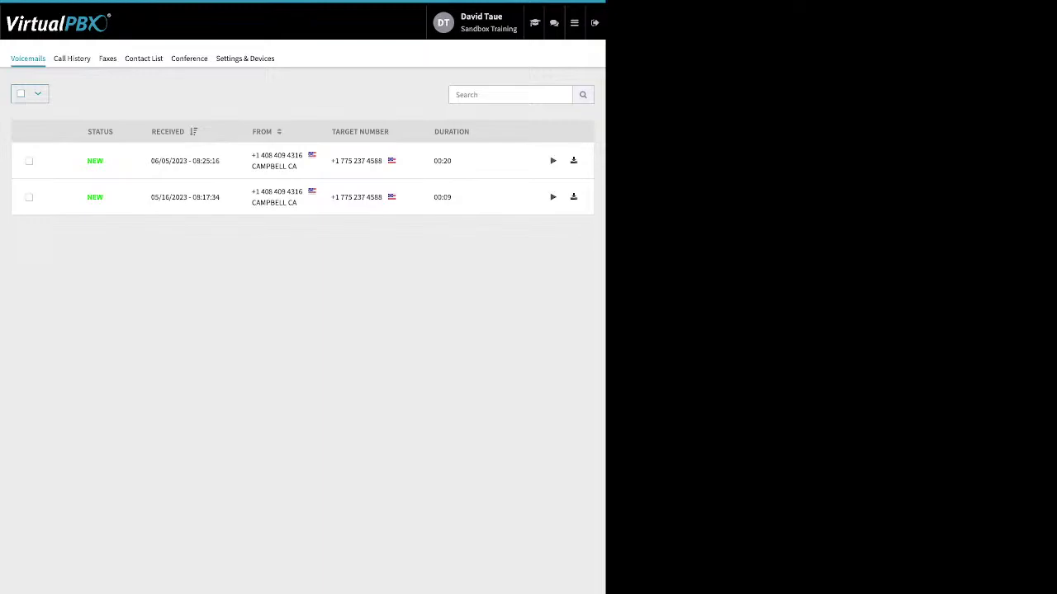
click(72, 58)
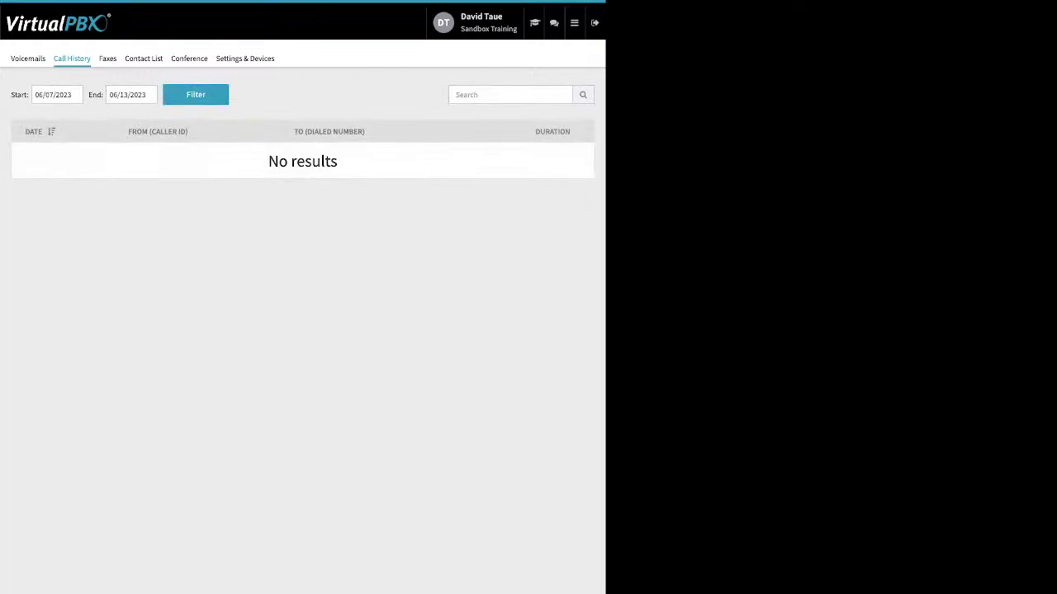
click(57, 94)
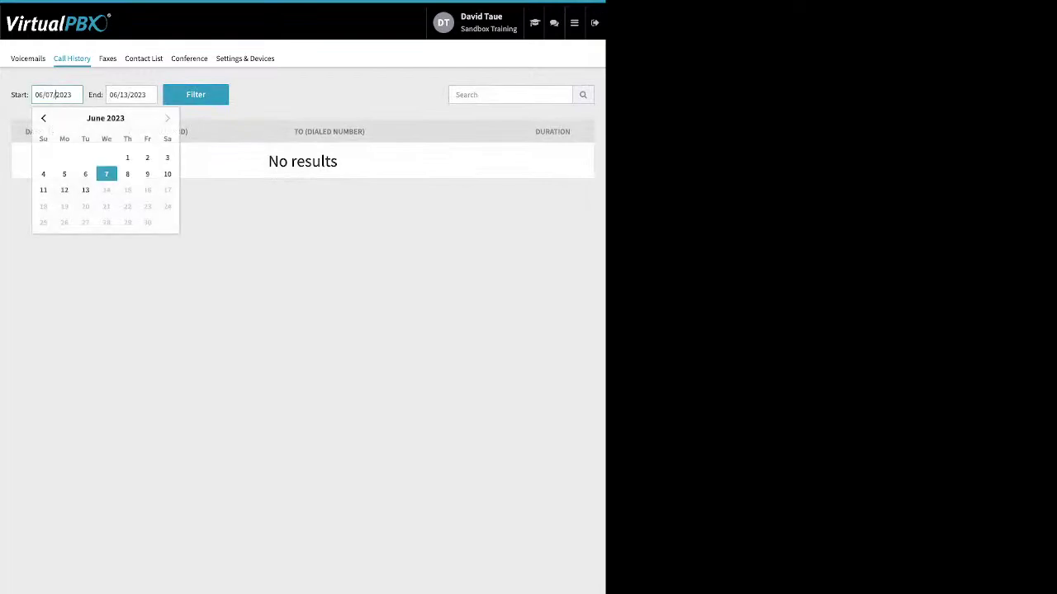
key(Escape)
click(108, 58)
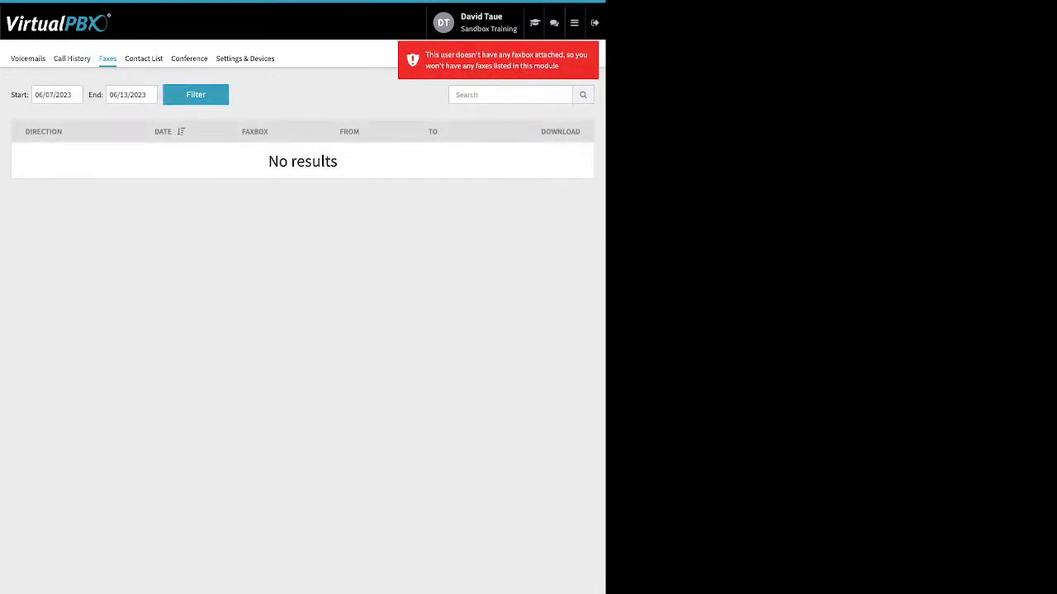
Step: Browse the Contact List, then review the Conference page's moderator/participant PINs, join muted/deaf options and entry/exit tones
click(144, 58)
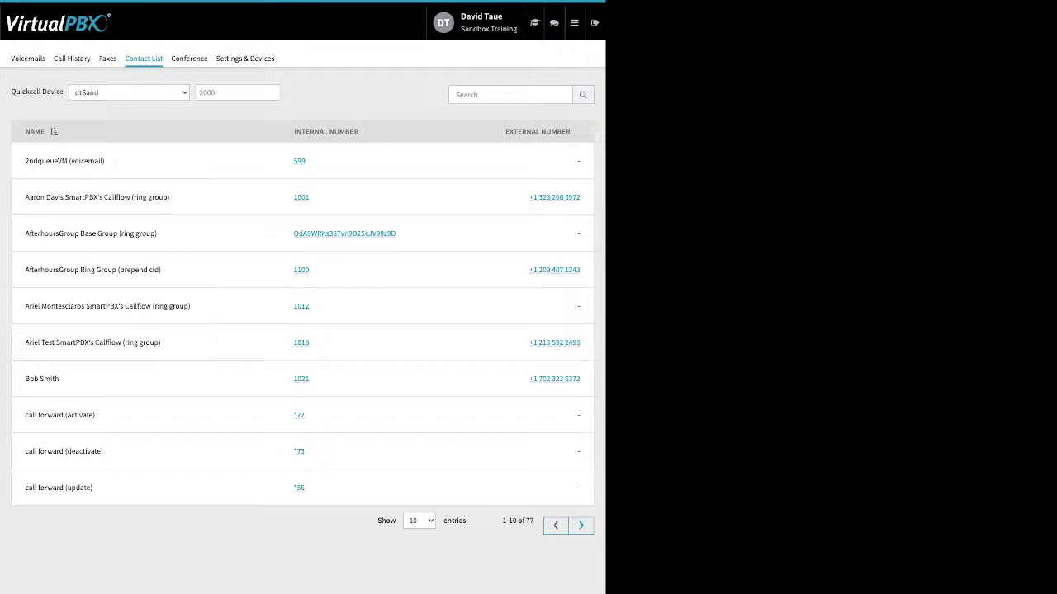
click(189, 59)
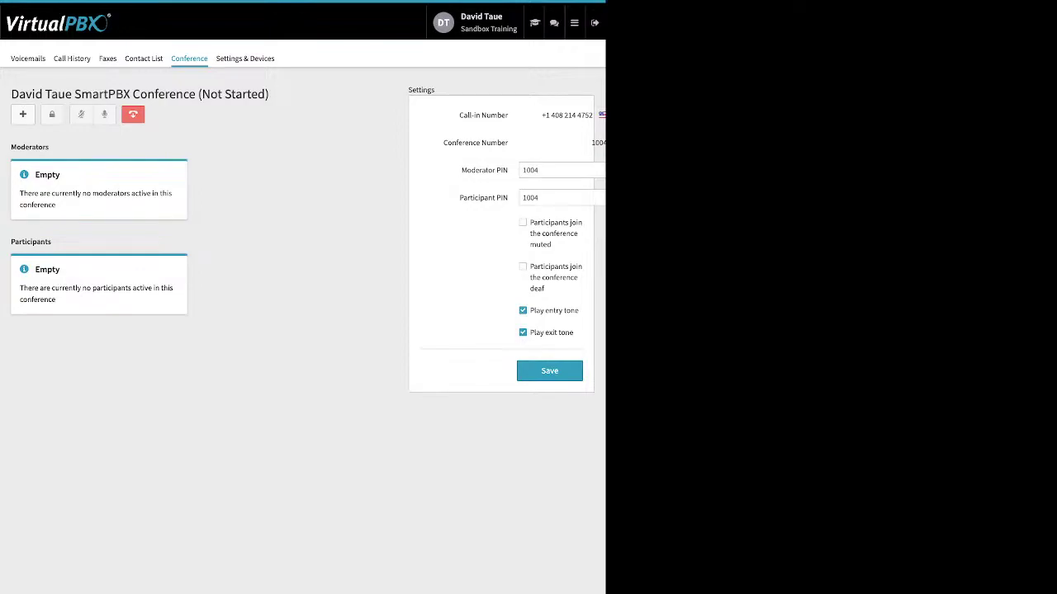
drag(460, 170, 508, 198)
drag(530, 223, 545, 289)
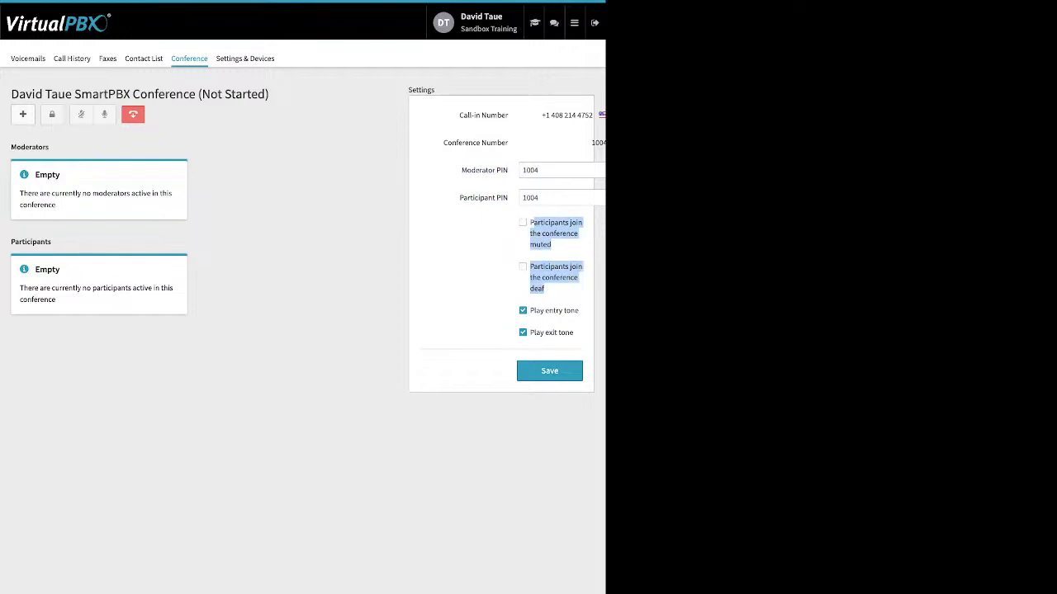
drag(573, 333, 535, 310)
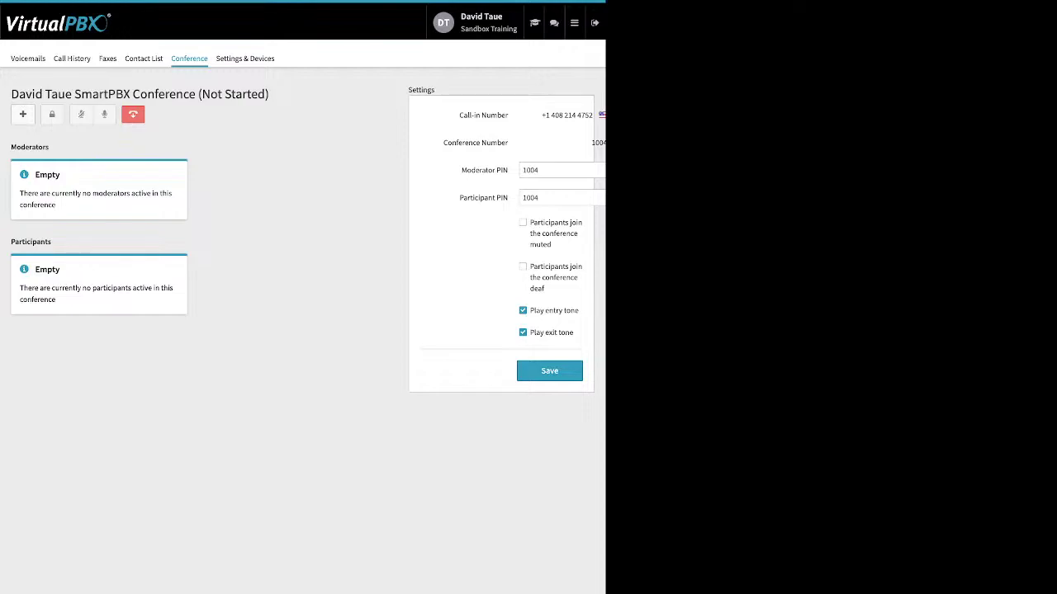
Step: Enable Call Forward in Settings & Devices, then review the forwarding number and Also Ring VoIP phone option
click(245, 58)
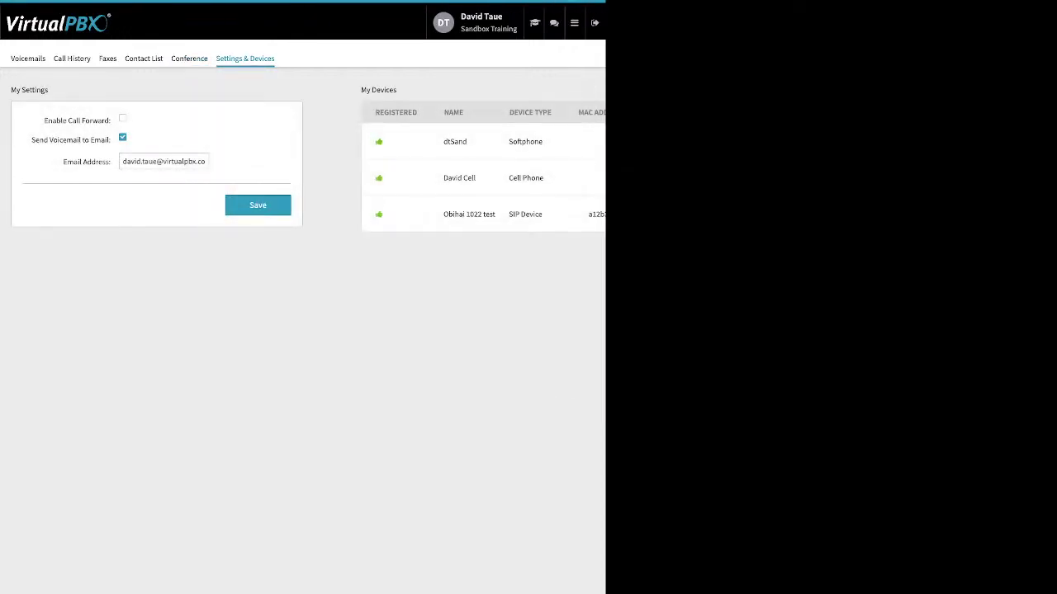
drag(44, 121, 111, 121)
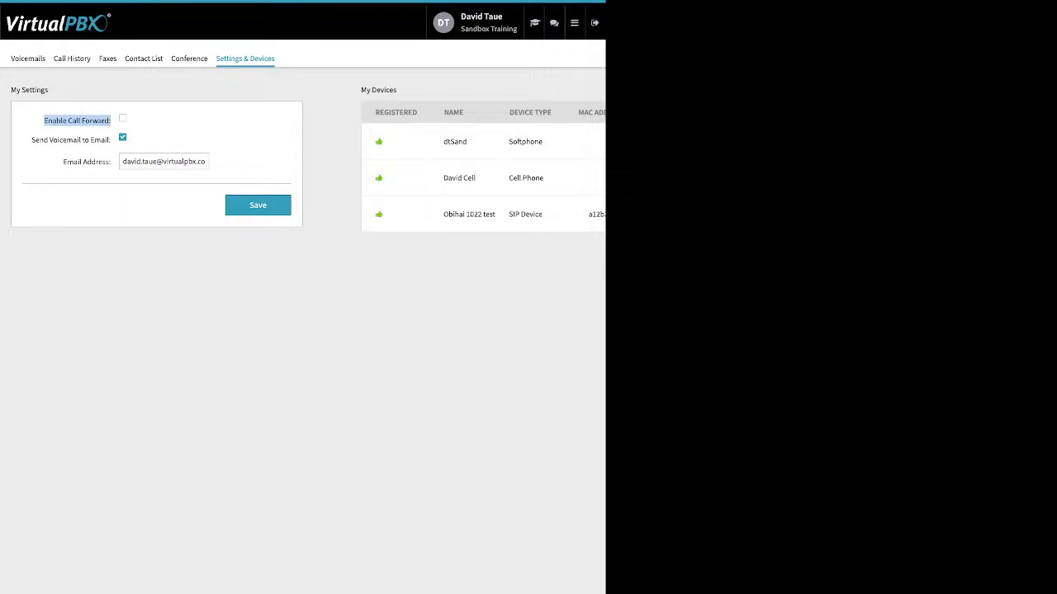
click(122, 118)
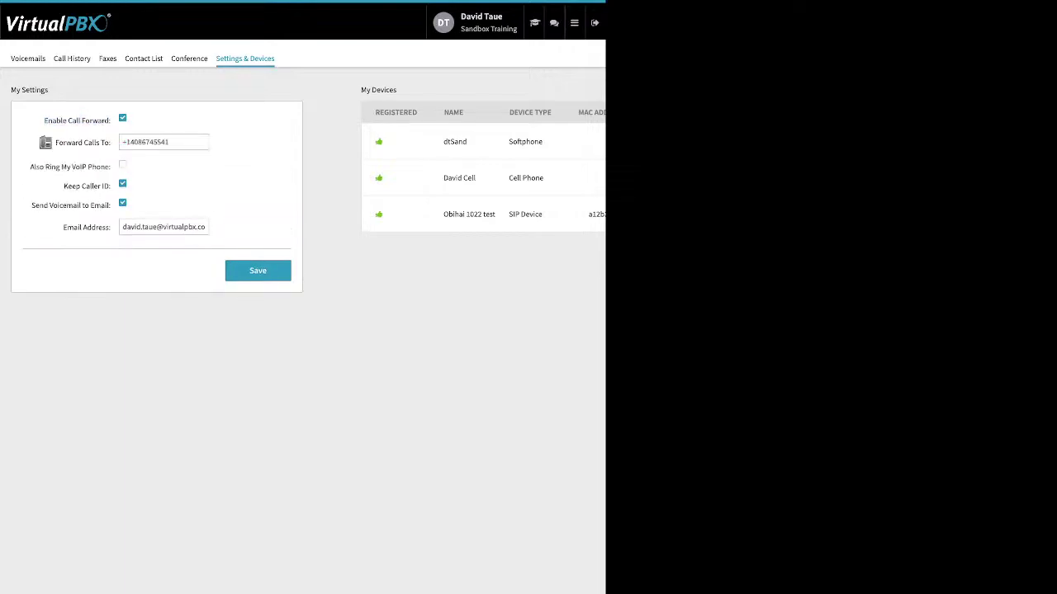
drag(172, 142, 121, 142)
drag(31, 167, 110, 167)
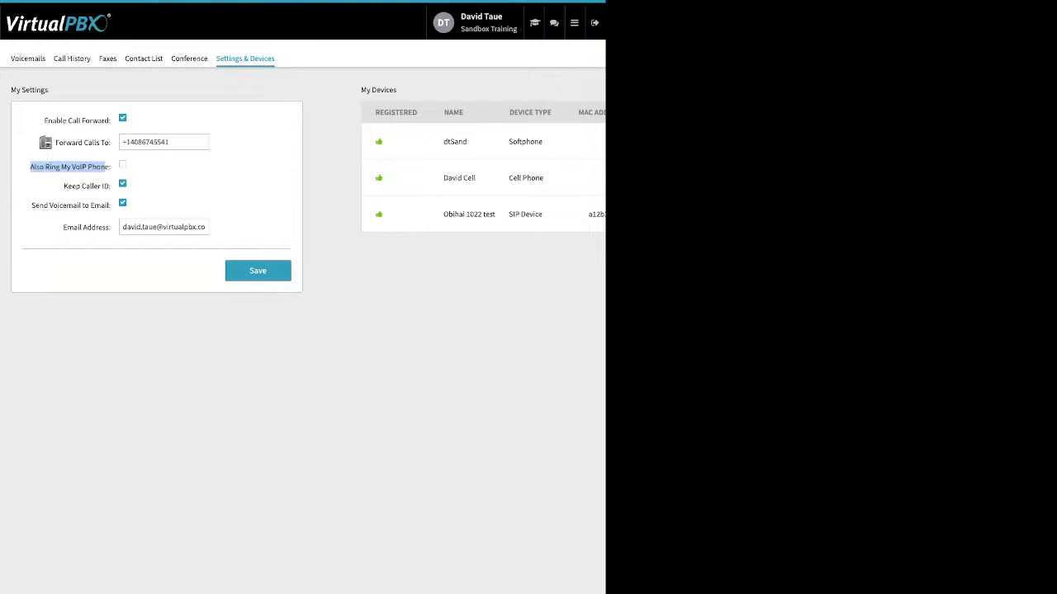
Step: Switch from the user portal back to the admin Dashboard through the portal sections menu
click(574, 23)
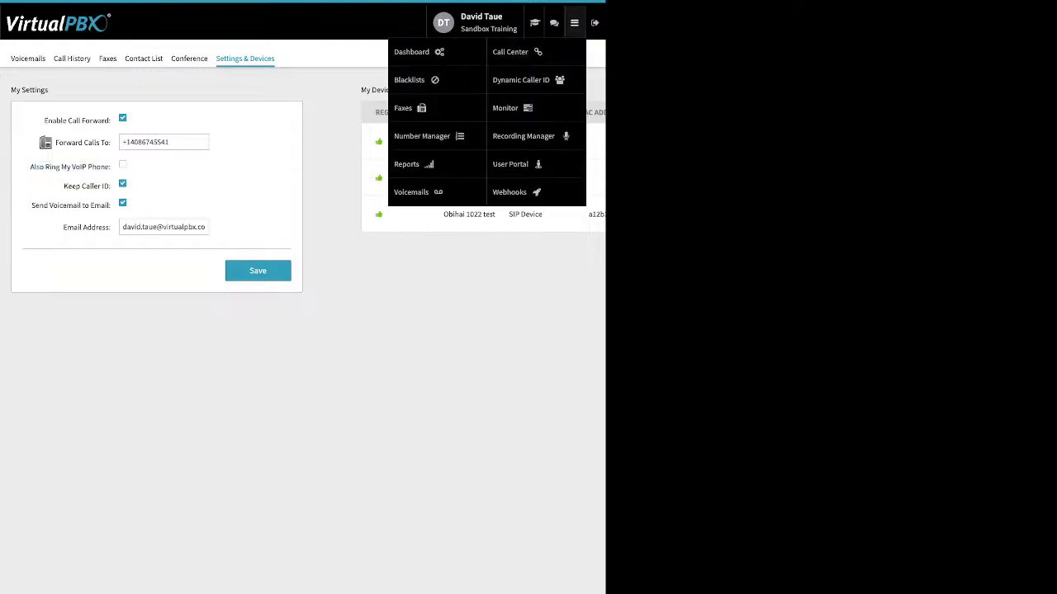
click(411, 51)
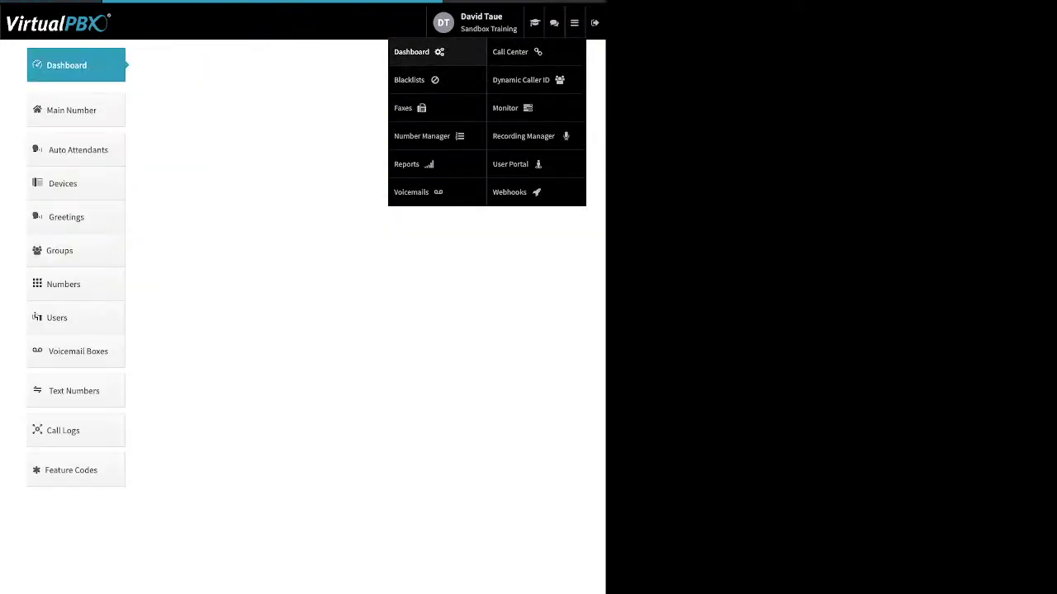